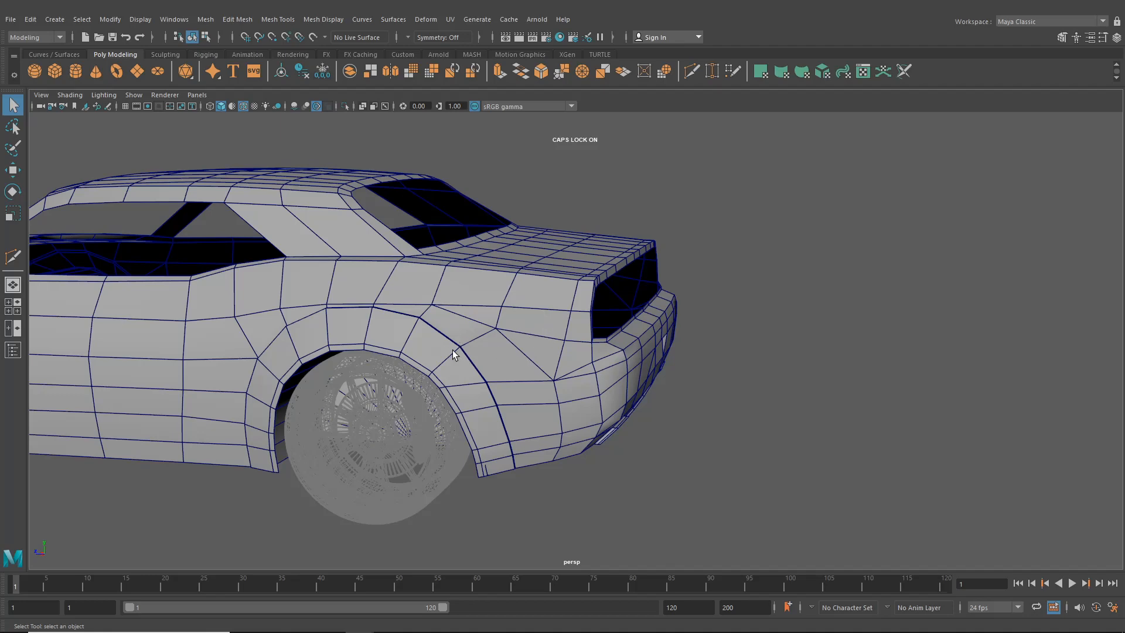
- Examine the car body's mesh flow from the front, side and rear
alt+drag(452, 350, 667, 320)
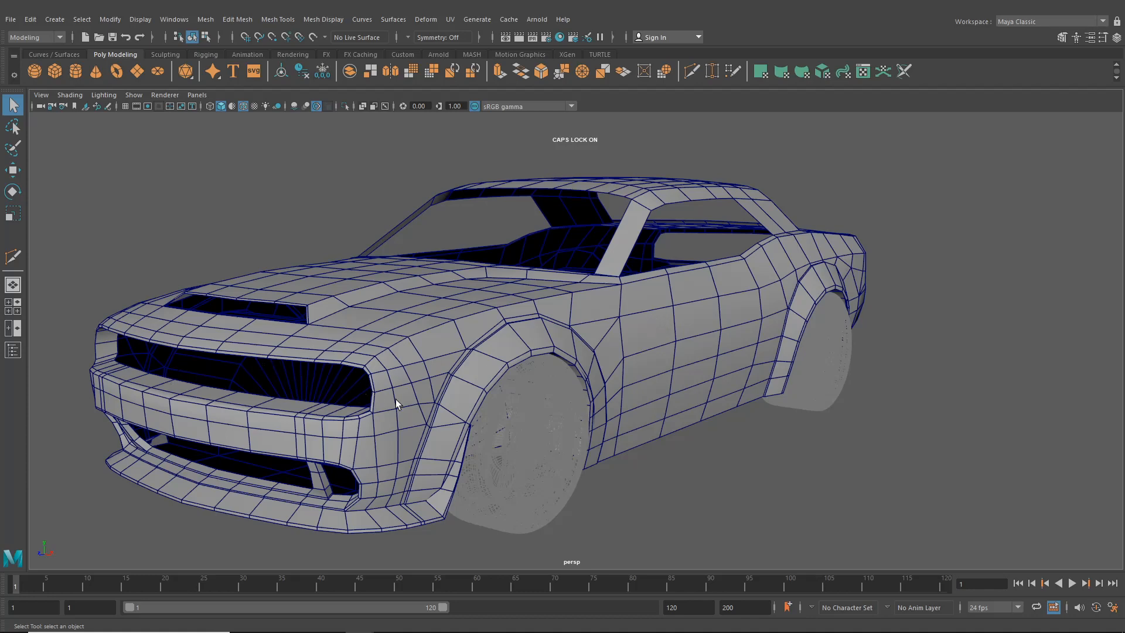
alt+drag(305, 384, 331, 382)
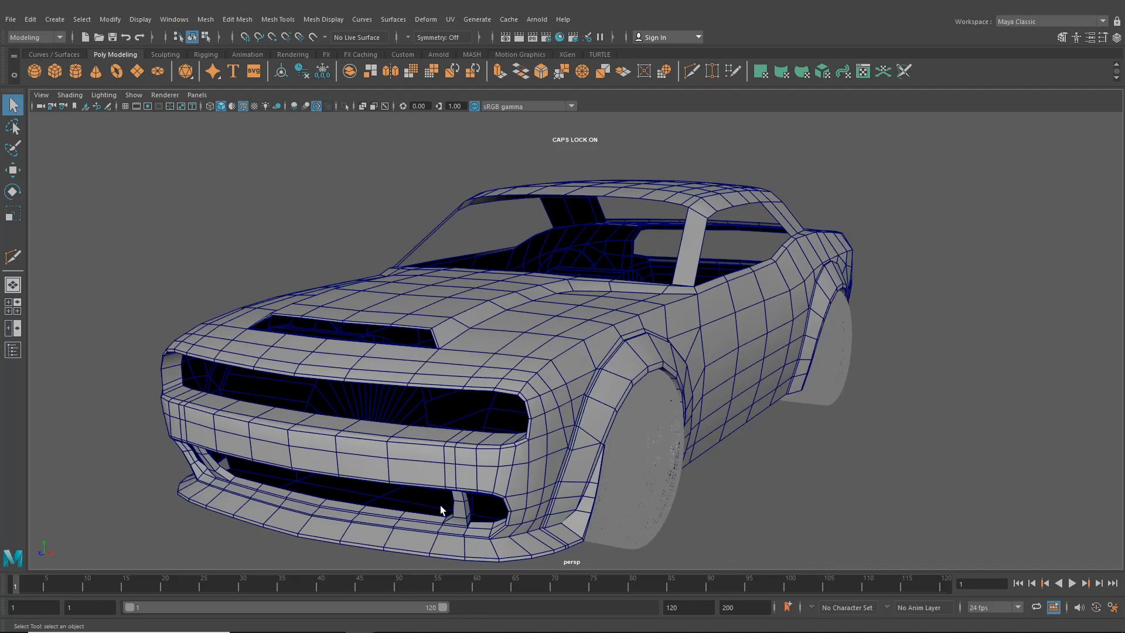
alt+drag(461, 432, 614, 311)
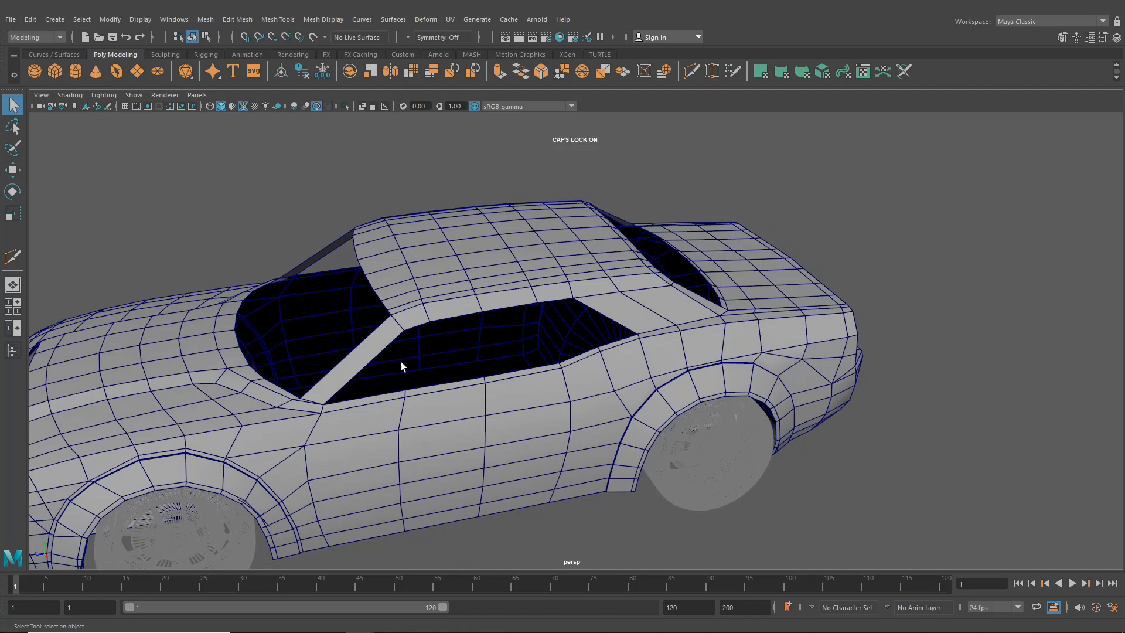
mouse_move(353, 343)
alt+mouse_down()
mouse_move(447, 372)
mouse_move(360, 351)
alt+mouse_up()
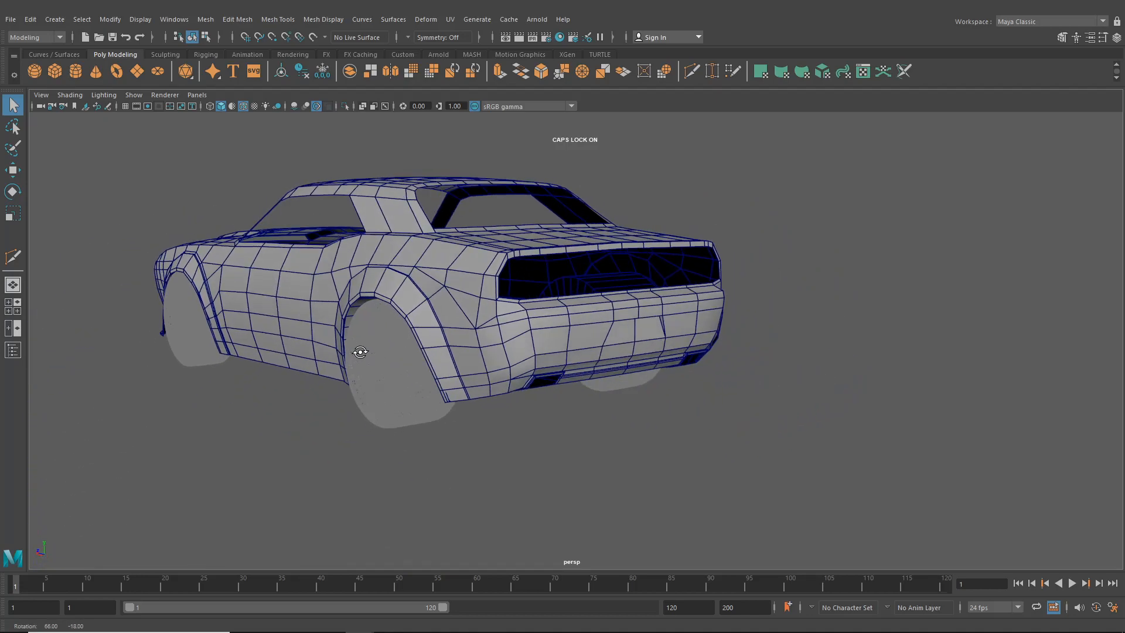
alt+drag(510, 362, 502, 267)
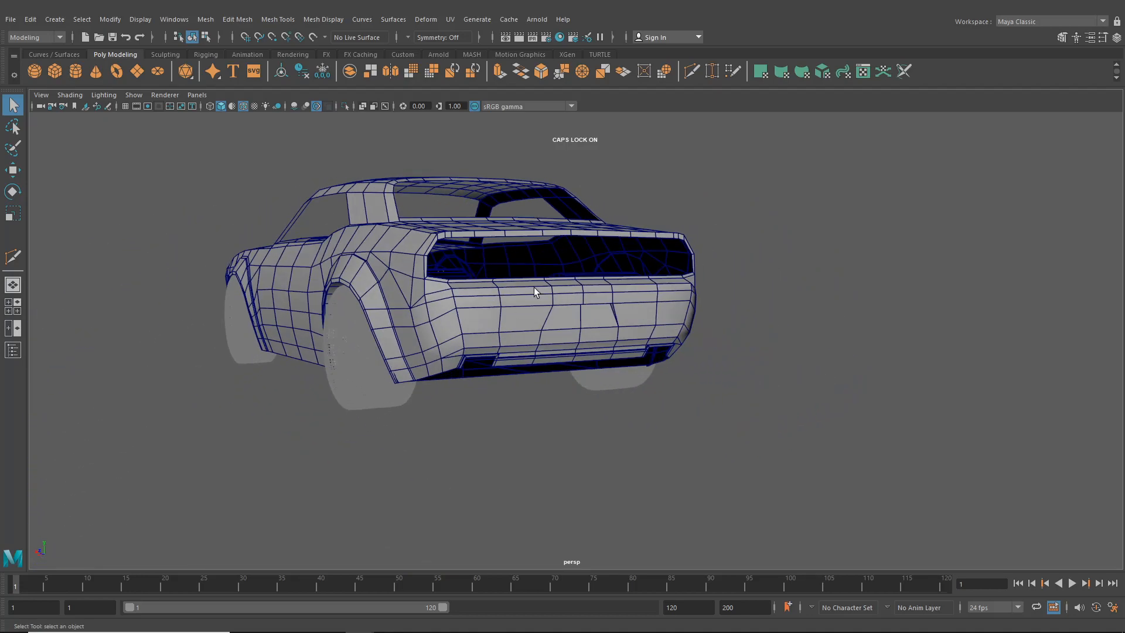
alt+drag(532, 338, 676, 350)
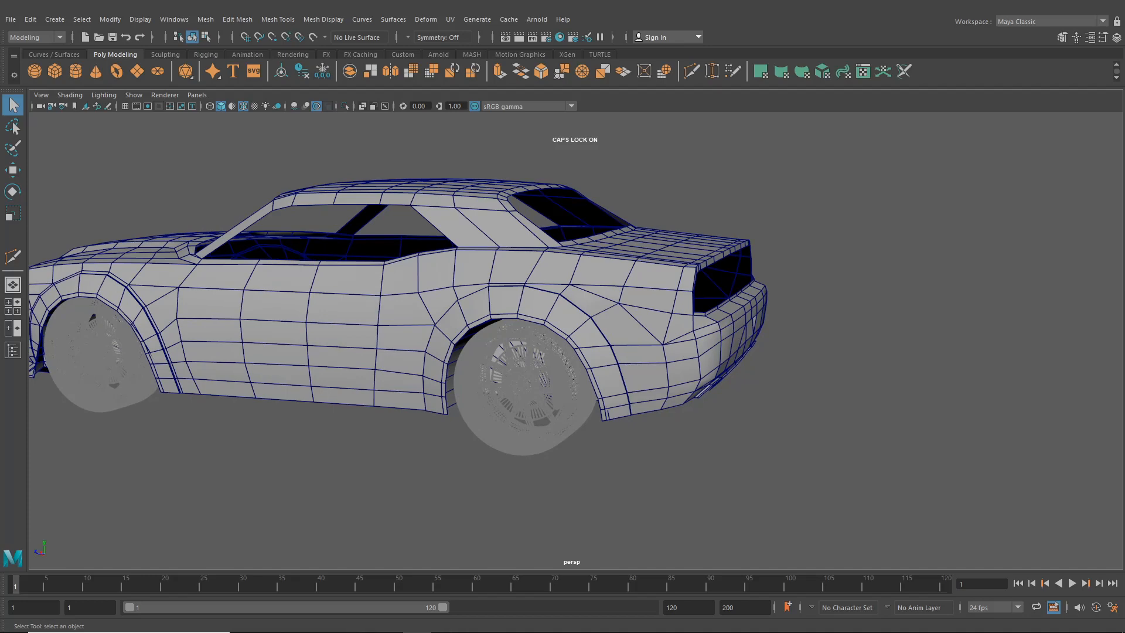
alt+drag(777, 226, 502, 296)
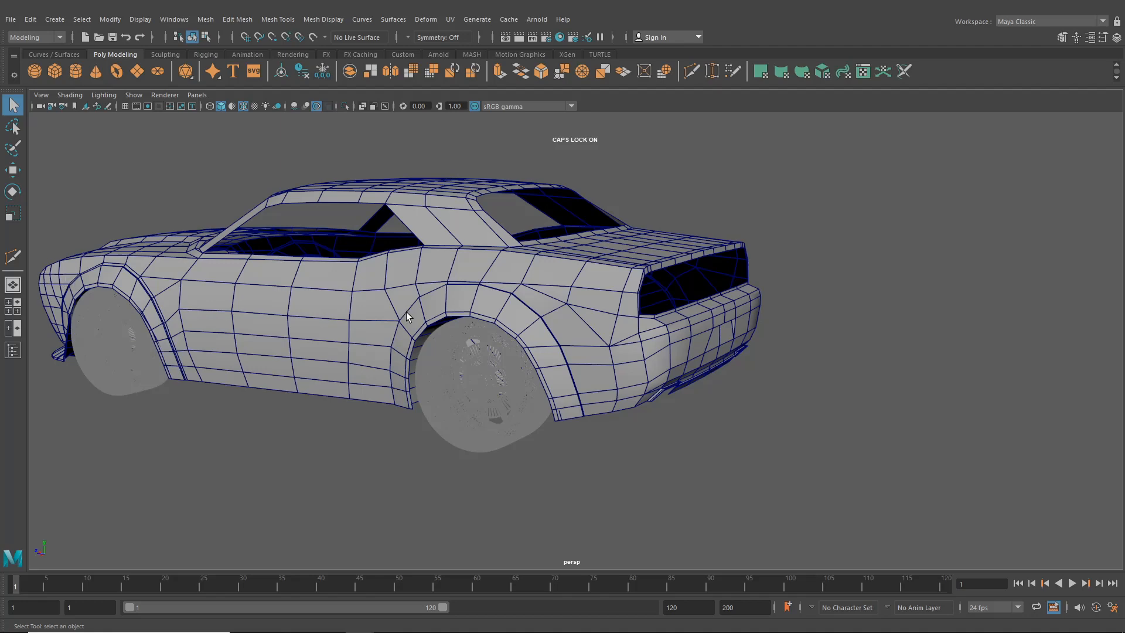
alt+drag(406, 311, 432, 315)
- Select the rear quarter panel and delete the irregular edges meeting between the wheel arch and the tail-light opening
click(431, 310)
click(404, 311)
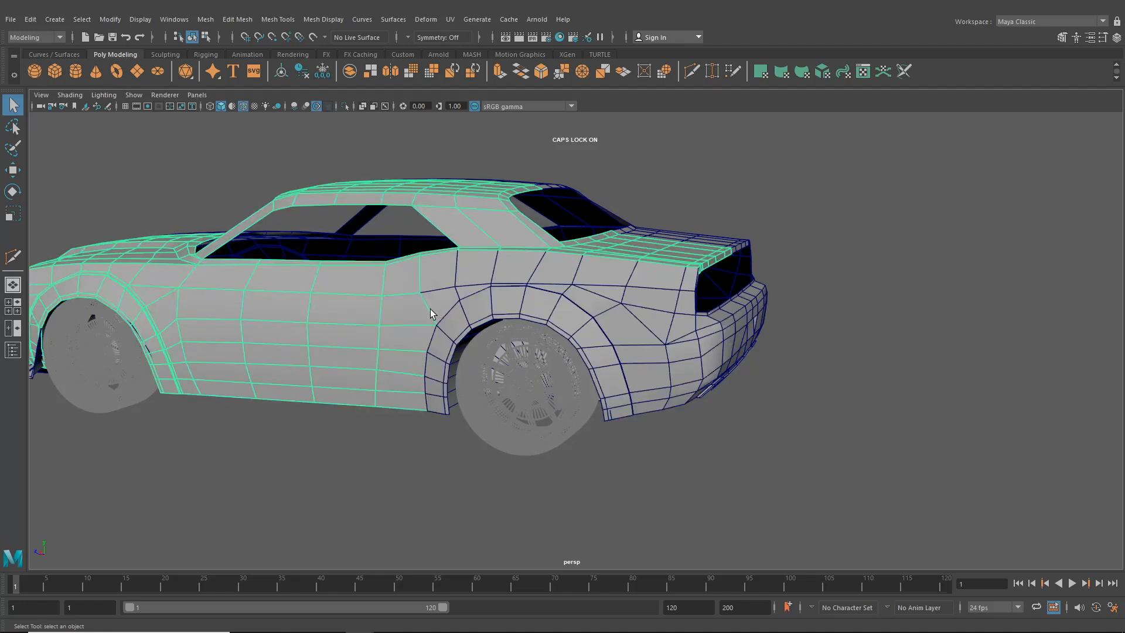
click(465, 308)
alt+drag(756, 415, 691, 420)
scroll(532, 287, up, 4)
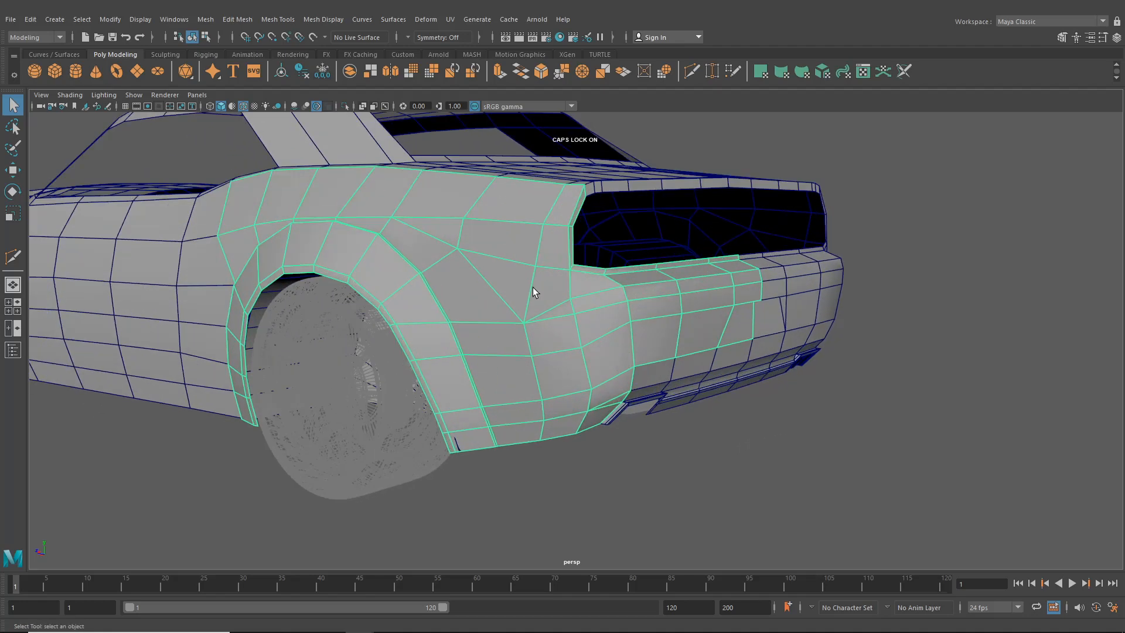
alt+drag(533, 287, 504, 276)
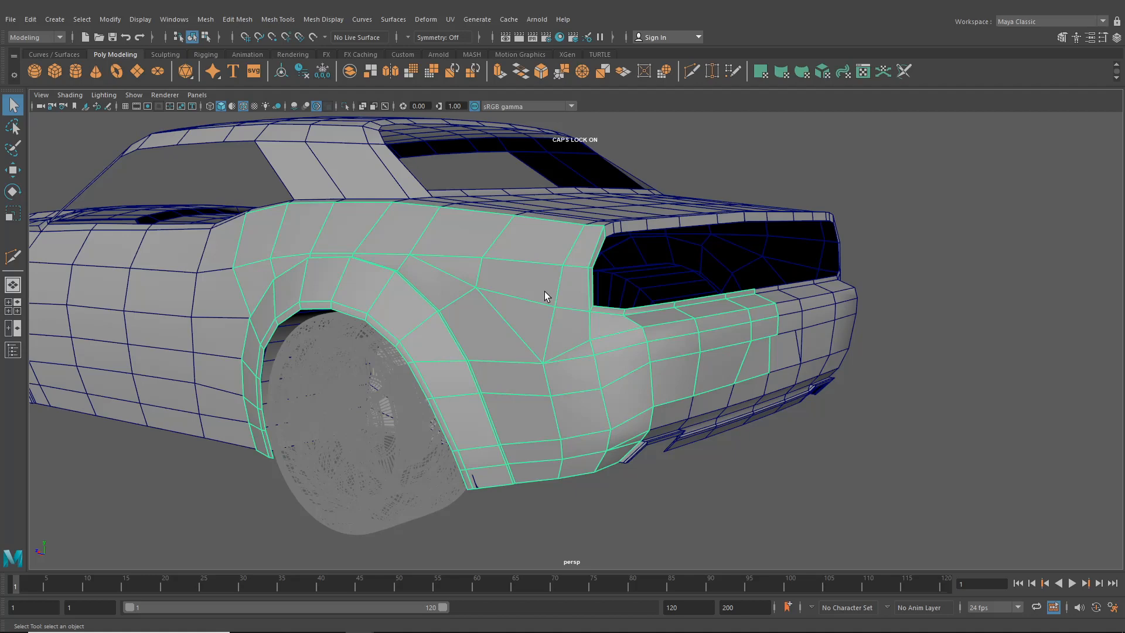
alt+drag(544, 291, 468, 332)
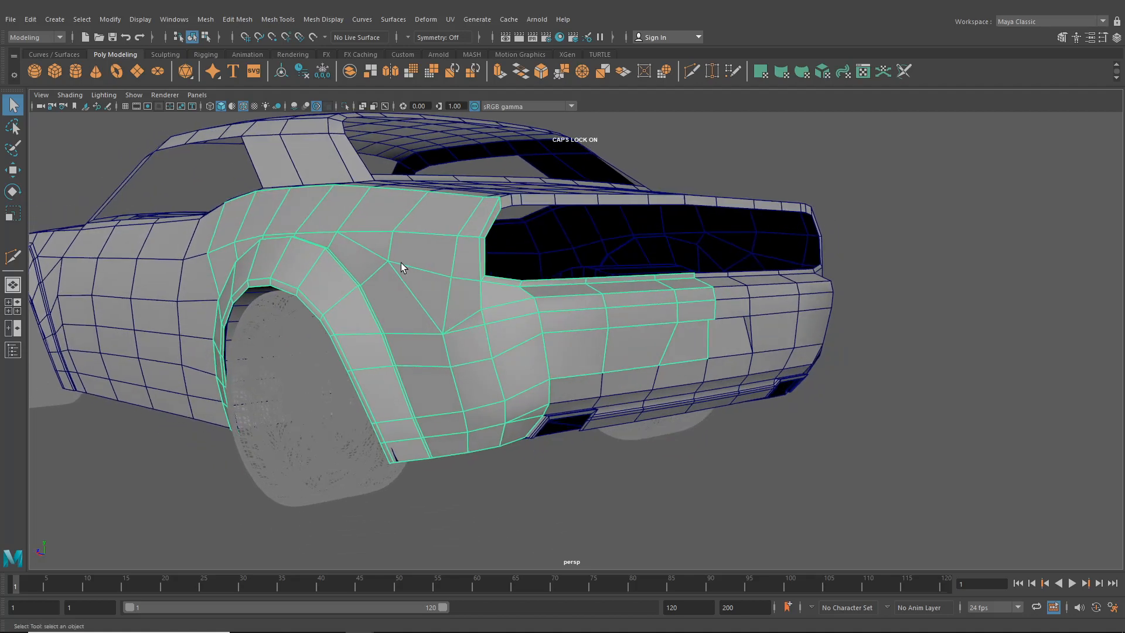
alt+drag(454, 287, 424, 289)
alt+middle_drag(424, 288, 489, 351)
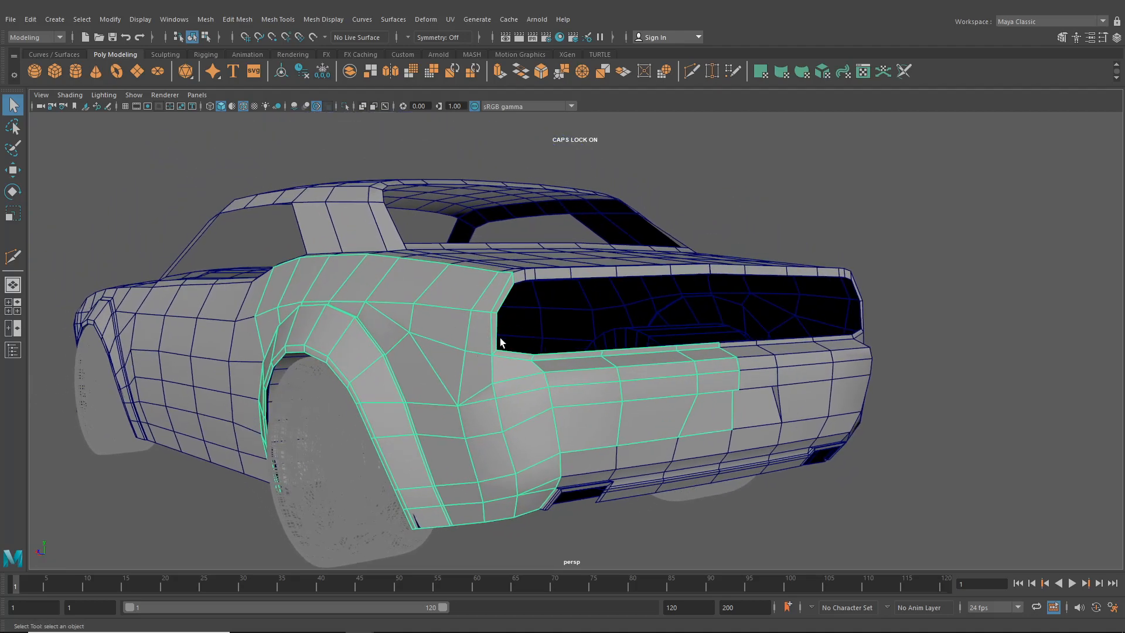
alt+drag(497, 339, 518, 350)
right_drag(532, 298, 537, 269)
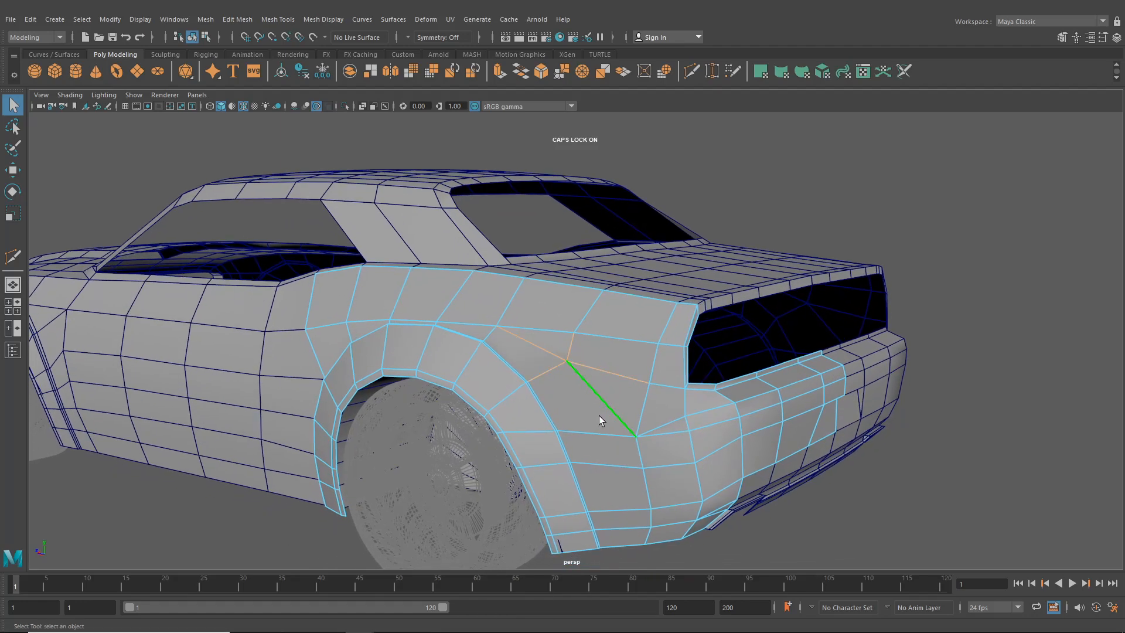
key(Delete)
mouse_move(631, 395)
alt+mouse_down()
mouse_move(562, 396)
mouse_move(641, 390)
mouse_move(614, 400)
alt+mouse_up()
scroll(614, 399, up, 3)
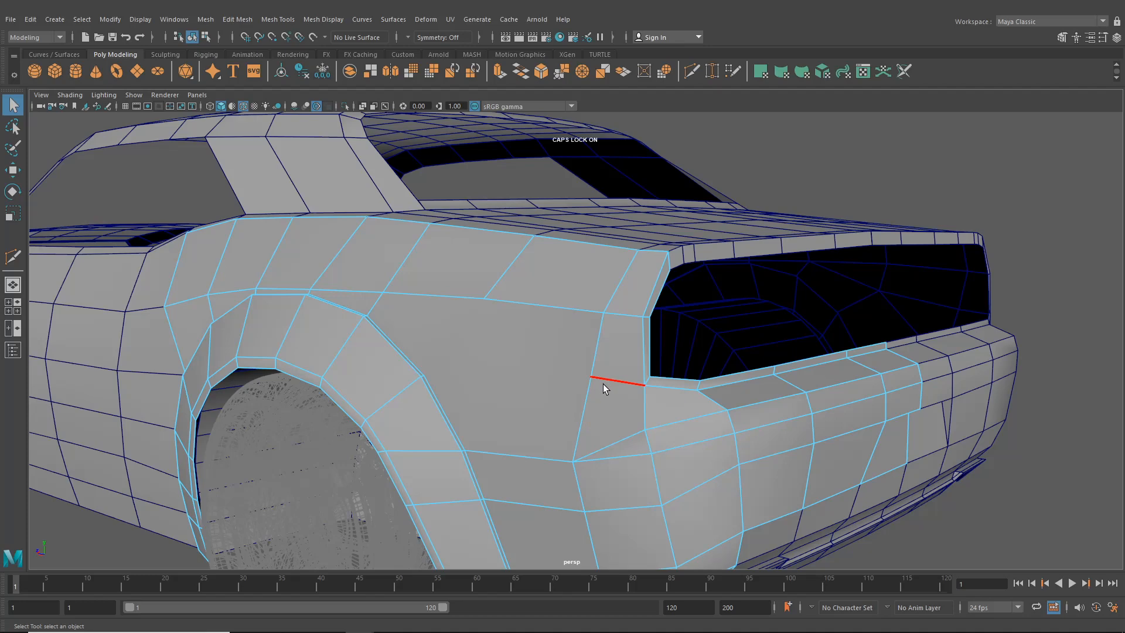
- Move the quarter panel vertex just ahead of the tail-light opening's lower corner outward and adjust its height
right_drag(603, 384, 559, 307)
click(16, 170)
alt+drag(564, 387, 502, 381)
alt+middle_drag(502, 381, 796, 437)
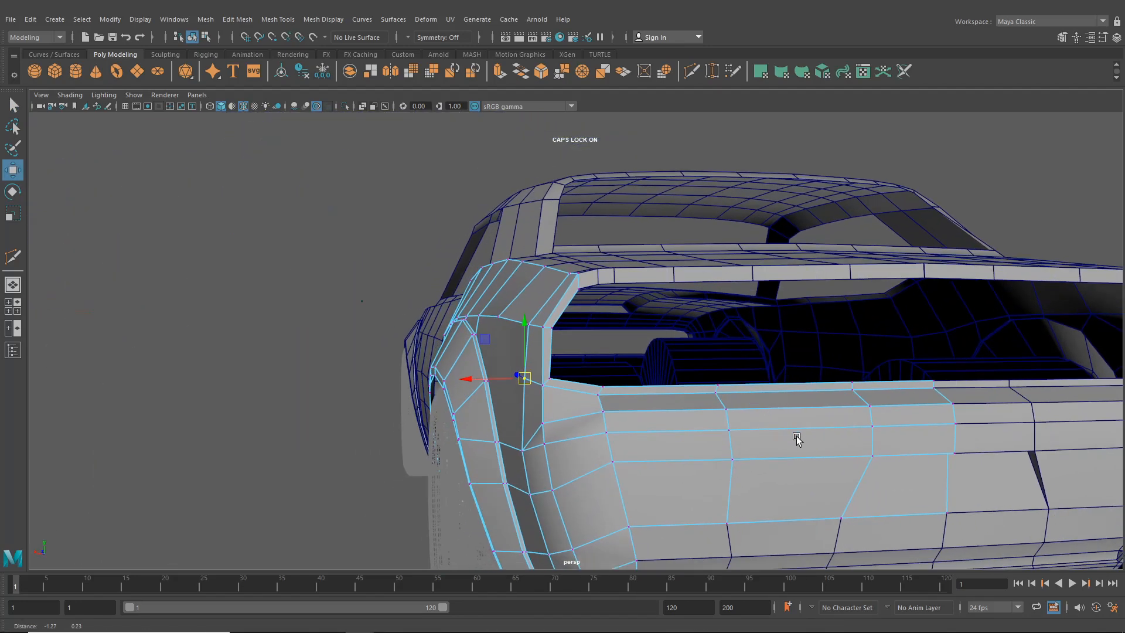
alt+right_drag(796, 437, 824, 440)
drag(448, 400, 443, 401)
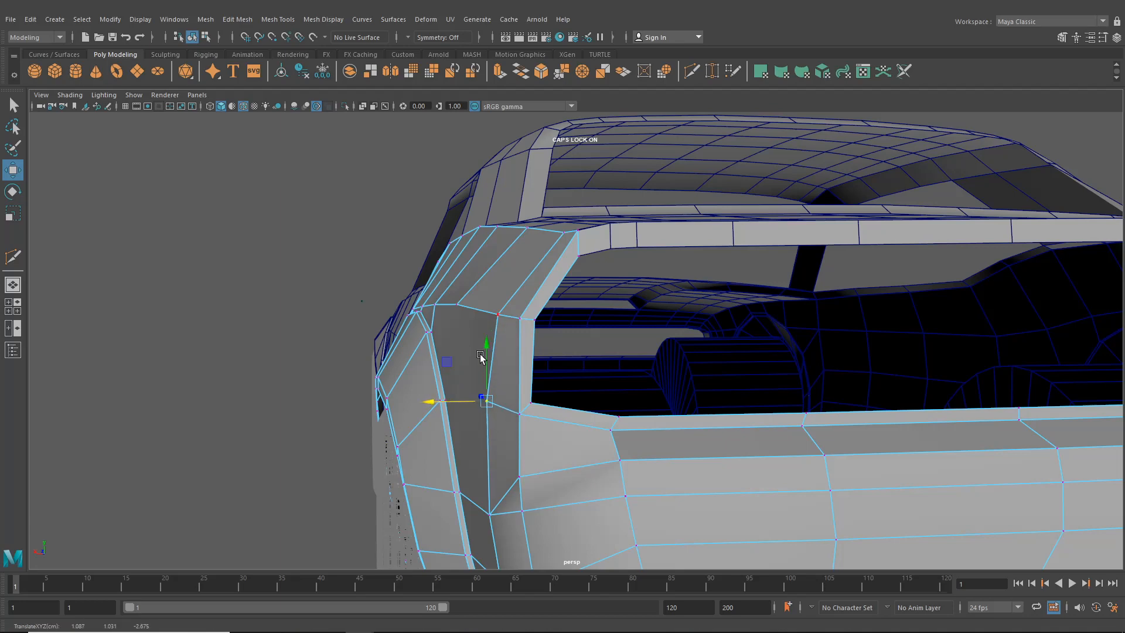
drag(486, 355, 885, 400)
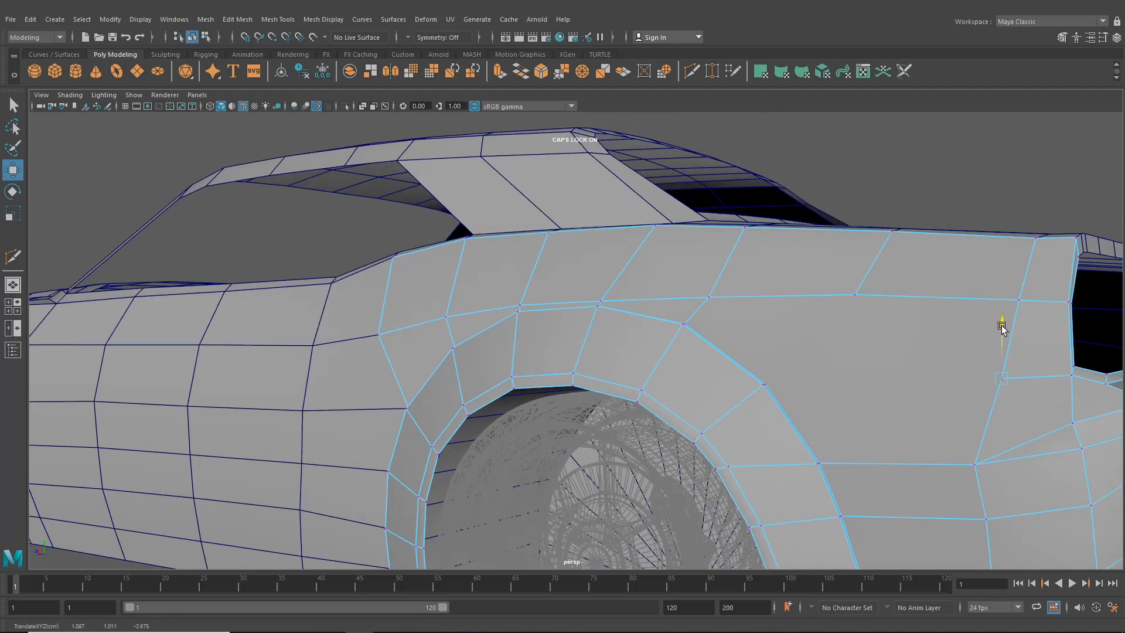
- Shift the vertex on the quarter panel's rear border, beside the tail-light opening, slightly forward
alt+drag(938, 322, 725, 394)
click(793, 331)
drag(760, 332, 753, 334)
alt+drag(824, 349, 620, 349)
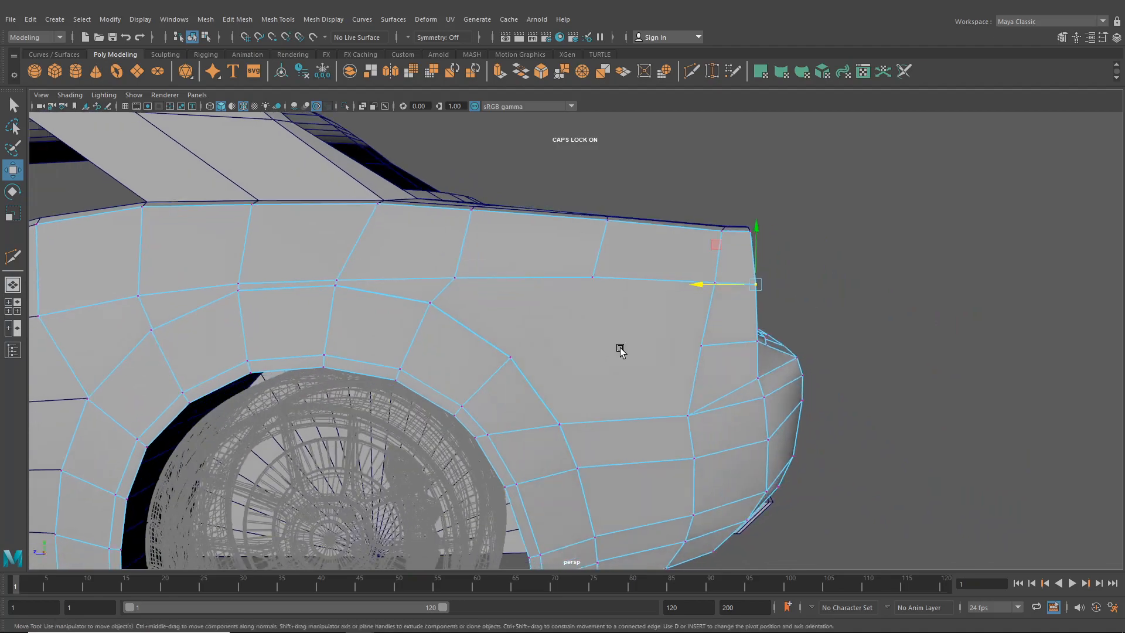
- Cut a lengthwise edge with Multi-Cut between the wheel arch's outer edge and the vertex near the tail-light opening's lower corner
click(692, 71)
alt+drag(638, 311, 396, 342)
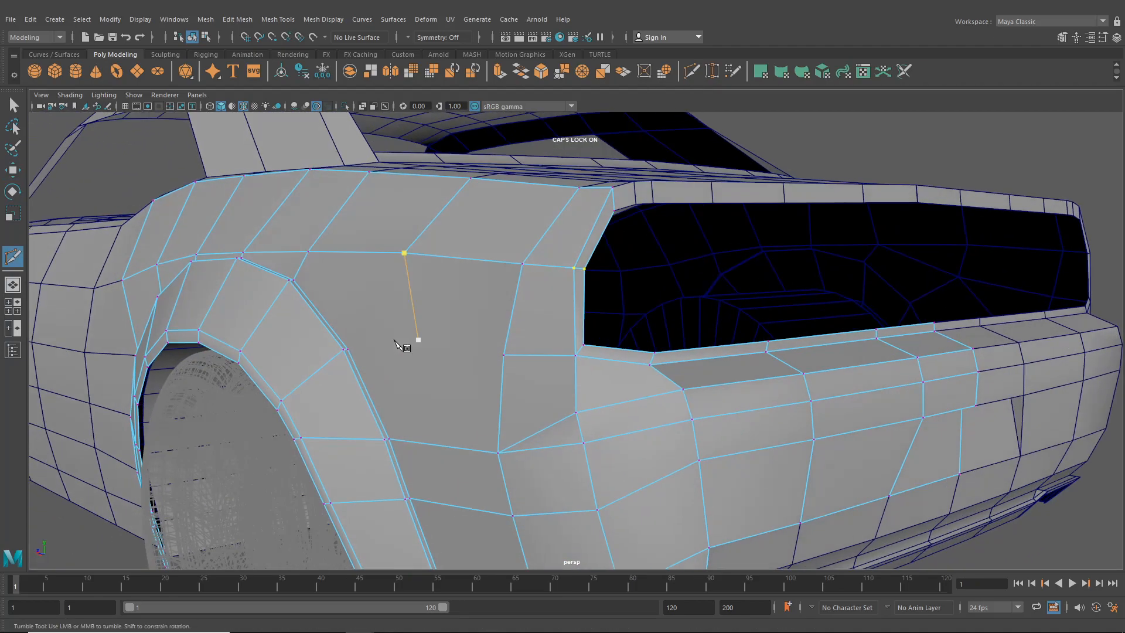
click(358, 353)
- Adjust the height of the new cut's rear vertex and of the vertex above it ahead of the tail-light opening
click(12, 170)
alt+drag(144, 231, 585, 270)
click(579, 284)
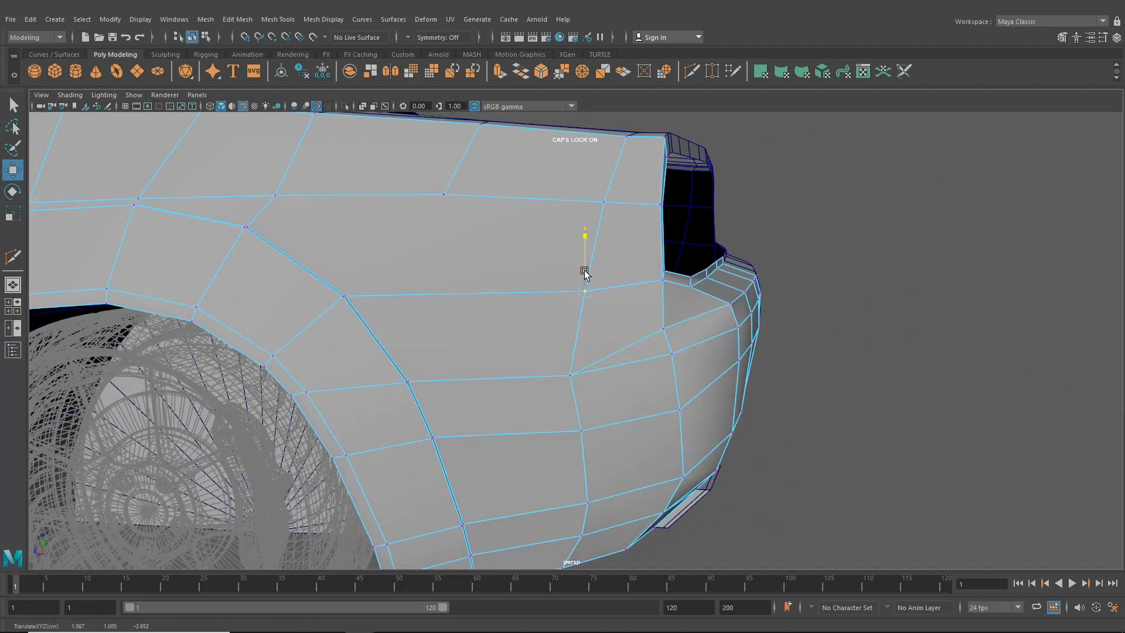
click(604, 203)
drag(605, 176, 606, 177)
alt+drag(487, 204, 517, 266)
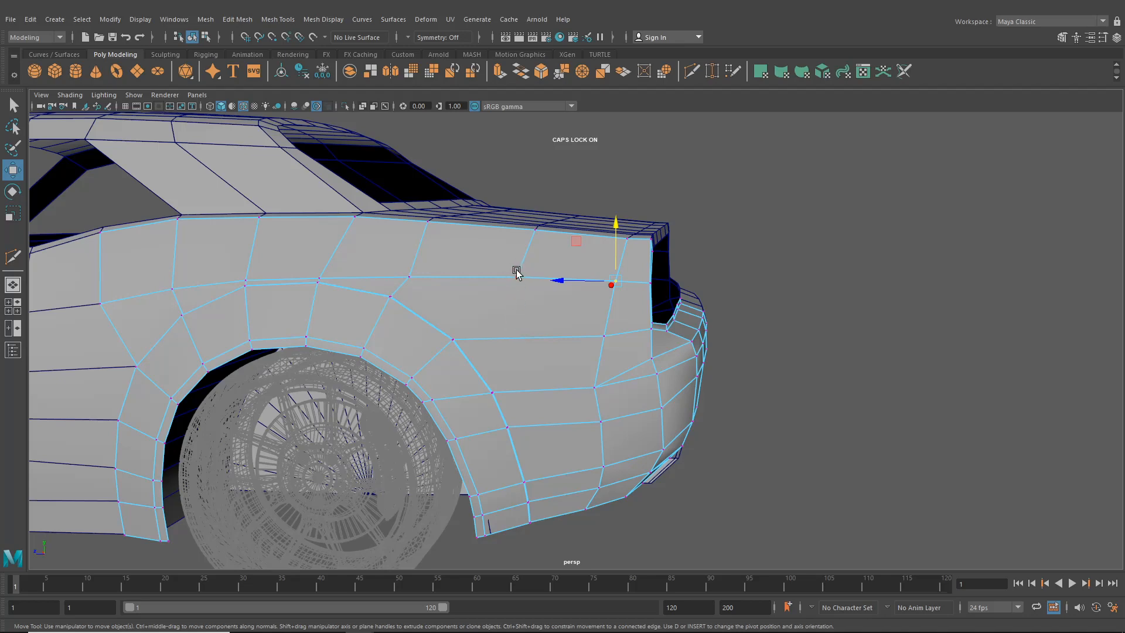
- Cut an edge from the wheel arch vertex up across the new lengthwise edge to the panel's upper edge line
scroll(496, 383, up, 3)
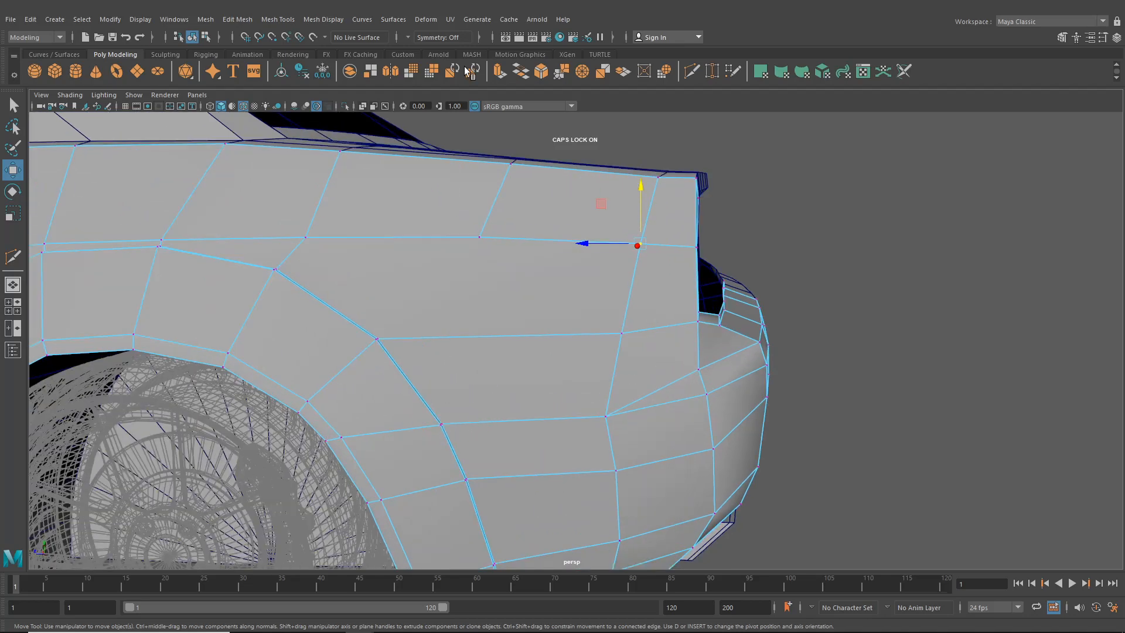
click(692, 73)
alt+drag(585, 194, 326, 455)
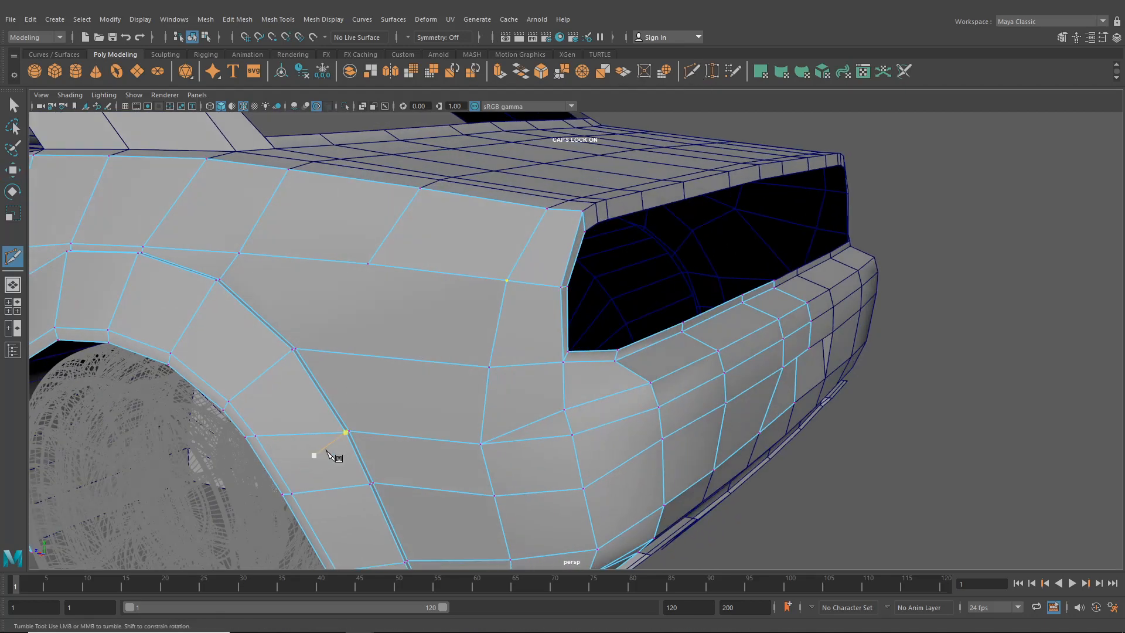
click(370, 265)
right_click(369, 264)
- Move the vertex where the two new cuts cross sideways to smooth the panel's curvature
click(12, 170)
alt+drag(343, 304, 259, 321)
click(308, 307)
alt+drag(260, 322, 369, 314)
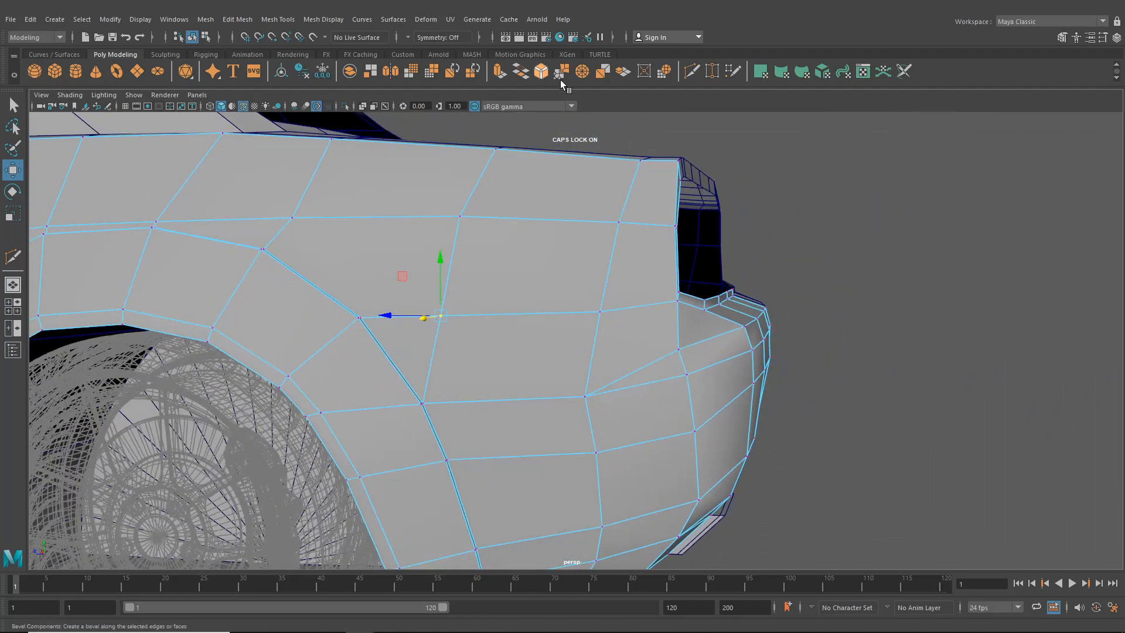
- Cut another lengthwise edge with Multi-Cut from the upper wheel arch corner vertex to the tail-light opening's border
click(692, 71)
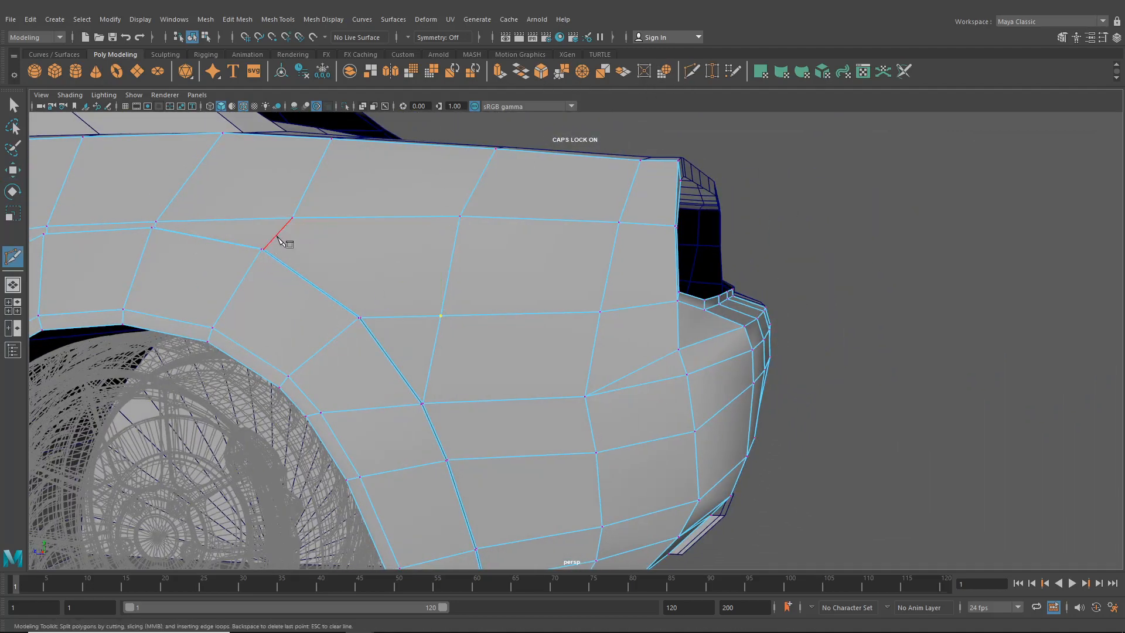
click(263, 250)
alt+drag(372, 285, 359, 293)
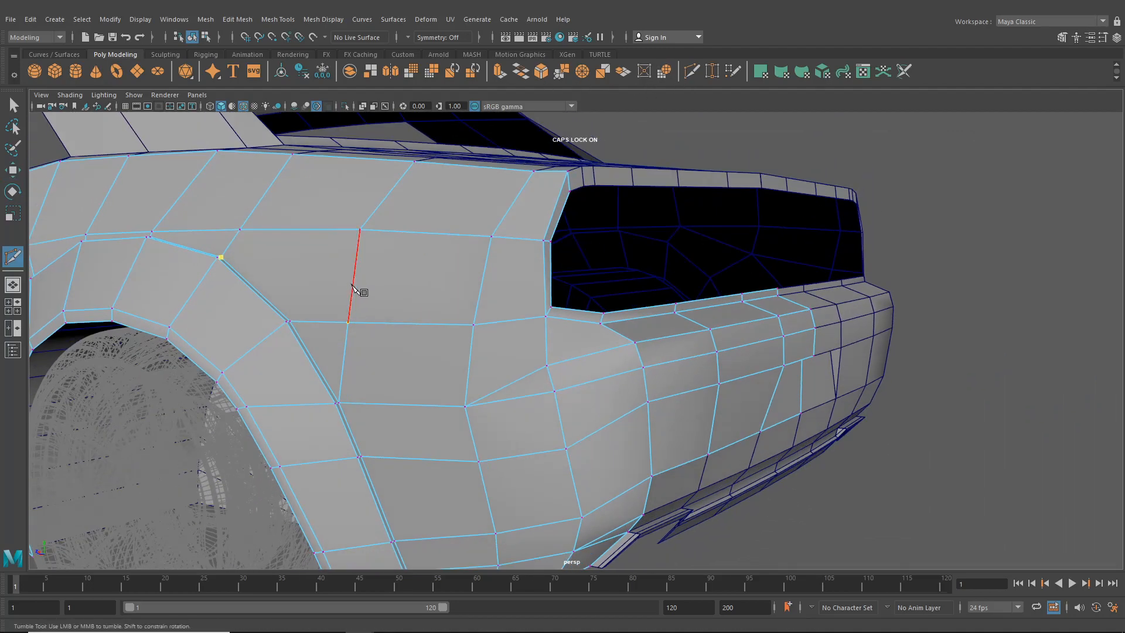
click(355, 273)
click(484, 277)
alt+drag(486, 279, 449, 284)
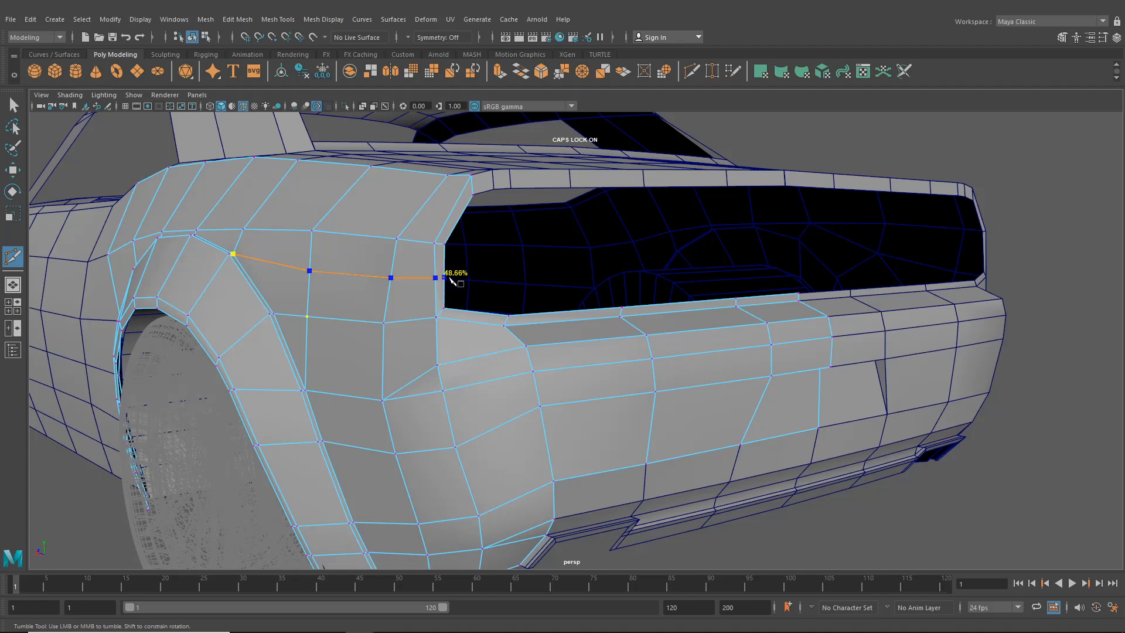
key(Return)
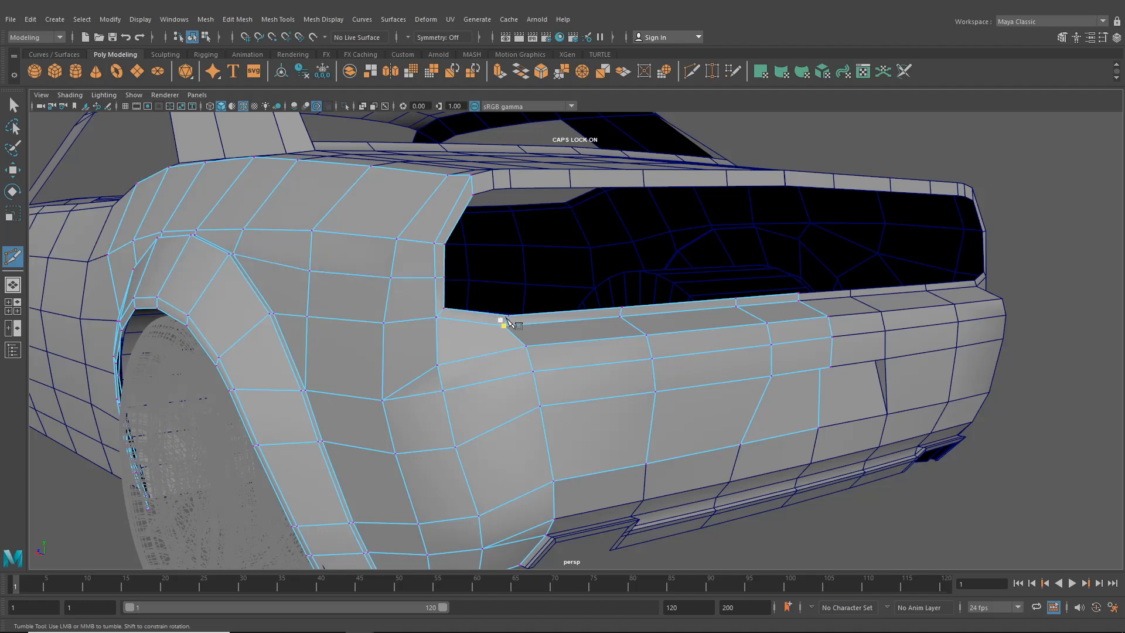
- Move the vertices along the newest cut sideways to even out the quarter panel's curvature
click(12, 172)
alt+drag(375, 272, 317, 270)
right_drag(319, 262, 285, 258)
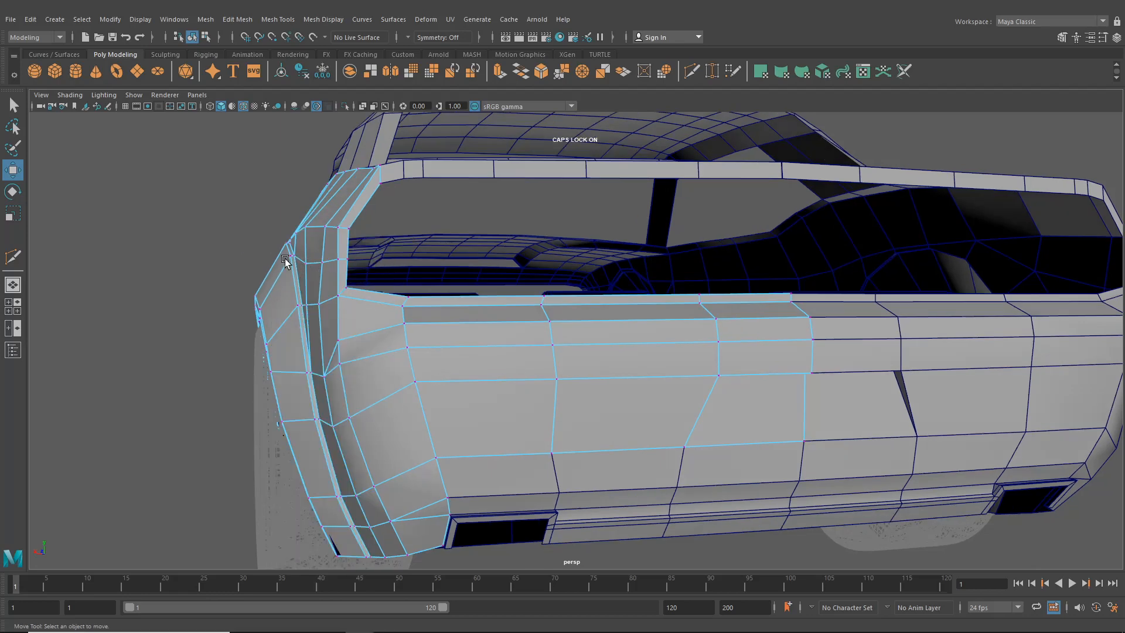
alt+drag(285, 259, 294, 281)
click(301, 269)
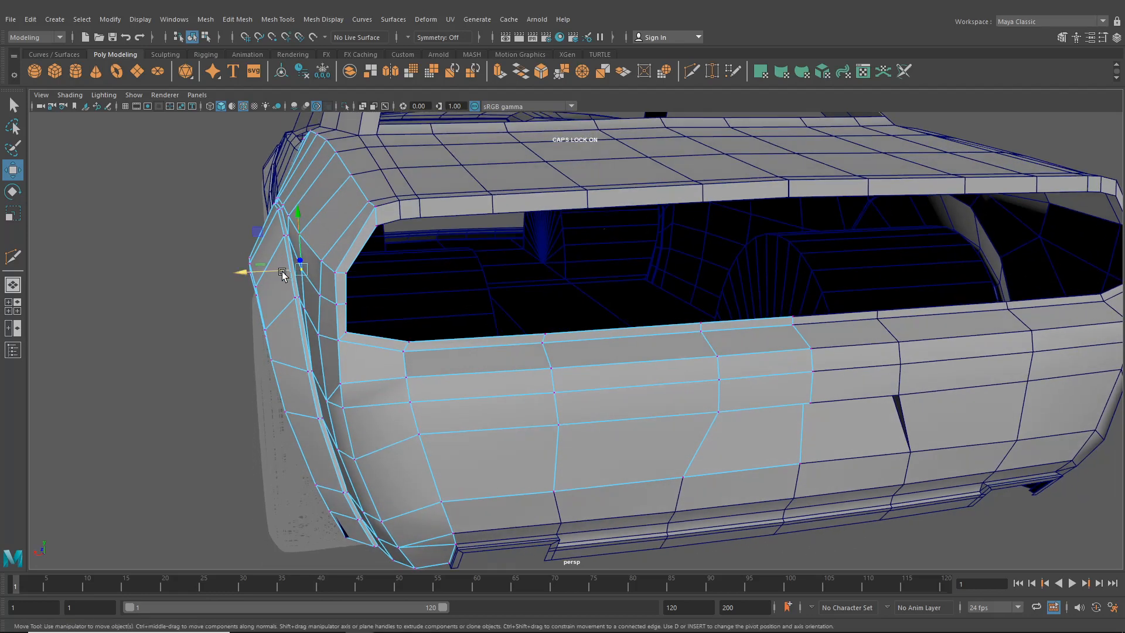
click(320, 297)
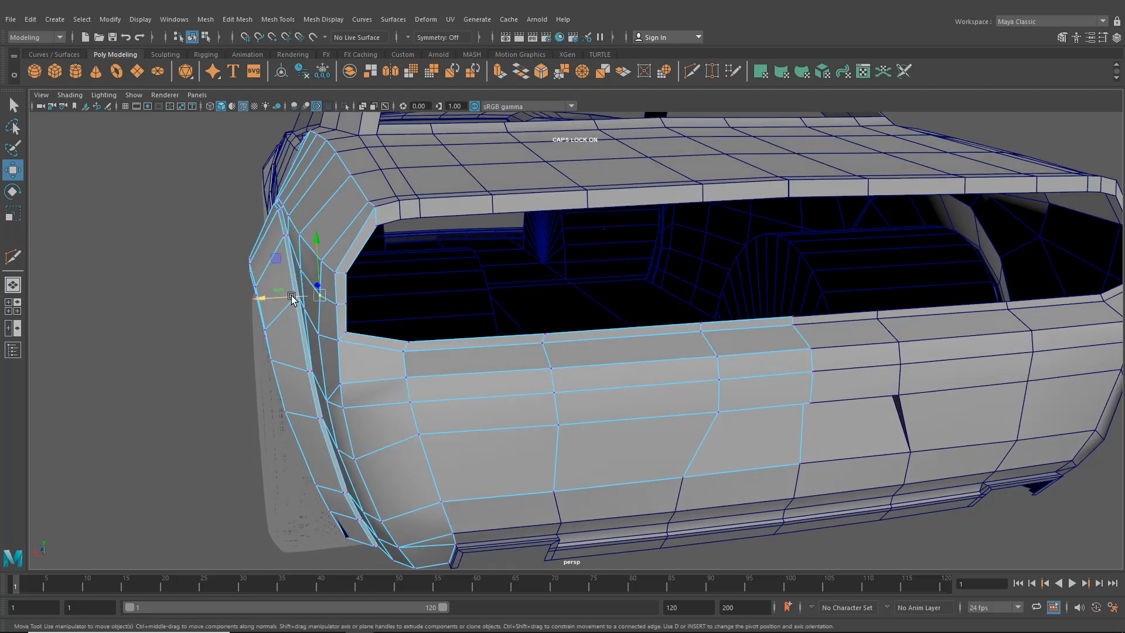
mouse_move(295, 299)
mouse_down()
mouse_move(330, 299)
mouse_move(298, 305)
mouse_up()
- Return to object mode and examine the reworked quarter panel and whole car body from the rear, side and front
scroll(311, 305, down, 3)
alt+drag(317, 305, 448, 297)
scroll(449, 297, down, 4)
alt+middle_drag(448, 297, 727, 341)
alt+drag(727, 341, 586, 343)
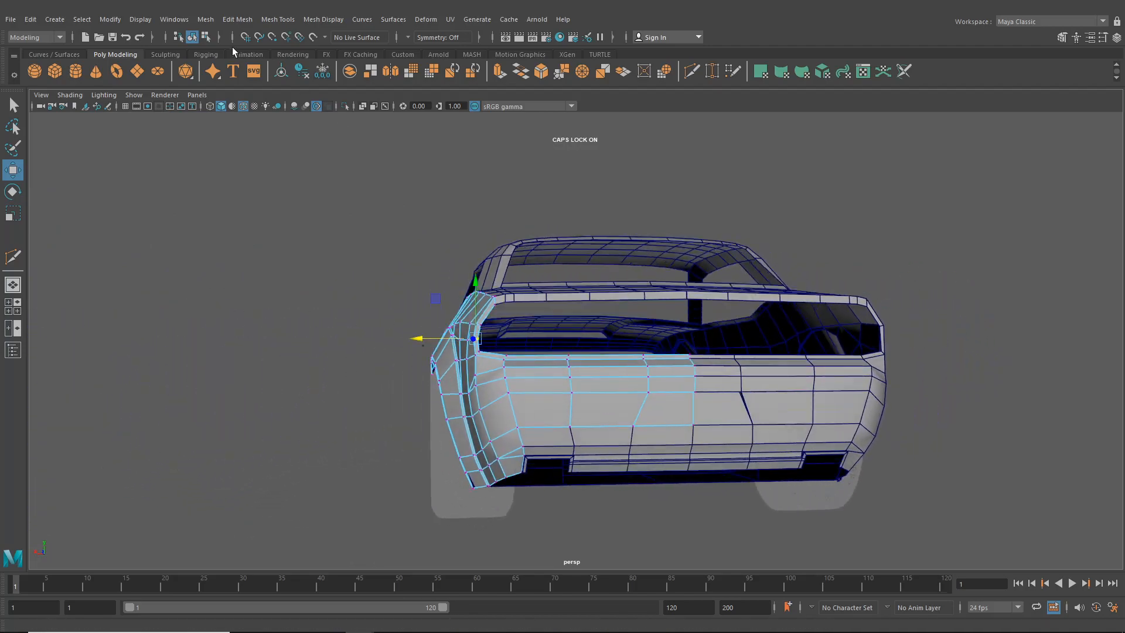
click(193, 37)
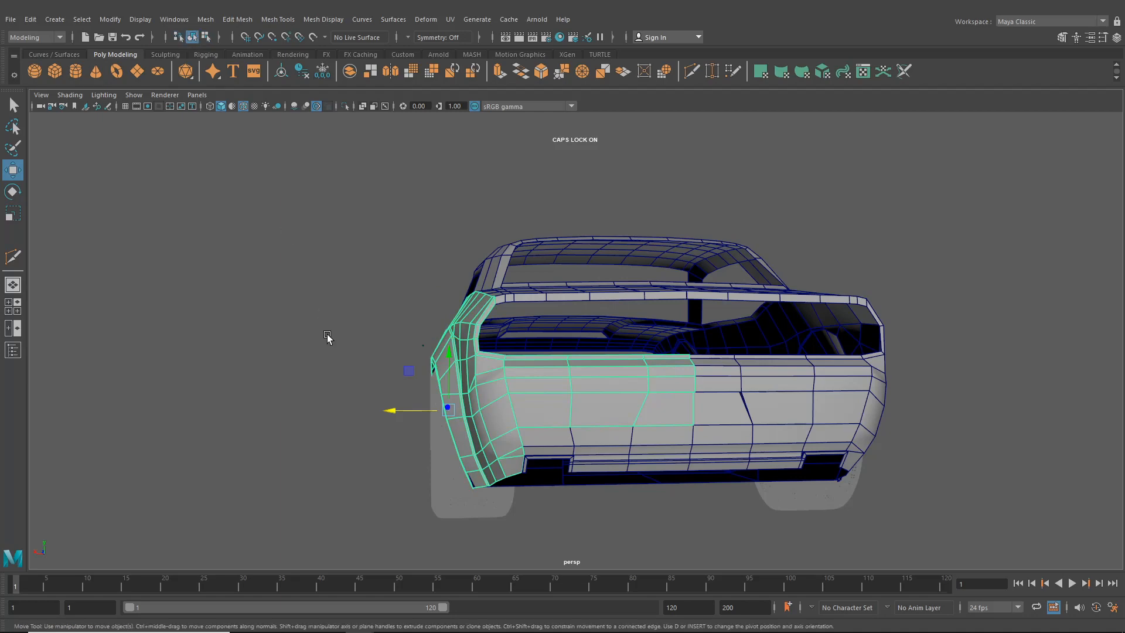
alt+drag(422, 359, 604, 365)
alt+middle_drag(604, 365, 646, 340)
alt+drag(608, 349, 439, 369)
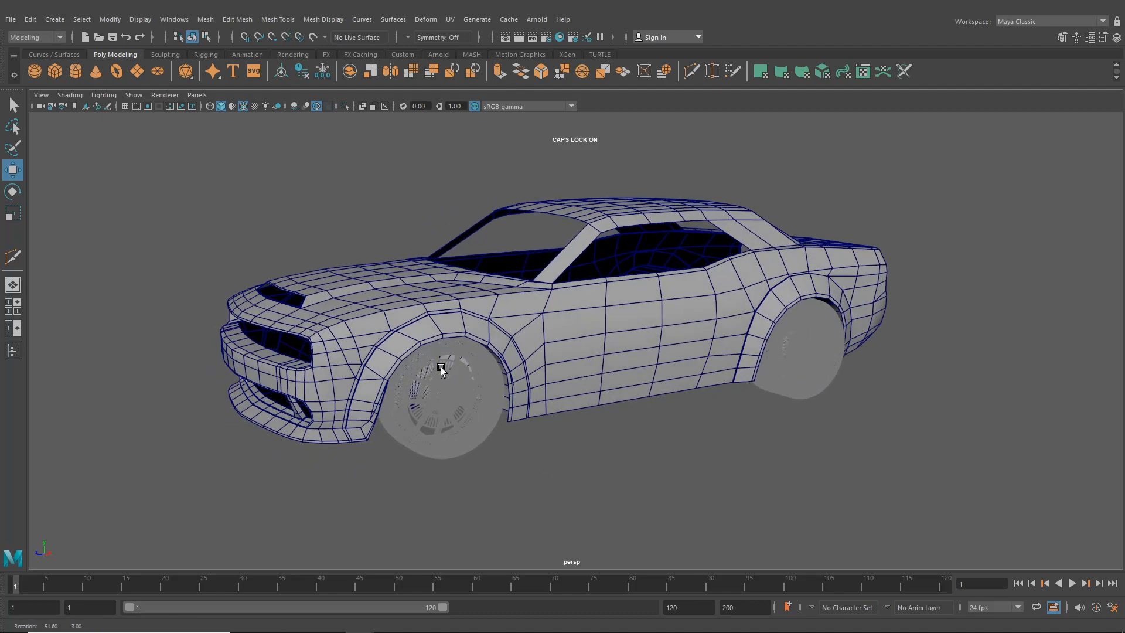
alt+drag(590, 328, 445, 341)
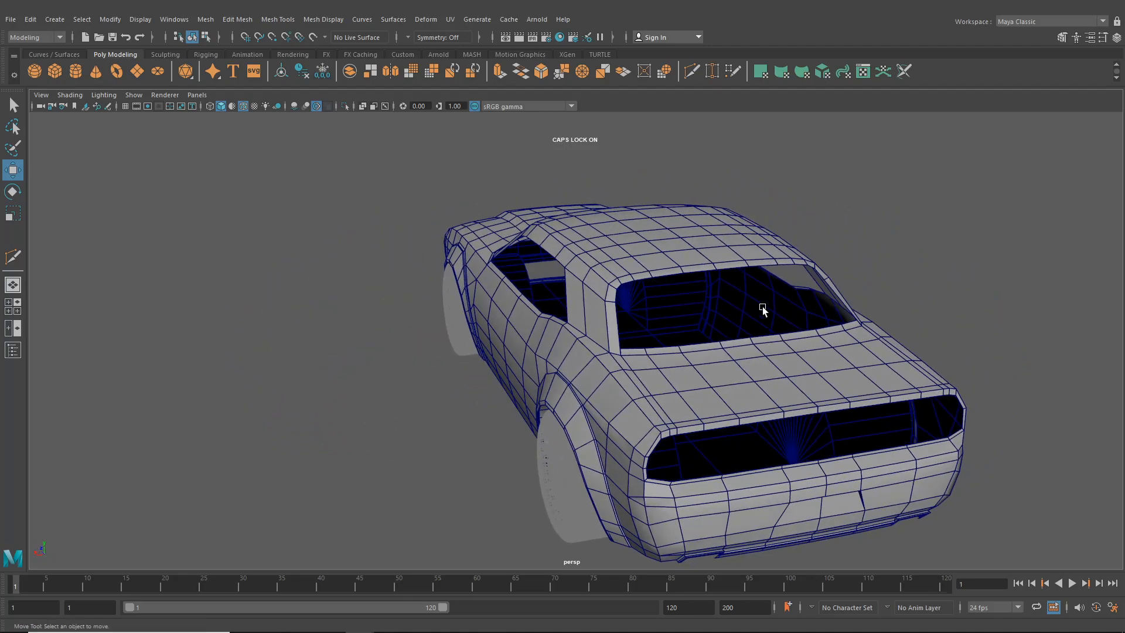
- Inspect the car body's topology from the side and front, finishing at the front fender and wheel arch
alt+drag(532, 288, 659, 275)
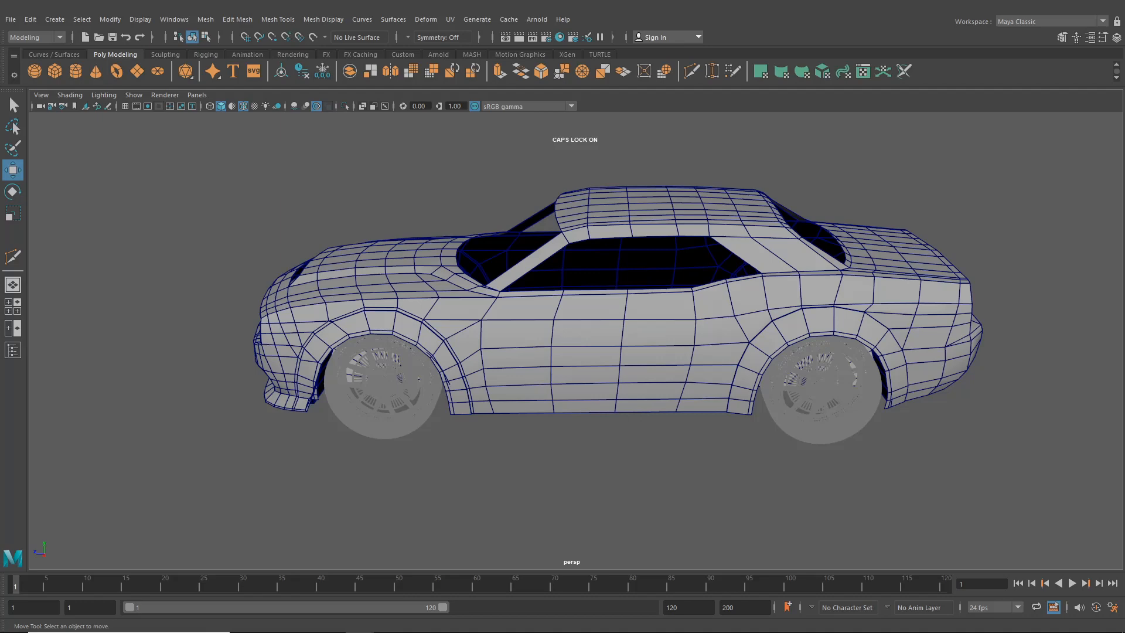
alt+drag(707, 185, 413, 318)
alt+middle_drag(485, 319, 622, 303)
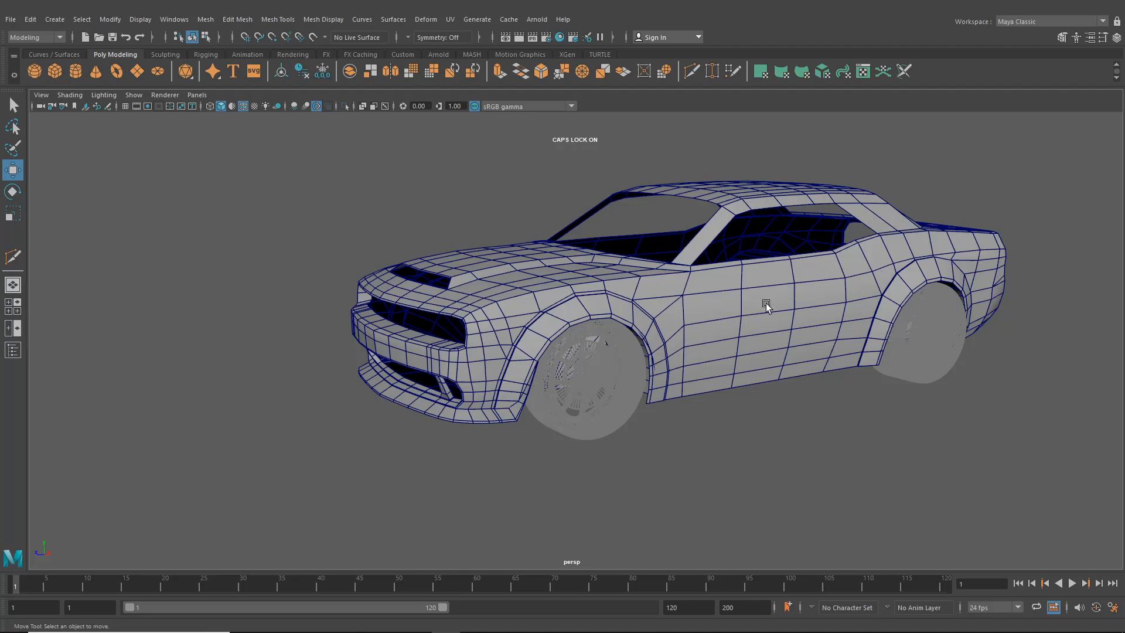
alt+drag(765, 303, 603, 329)
scroll(586, 327, up, 8)
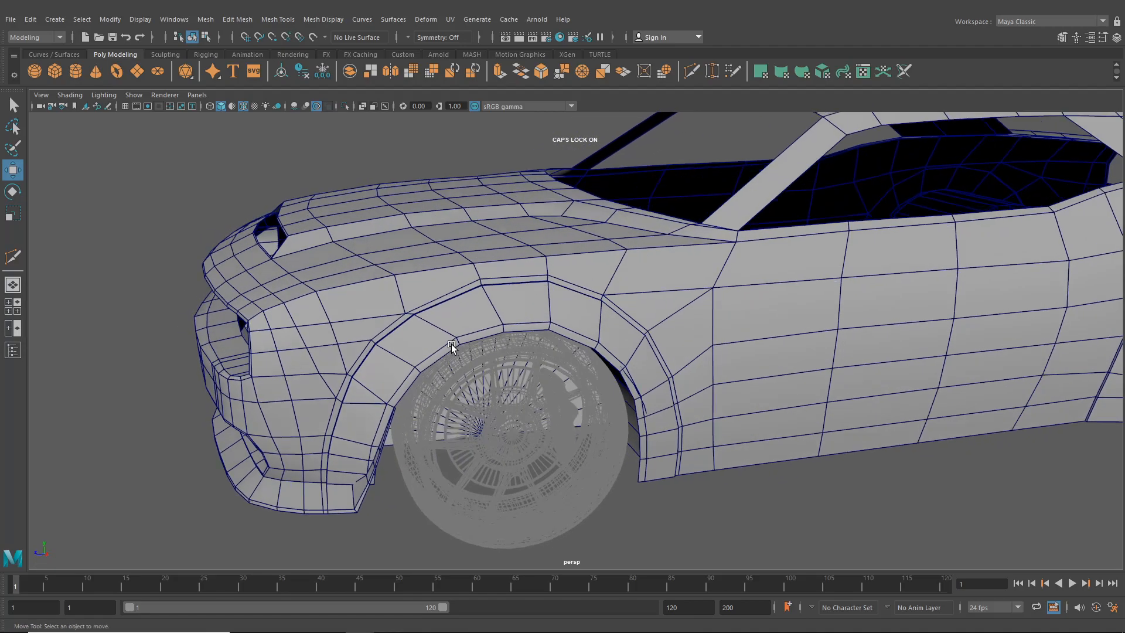
alt+drag(451, 344, 592, 299)
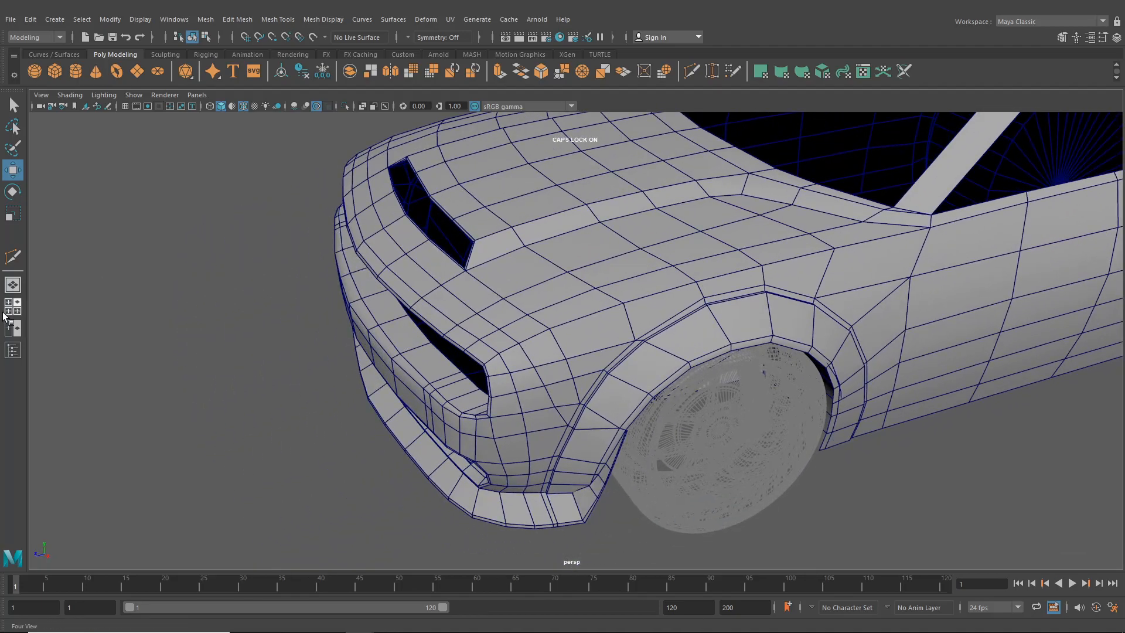
- Examine the front bumper against the blueprints in the top, front and side views and close up in perspective
key(space)
key(a)
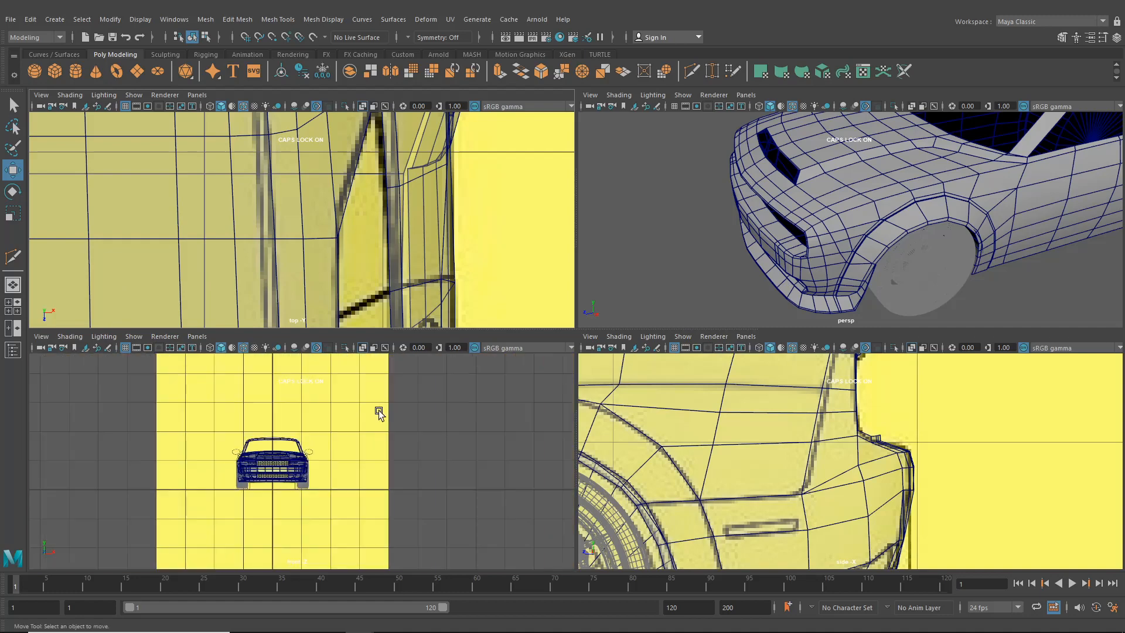
scroll(379, 410, up, 3)
key(a)
scroll(349, 243, up, 5)
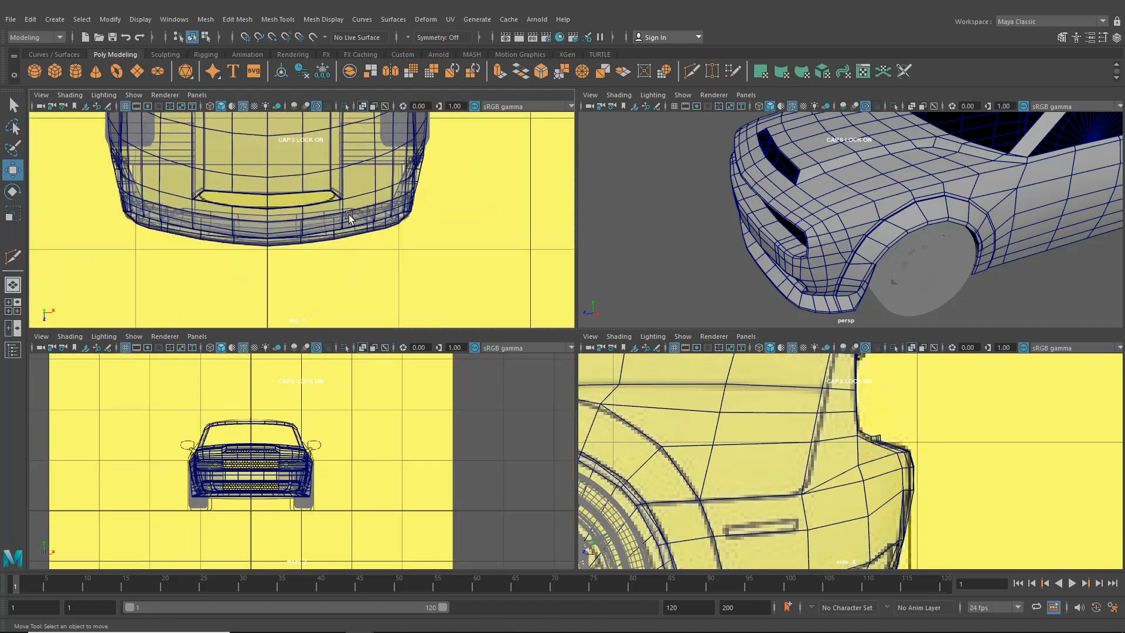
scroll(463, 226, up, 1)
key(a)
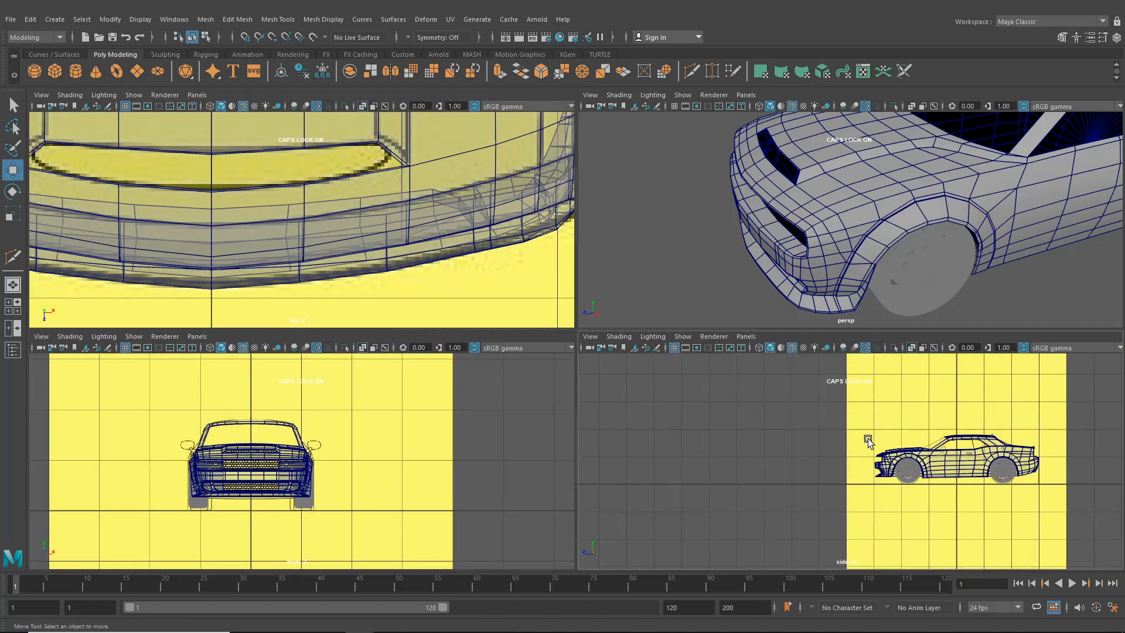
scroll(883, 447, up, 3)
scroll(883, 446, up, 6)
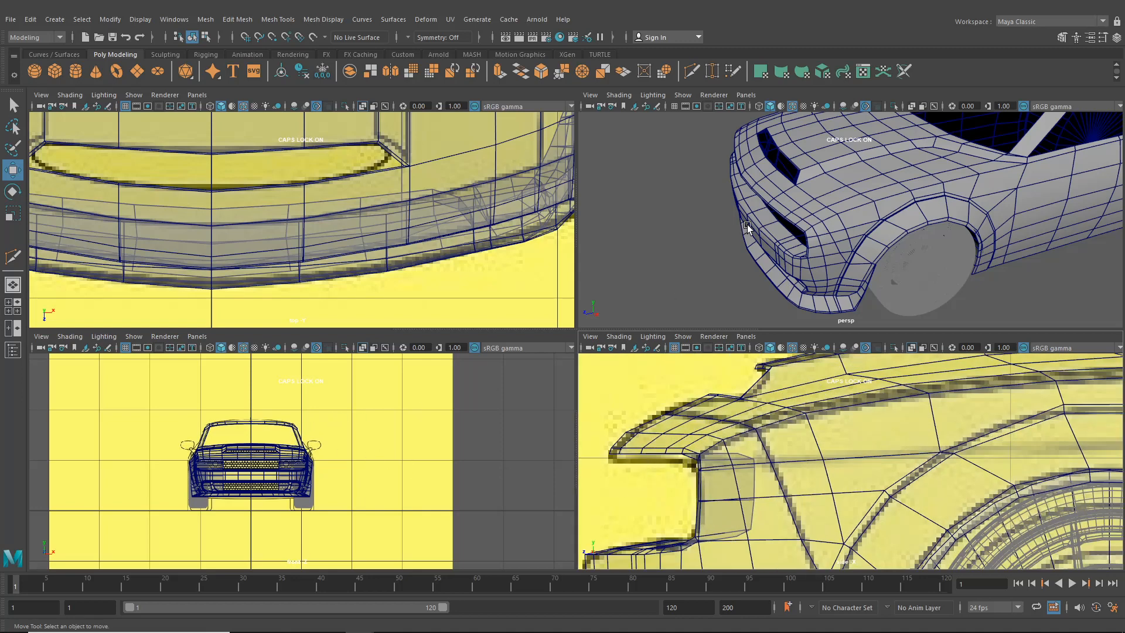
key(space)
mouse_move(671, 281)
alt+mouse_down()
mouse_move(729, 277)
mouse_move(684, 280)
alt+mouse_up()
alt+middle_drag(684, 280, 715, 279)
scroll(715, 279, up, 3)
scroll(713, 283, up, 2)
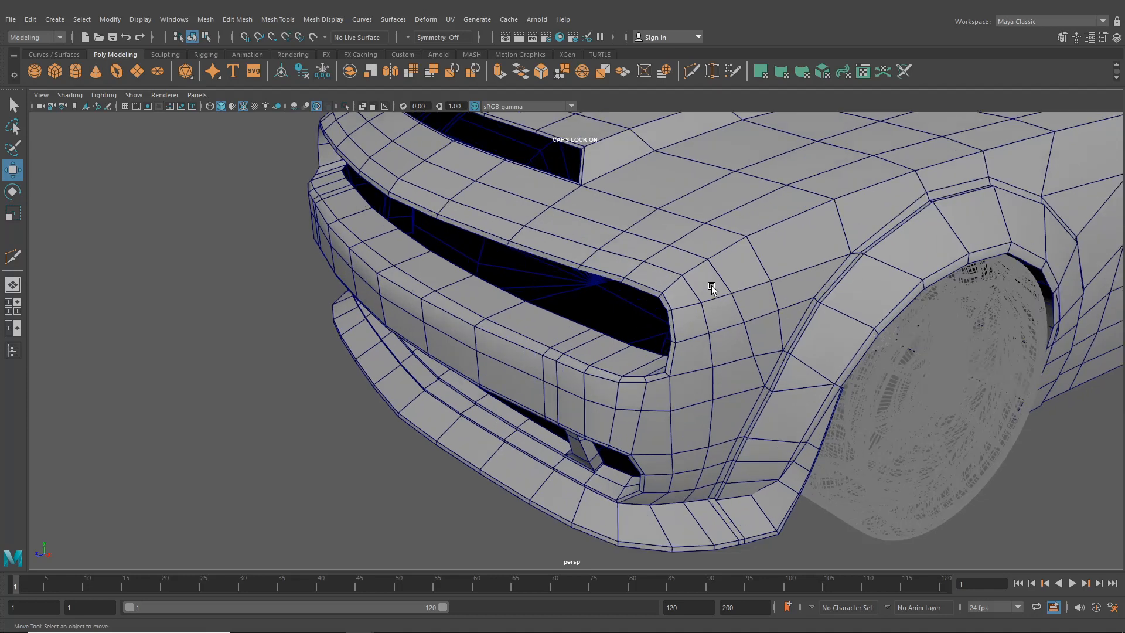
- Study the front bumper and grille in the reference photos and compare them with the front-view blueprint
drag(1124, 43, 444, 172)
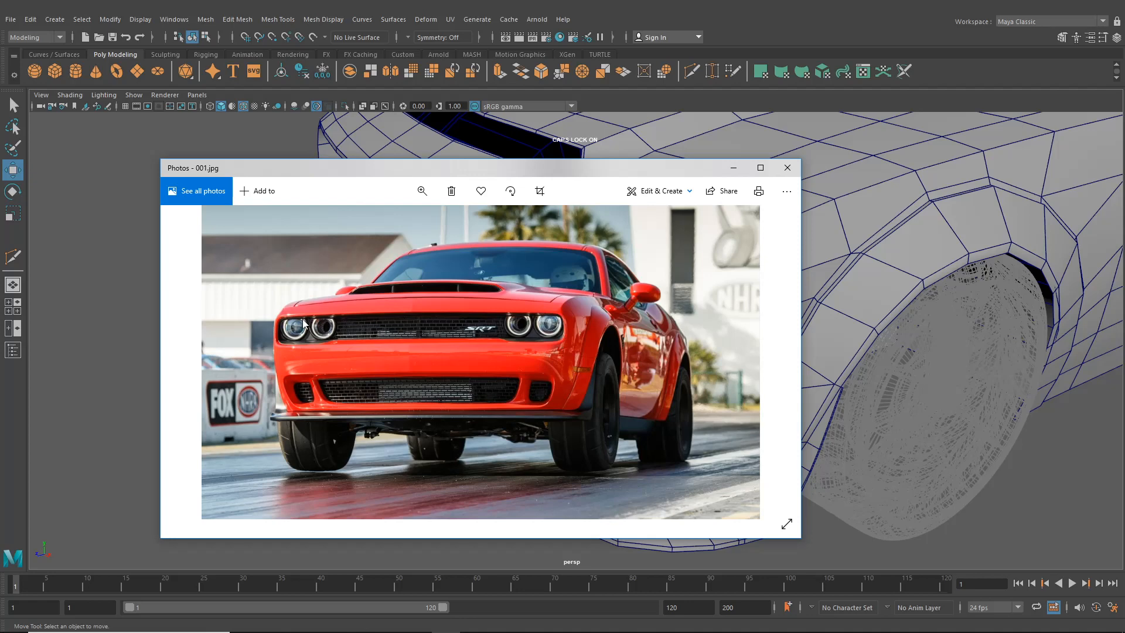
key(Right)
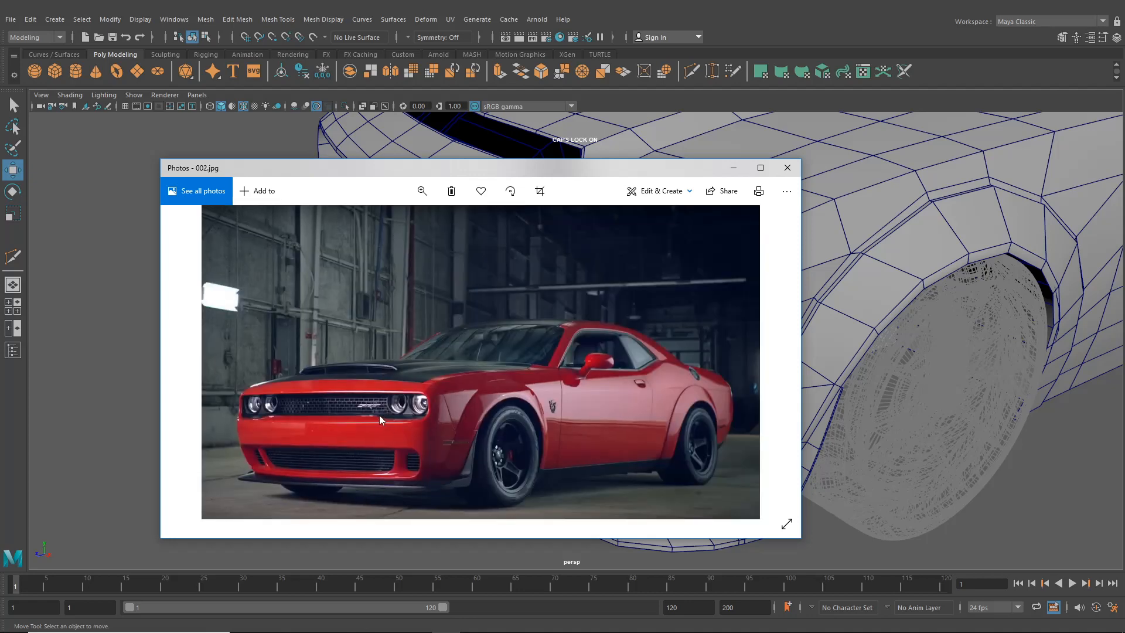
key(Right)
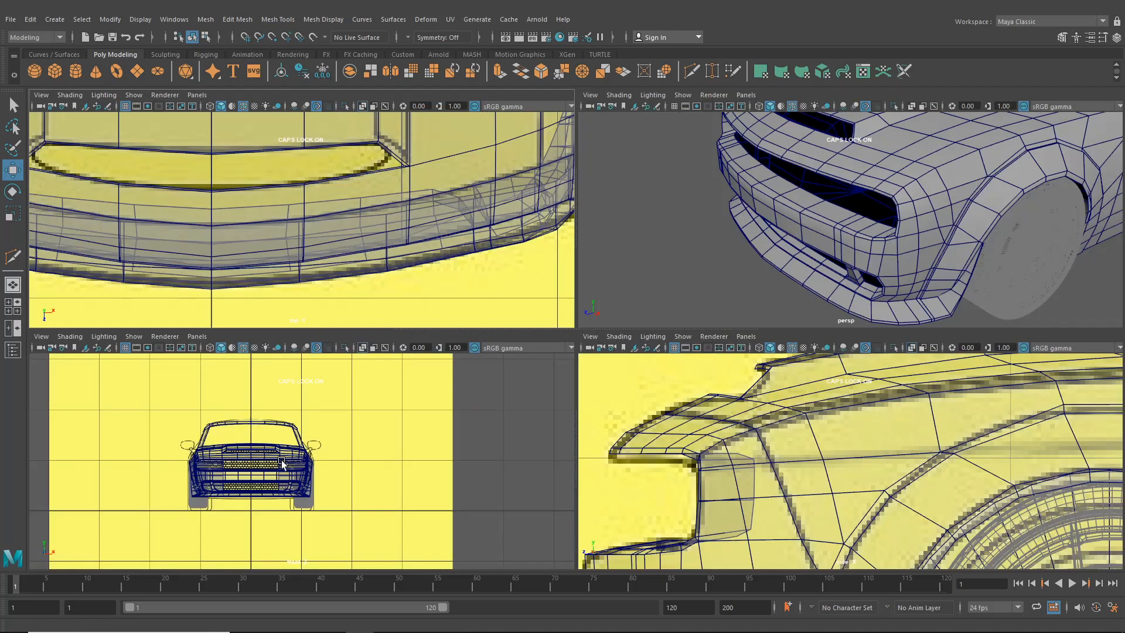
scroll(293, 492, up, 5)
scroll(293, 492, up, 6)
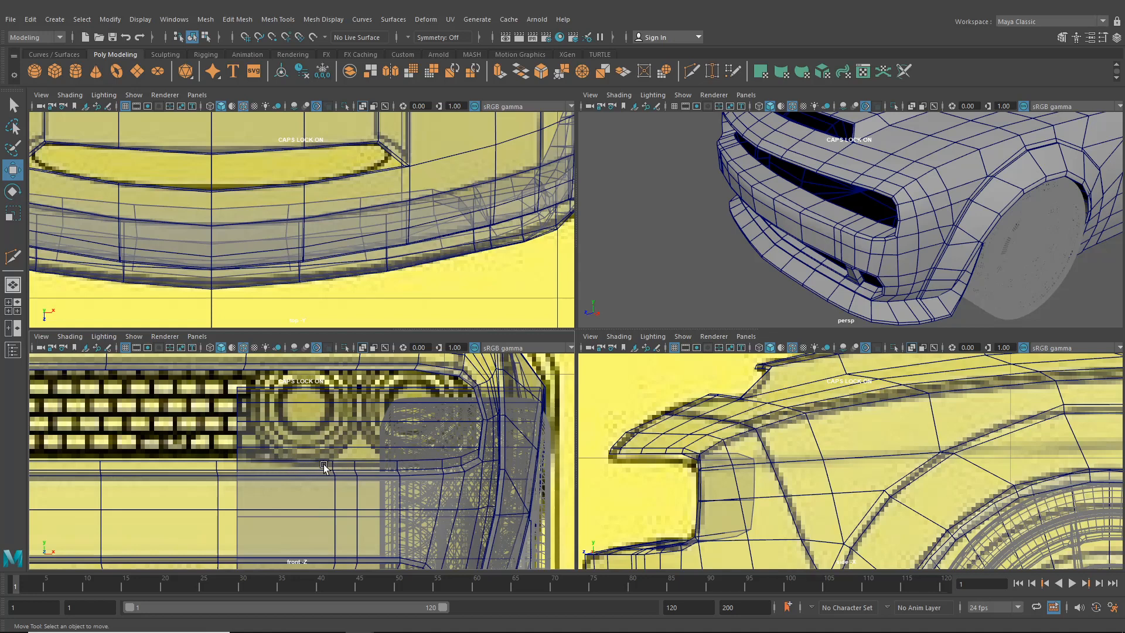
key(alt)
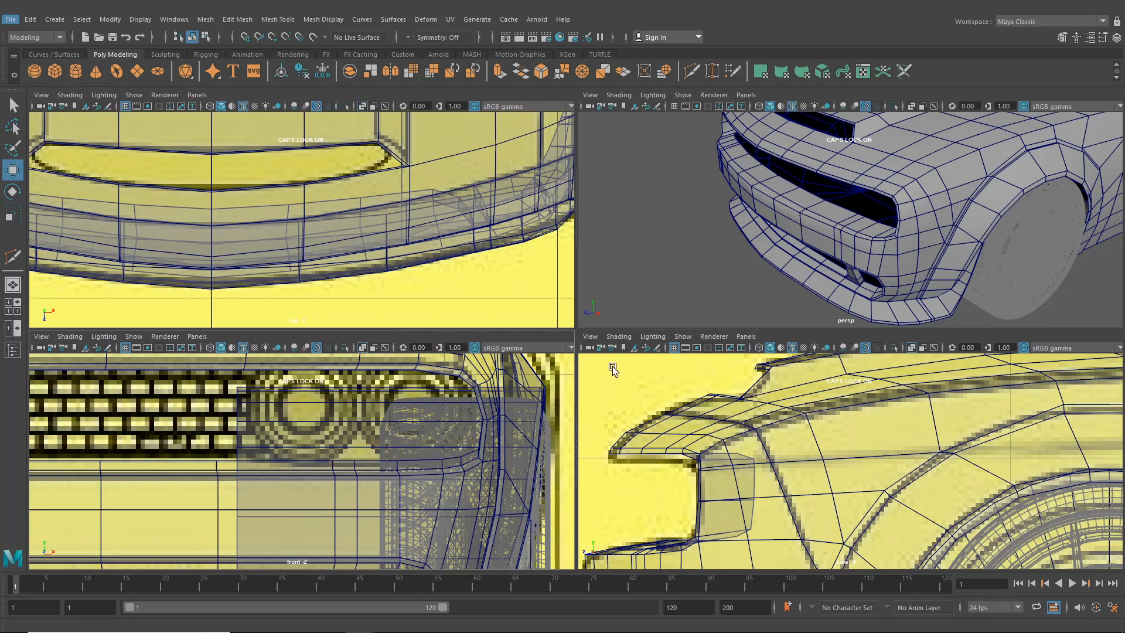
click(331, 631)
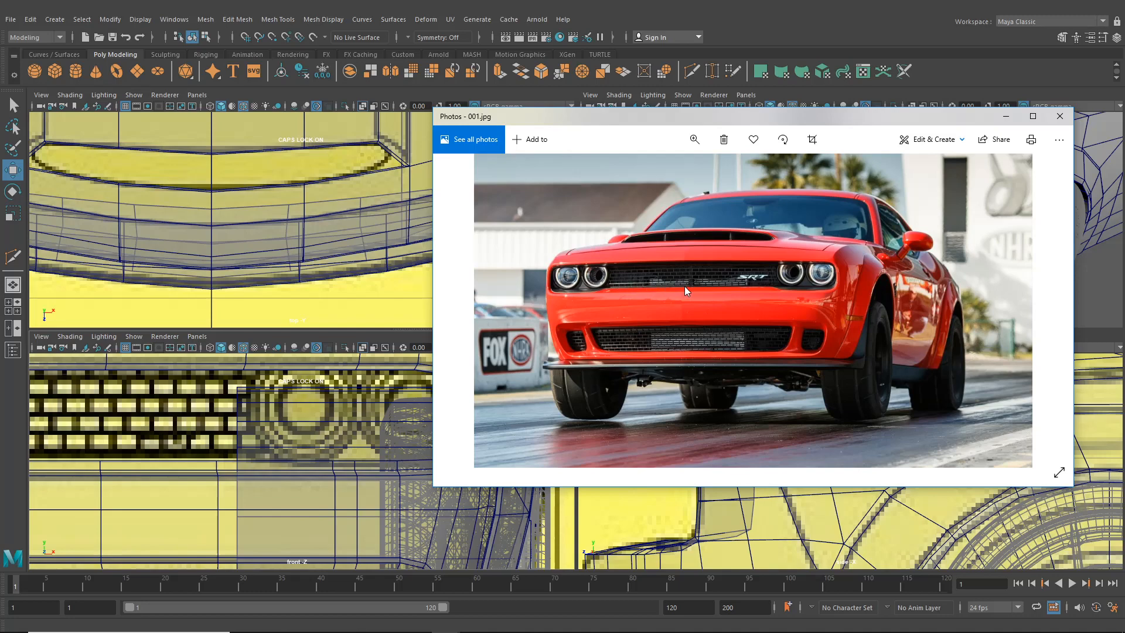
scroll(684, 286, down, 1)
scroll(654, 365, down, 2)
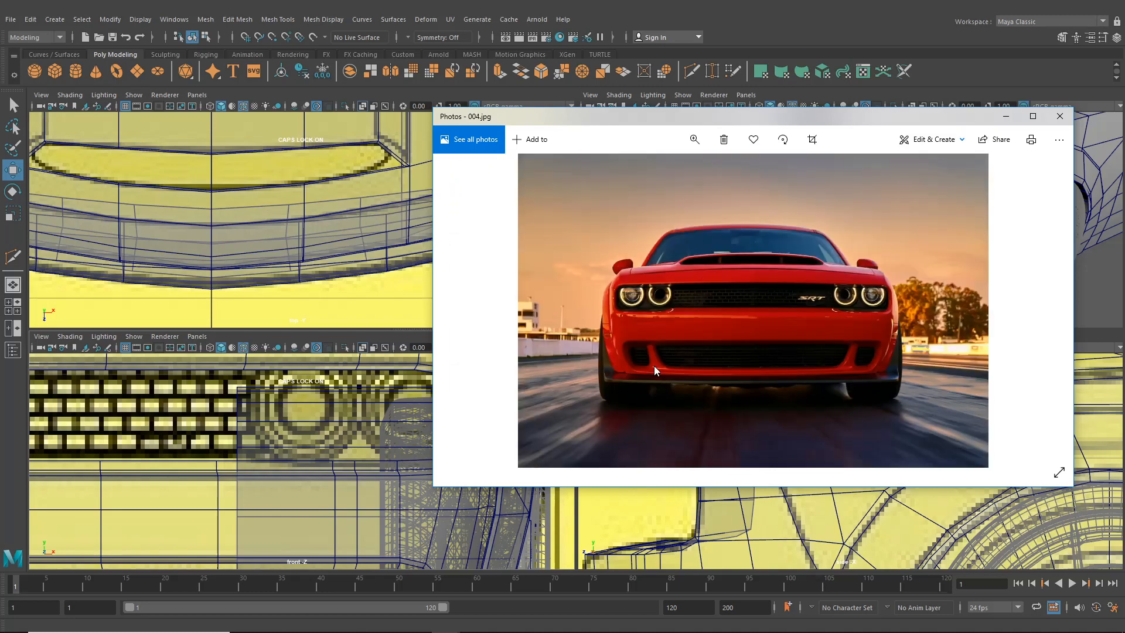
scroll(654, 365, up, 1)
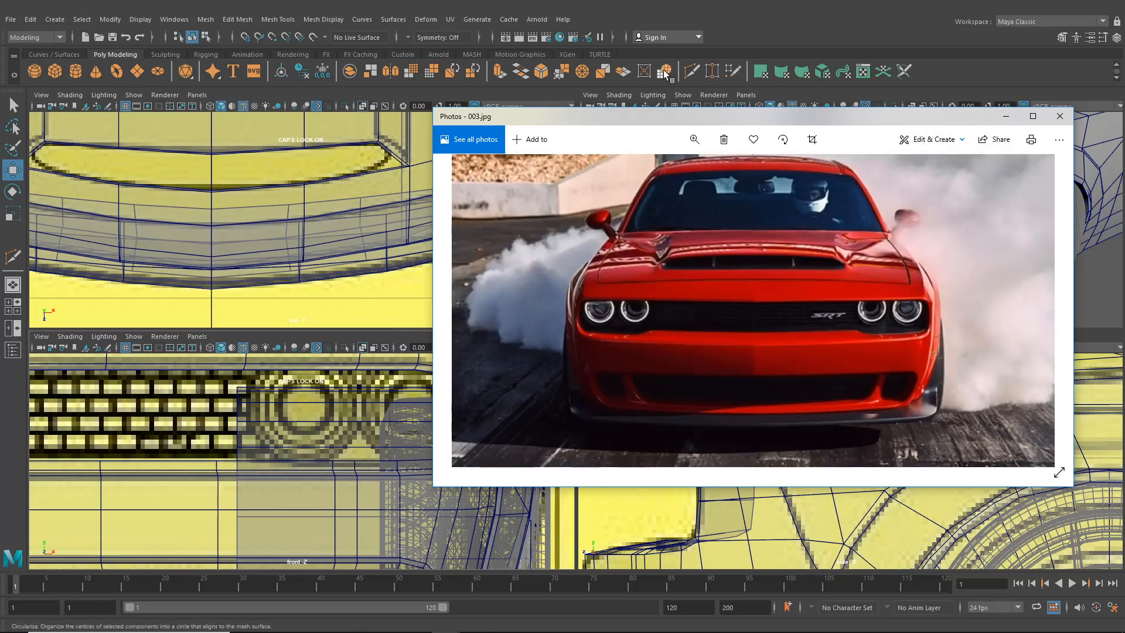
drag(956, 118, 1124, 141)
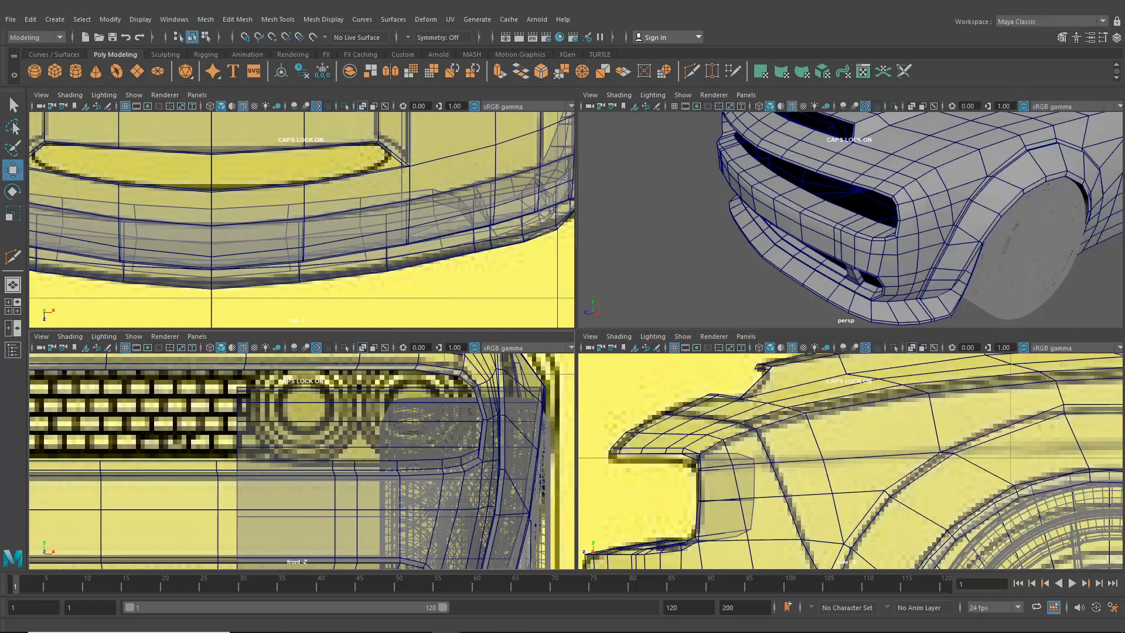
- Select the body half under edit and insert a vertical edge loop across its front bumper with the Insert Edge Loop tool
click(763, 221)
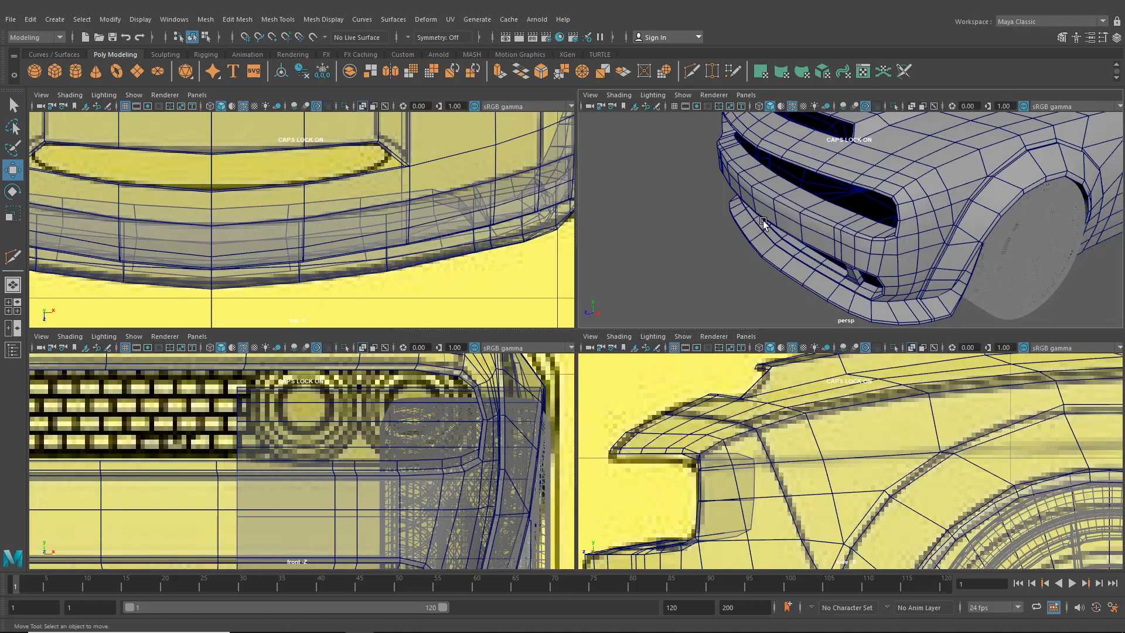
key(space)
alt+drag(713, 254, 799, 263)
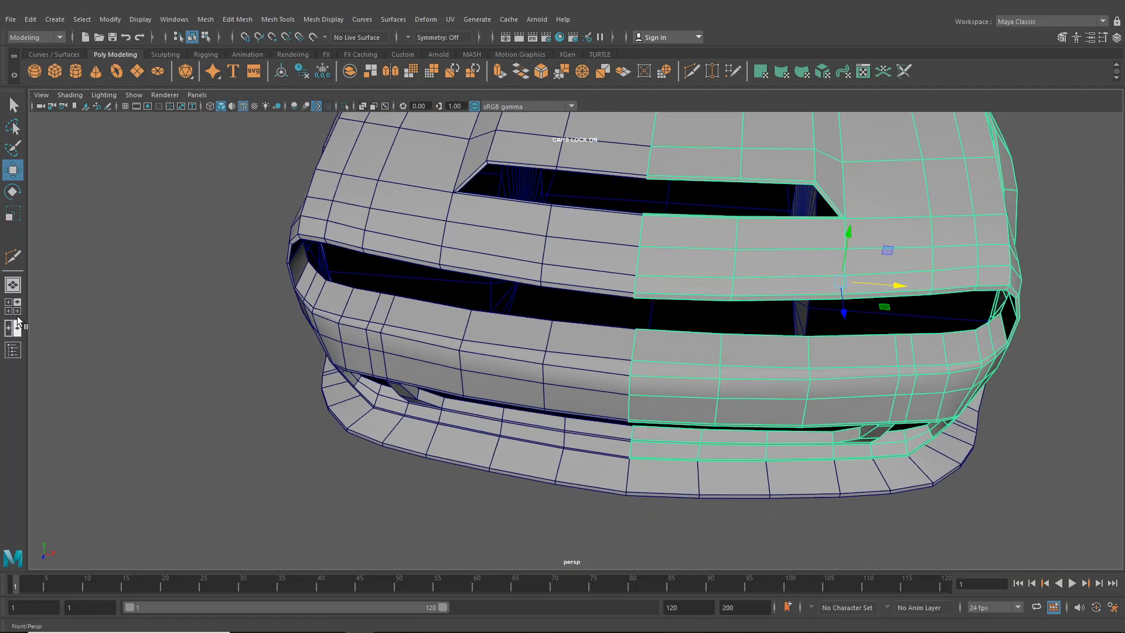
key(space)
scroll(282, 474, up, 5)
alt+middle_drag(245, 461, 300, 452)
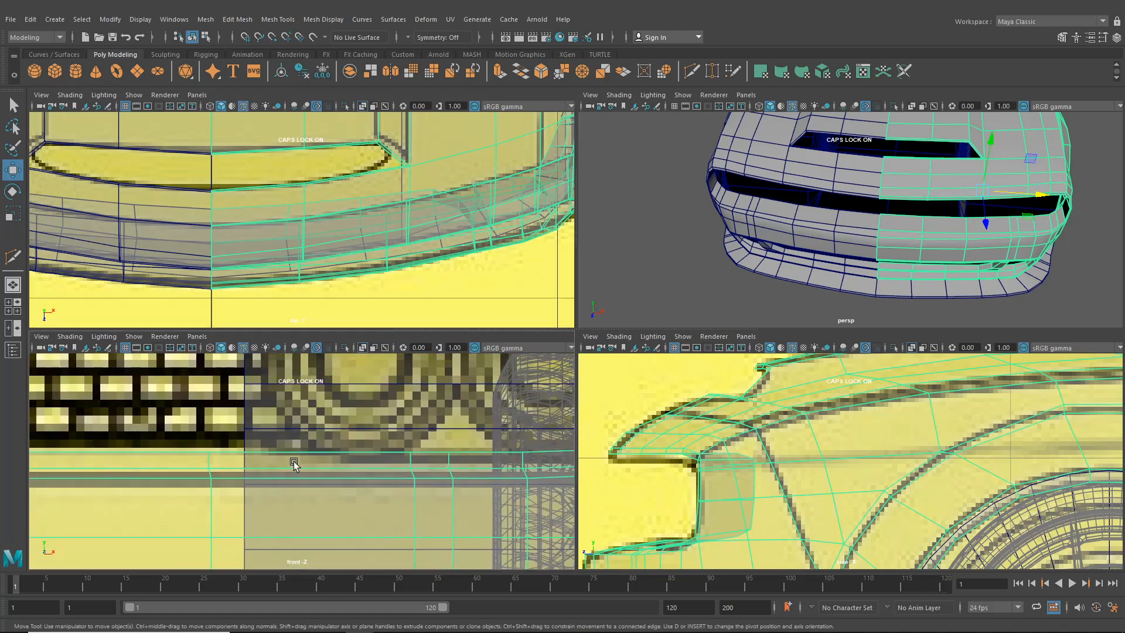
scroll(300, 458, down, 8)
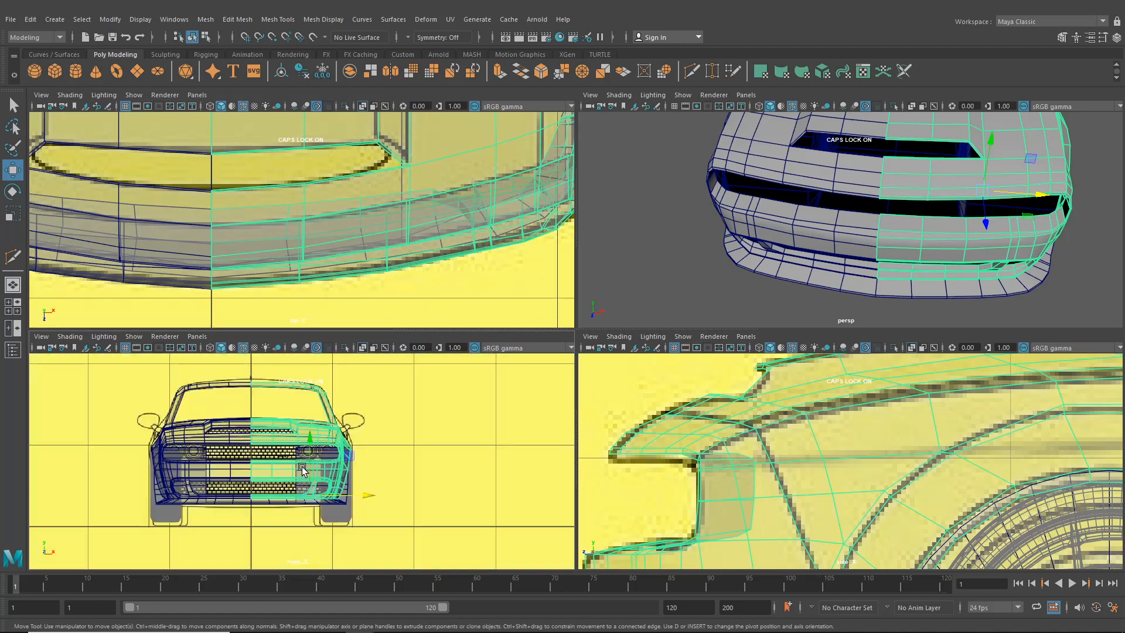
scroll(302, 469, up, 7)
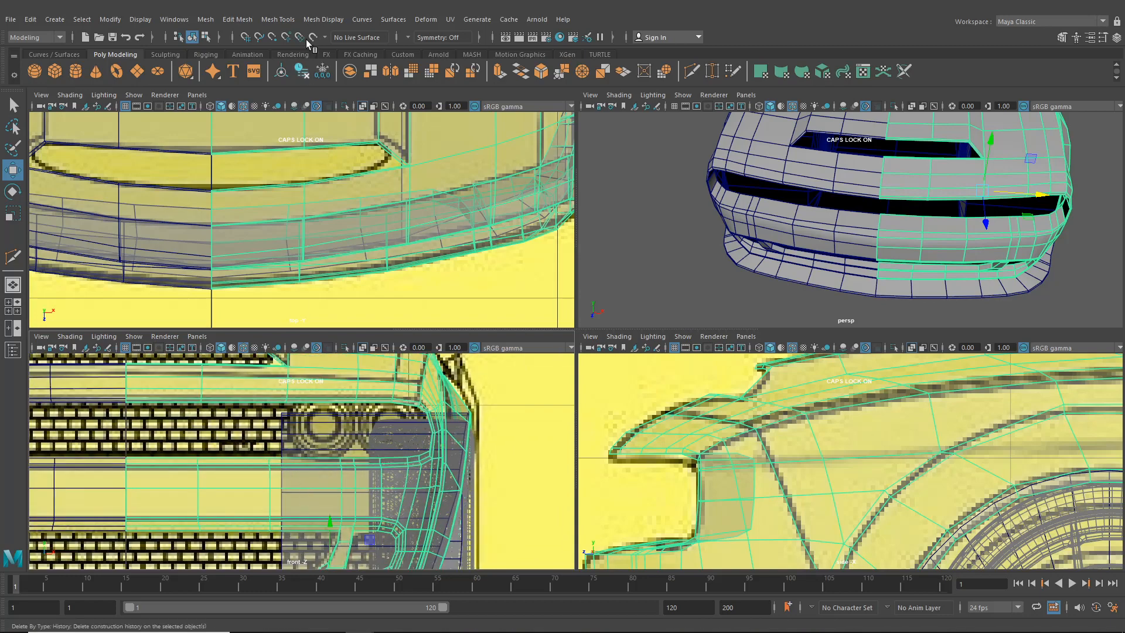
click(278, 20)
click(308, 109)
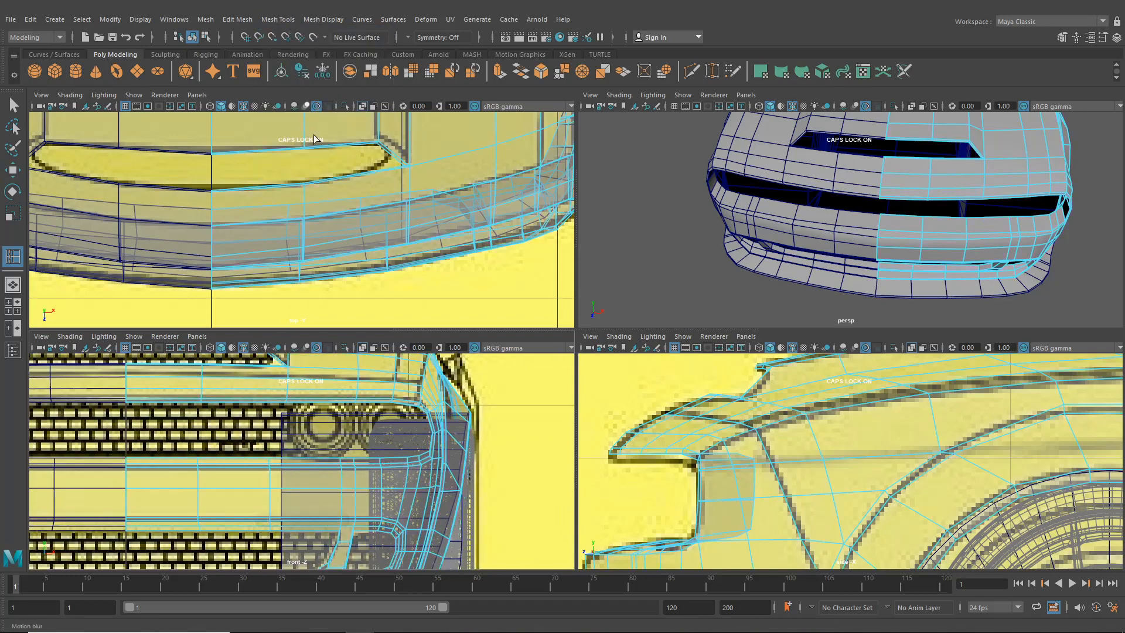
scroll(302, 455, up, 5)
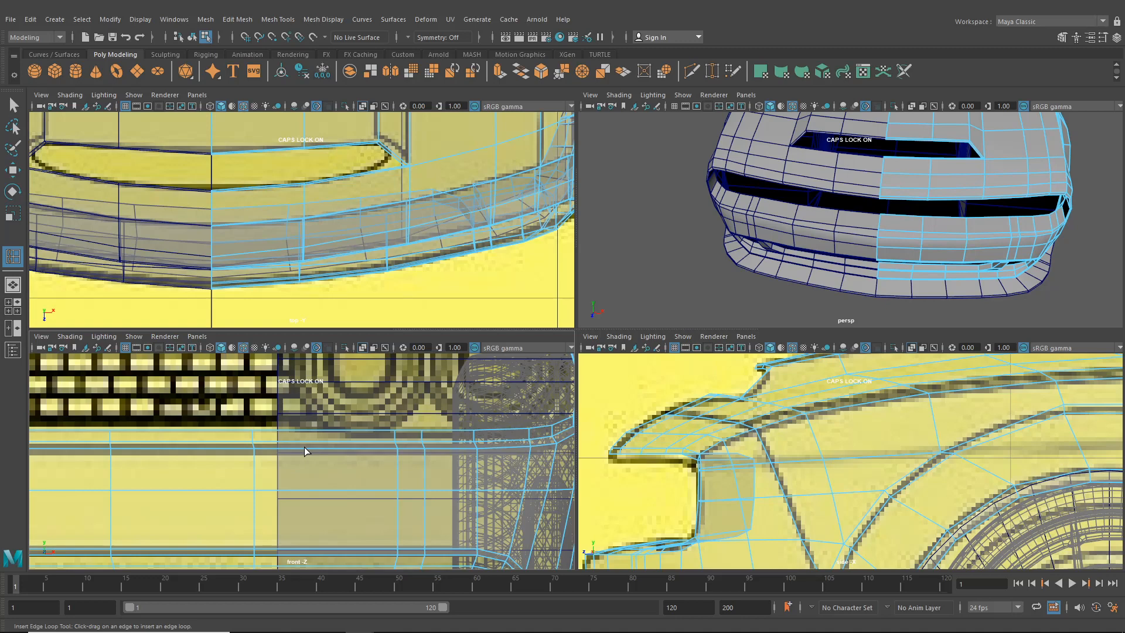
click(306, 448)
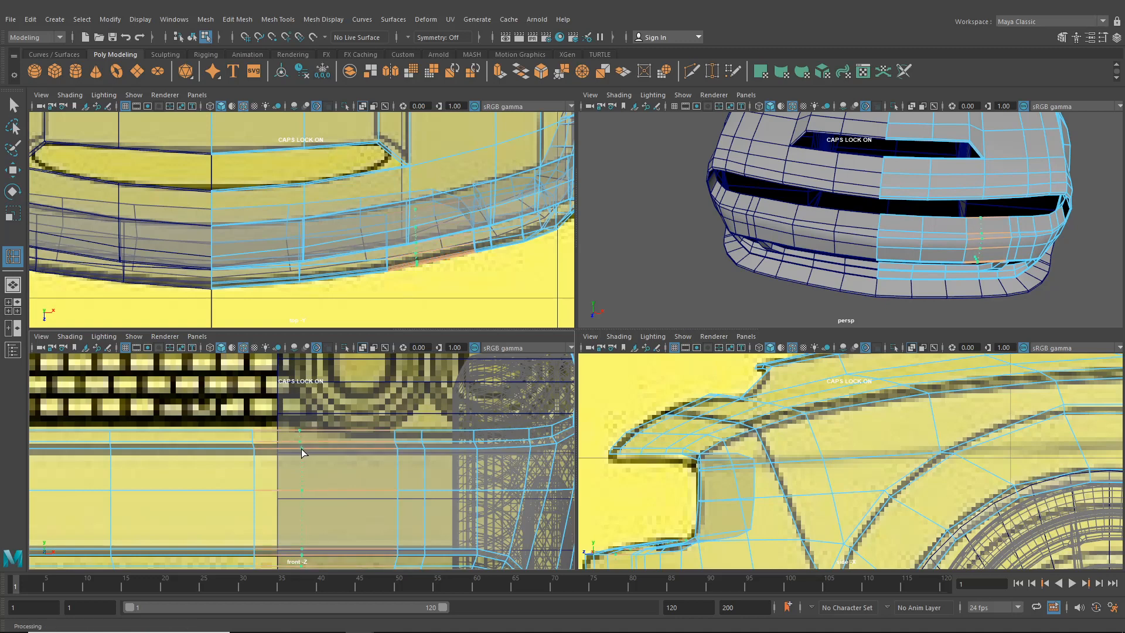
- Move the new bumper edge loop in depth to follow the bumper's curve in the top-view blueprint
click(15, 173)
alt+click(436, 300)
alt+middle_drag(435, 300, 438, 281)
scroll(438, 281, up, 2)
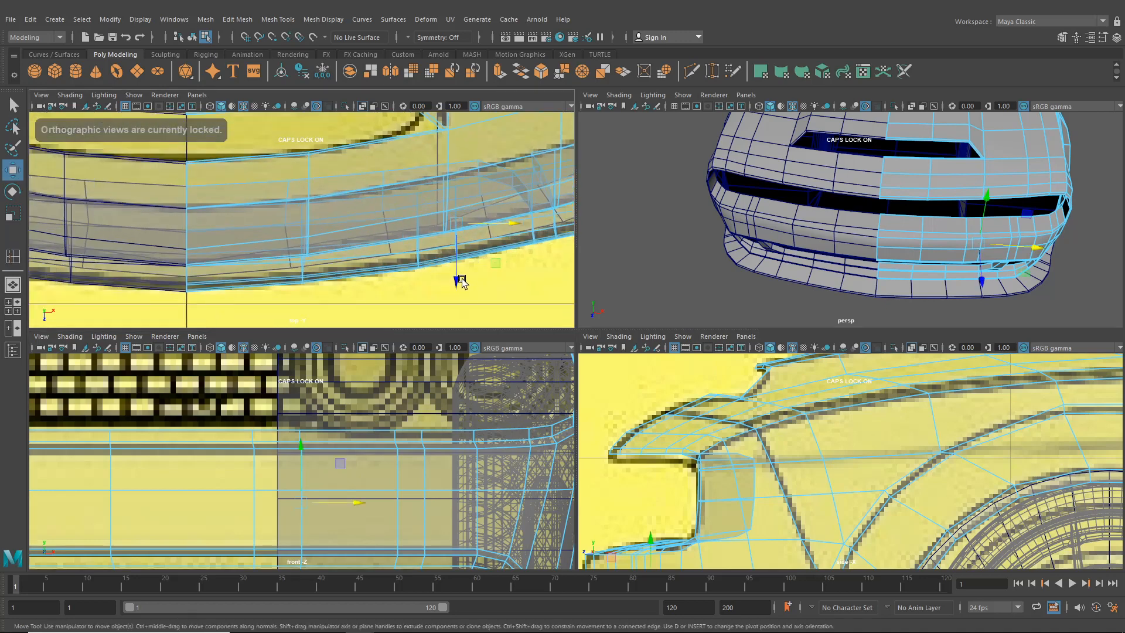
drag(462, 282, 456, 280)
key(f)
alt+drag(816, 245, 795, 287)
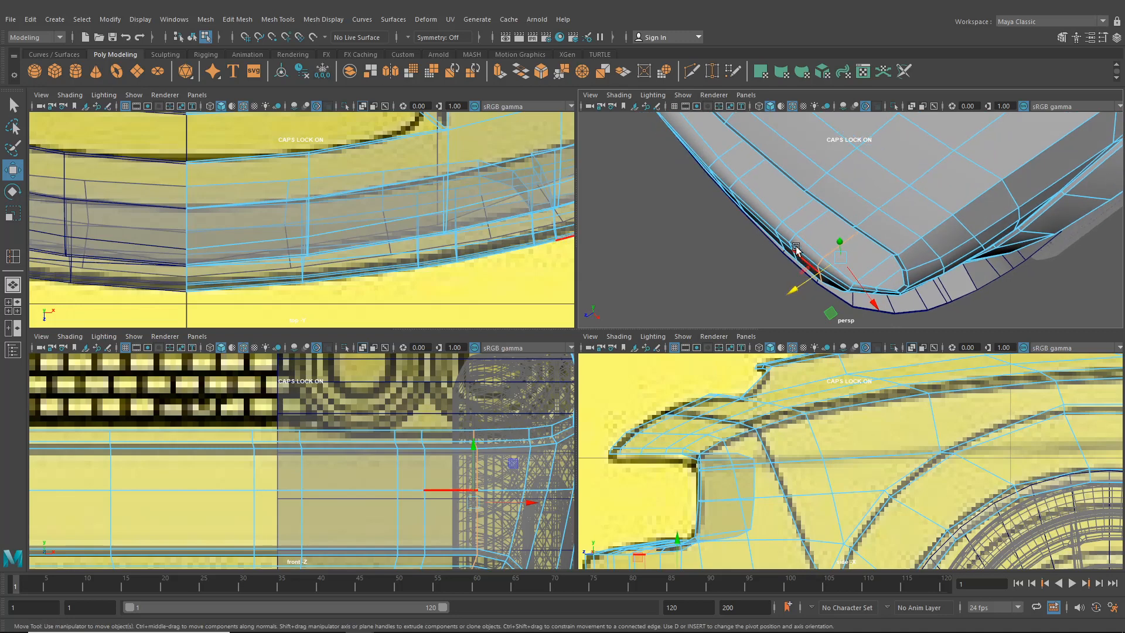
- Switch to vertex mode and adjust the vertex near the bumper's lower corner to even out its curve
right_drag(797, 243, 751, 230)
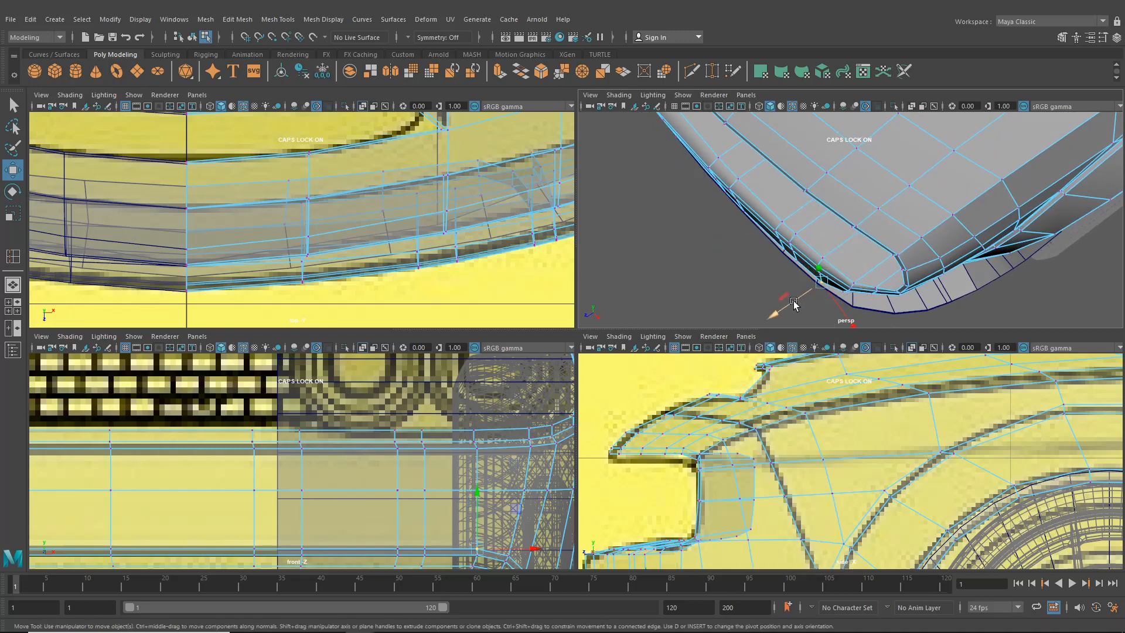
drag(795, 303, 795, 303)
click(715, 297)
alt+drag(719, 288, 864, 210)
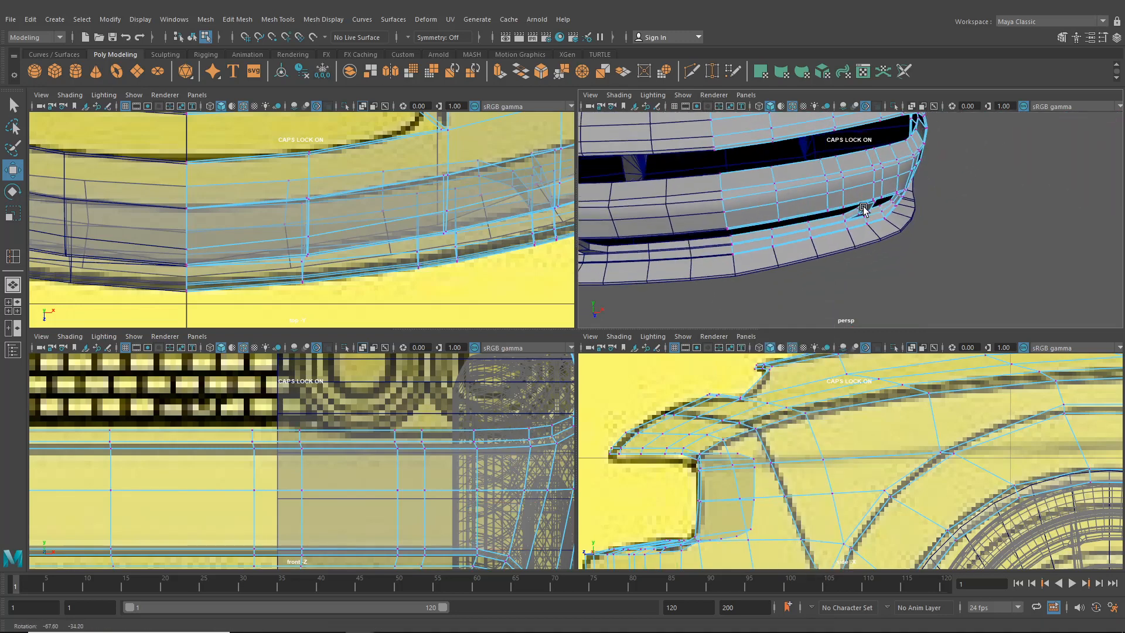
alt+middle_drag(864, 211, 816, 246)
alt+right_drag(816, 247, 825, 246)
alt+drag(781, 232, 754, 222)
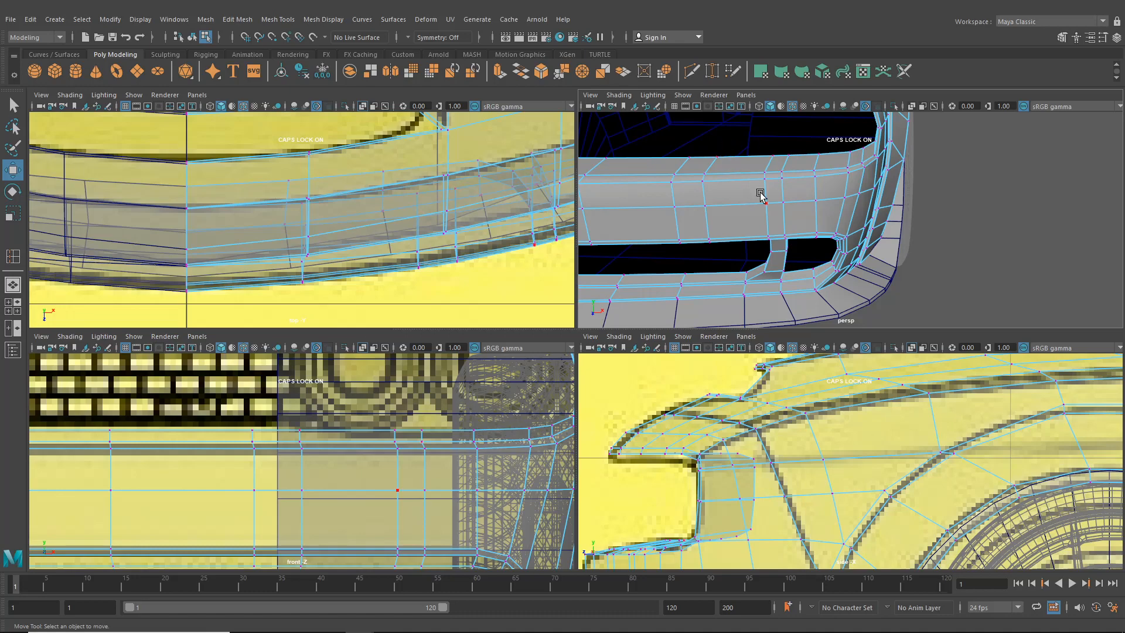
- Insert an edge loop along the inner lip of the grille opening with the Insert Edge Loop tool
key(space)
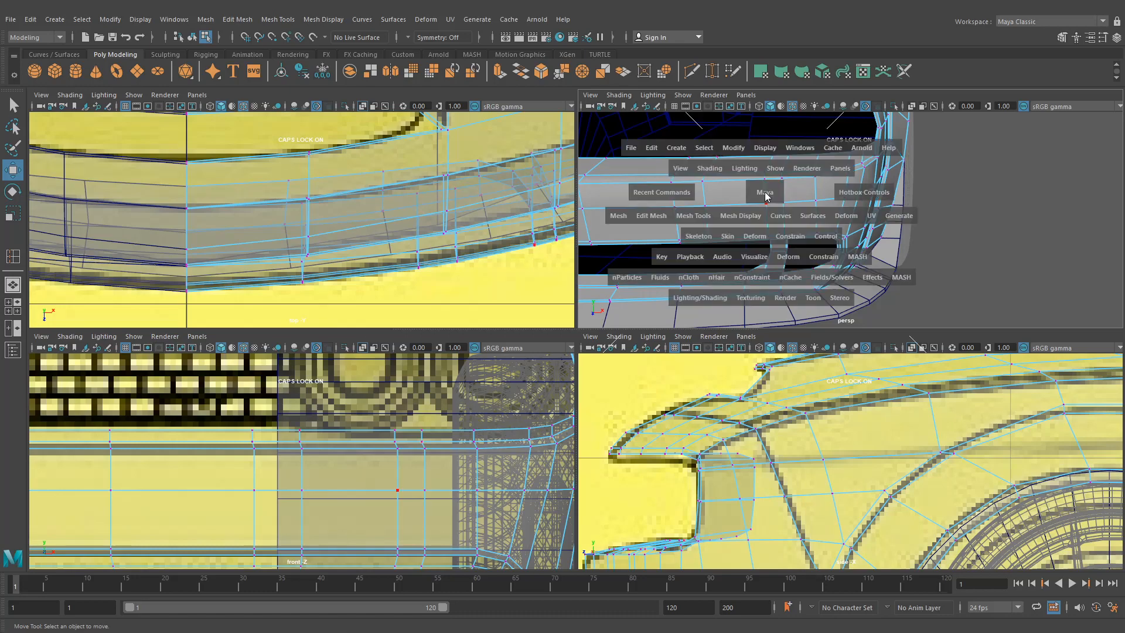
alt+drag(902, 275, 399, 87)
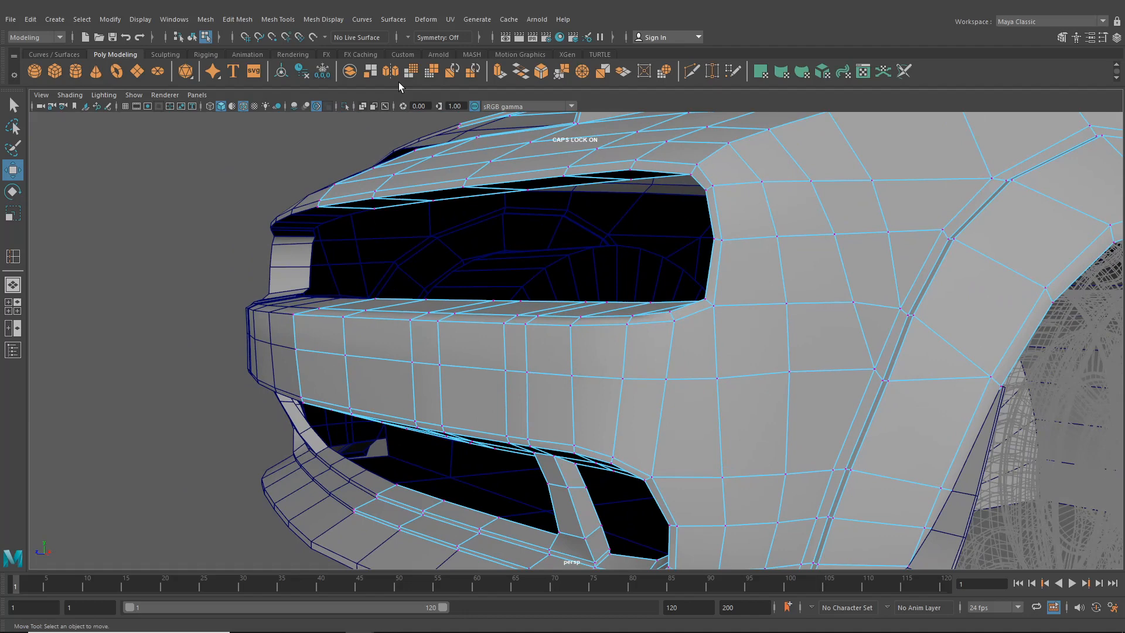
click(278, 19)
click(310, 108)
alt+drag(399, 264, 455, 274)
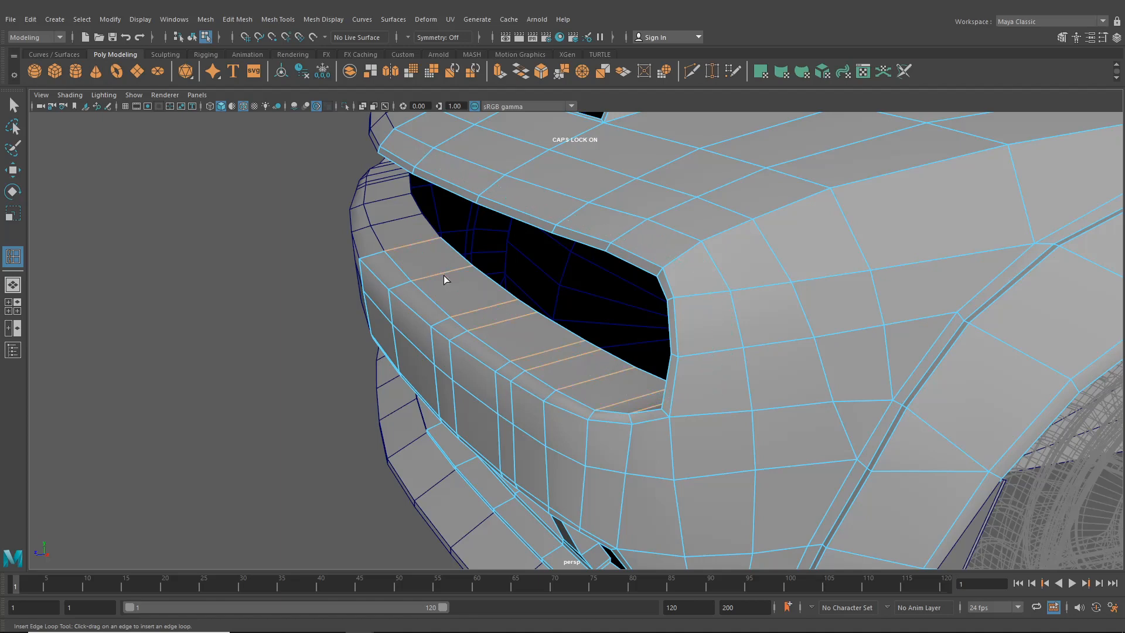
alt+drag(444, 275, 497, 212)
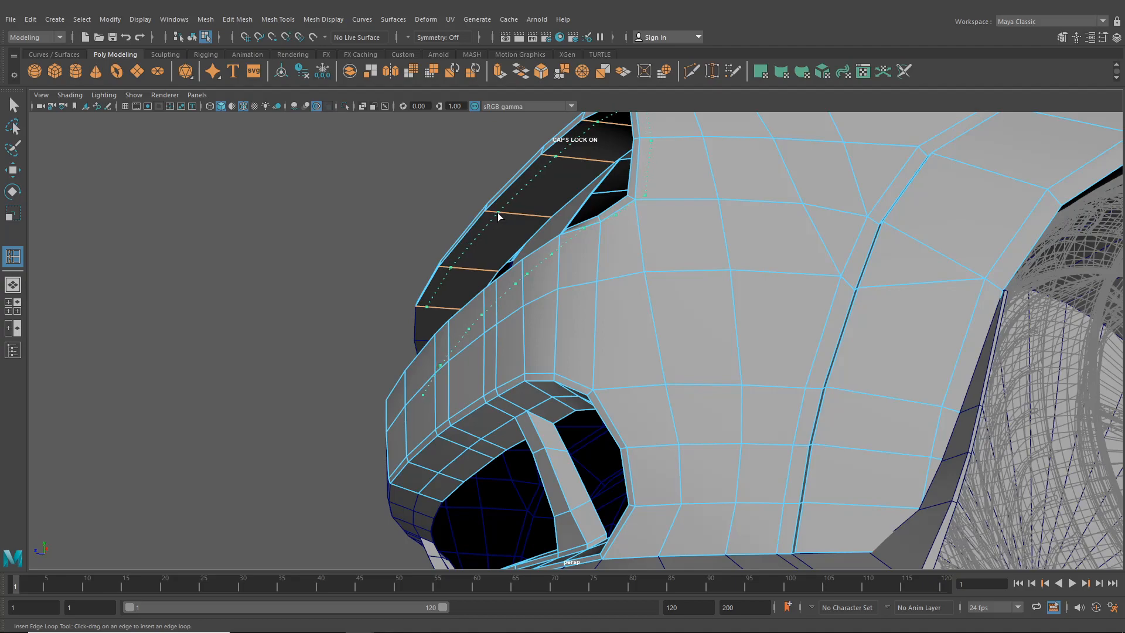
alt+drag(494, 214, 703, 248)
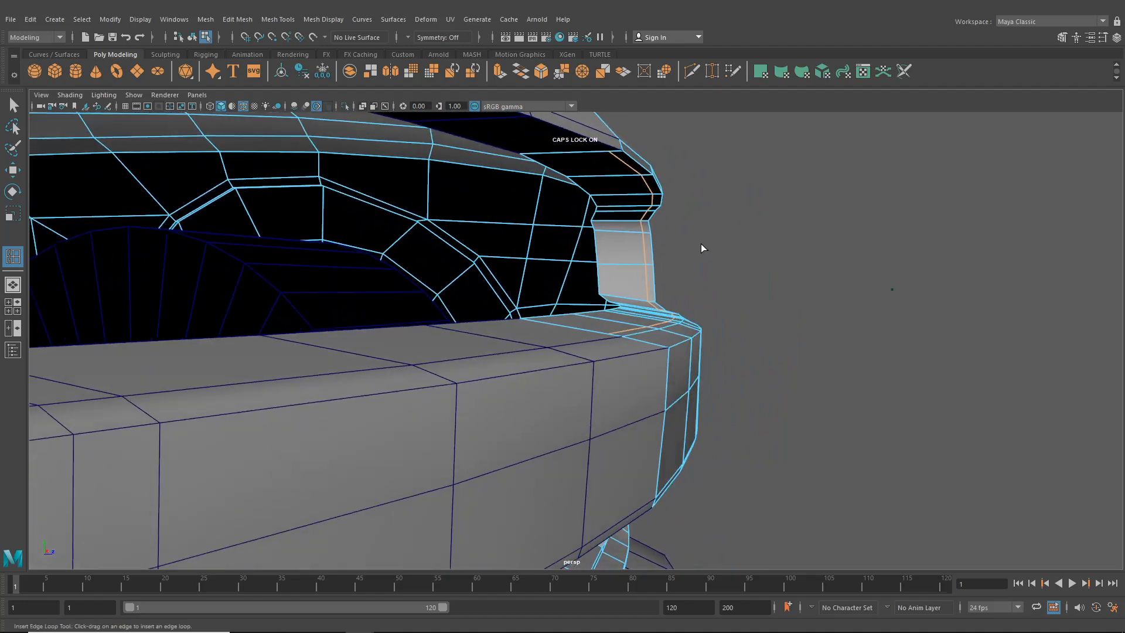
- Set the transform constraint to Edge Slide and slide one new-loop vertex on the bumper's upper surface back toward the grille opening
click(12, 170)
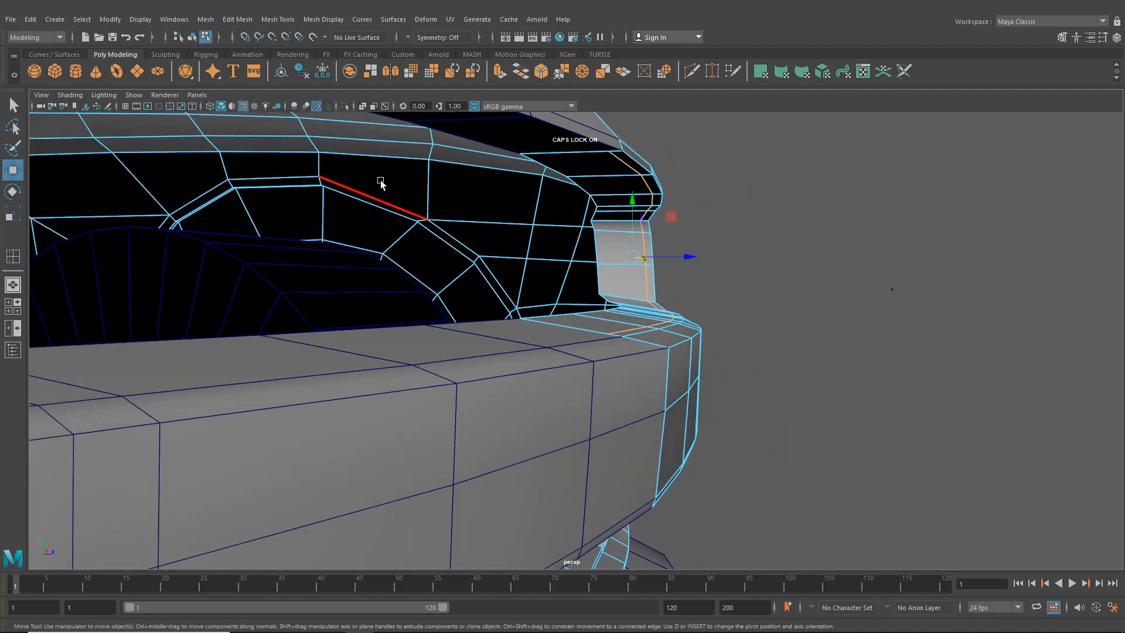
alt+drag(653, 199, 757, 194)
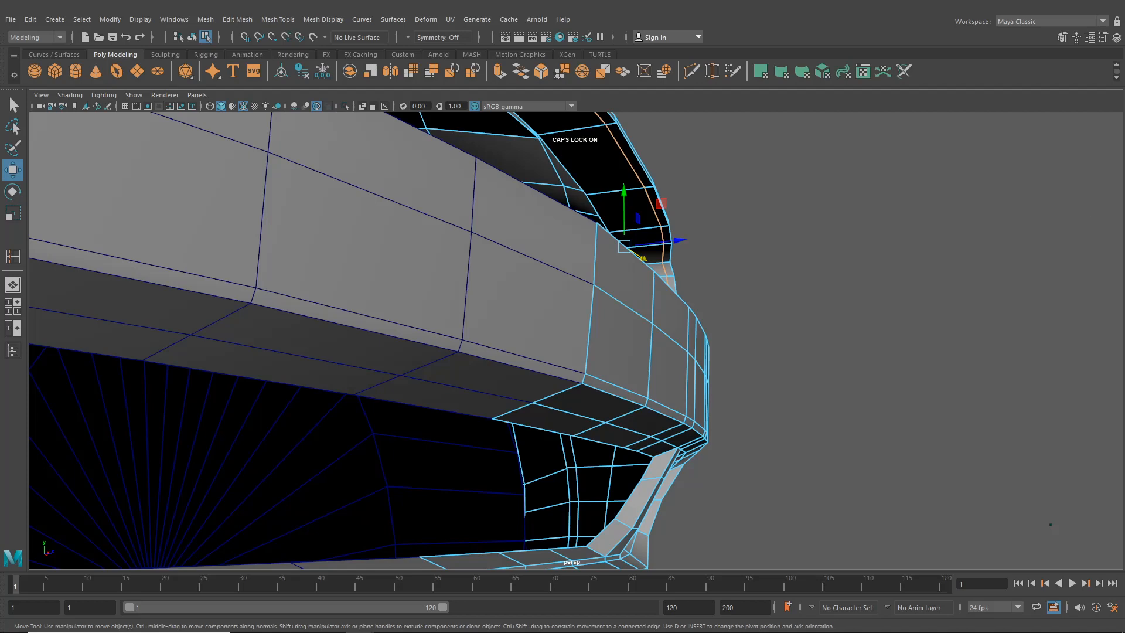
mouse_move(650, 211)
alt+mouse_down()
mouse_move(657, 234)
mouse_move(662, 213)
alt+mouse_up()
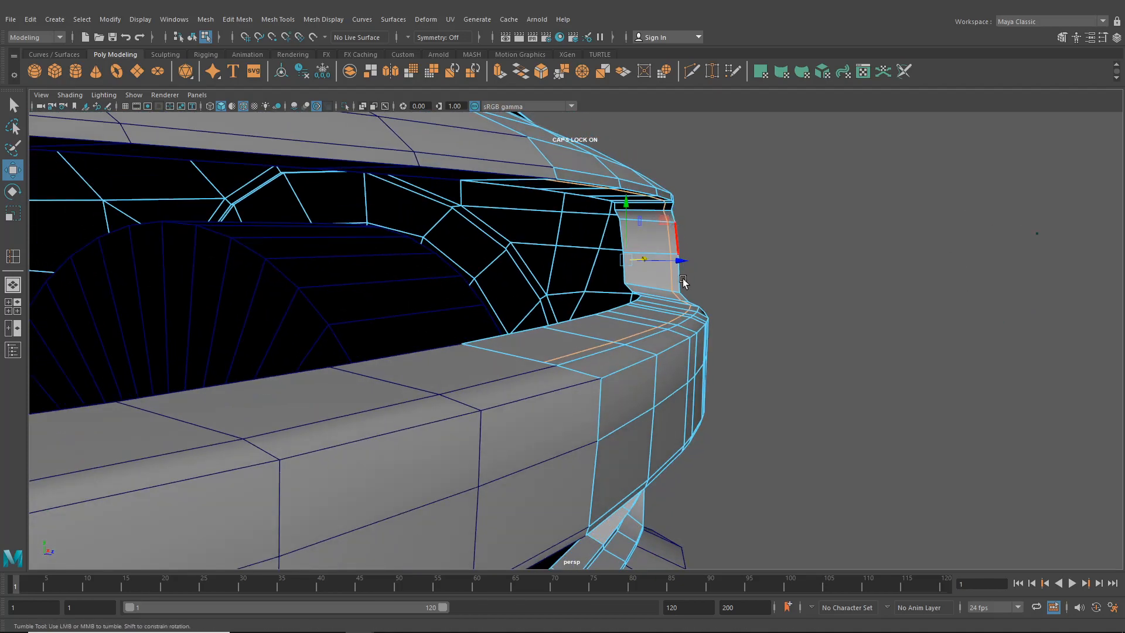
alt+drag(682, 282, 673, 293)
alt+right_drag(672, 335, 580, 380)
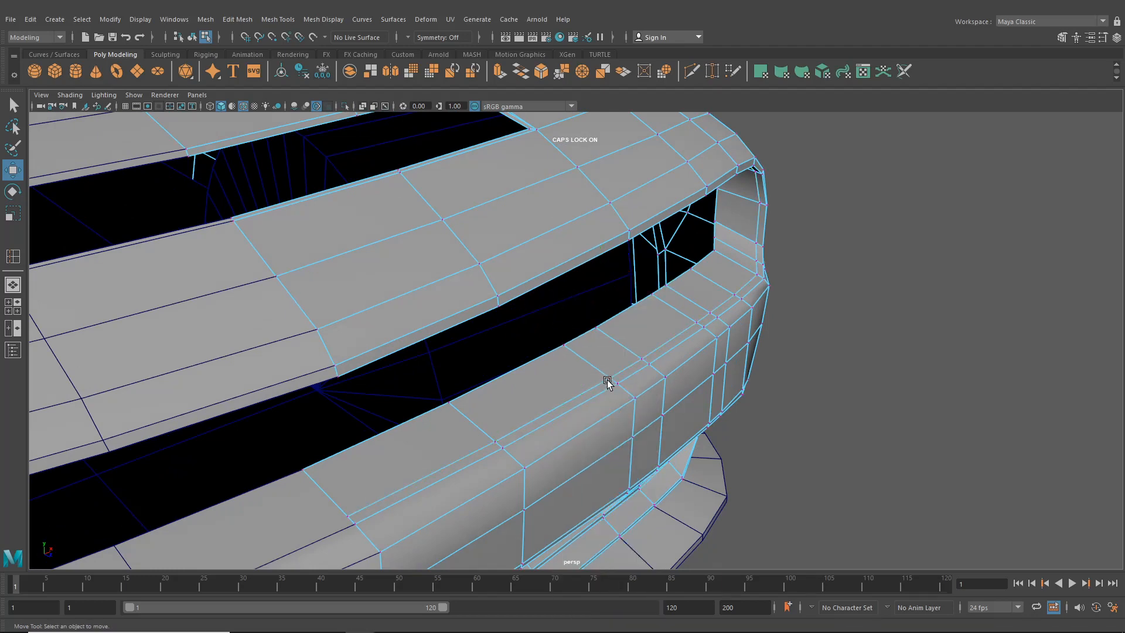
click(610, 378)
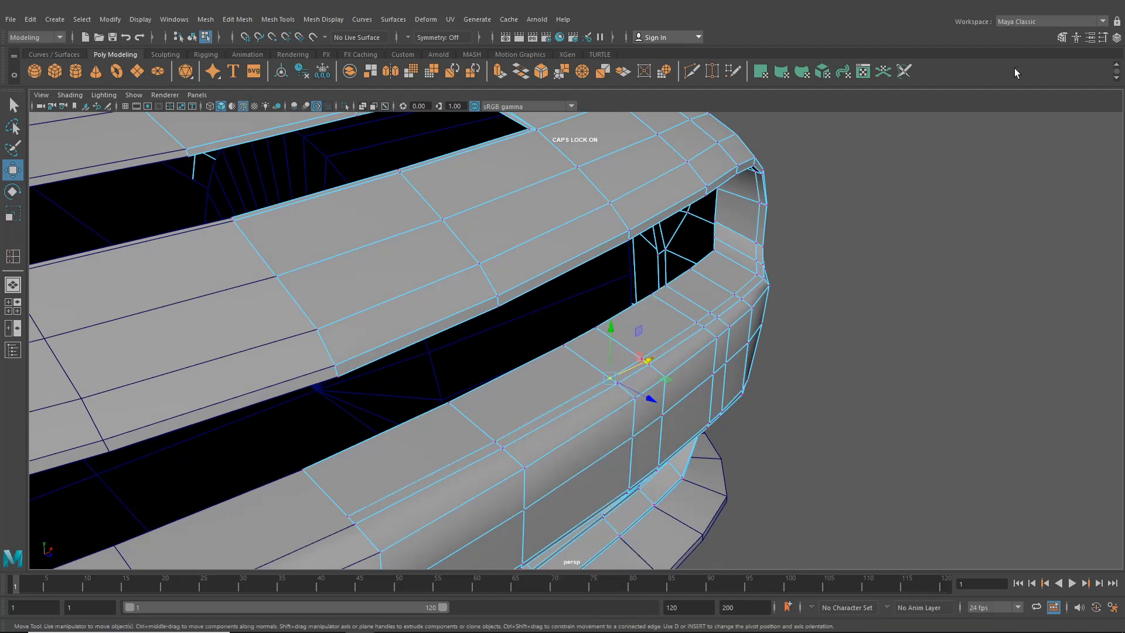
click(1062, 38)
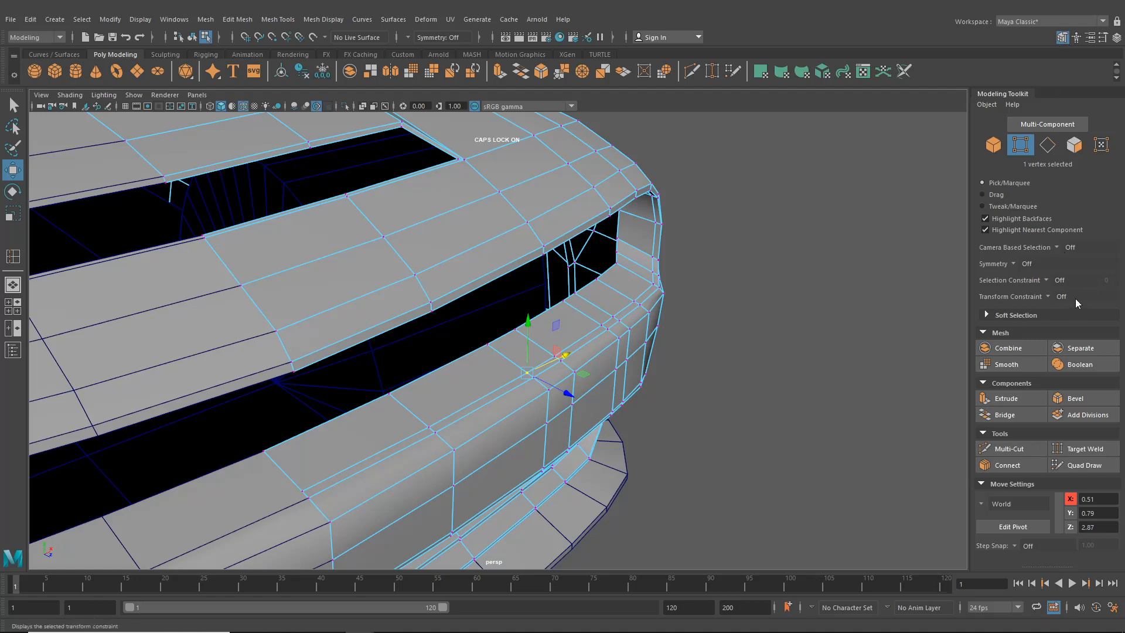
click(1049, 297)
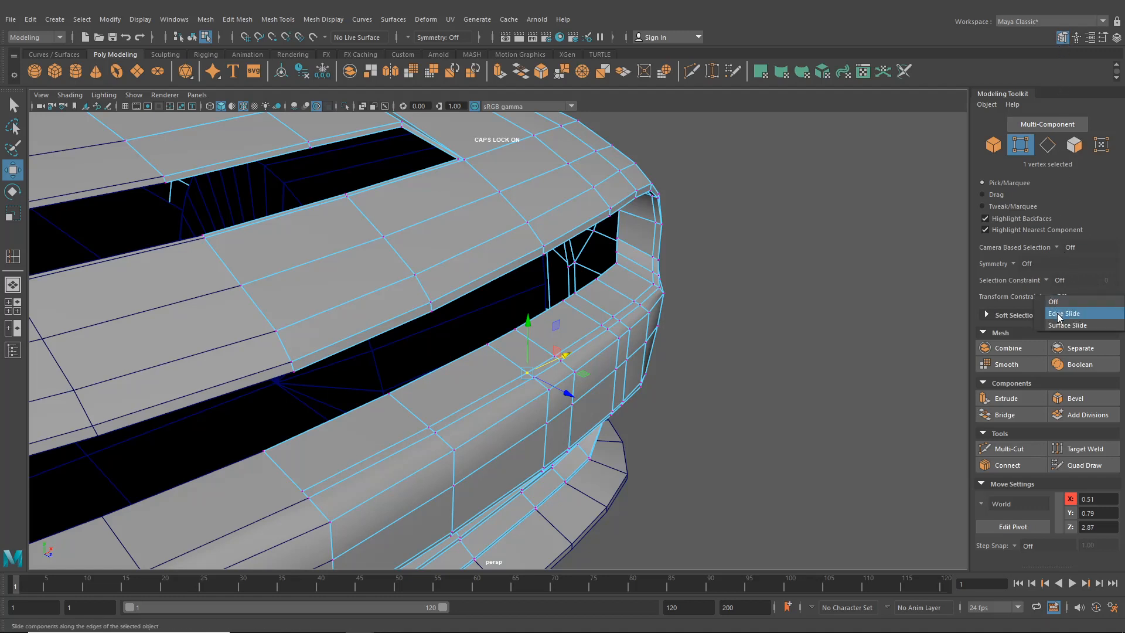
click(1064, 313)
drag(567, 386, 693, 292)
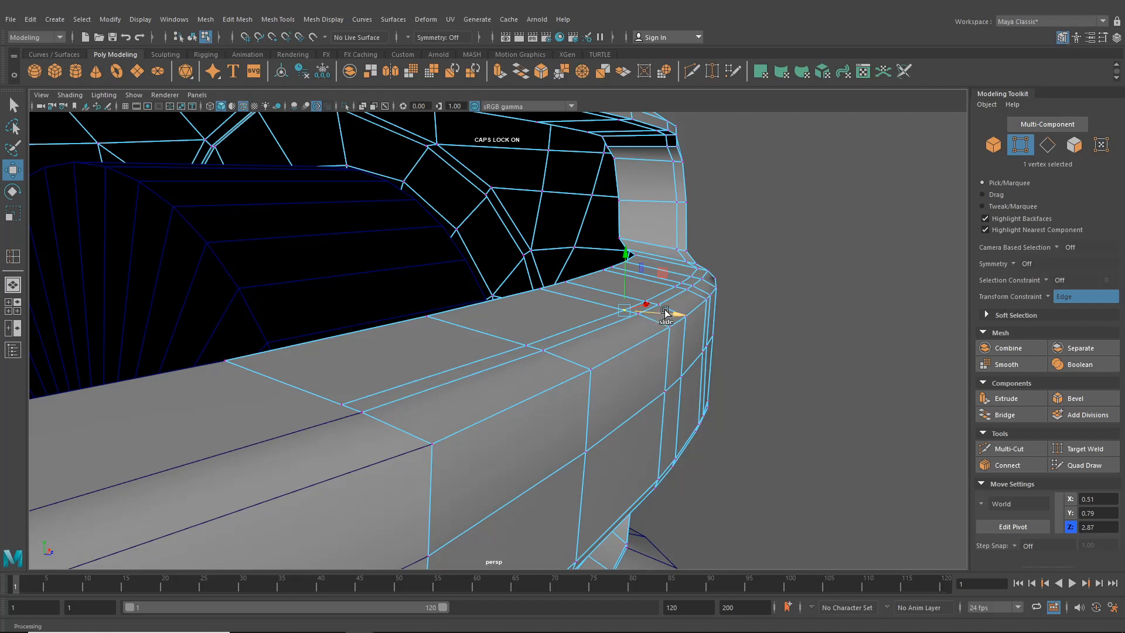
drag(666, 312, 462, 333)
- Slide the two remaining loop vertices toward the car's centreline back along their edges, lining them up with the first
alt+middle_drag(462, 332, 619, 362)
alt+drag(618, 362, 468, 329)
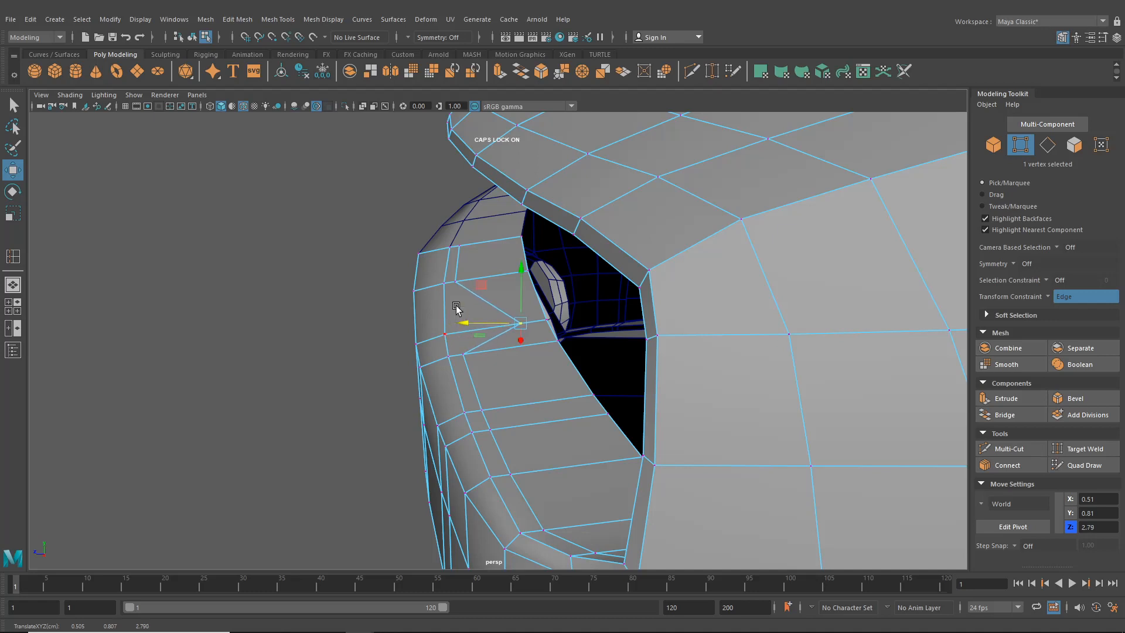
click(456, 282)
drag(409, 282, 450, 285)
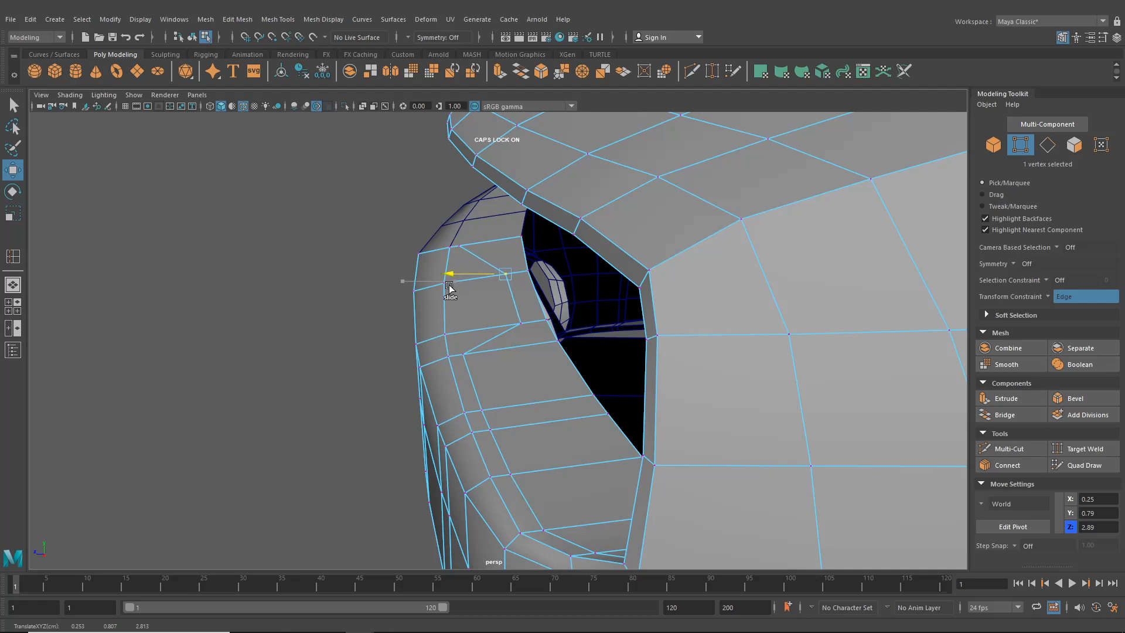
click(460, 248)
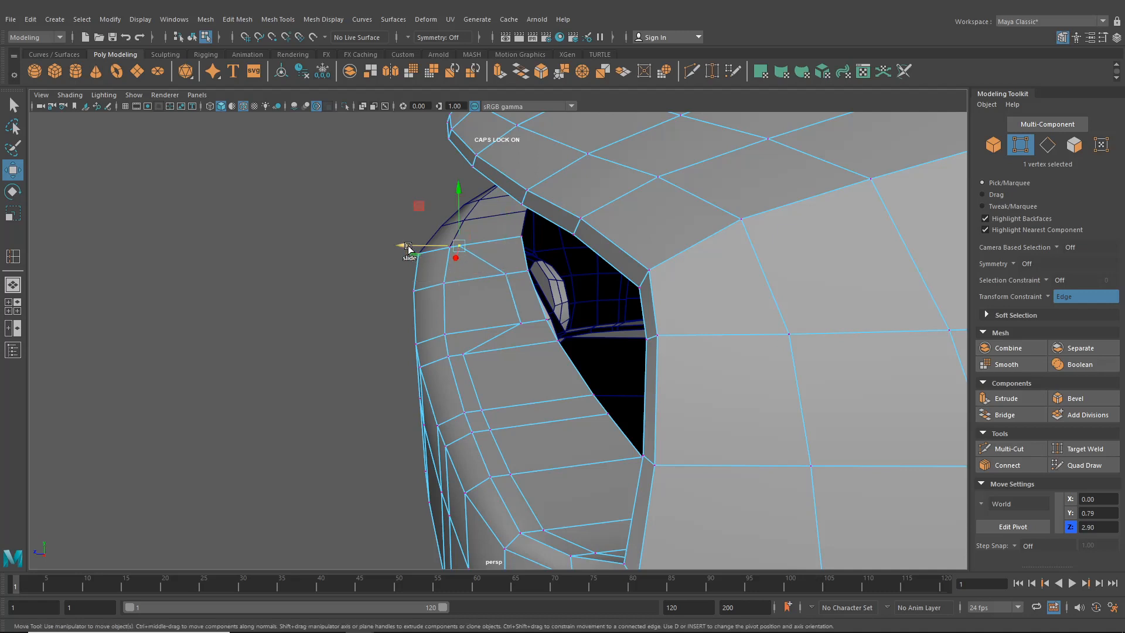
drag(409, 248, 441, 248)
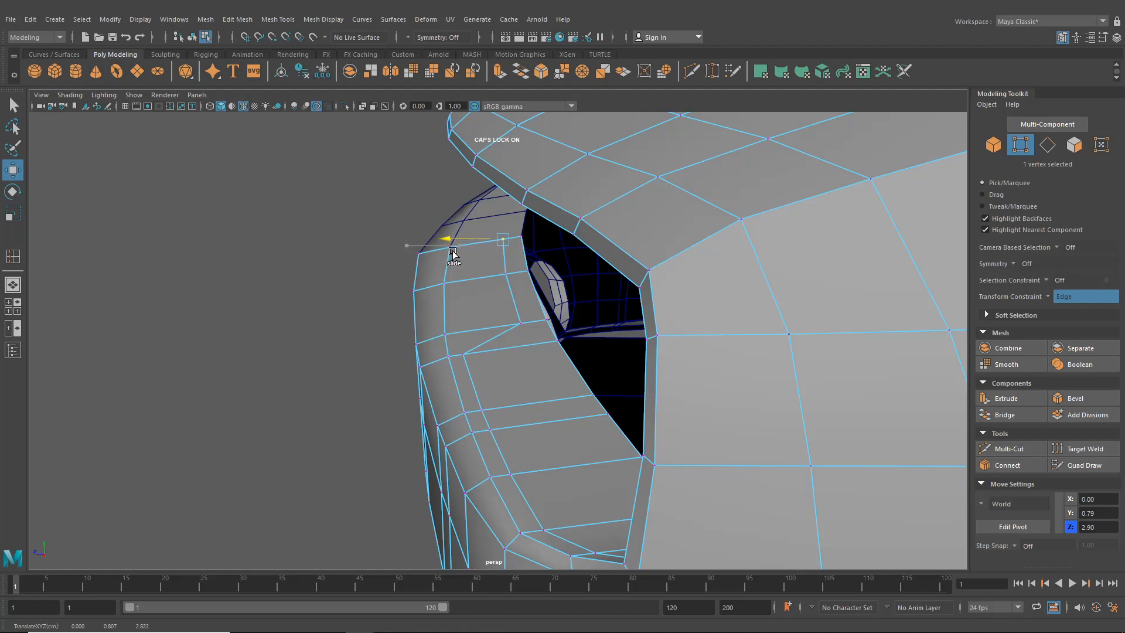
- Select the edge loop around the grille opening and extrude it slightly along its local Z to form a thin strip
alt+drag(451, 254, 566, 338)
right_drag(563, 301, 563, 268)
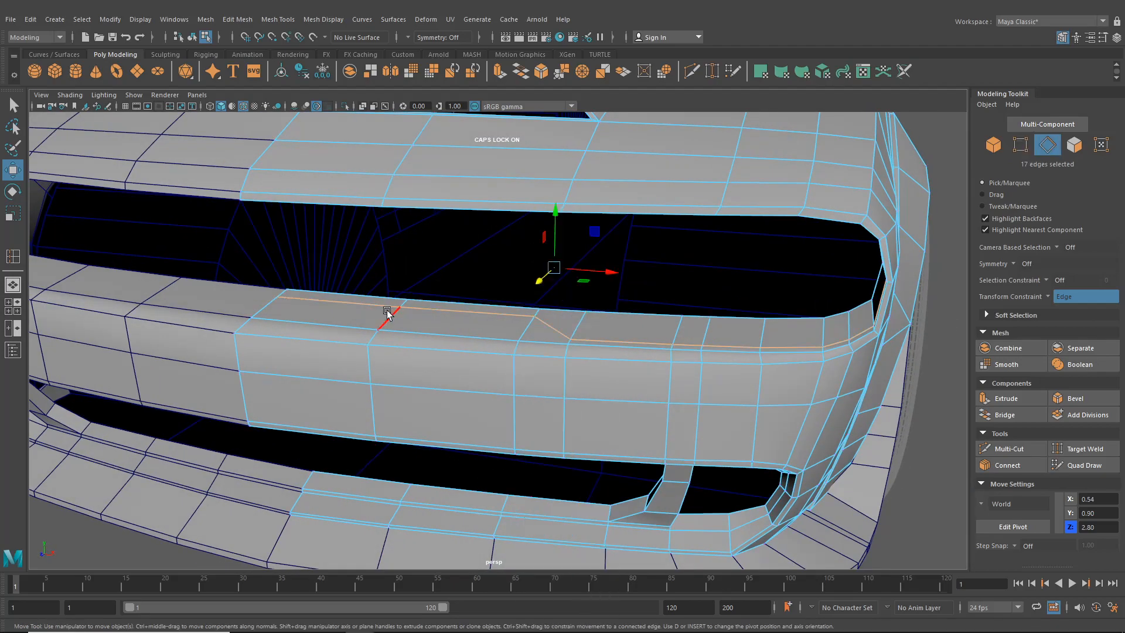
alt+drag(517, 361, 610, 371)
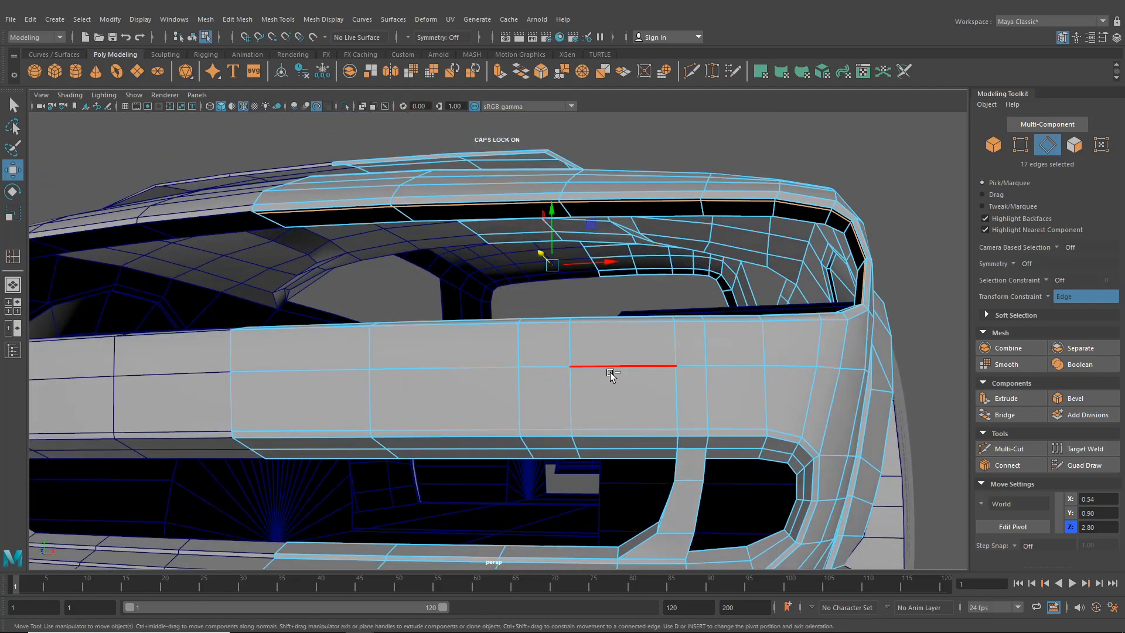
key(ctrl+e)
alt+drag(616, 240, 450, 274)
drag(446, 196, 444, 196)
alt+drag(615, 306, 623, 398)
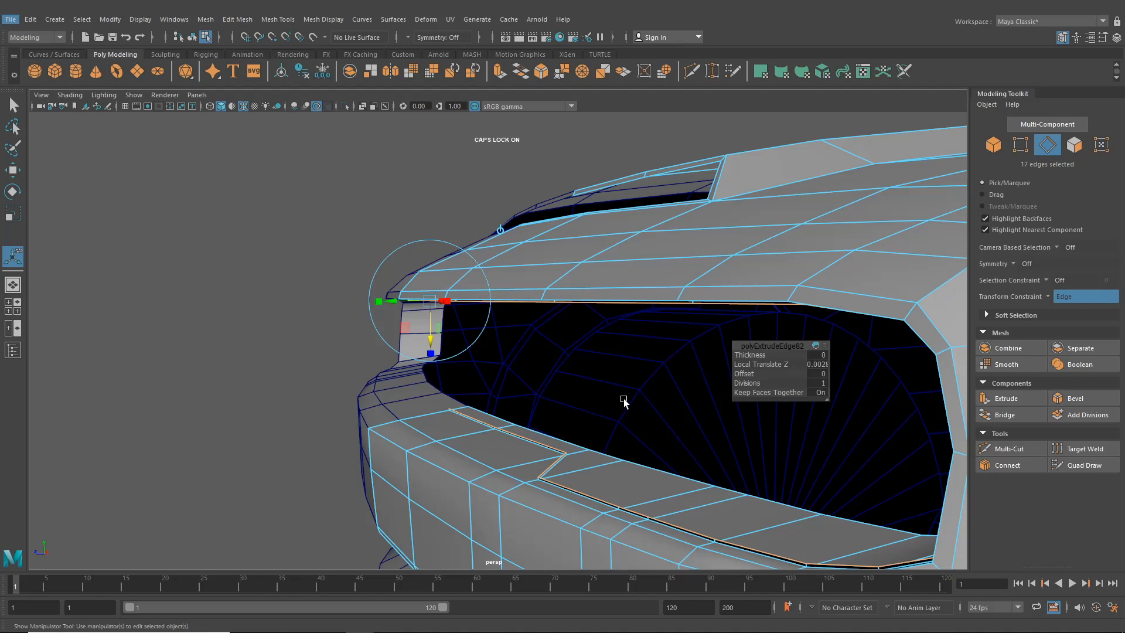
alt+drag(623, 399, 412, 332)
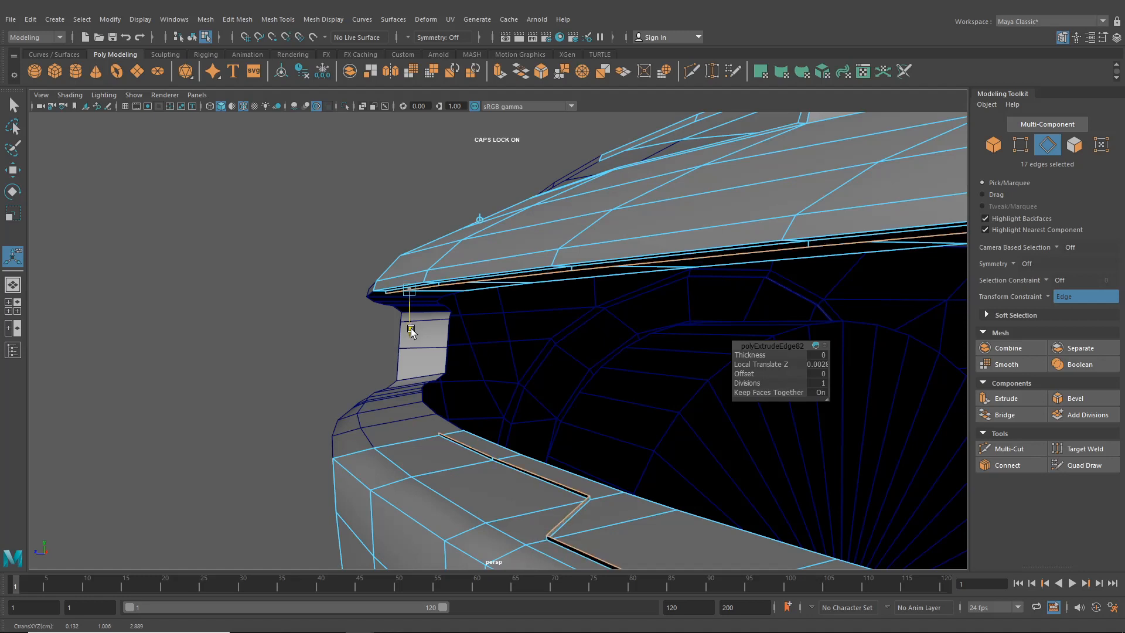
drag(410, 328, 446, 305)
- Switch to face mode and select the whole loop of thin extruded faces around the grille opening
key(q)
right_click(421, 273)
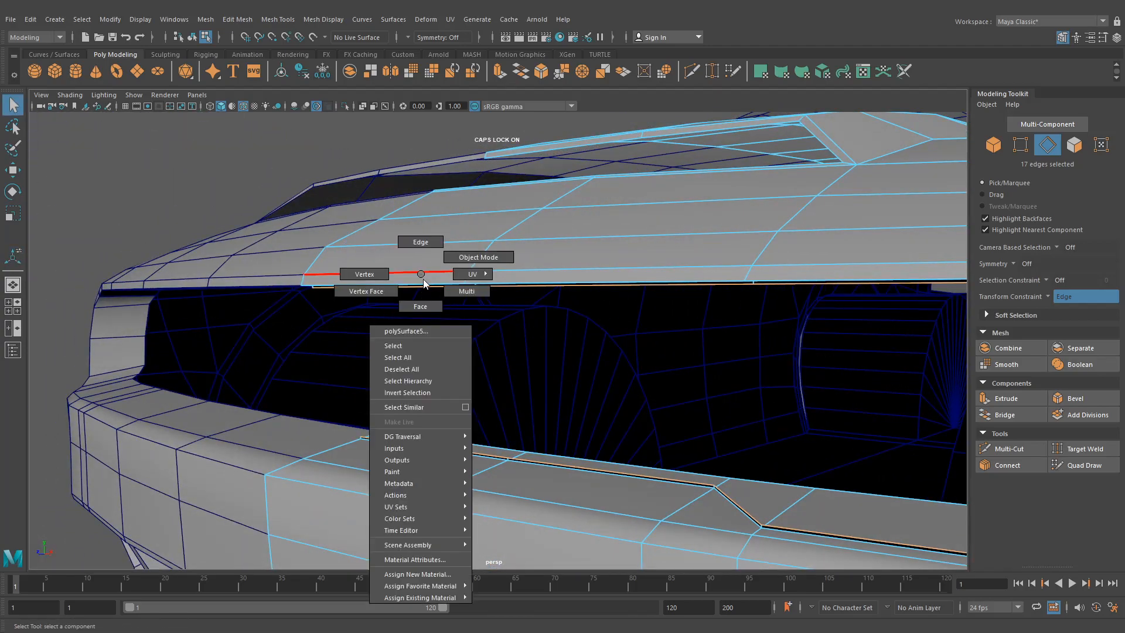
right_drag(423, 279, 421, 306)
alt+right_drag(424, 302, 493, 293)
alt+drag(492, 293, 469, 234)
click(409, 144)
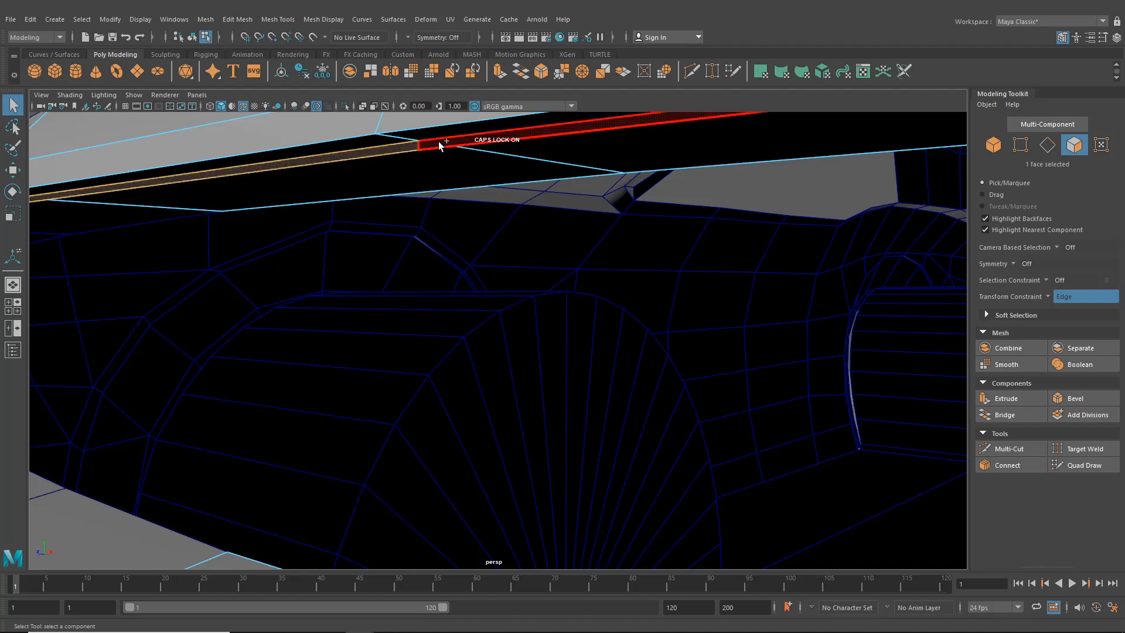
shift+double_click(439, 145)
alt+right_drag(614, 281, 585, 284)
alt+drag(586, 284, 566, 265)
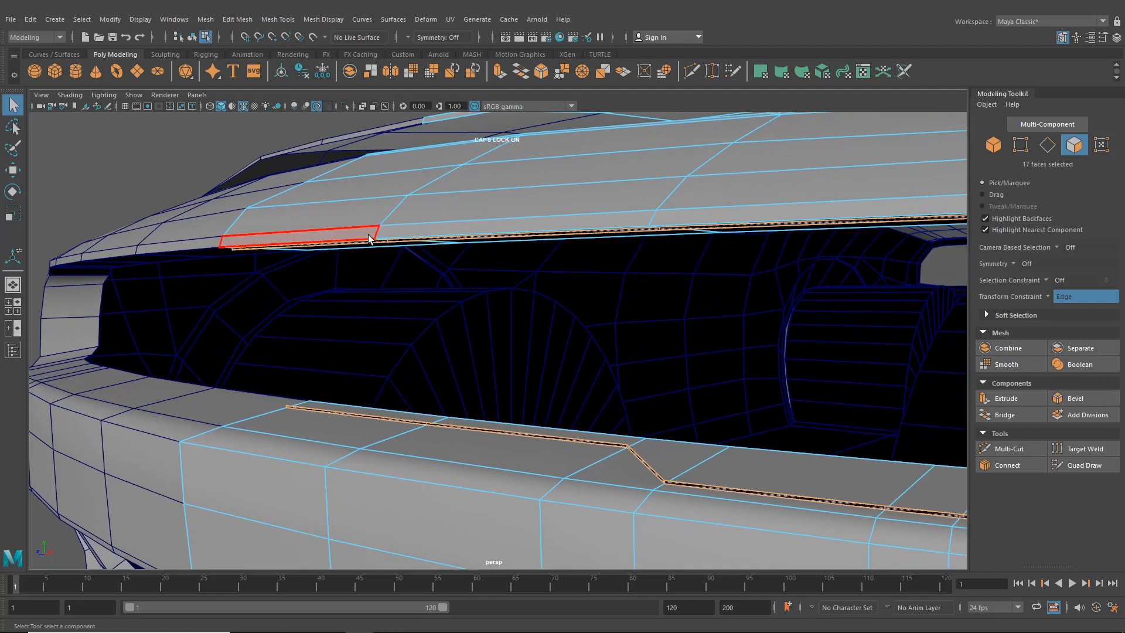
alt+right_drag(368, 235, 399, 234)
alt+drag(398, 234, 304, 179)
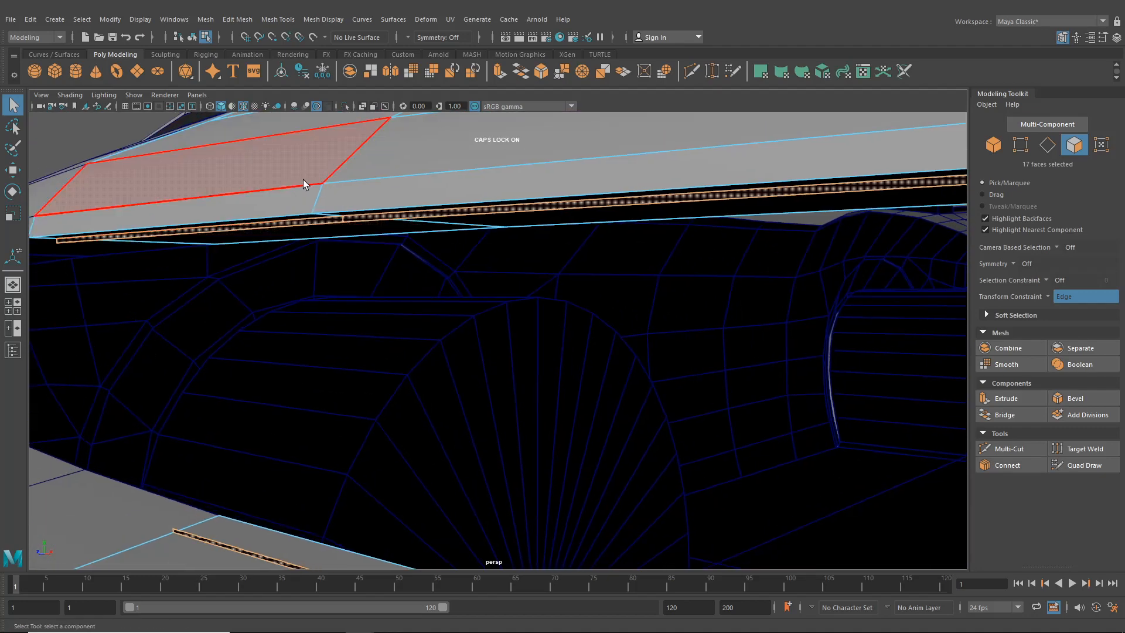
click(284, 220)
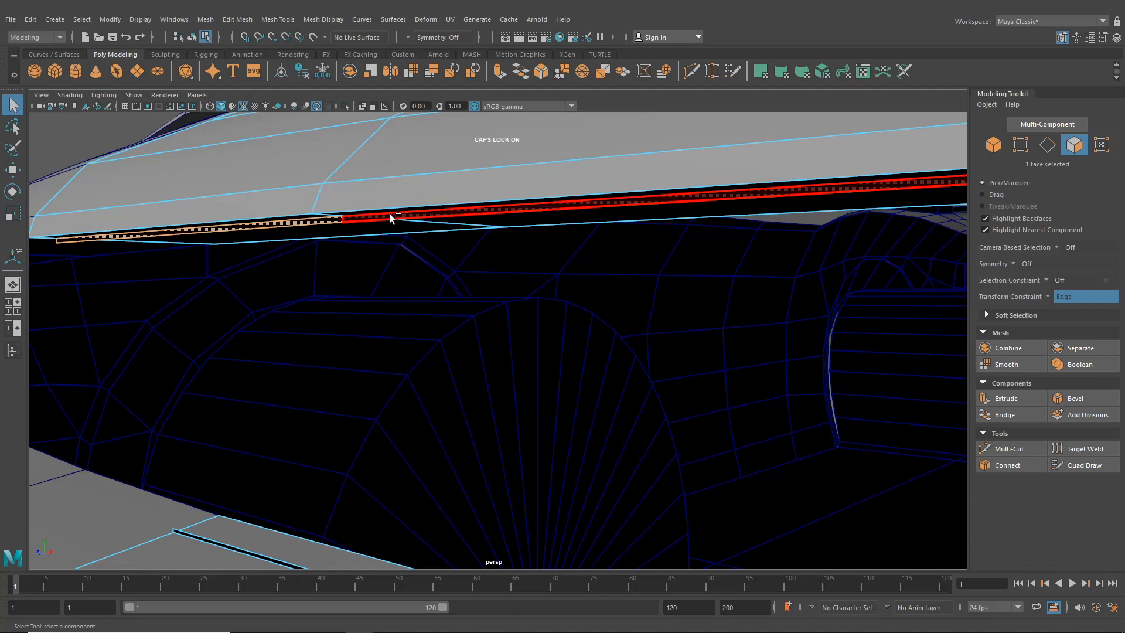
shift+double_click(392, 216)
- Reverse the normals of the selected strip faces around the grille opening
alt+right_drag(492, 329, 459, 333)
alt+right_drag(830, 415, 663, 422)
alt+middle_drag(663, 422, 611, 394)
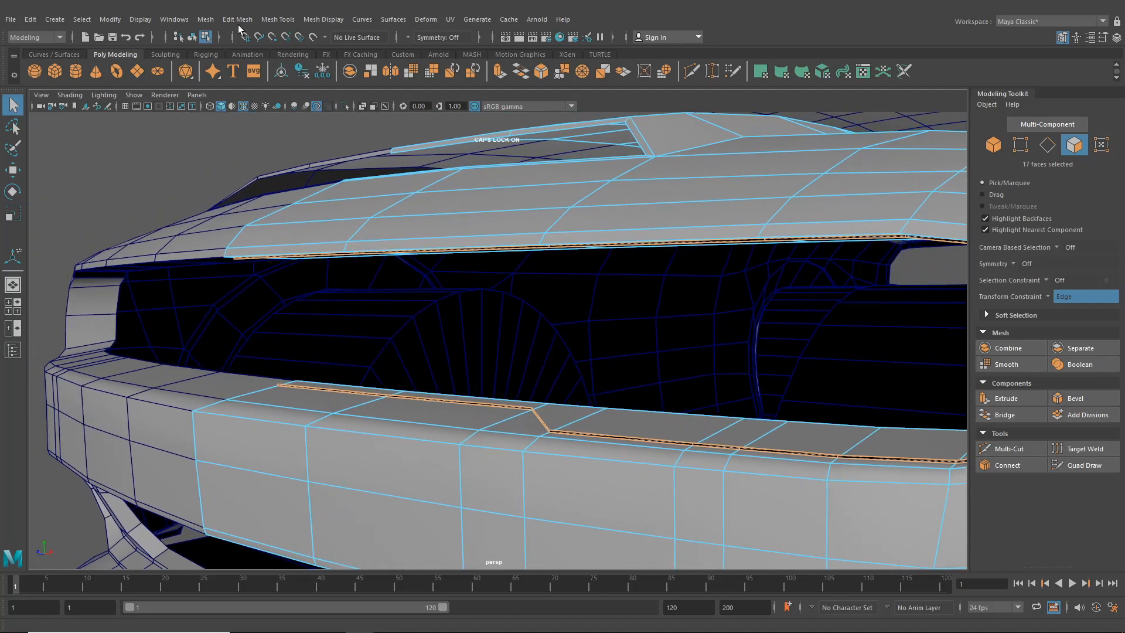
alt+right_drag(562, 407, 680, 425)
alt+drag(421, 435, 398, 450)
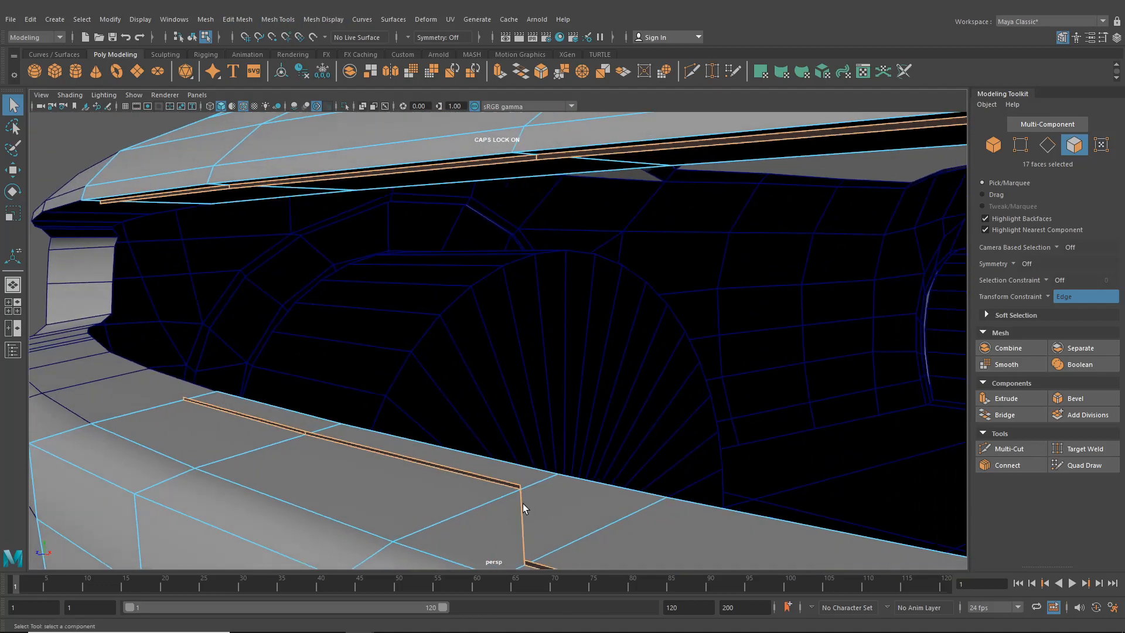
click(402, 20)
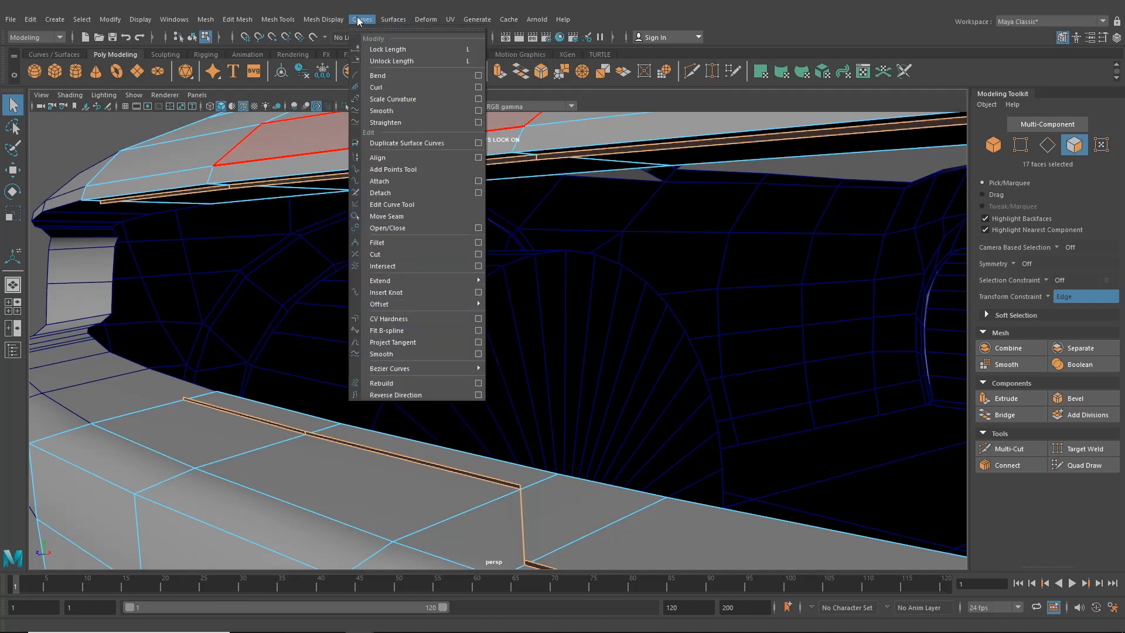
mouse_move(332, 21)
click(336, 75)
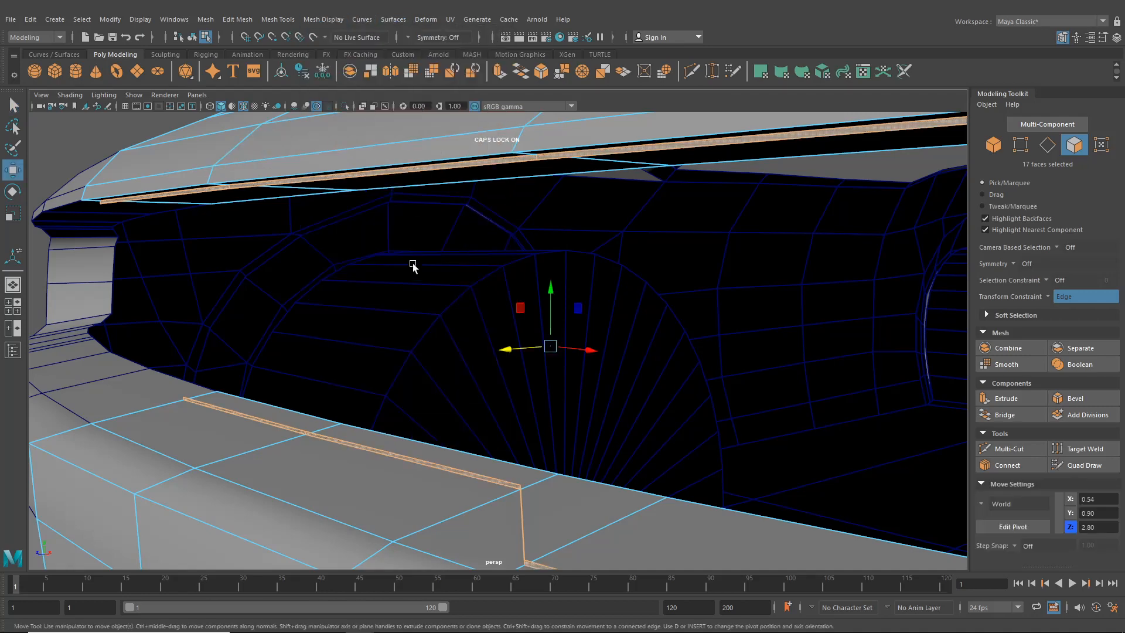
scroll(582, 311, down, 3)
alt+drag(581, 310, 461, 268)
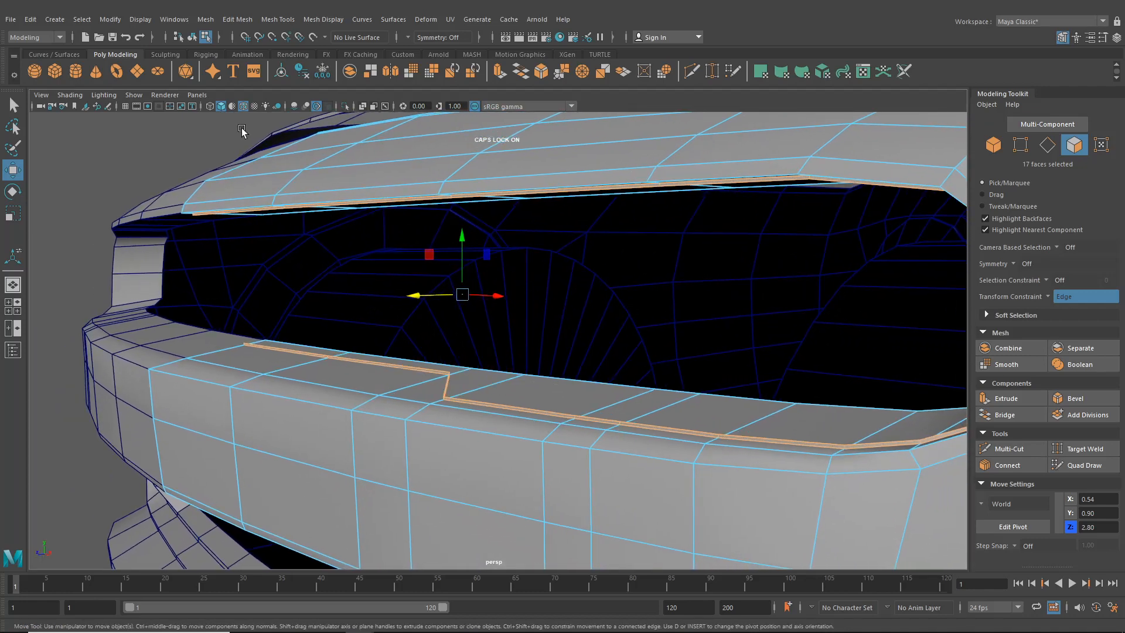
- Extract the selected strip faces from the car body, return to object mode and clear the selection
click(231, 20)
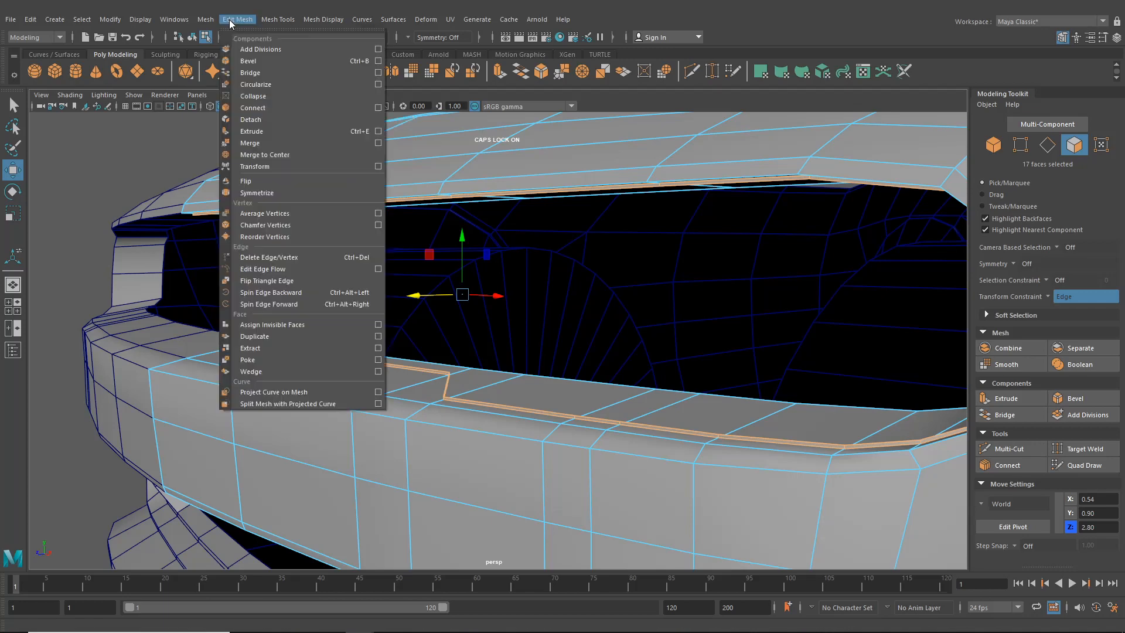
click(256, 347)
click(188, 36)
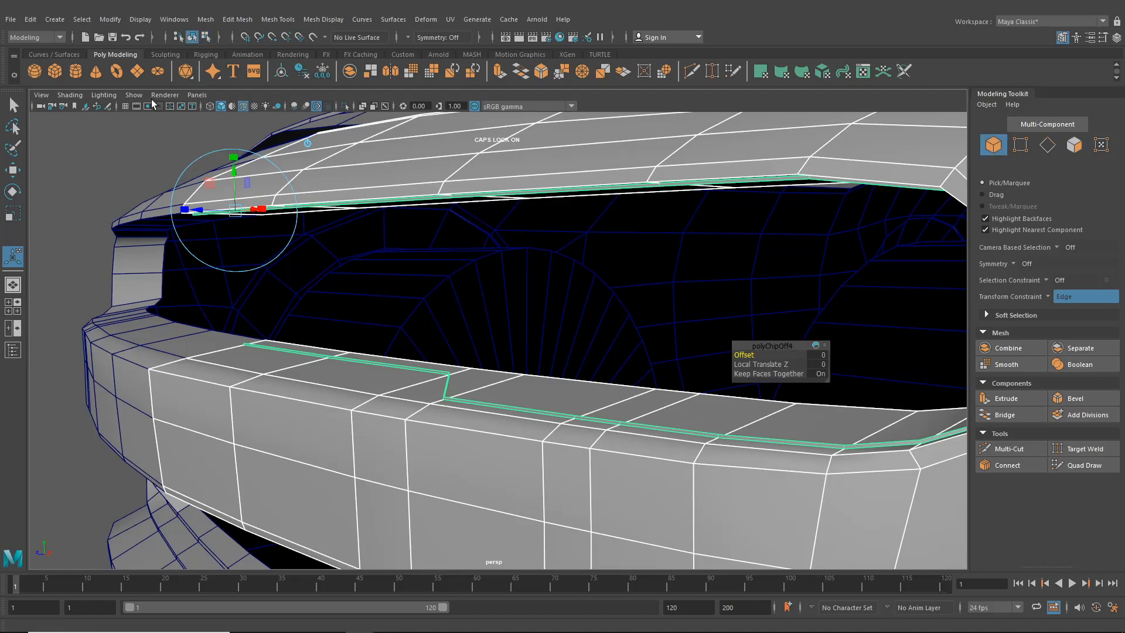
click(63, 173)
- Select the extracted strip around the grille opening and frame it in the view
scroll(340, 393, down, 4)
alt+drag(345, 393, 451, 389)
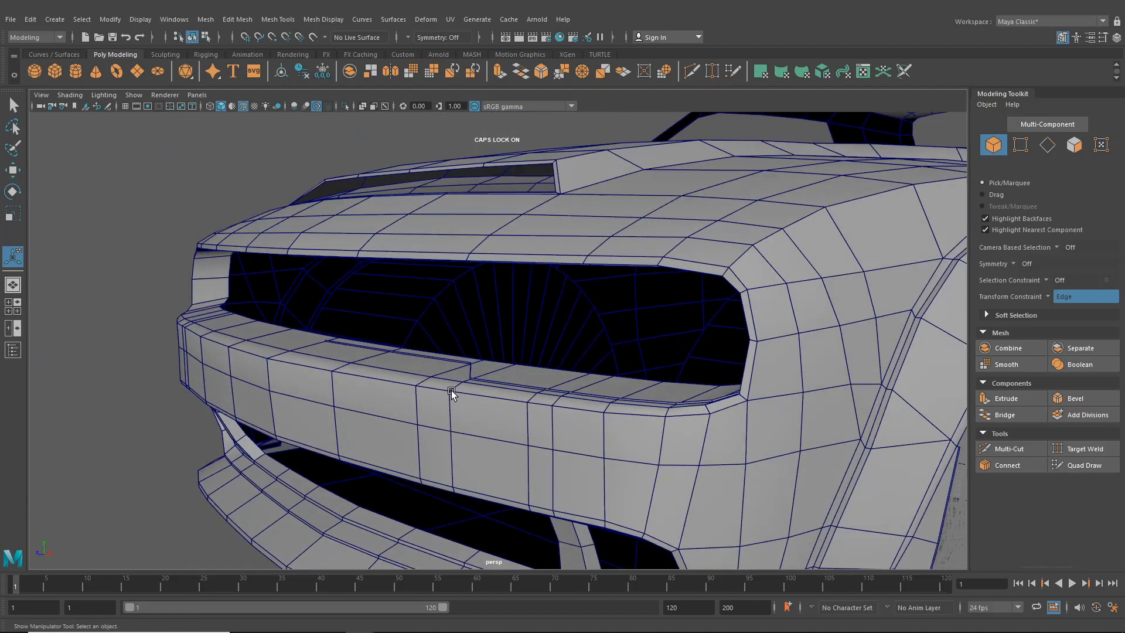
scroll(464, 417, up, 3)
click(465, 409)
key(f)
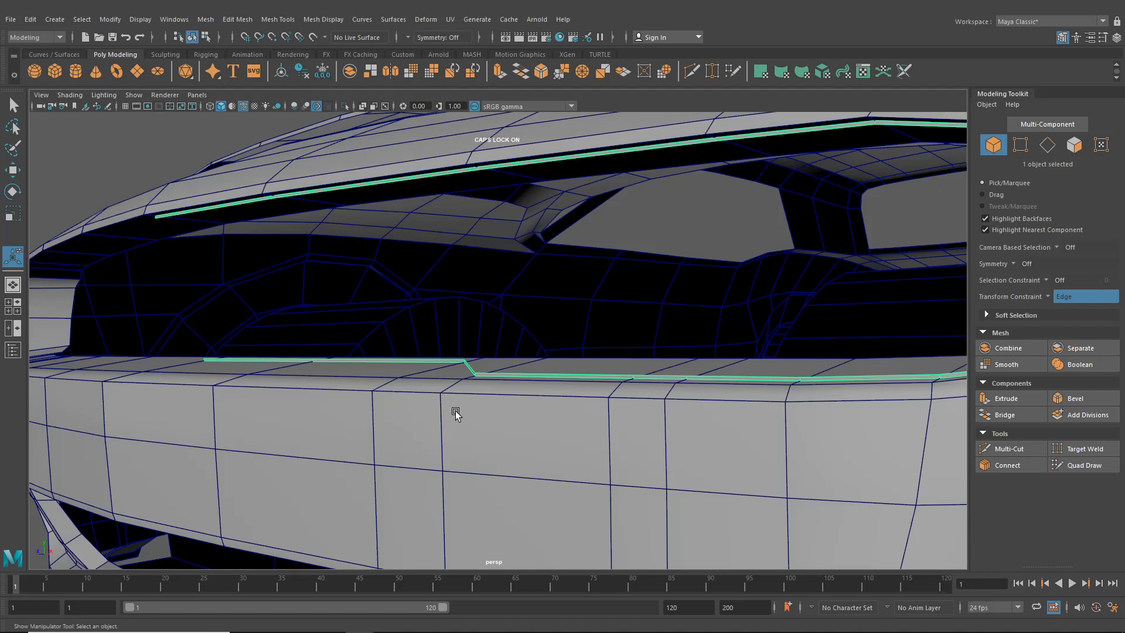
- Switch to edge mode and select the strip's inner border edges along the lower side of the grille opening up to the corner
alt+drag(446, 394, 399, 413)
right_drag(430, 395, 426, 269)
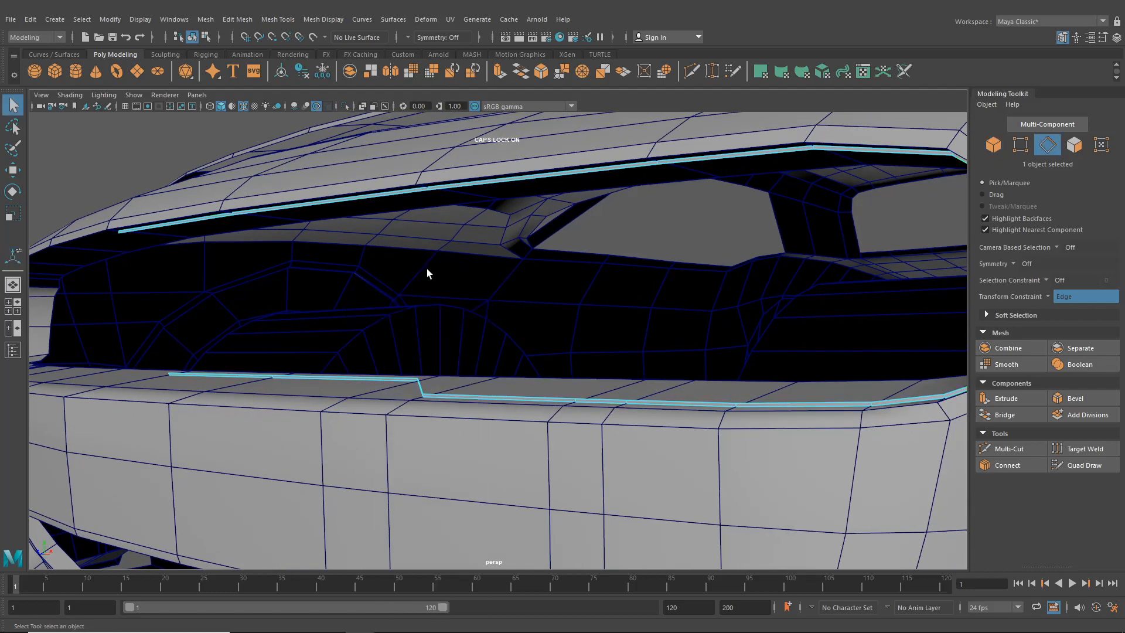
click(254, 374)
shift+click(345, 377)
shift+click(421, 386)
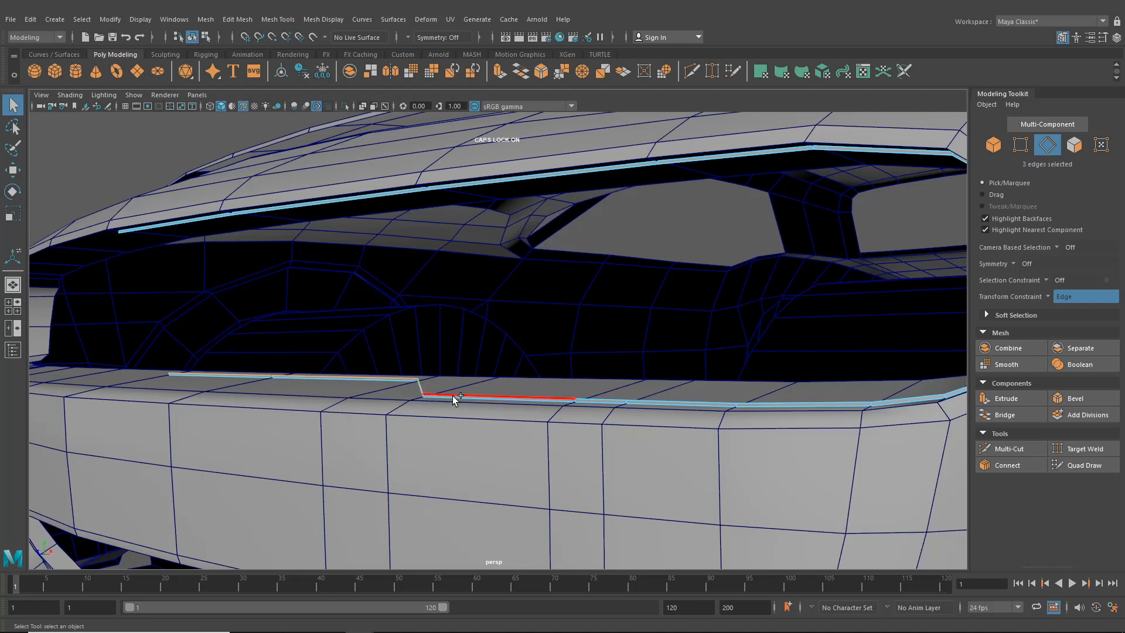
shift+click(498, 398)
shift+click(621, 398)
shift+click(679, 402)
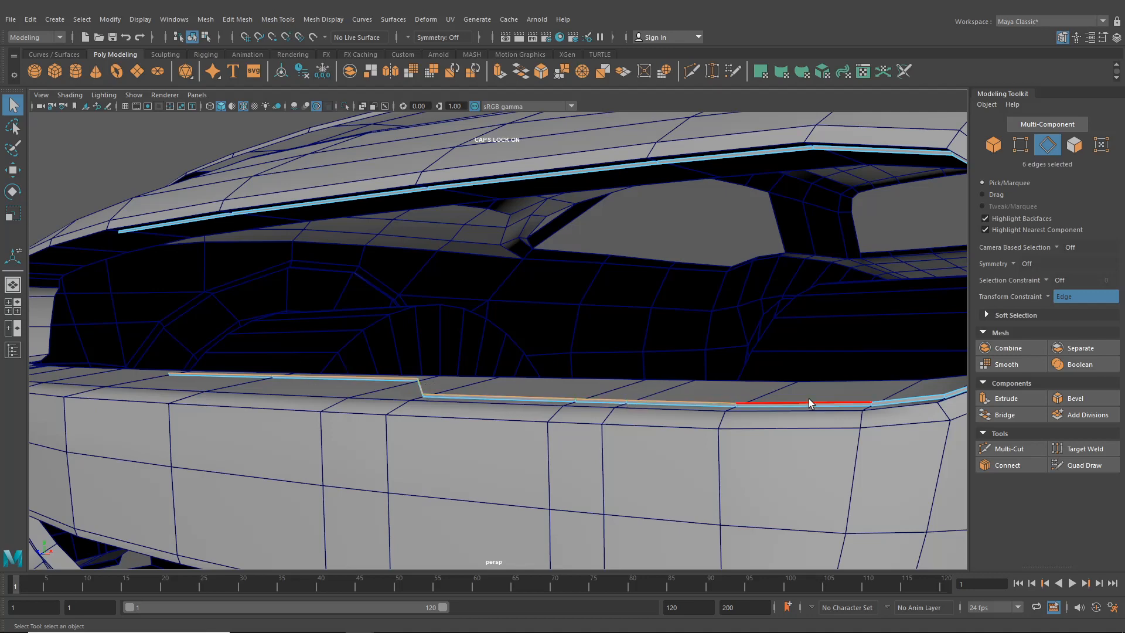
alt+drag(808, 402, 548, 392)
shift+click(542, 395)
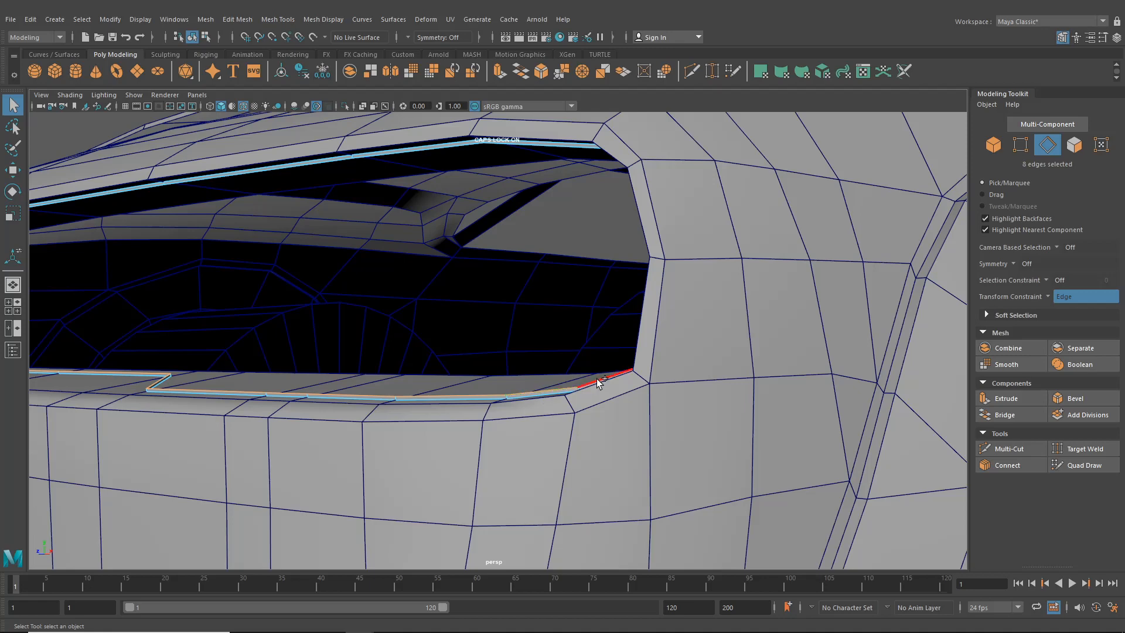
shift+click(597, 379)
alt+drag(655, 396, 878, 352)
- Turn off the edge transform constraint and hide the Modeling Toolkit to enlarge the view
click(1049, 297)
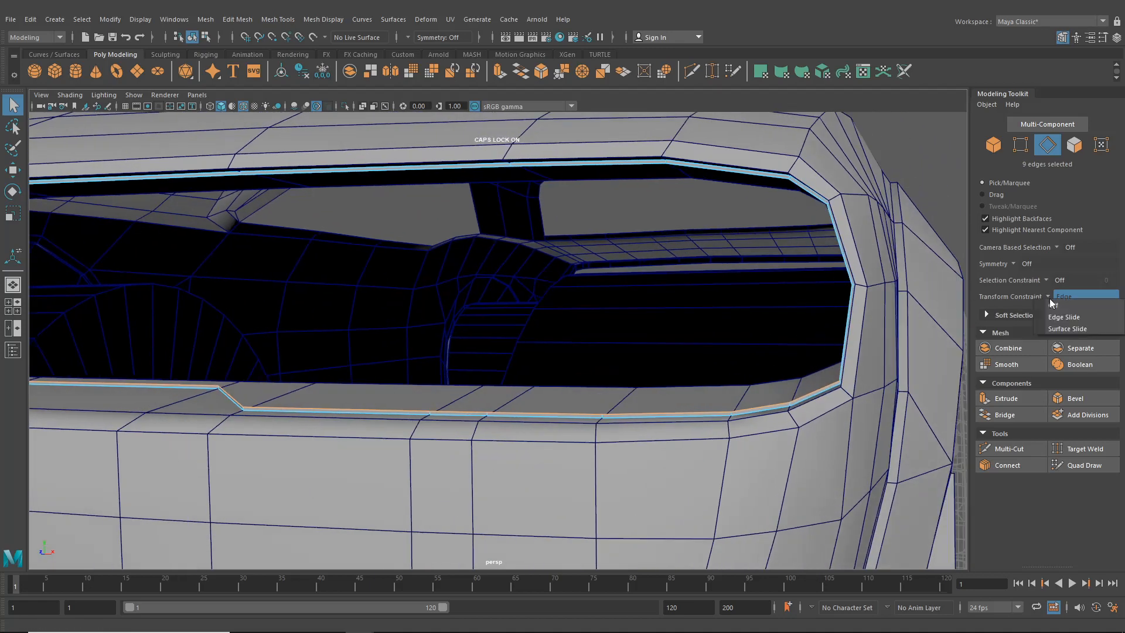
click(1053, 306)
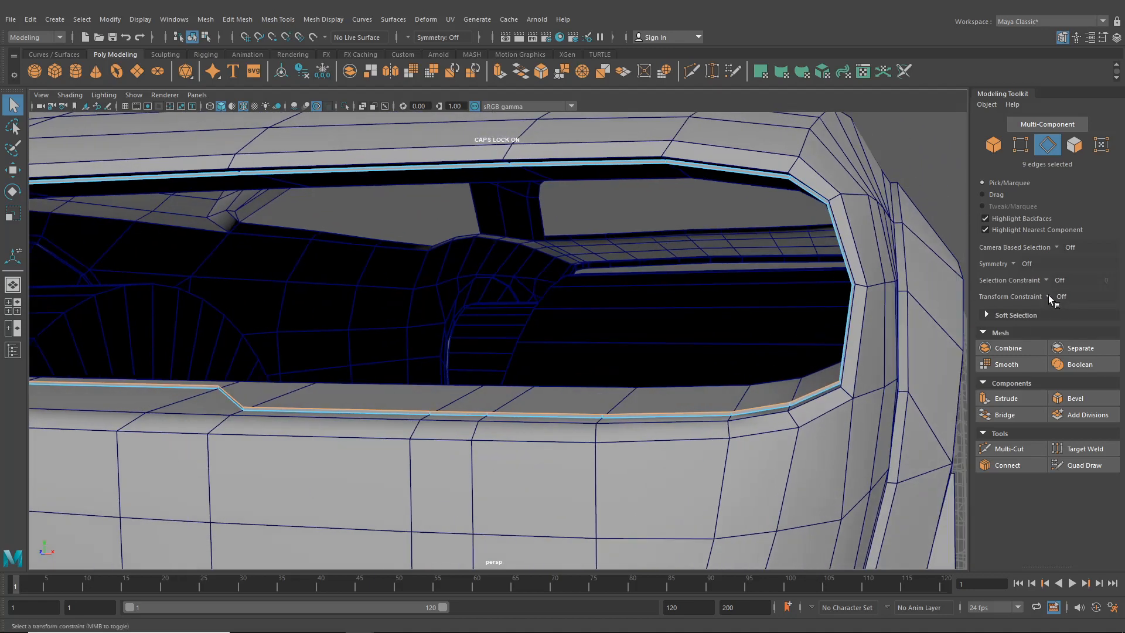
click(1104, 38)
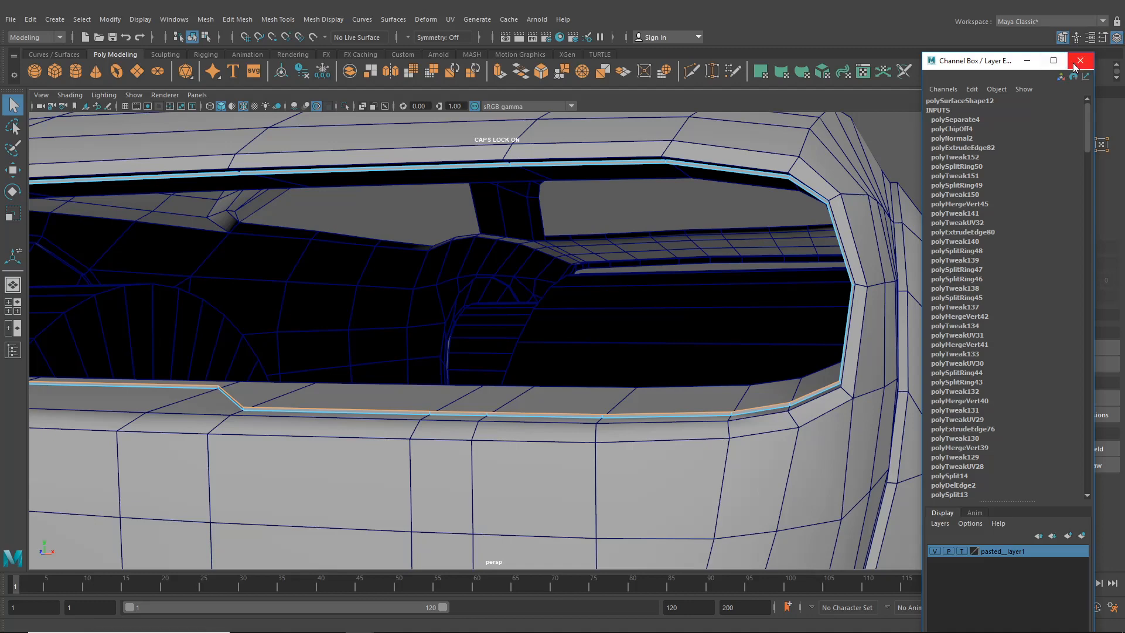
click(1075, 66)
click(1062, 39)
- Add the strip's inner border edges along the side and upper part of the grille opening to the selection
alt+middle_drag(826, 276, 723, 302)
alt+drag(722, 301, 797, 350)
shift+click(823, 347)
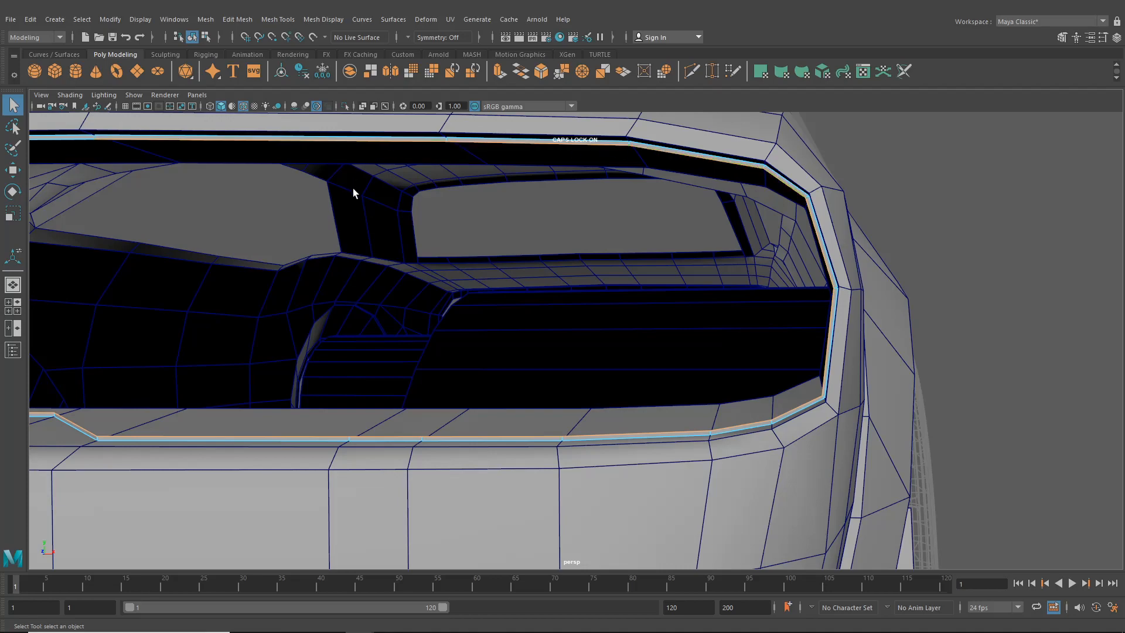
alt+middle_drag(357, 188, 748, 275)
shift+click(514, 202)
alt+middle_drag(424, 263, 818, 280)
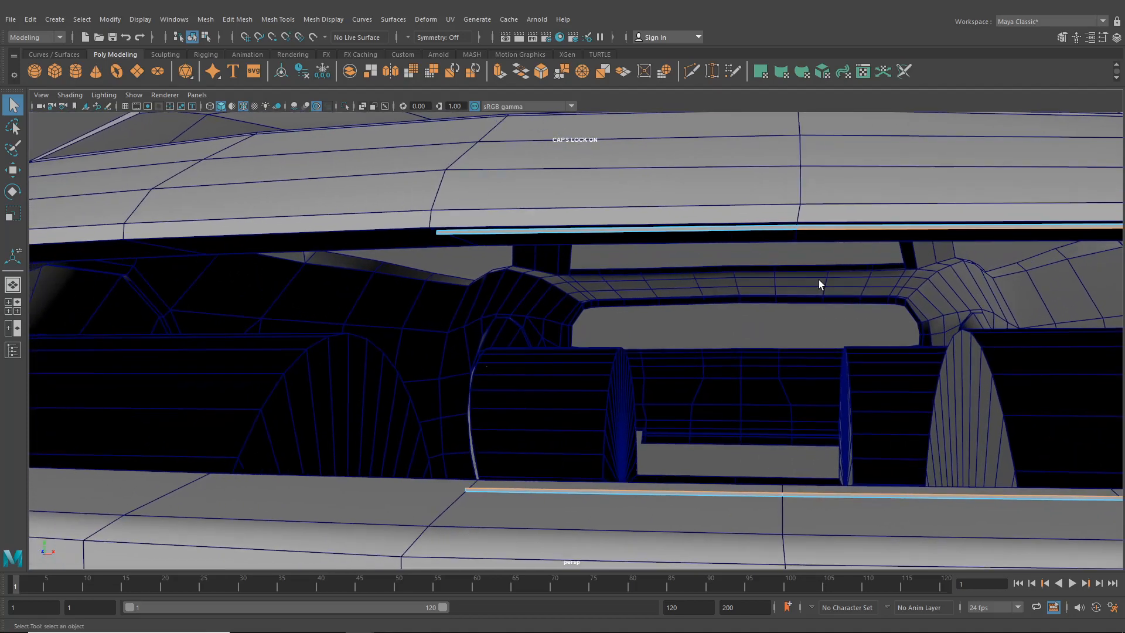
shift+click(712, 235)
scroll(754, 297, down, 1)
alt+drag(753, 299, 687, 311)
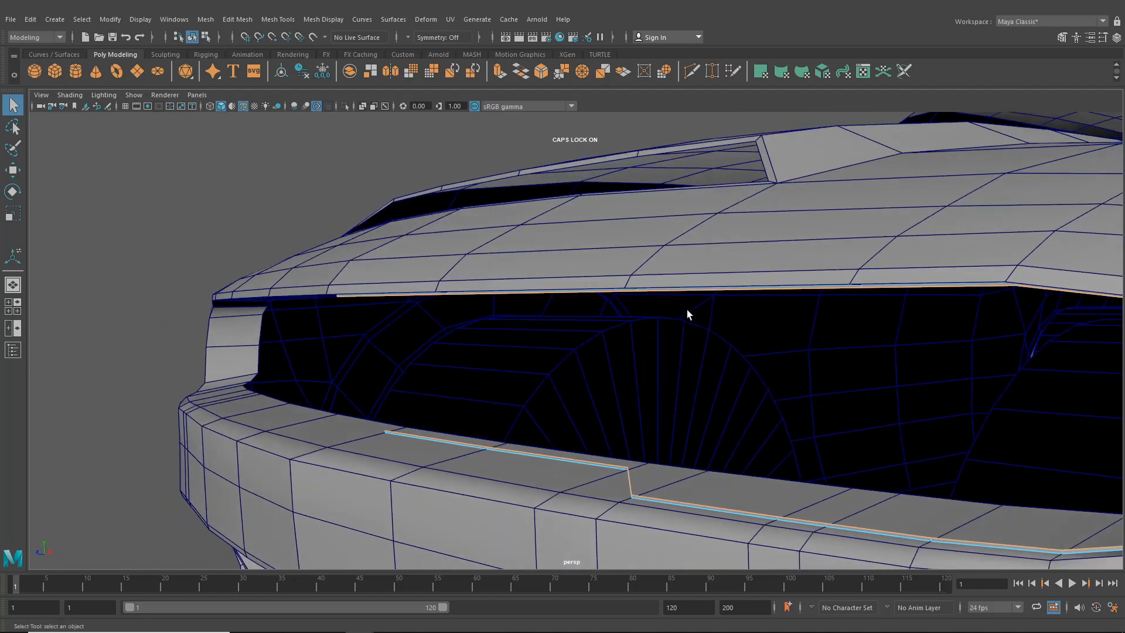
- Extrude the selected border edges inward into the grille opening with a Local Translate Z of -0.105
key(ctrl+e)
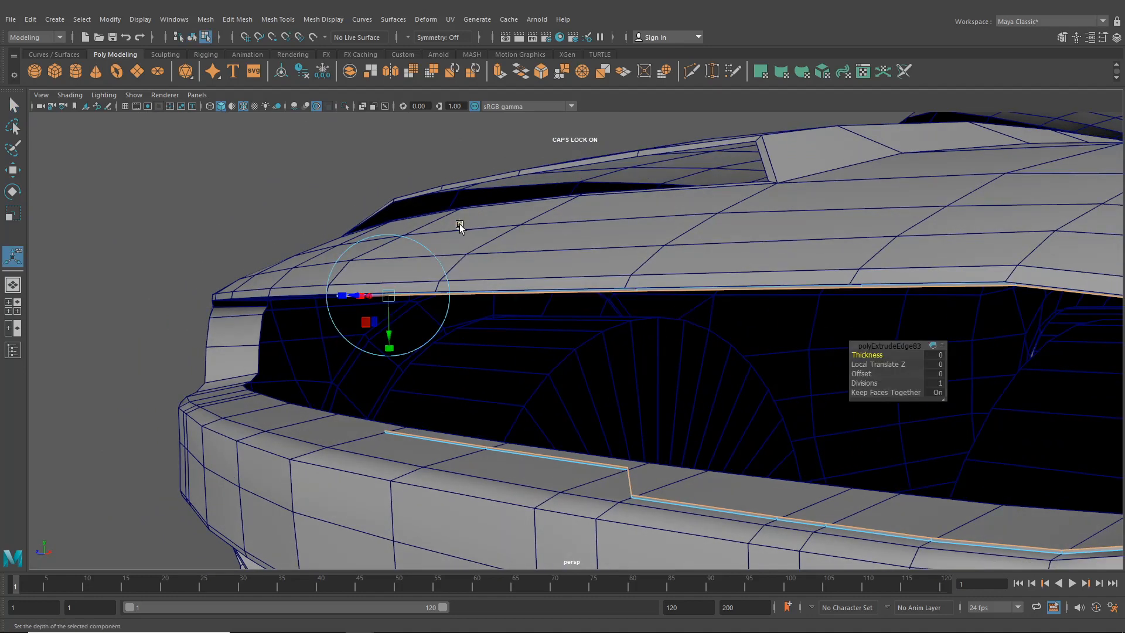
alt+drag(460, 227, 496, 299)
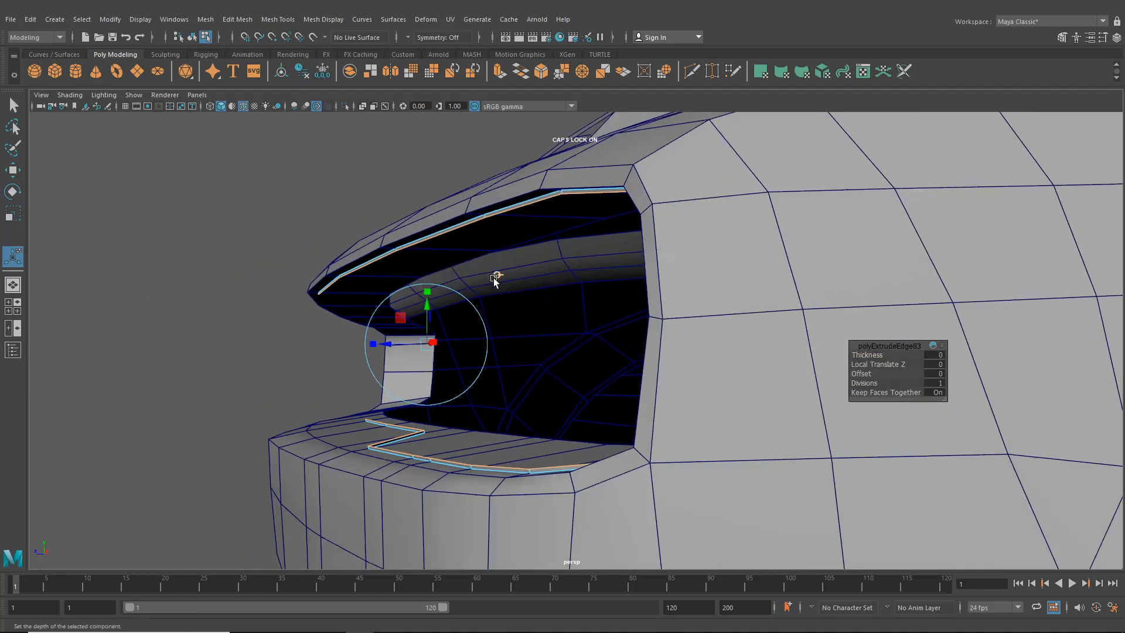
click(498, 274)
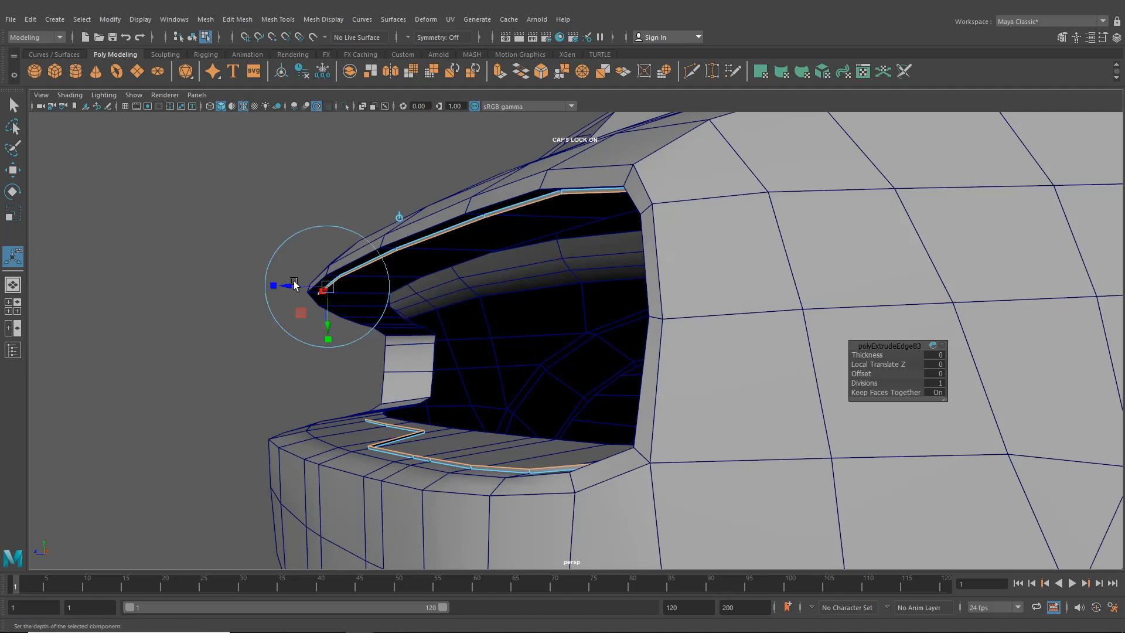
drag(289, 287, 409, 314)
alt+drag(492, 249, 445, 391)
key(ctrl+z)
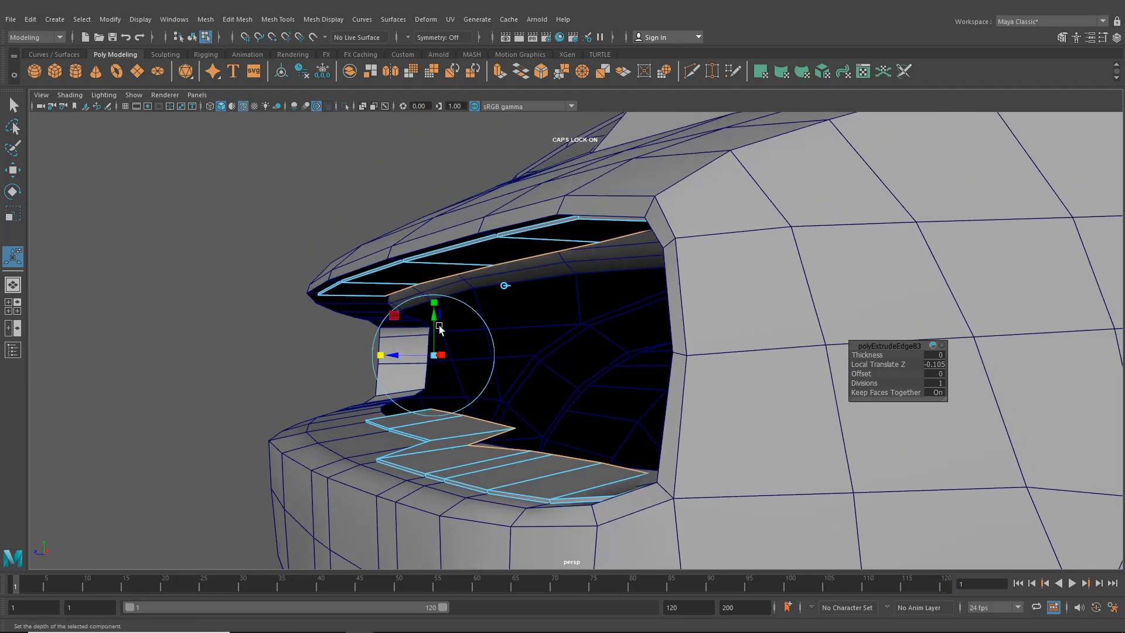
- Scale the extruded inner edges down slightly in height to fit the grille opening
alt+drag(405, 360, 398, 370)
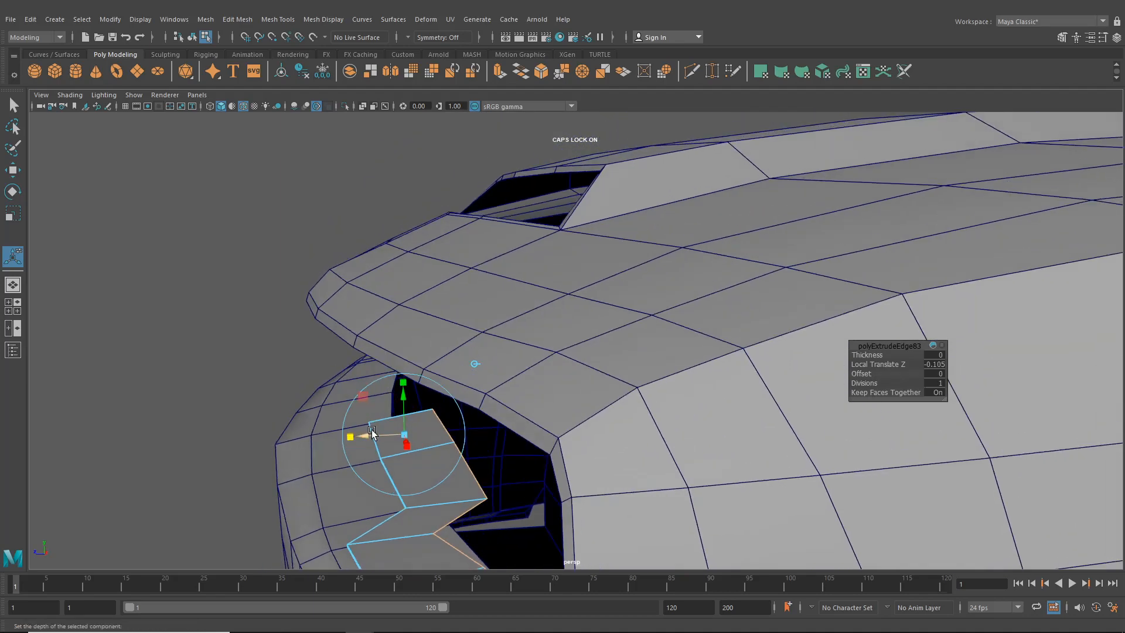
alt+drag(373, 434, 529, 427)
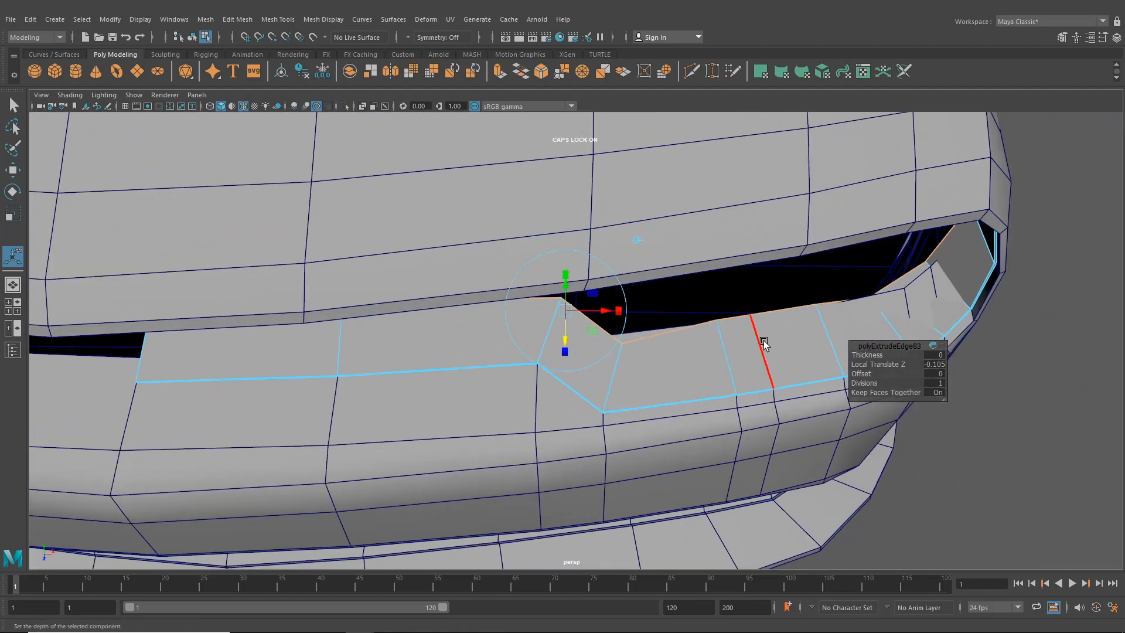
alt+drag(944, 265, 631, 363)
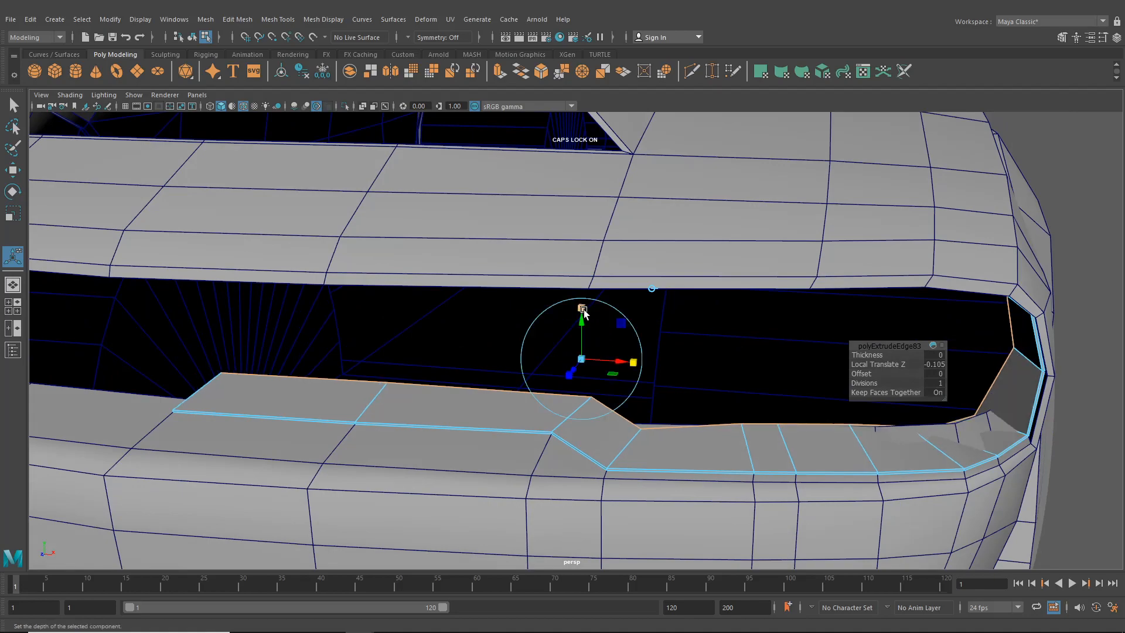
drag(584, 314, 586, 337)
alt+drag(656, 400, 802, 434)
- Switch to vertex mode and move the overlapping inner vertex near the lower side corner of the extruded strip vertically into line
right_drag(803, 434, 746, 345)
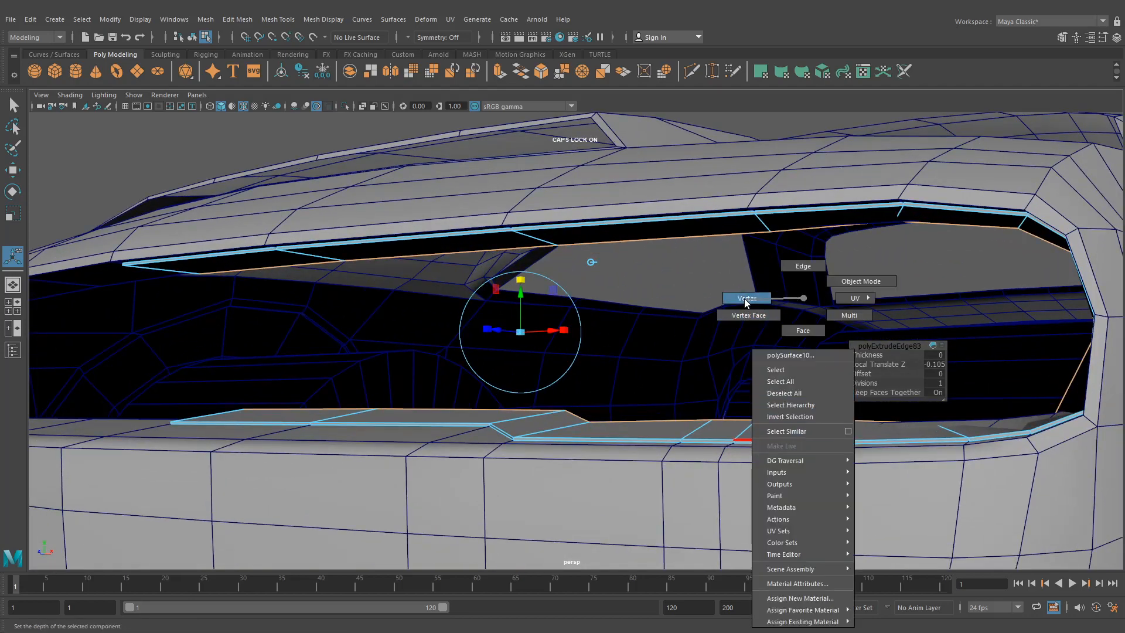
right_drag(744, 298, 746, 298)
alt+drag(746, 298, 802, 418)
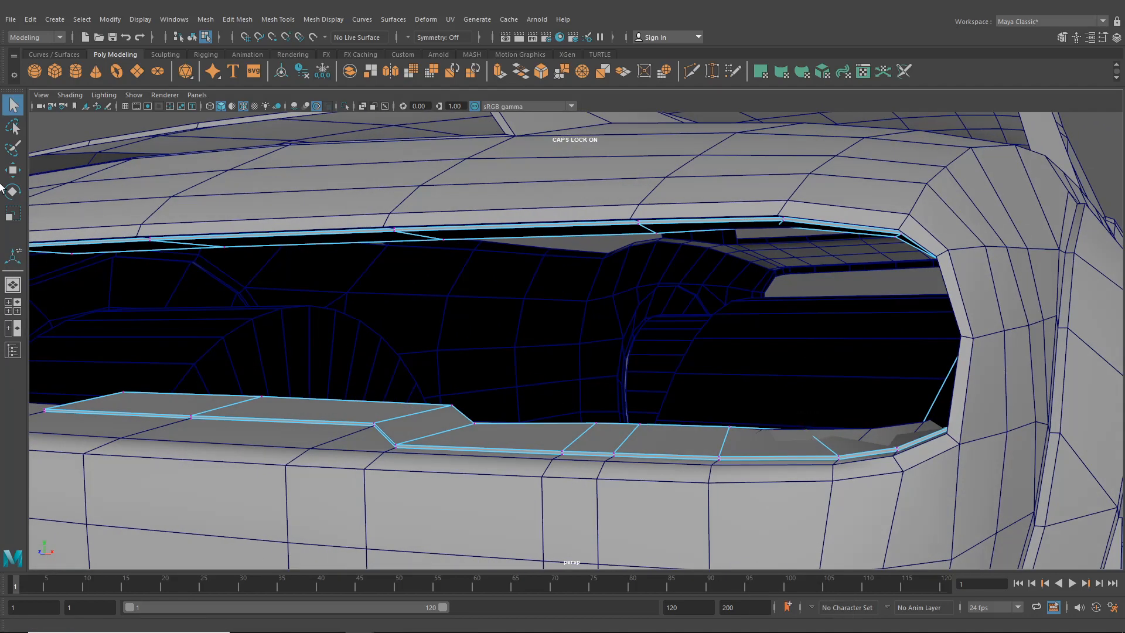
click(13, 170)
scroll(711, 384, up, 3)
drag(789, 359, 792, 360)
drag(881, 387, 739, 432)
key(ctrl+z)
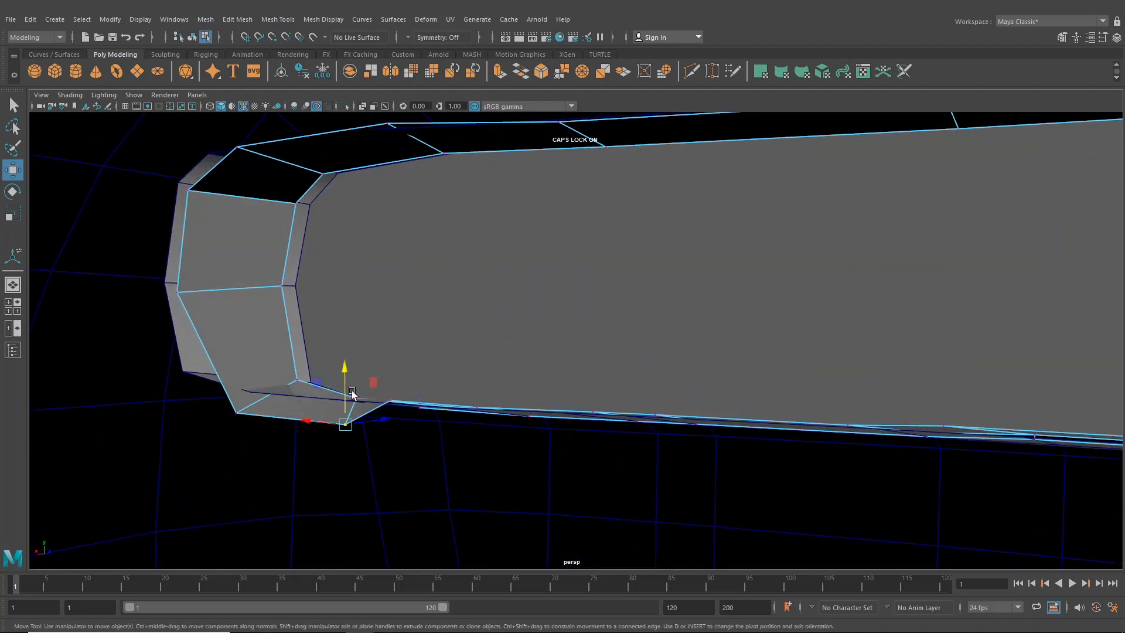
drag(351, 391, 519, 466)
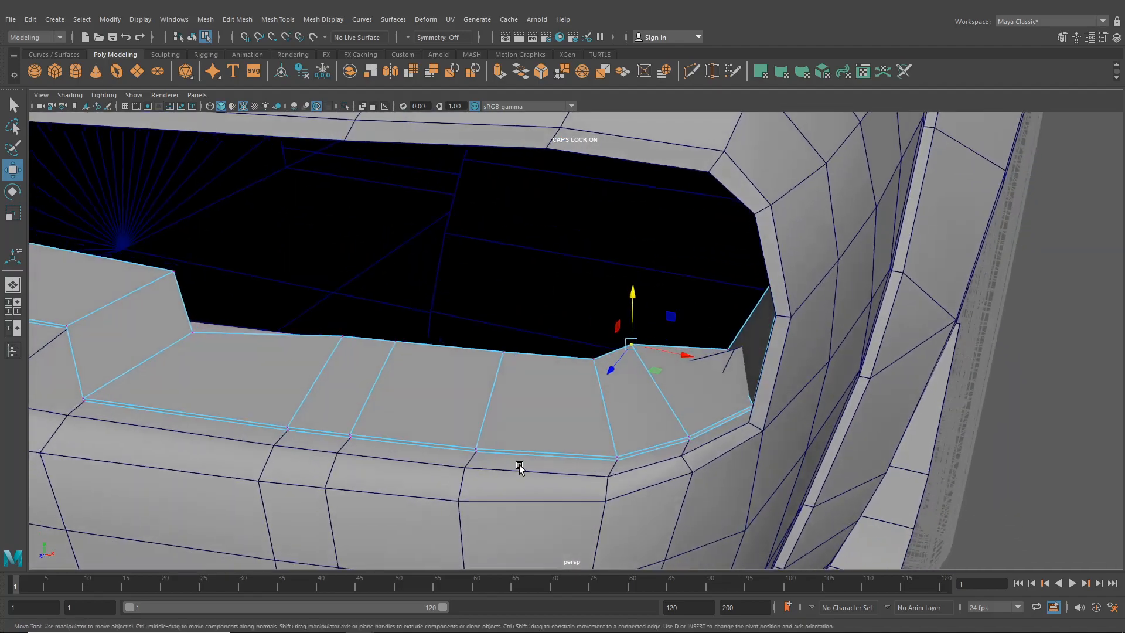
- Move the inner vertex at the strip's lower outer corner onto the body's corner vertex and nudge it slightly inward
click(730, 353)
alt+drag(736, 359, 798, 351)
alt+drag(798, 352, 674, 366)
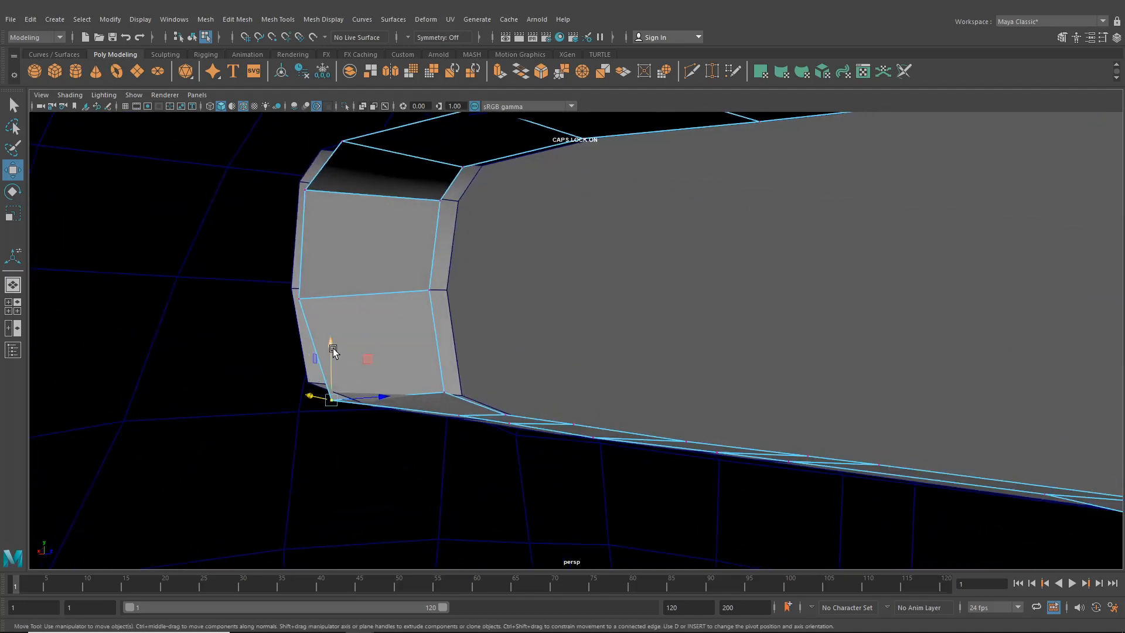
alt+middle_drag(349, 363, 535, 444)
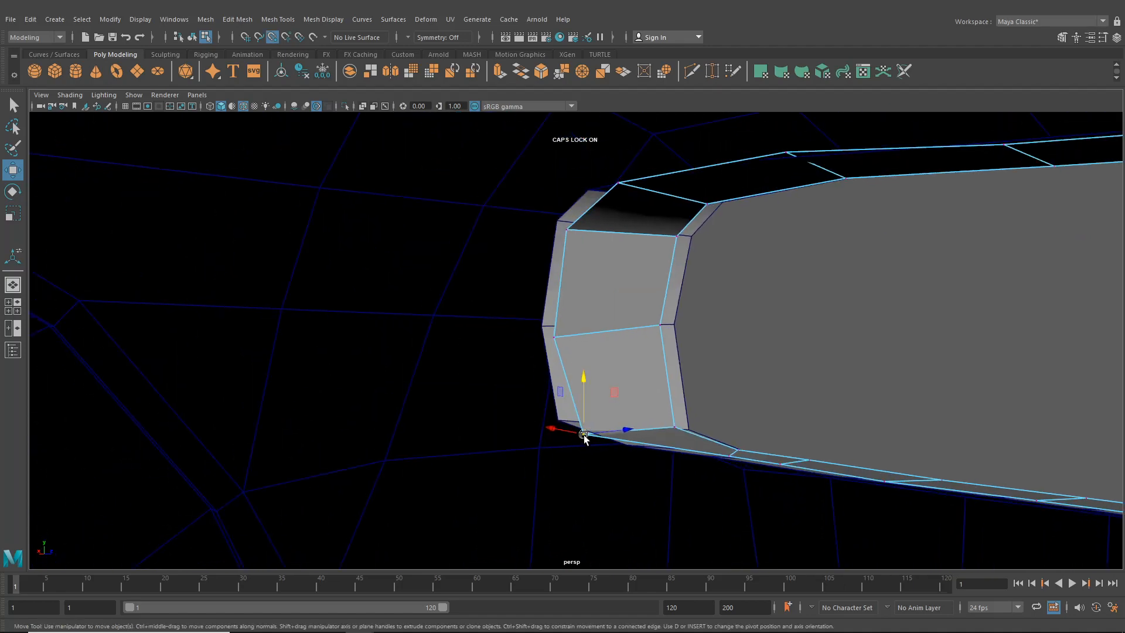
mouse_move(584, 435)
mouse_down()
mouse_move(566, 428)
mouse_move(633, 463)
mouse_move(589, 431)
mouse_up()
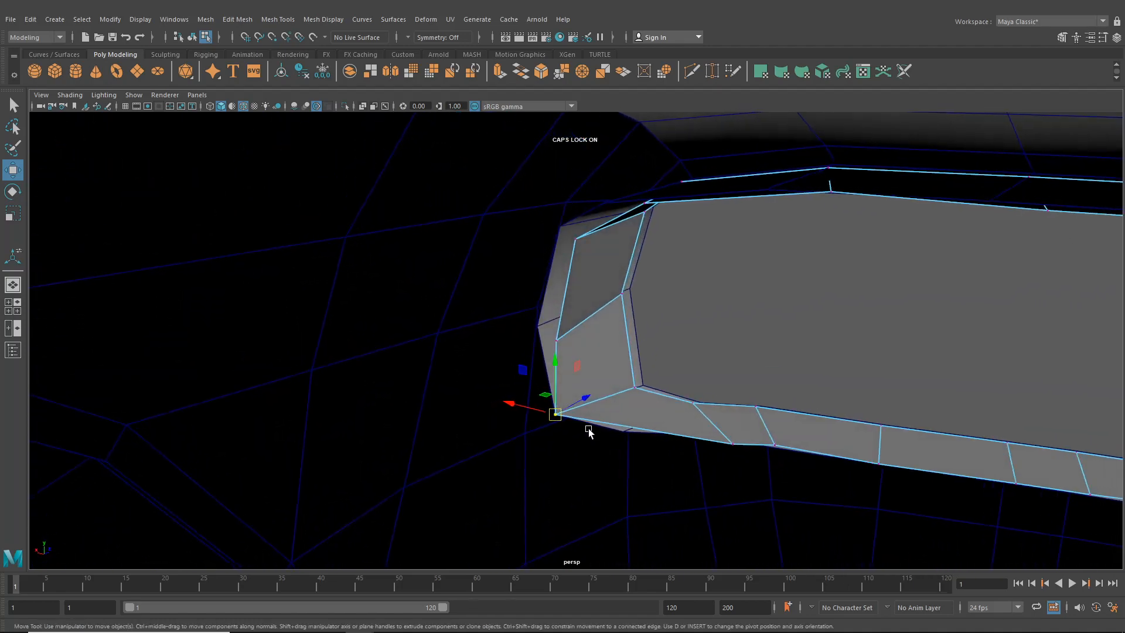
drag(515, 410, 521, 407)
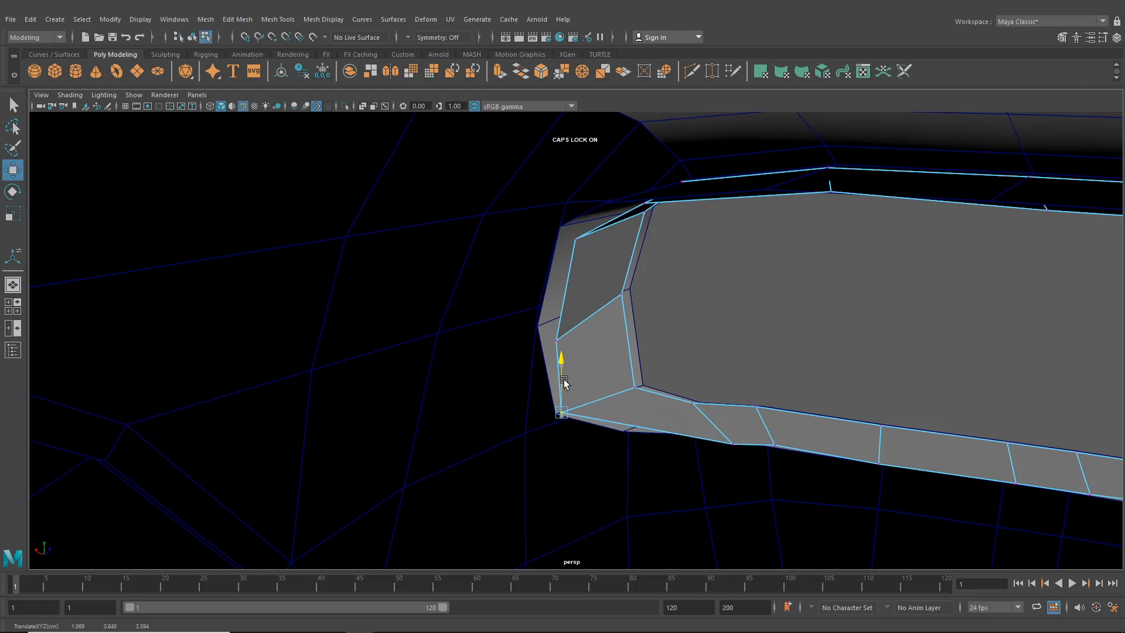
- Snap the neighbouring lower inner vertex to the body's edge and shift the one beside it sideways to even the corner
click(732, 445)
key(v)
drag(732, 445, 635, 443)
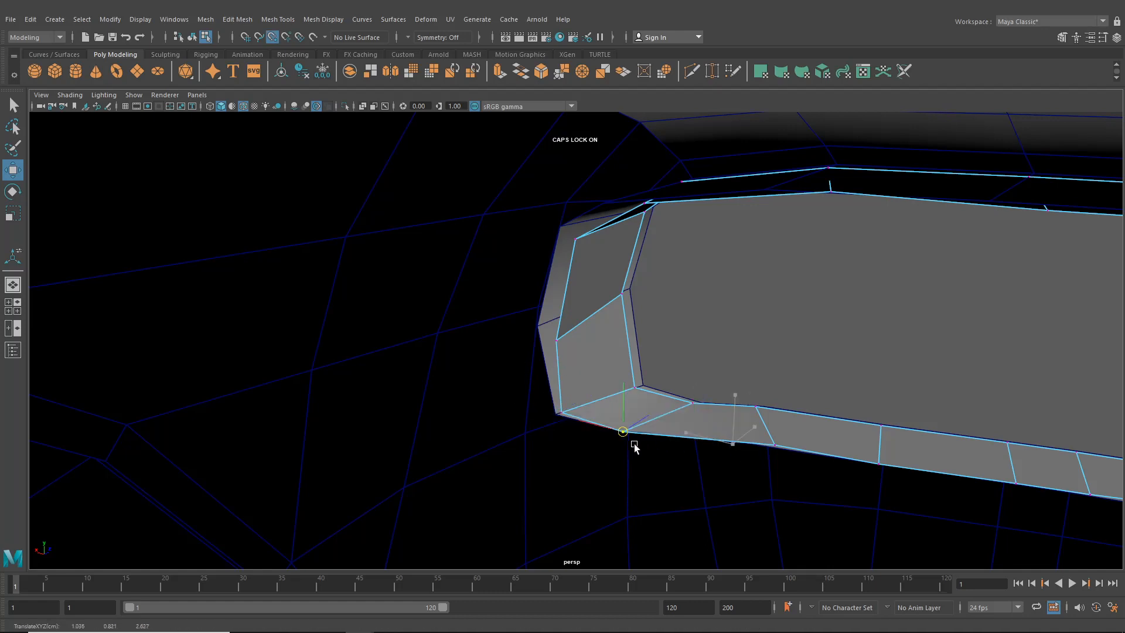
drag(623, 394, 565, 331)
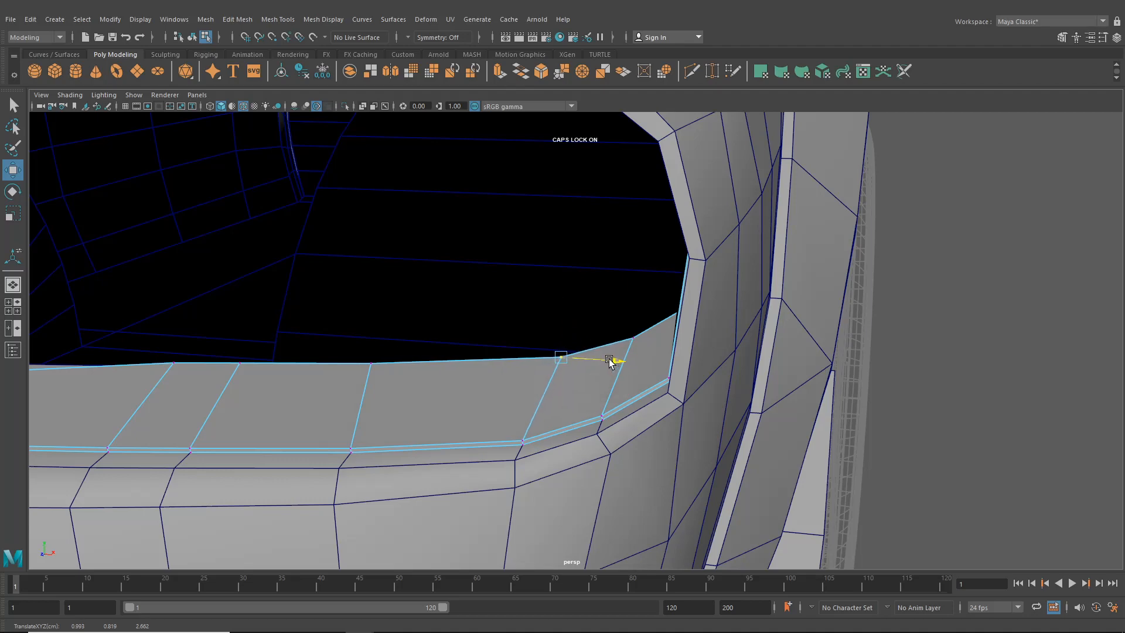
- Adjust the next inner vertex along the strip's lower edge to straighten its border
alt+drag(581, 377, 491, 394)
click(449, 351)
key(ctrl+z)
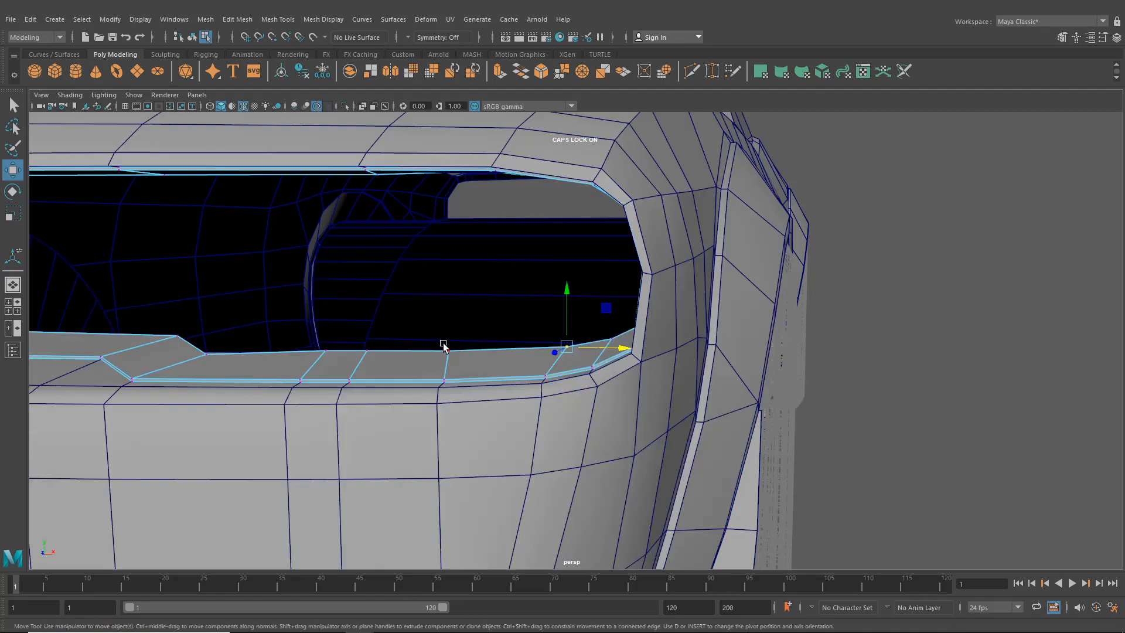
drag(444, 343, 678, 371)
alt+middle_drag(678, 371, 536, 414)
alt+drag(537, 414, 545, 423)
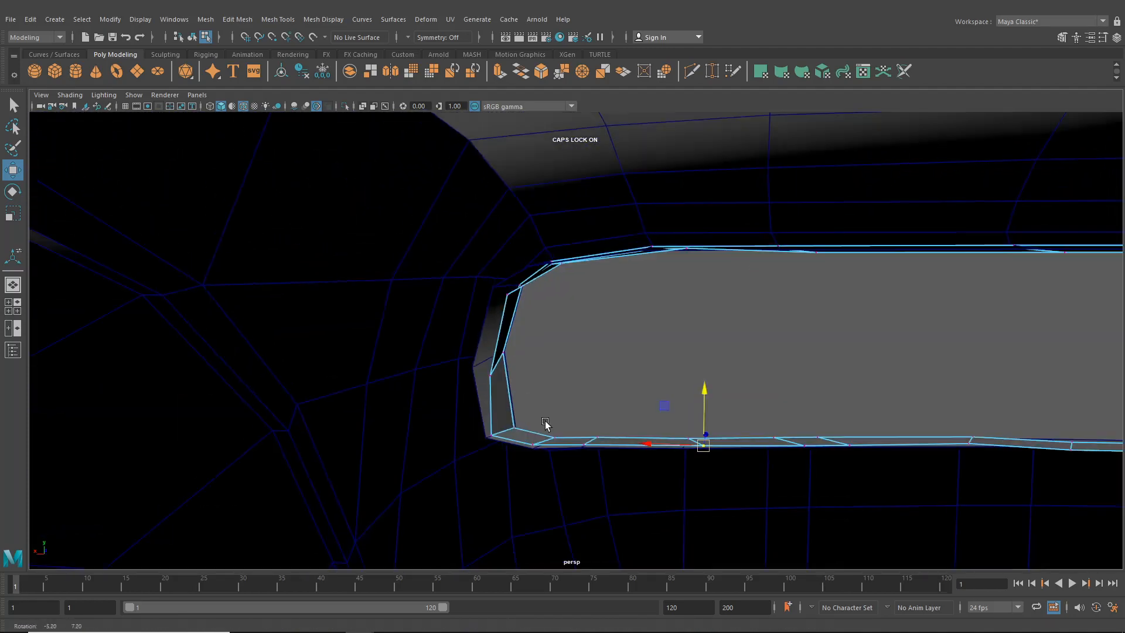
- Move the strip's inner side vertices and upper corner vertex outward to follow the outline of the grille opening
drag(489, 379, 429, 372)
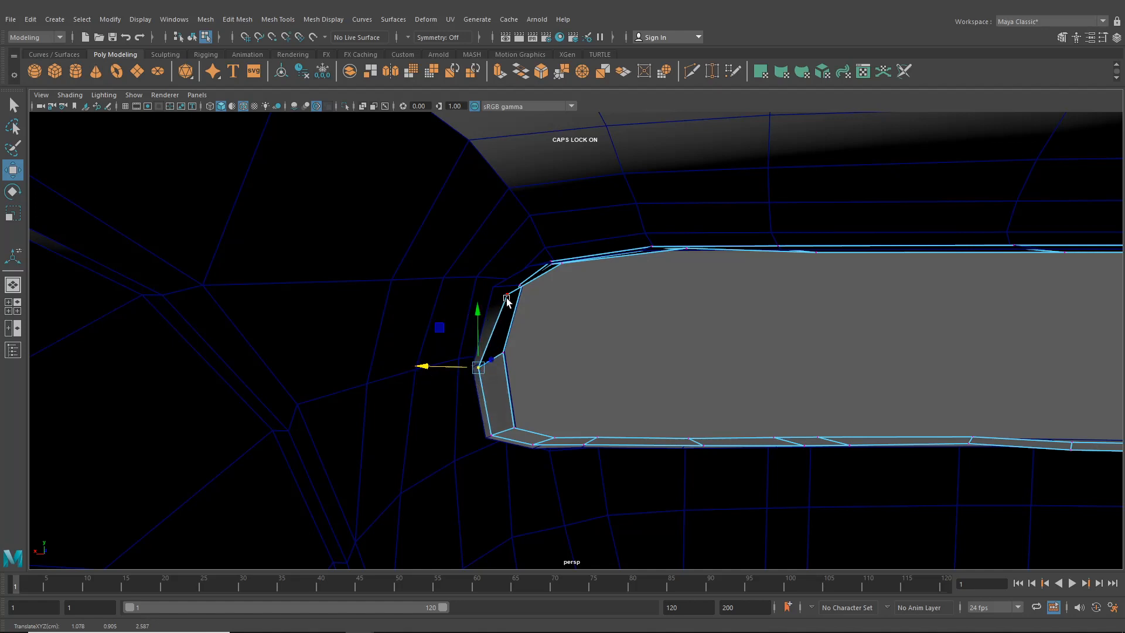
drag(506, 298, 454, 286)
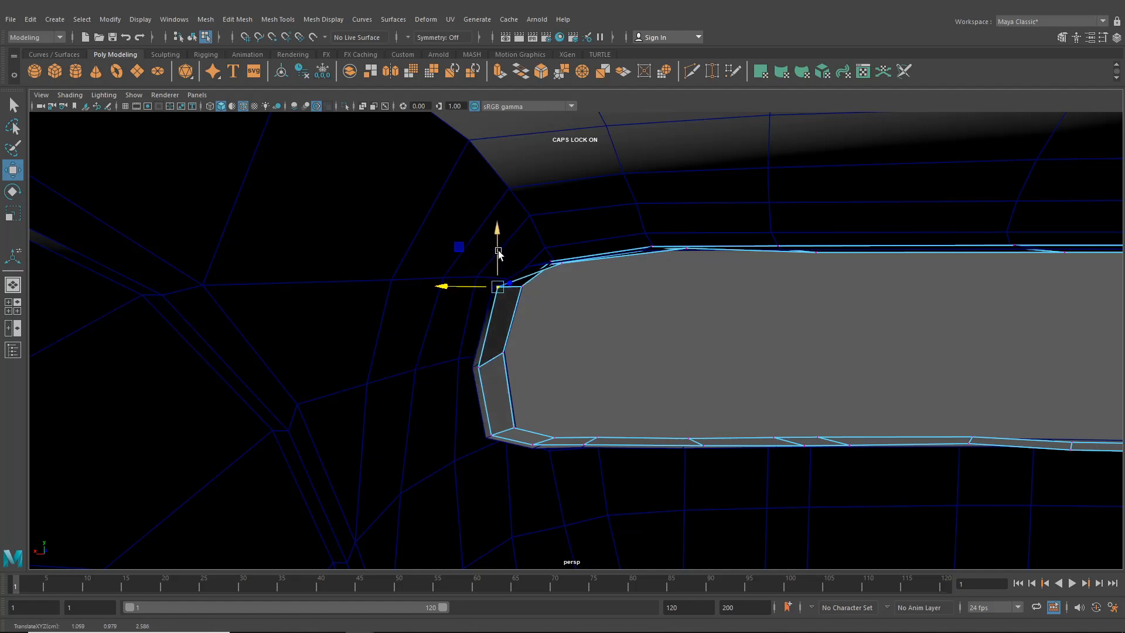
mouse_move(615, 289)
alt+mouse_down()
mouse_move(501, 256)
mouse_move(455, 259)
mouse_move(490, 235)
mouse_move(566, 250)
mouse_move(501, 269)
alt+mouse_up()
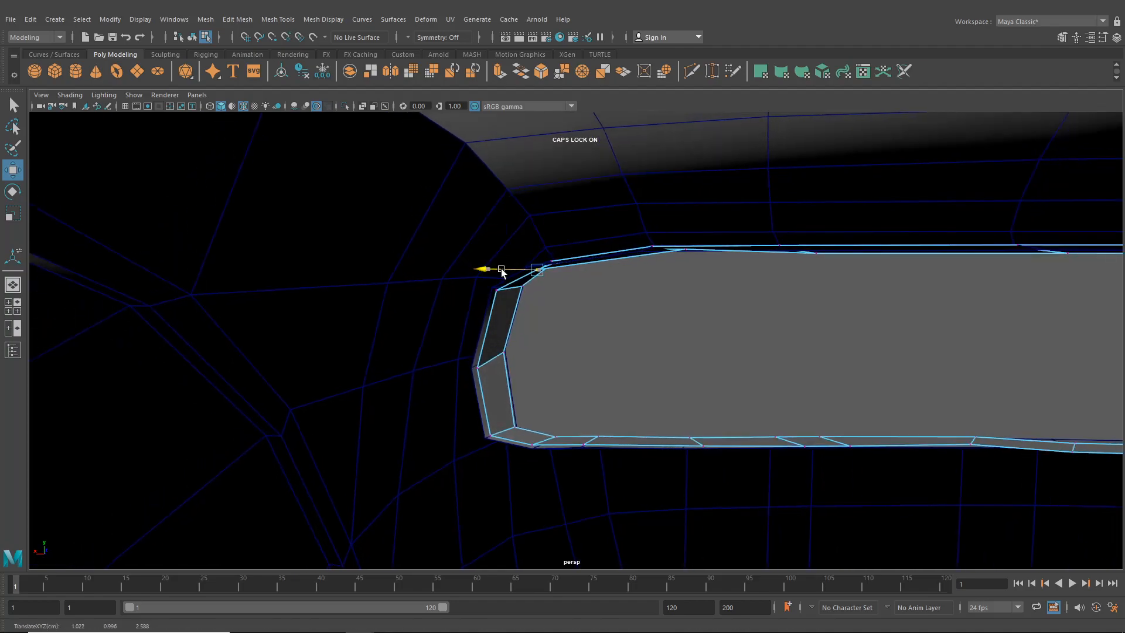
- Reposition the inner vertex on the strip's upper edge and refine the side vertices horizontally
alt+drag(596, 295, 616, 378)
click(458, 237)
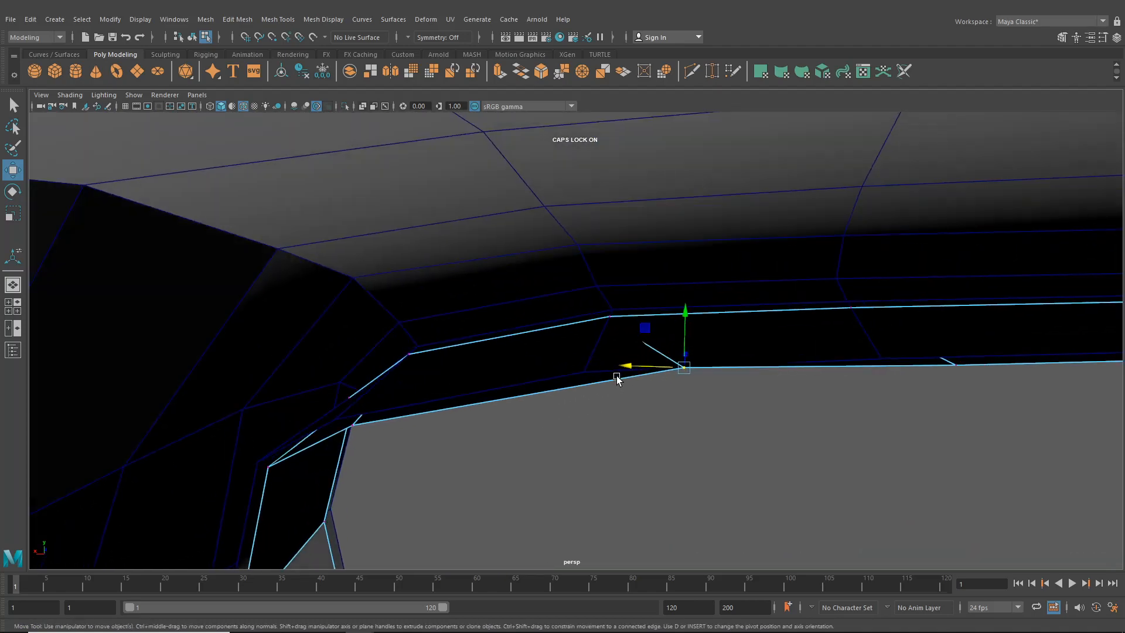
mouse_move(685, 368)
mouse_down()
mouse_move(596, 370)
mouse_move(557, 221)
mouse_move(566, 223)
mouse_move(500, 264)
mouse_move(329, 253)
mouse_move(395, 304)
mouse_move(623, 307)
mouse_move(645, 340)
mouse_move(616, 354)
mouse_move(643, 402)
mouse_move(673, 344)
mouse_move(648, 374)
mouse_move(668, 357)
mouse_up()
click(679, 343)
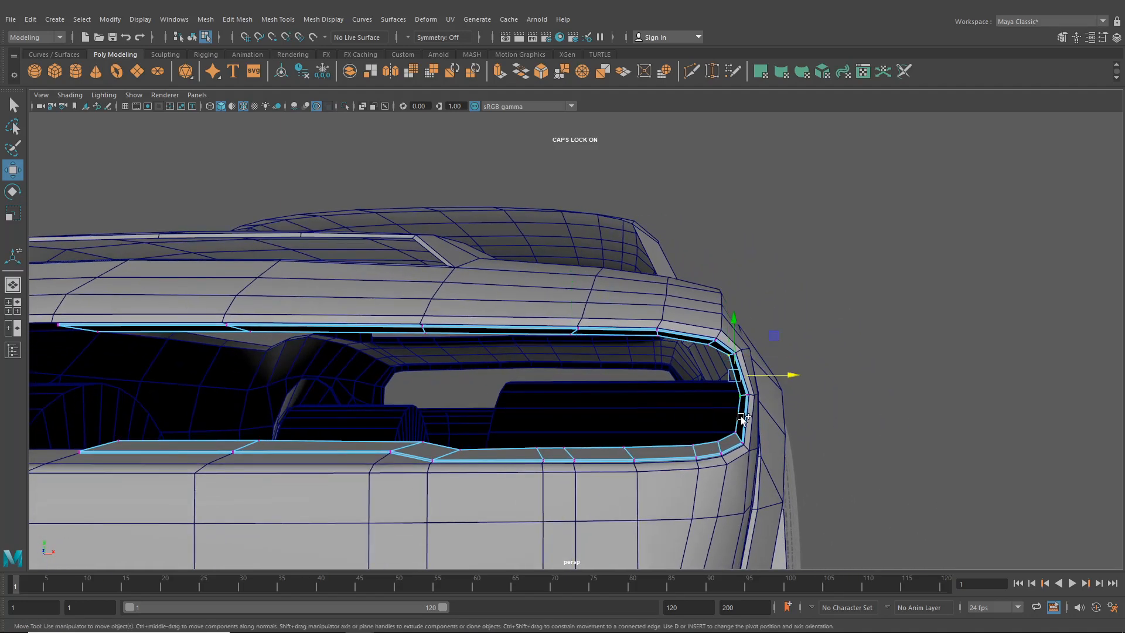
click(781, 393)
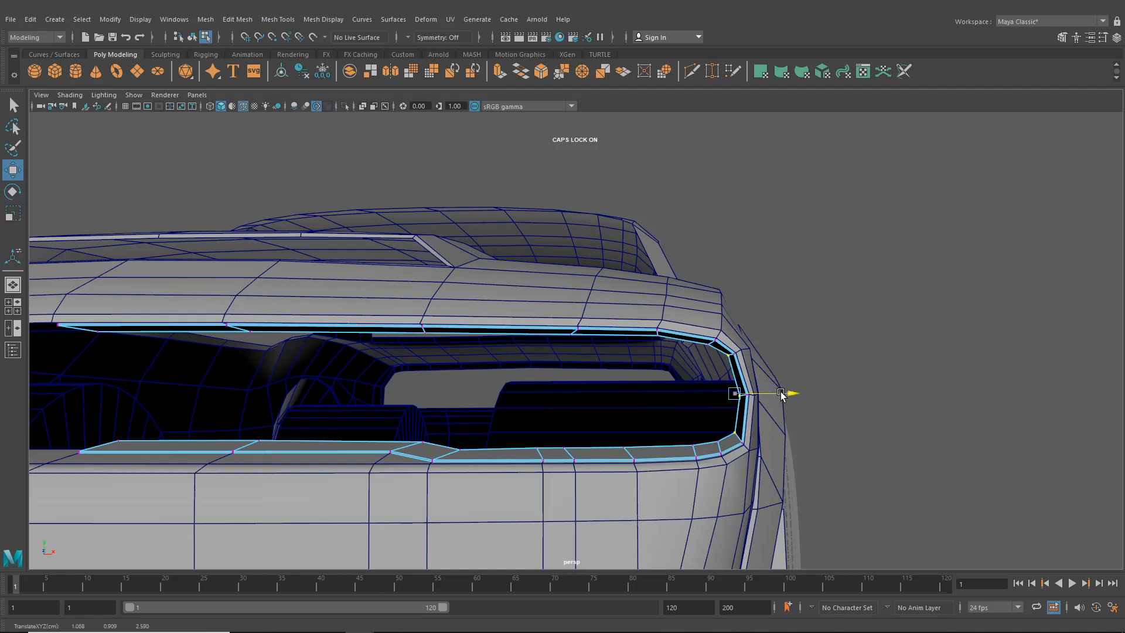
- Adjust the height of the strip's inner upper corner vertex and of an inner vertex along its lower edge
click(725, 358)
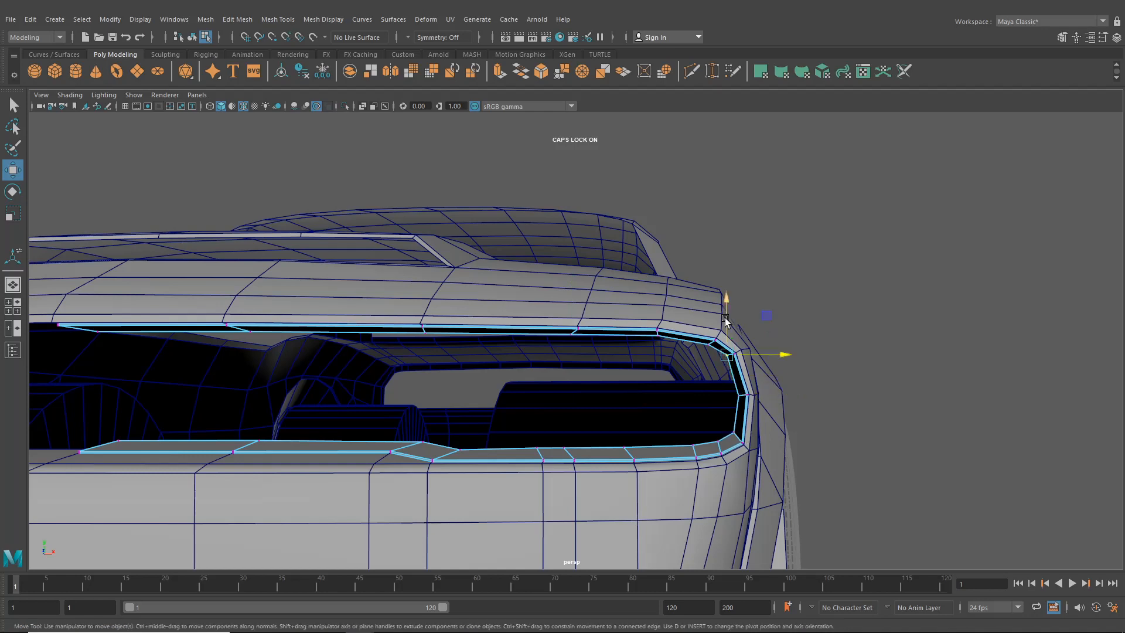
click(727, 321)
alt+drag(727, 321, 571, 405)
drag(624, 441, 624, 433)
- Snap the inner vertex beside the bend in the strip's lower section to the body's edge and fine-tune its height
alt+drag(705, 446, 471, 352)
key(v)
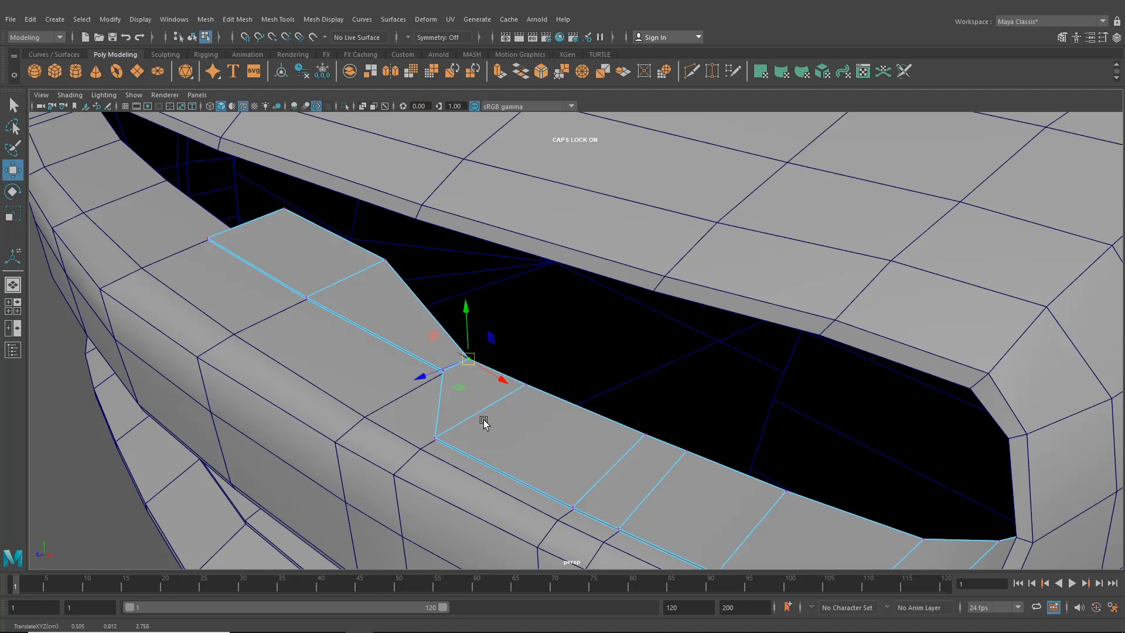
alt+middle_drag(485, 420, 586, 372)
scroll(587, 371, up, 5)
alt+drag(587, 372, 571, 322)
drag(535, 272, 534, 270)
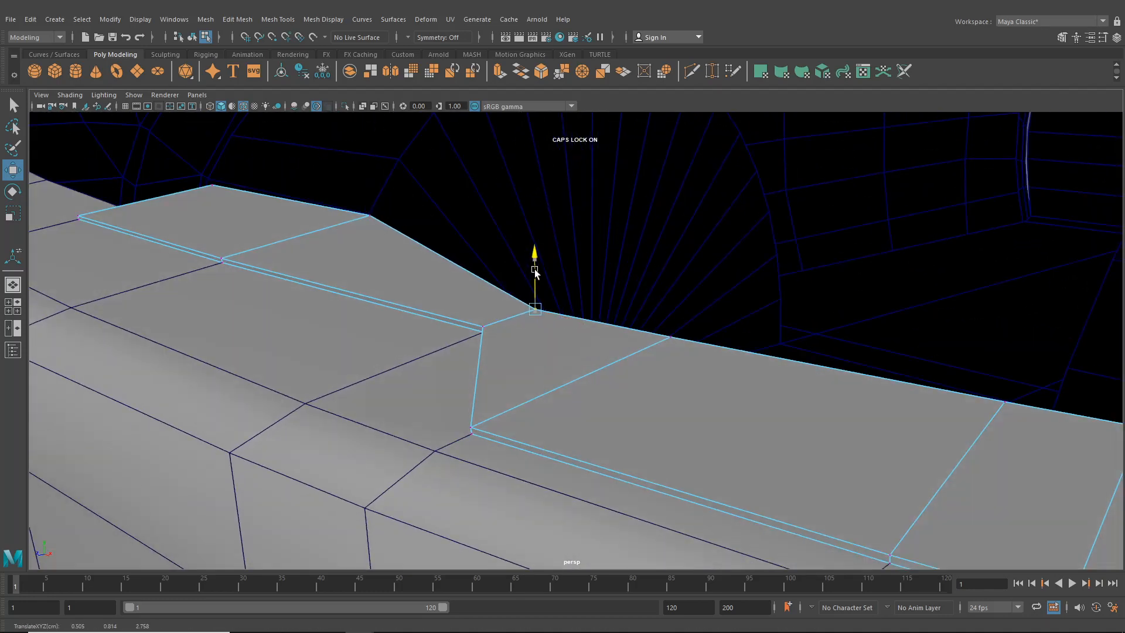
- Bring the last two inner vertices at the strip's lower centre end onto the body's edge and finish editing the vertices
click(369, 215)
key(v)
drag(369, 214, 272, 217)
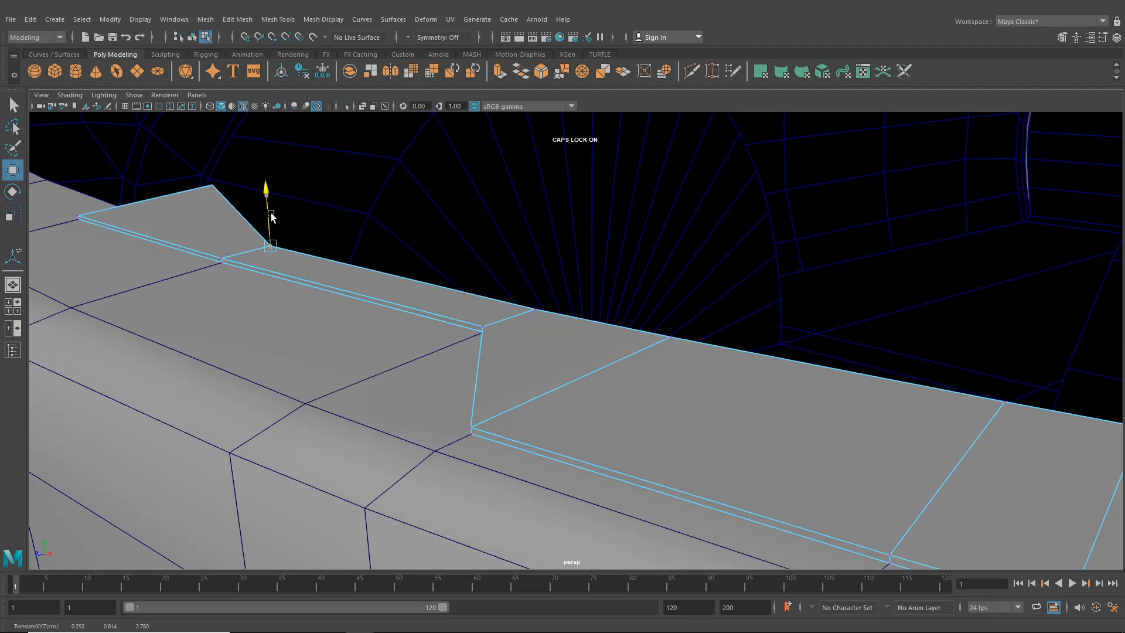
click(212, 185)
drag(212, 186, 123, 184)
scroll(426, 297, down, 5)
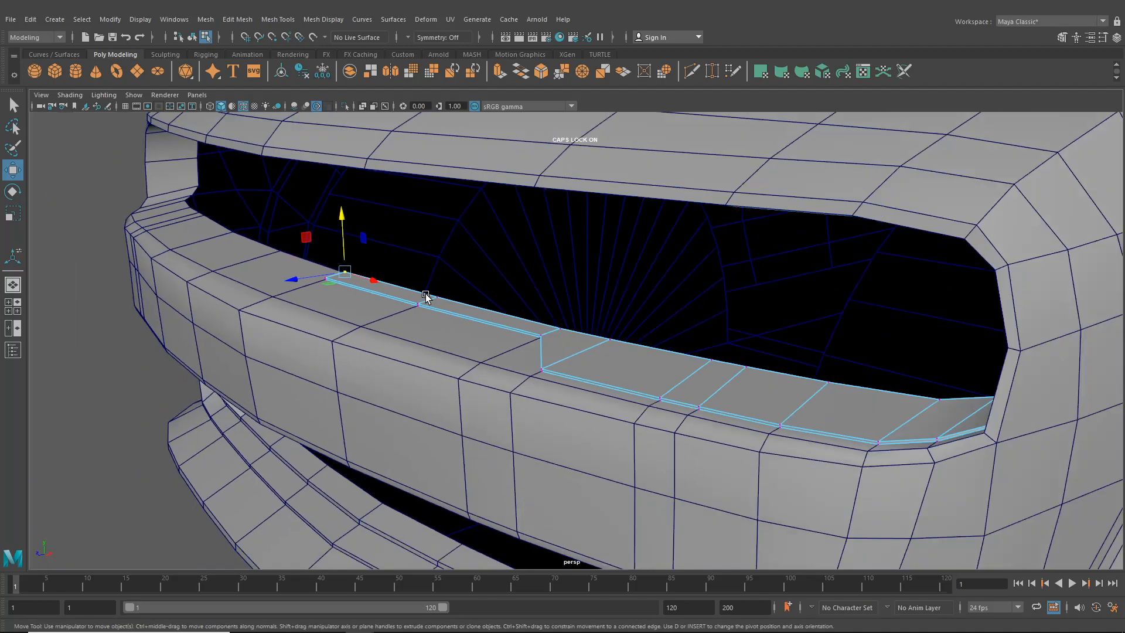
alt+drag(426, 298, 504, 295)
click(191, 38)
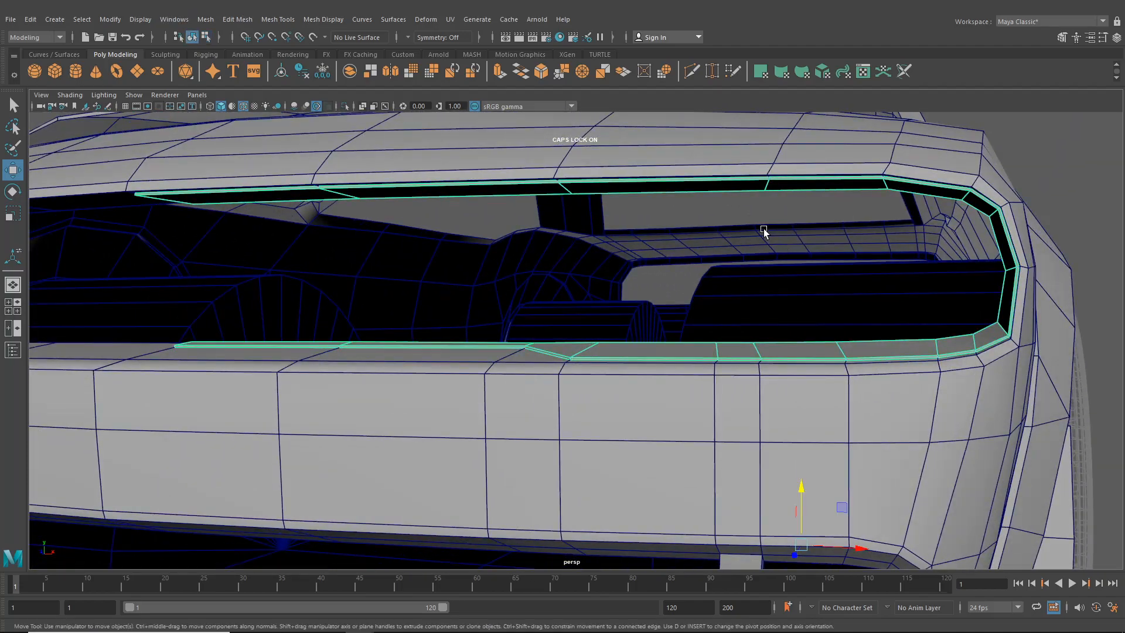
click(716, 202)
- Select the faces along the strip's lower section, from the centre end to the corner, and shift them slightly in height
scroll(744, 284, down, 5)
alt+drag(744, 286, 804, 377)
scroll(686, 380, up, 5)
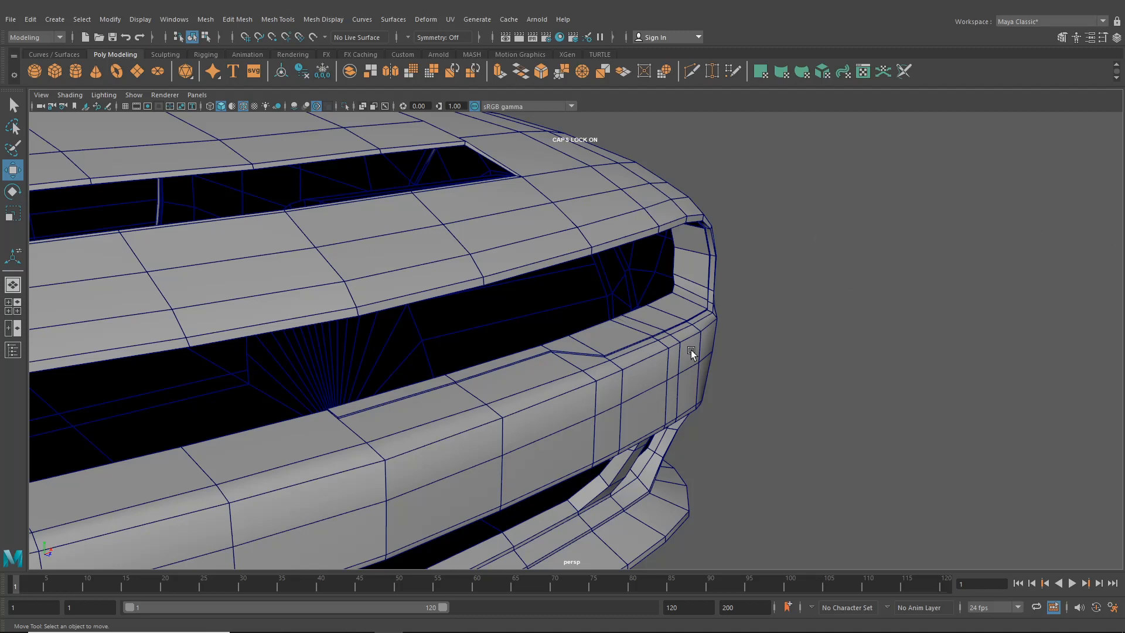
alt+drag(690, 350, 571, 360)
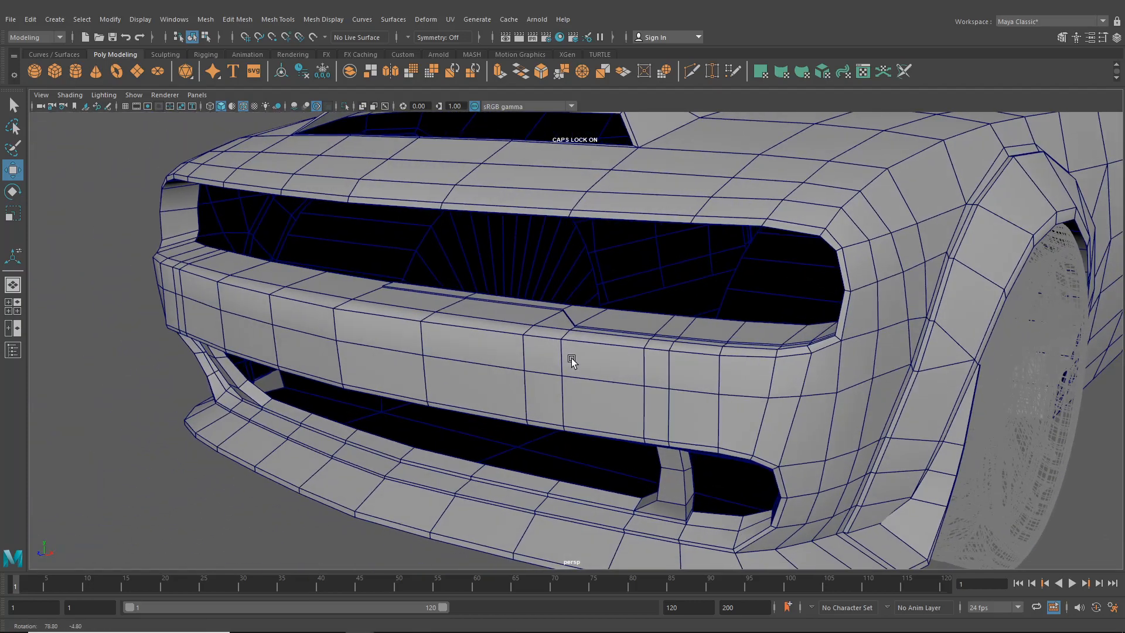
scroll(571, 360, up, 10)
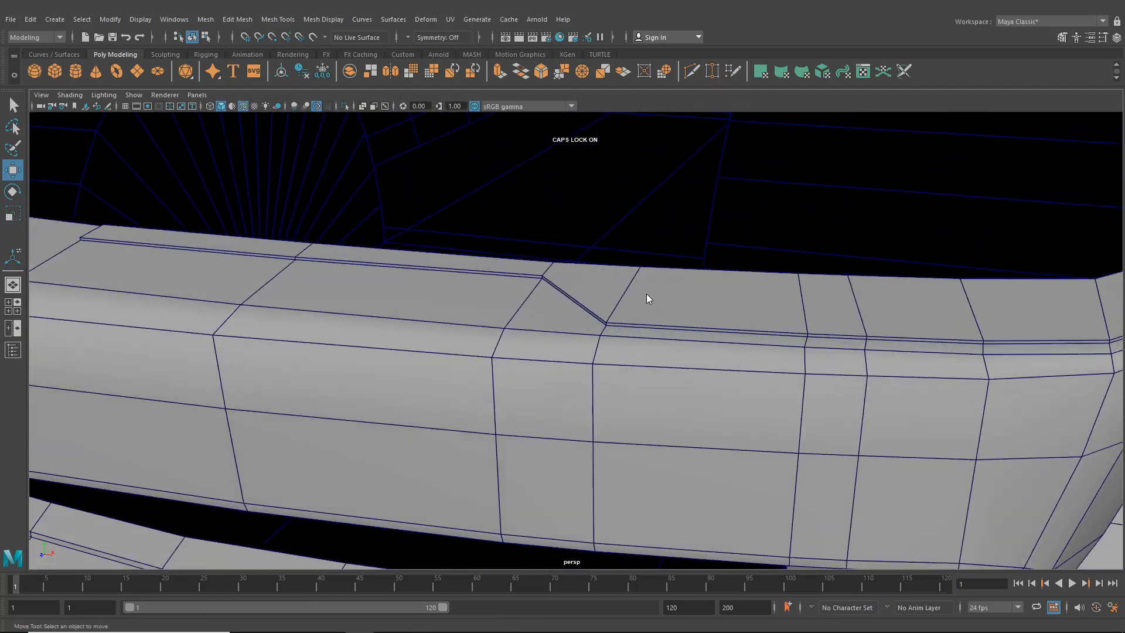
right_drag(646, 293, 643, 323)
click(276, 248)
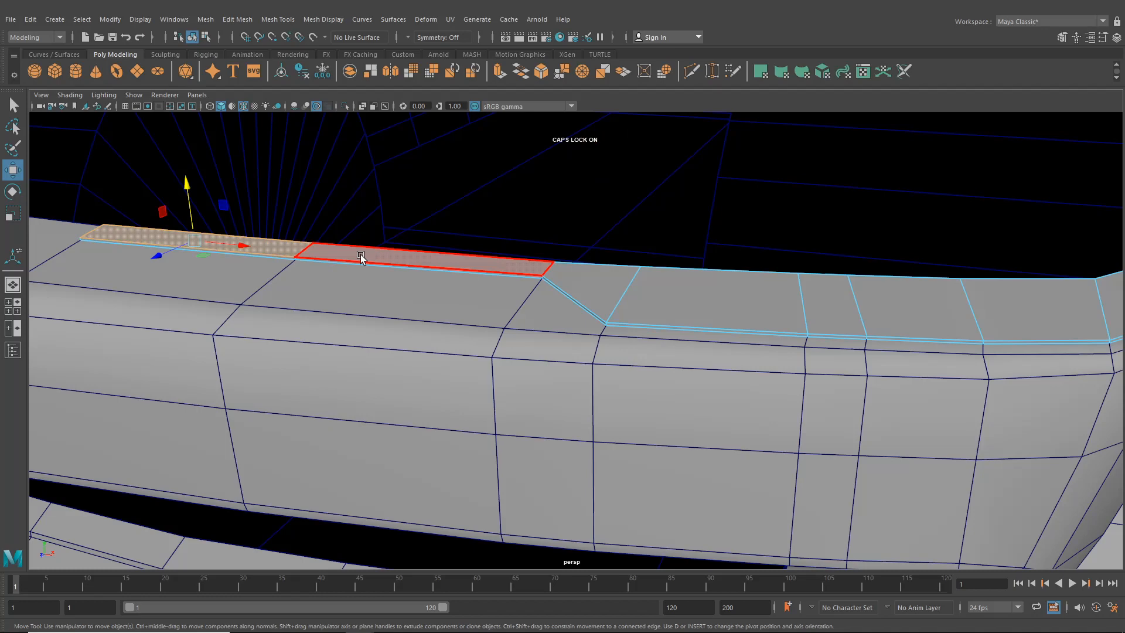
shift+click(471, 266)
shift+click(592, 287)
shift+click(715, 299)
shift+click(826, 305)
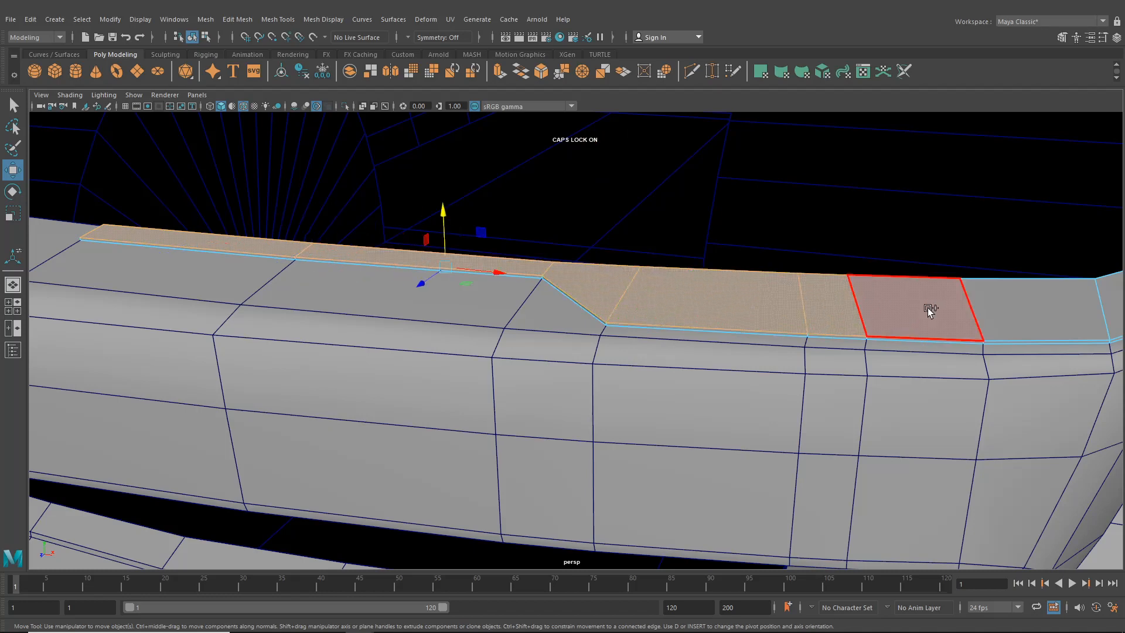
shift+click(928, 309)
shift+click(1016, 306)
alt+drag(926, 318, 907, 301)
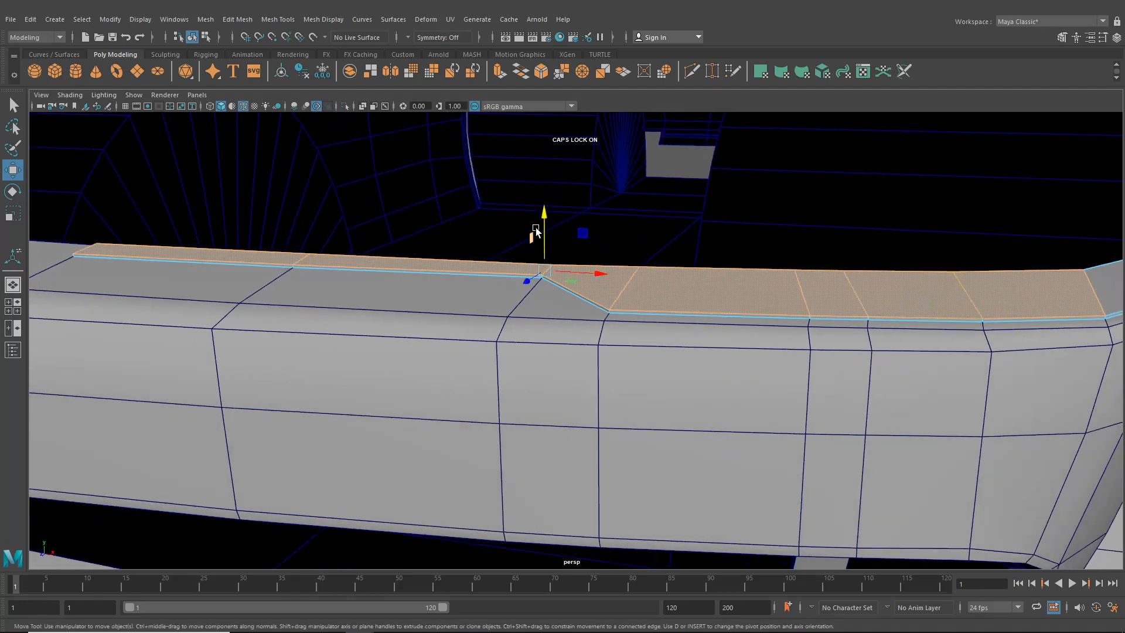
drag(544, 219, 544, 217)
- Select the strip's faces around the outer side and its corners and shift them slightly inward
alt+drag(816, 270, 586, 287)
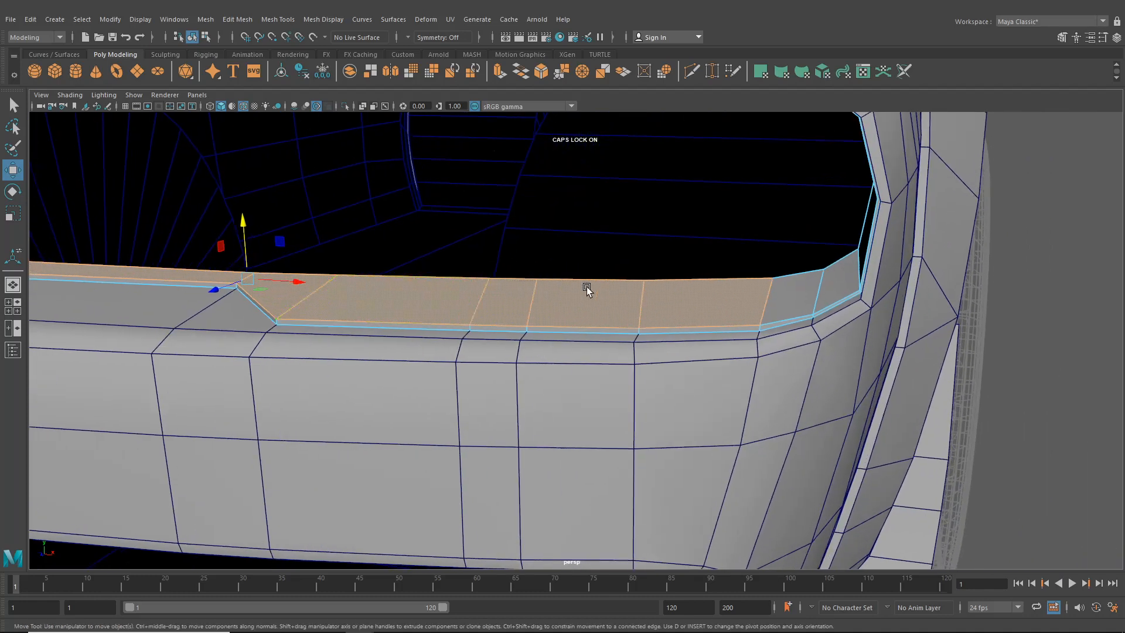
click(840, 286)
alt+drag(840, 286, 866, 276)
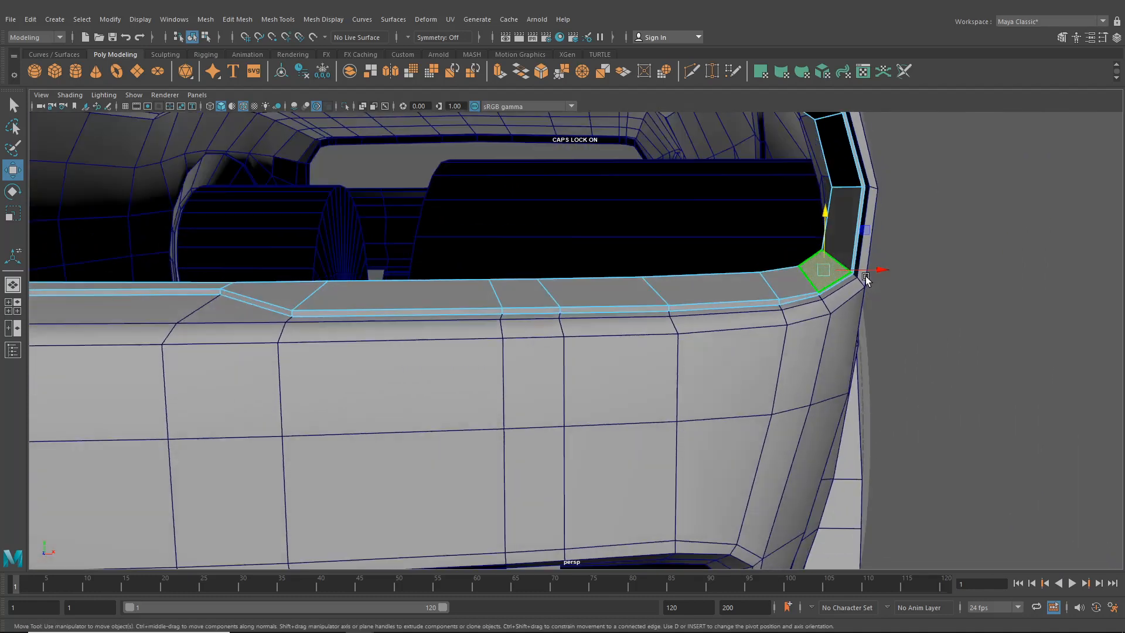
shift+click(844, 226)
shift+click(842, 177)
alt+drag(843, 191, 772, 198)
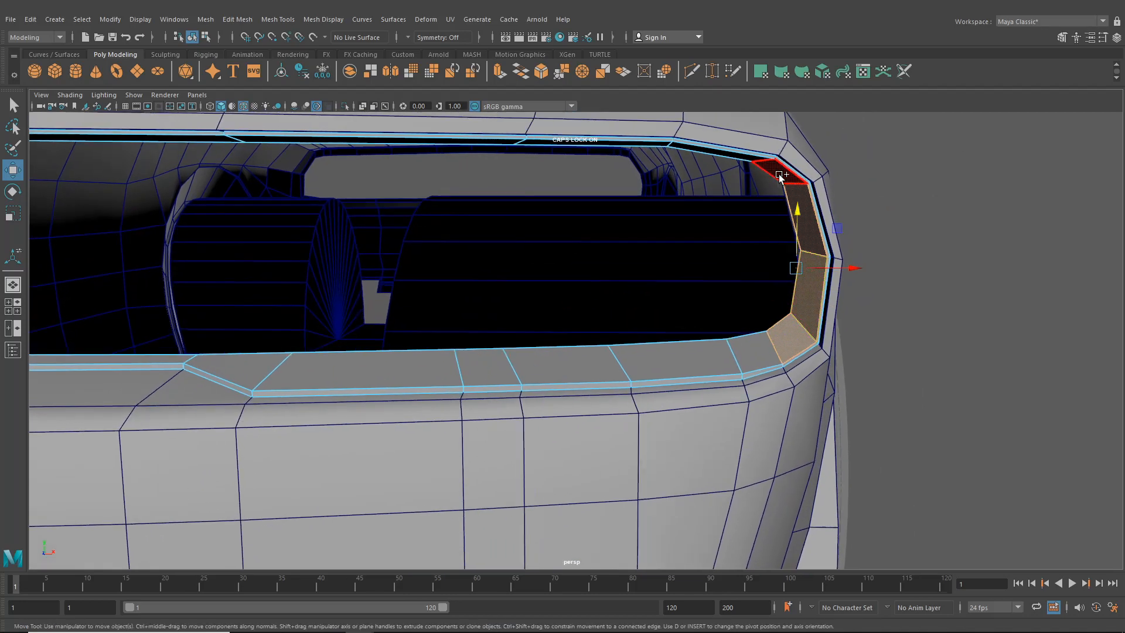
shift+click(781, 176)
click(844, 259)
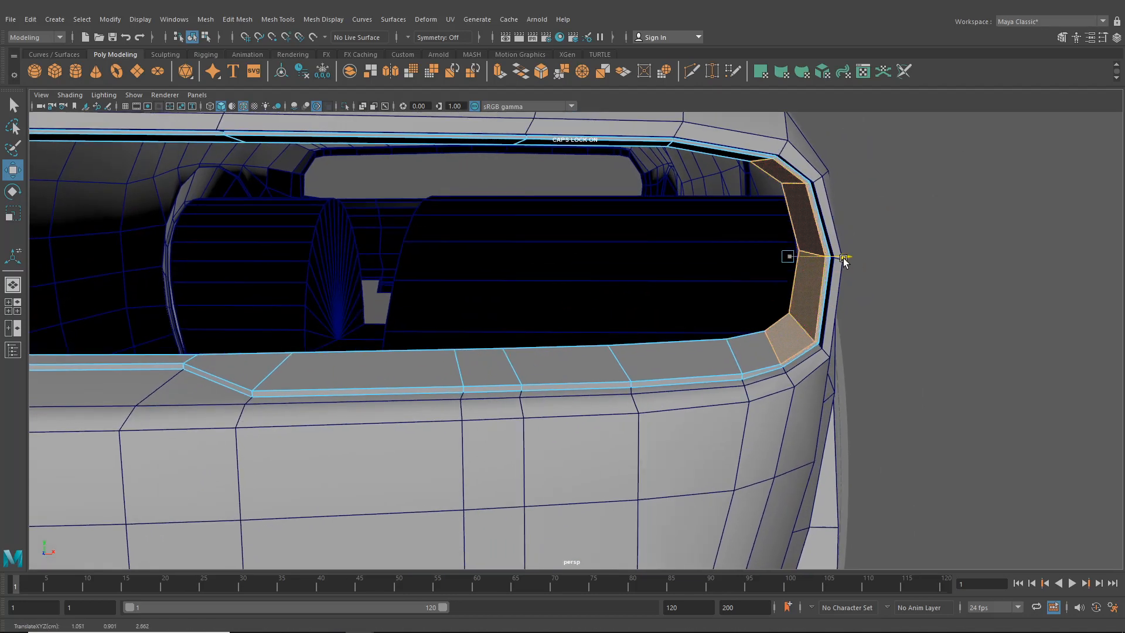
drag(844, 259, 842, 259)
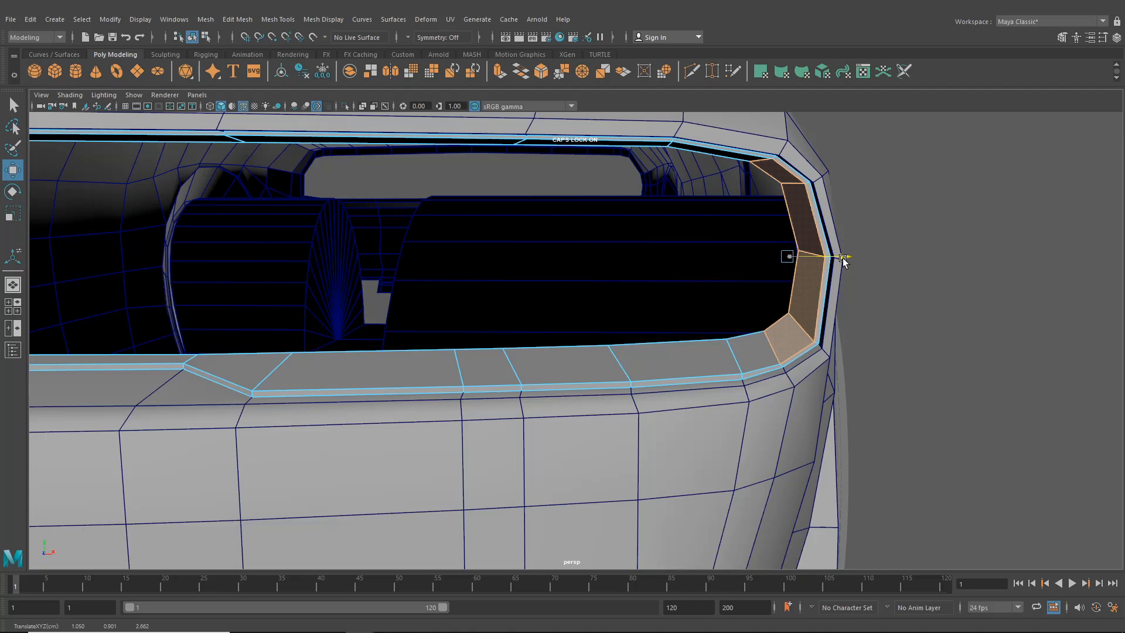
- Select the faces along the strip's upper section, shift them slightly in height, and finish editing the faces
click(712, 153)
shift+click(632, 147)
alt+drag(515, 228, 506, 201)
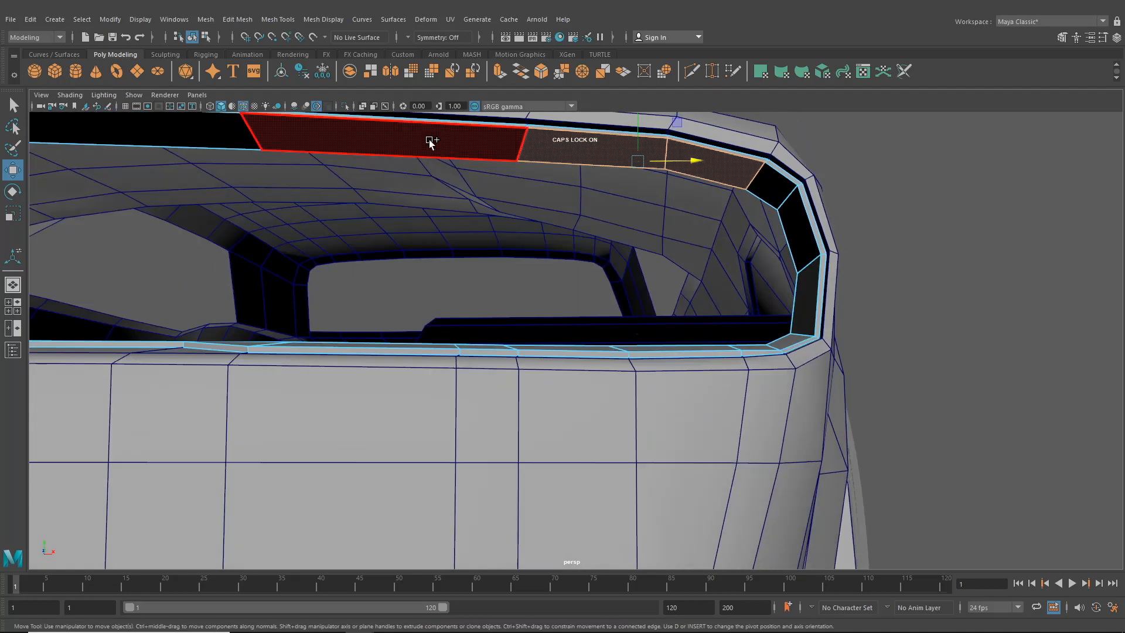
shift+click(430, 142)
alt+drag(619, 269, 661, 282)
shift+click(382, 202)
alt+drag(379, 269, 416, 273)
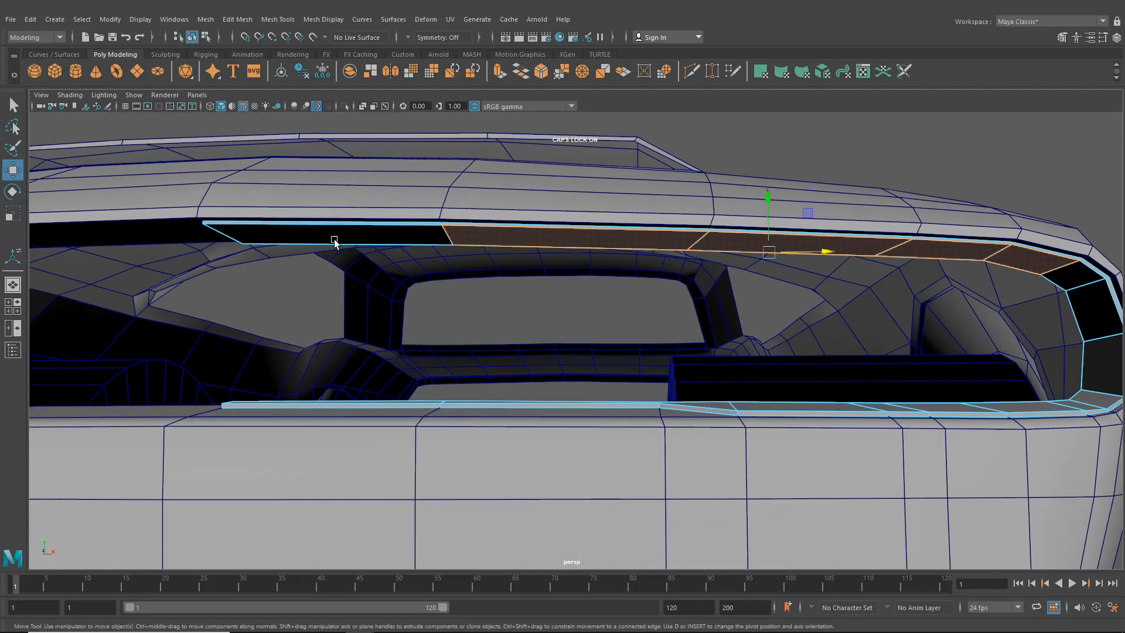
shift+click(334, 241)
alt+drag(592, 262, 662, 198)
alt+drag(785, 312, 726, 326)
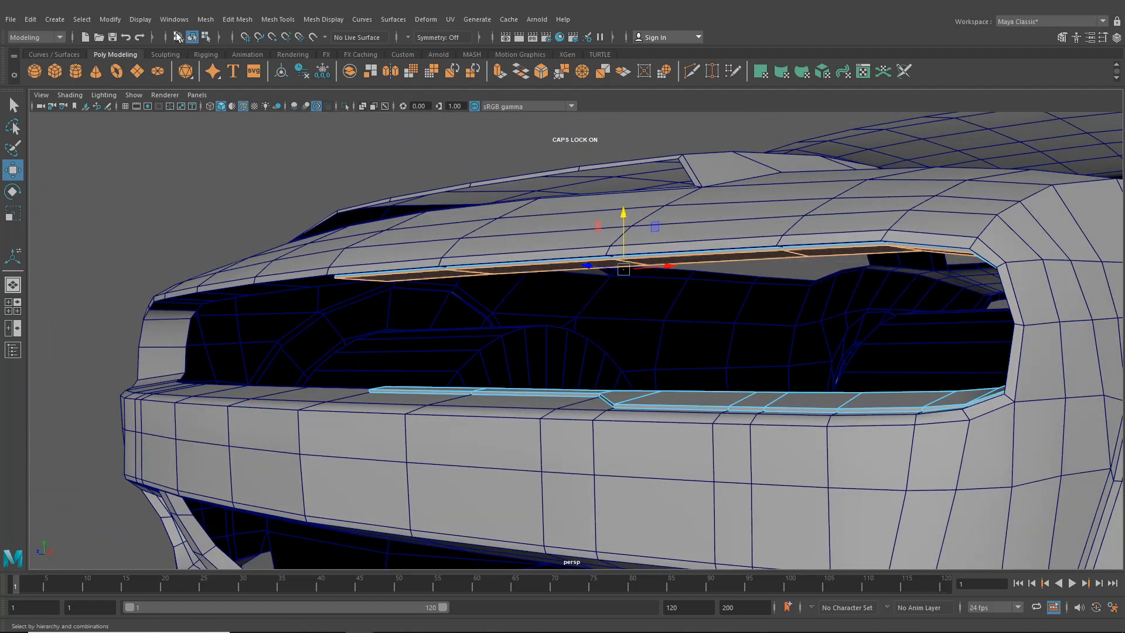
click(194, 37)
click(385, 293)
- Select the grille strip and adjust its lower end vertex at the car's centre line
alt+drag(384, 293, 592, 378)
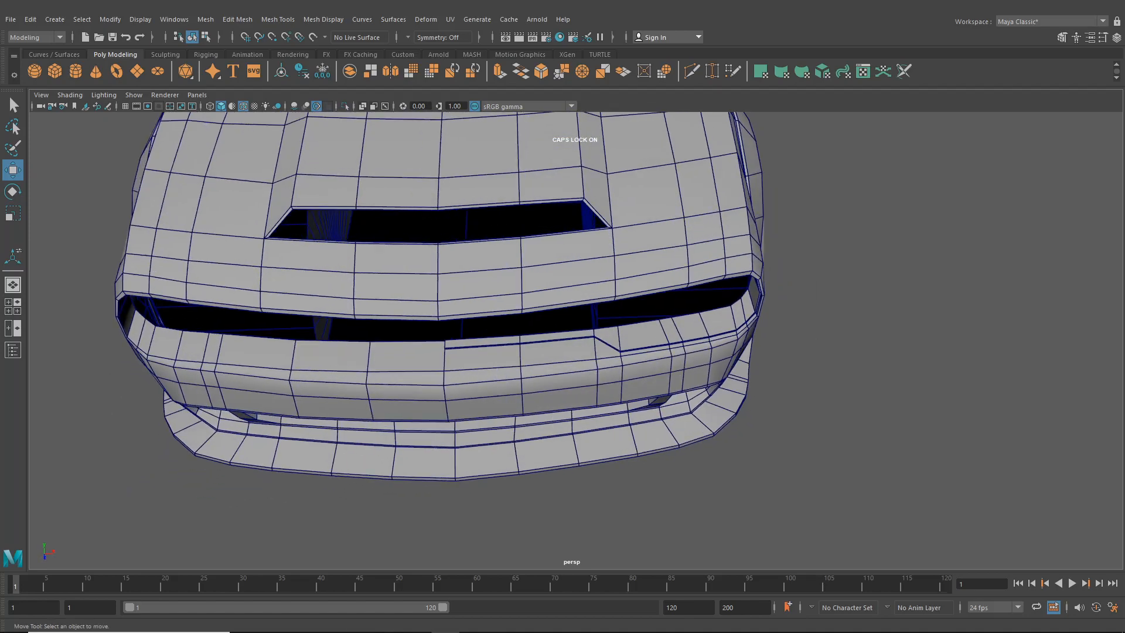
alt+drag(811, 230, 741, 262)
click(585, 313)
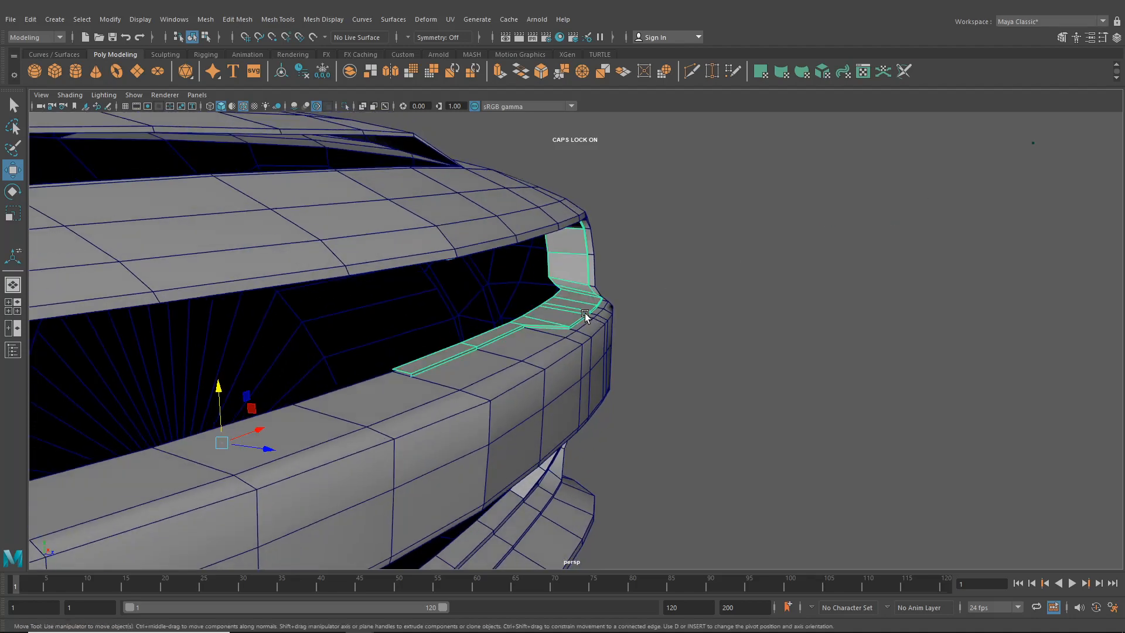
scroll(580, 310, up, 2)
alt+drag(617, 322, 611, 286)
right_drag(557, 274, 550, 289)
double_click(417, 311)
alt+drag(416, 311, 269, 234)
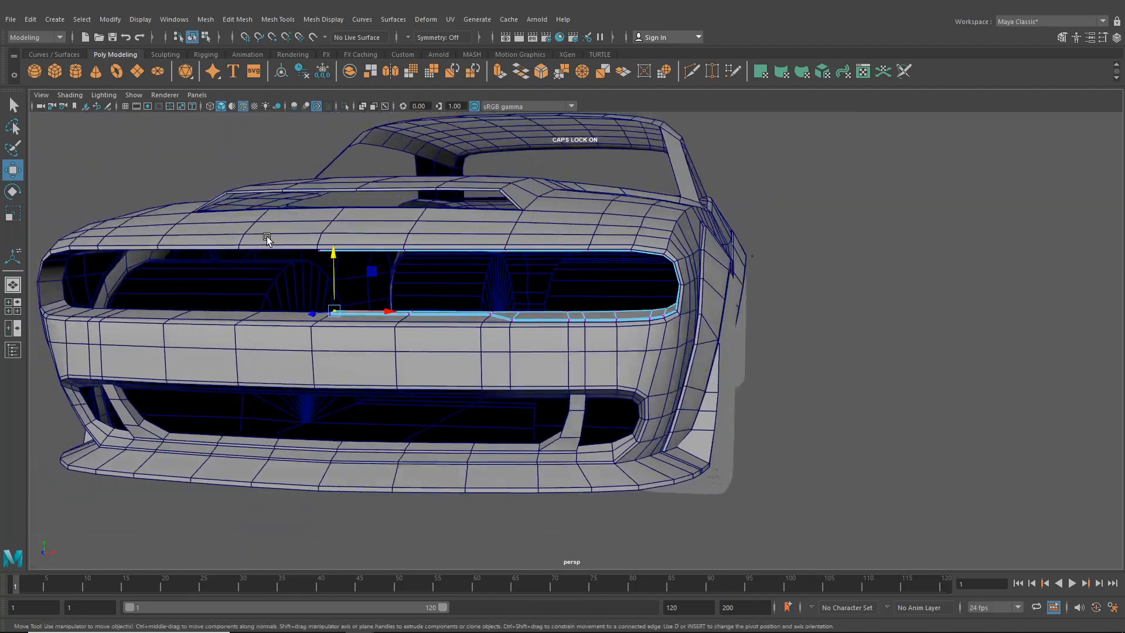
click(205, 37)
- Select the car body half and pick its open border edges around the lower grille opening
alt+drag(193, 125, 540, 385)
double_click(540, 416)
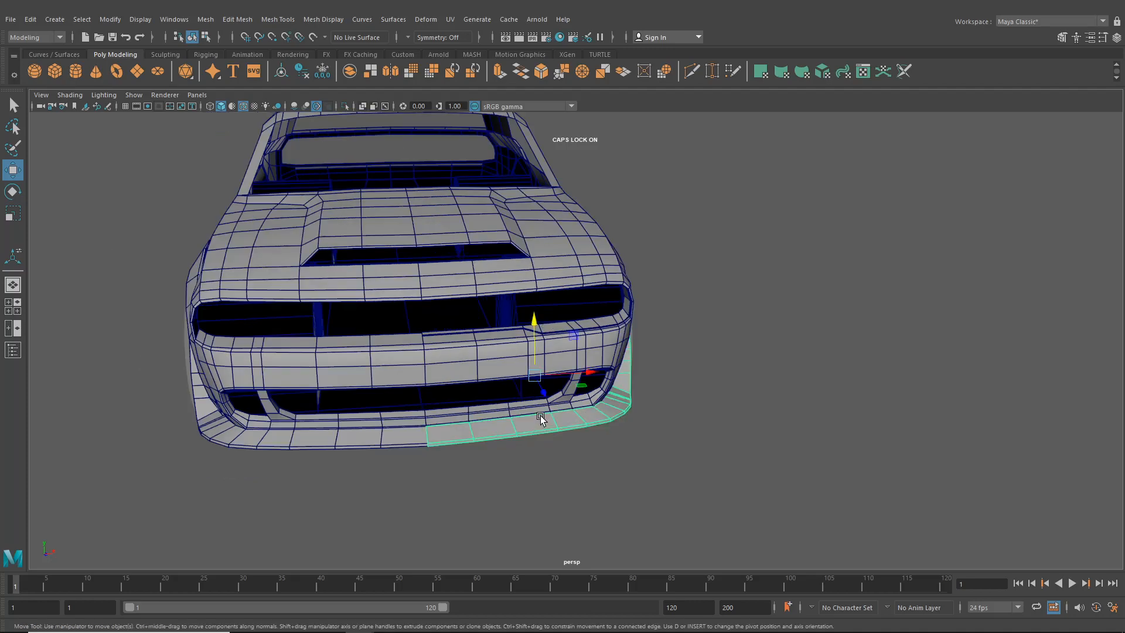
double_click(530, 406)
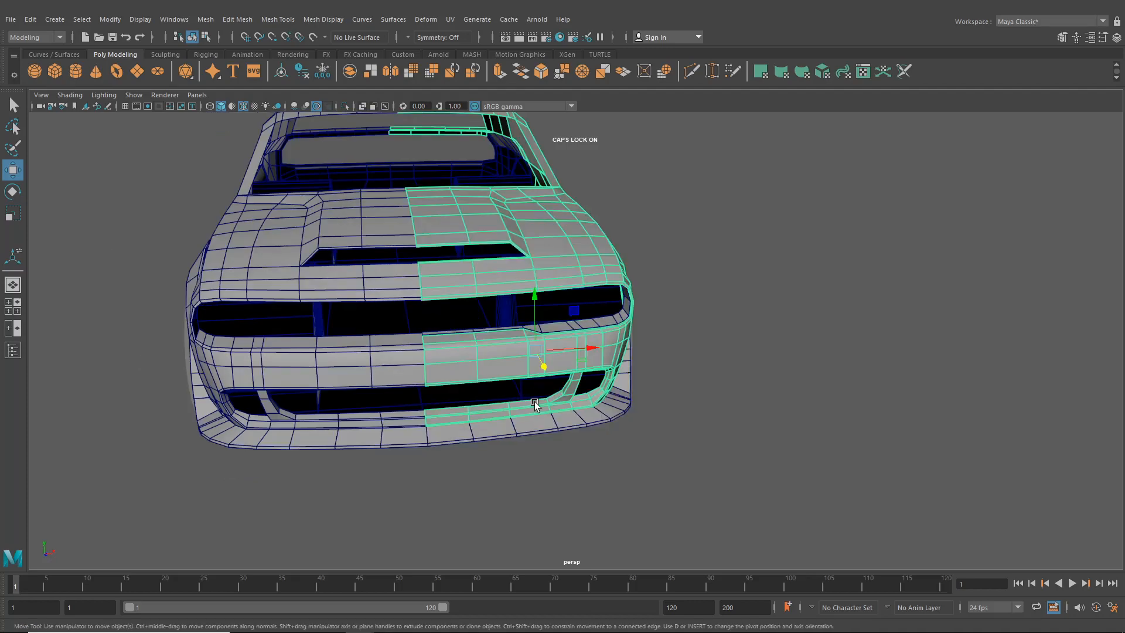
scroll(535, 402, up, 5)
alt+drag(550, 377, 579, 351)
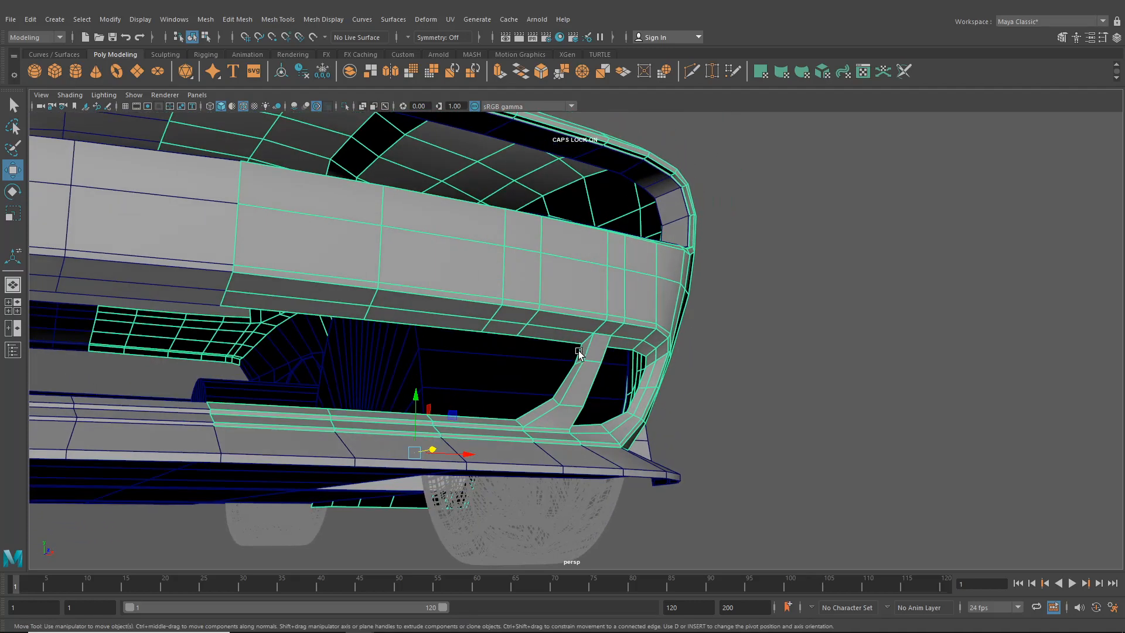
right_drag(579, 351, 582, 290)
double_click(576, 354)
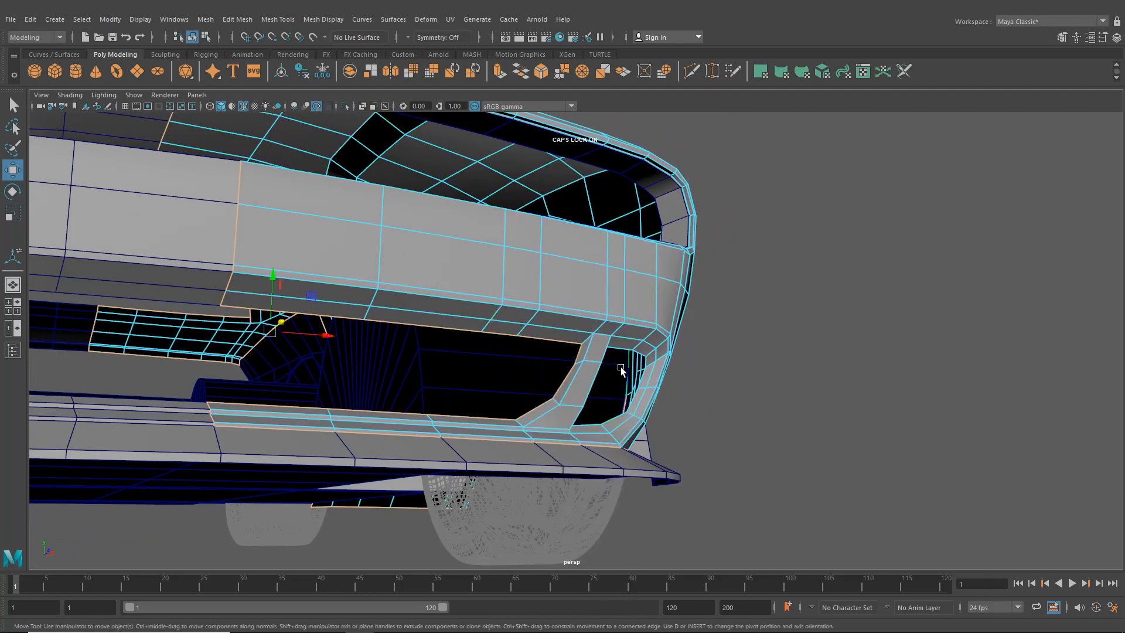
- Select the body's edges around the lower grille opening and the small side opening, and extrude them inward
alt+drag(617, 412, 537, 429)
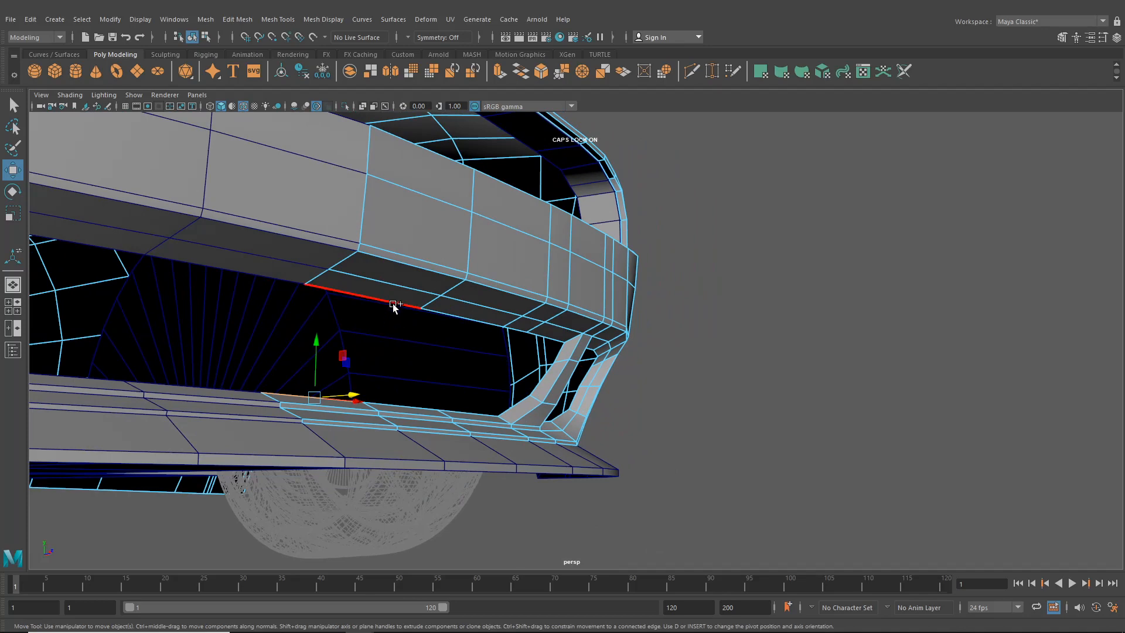
shift+click(394, 305)
shift+click(491, 326)
shift+click(523, 332)
shift+click(559, 348)
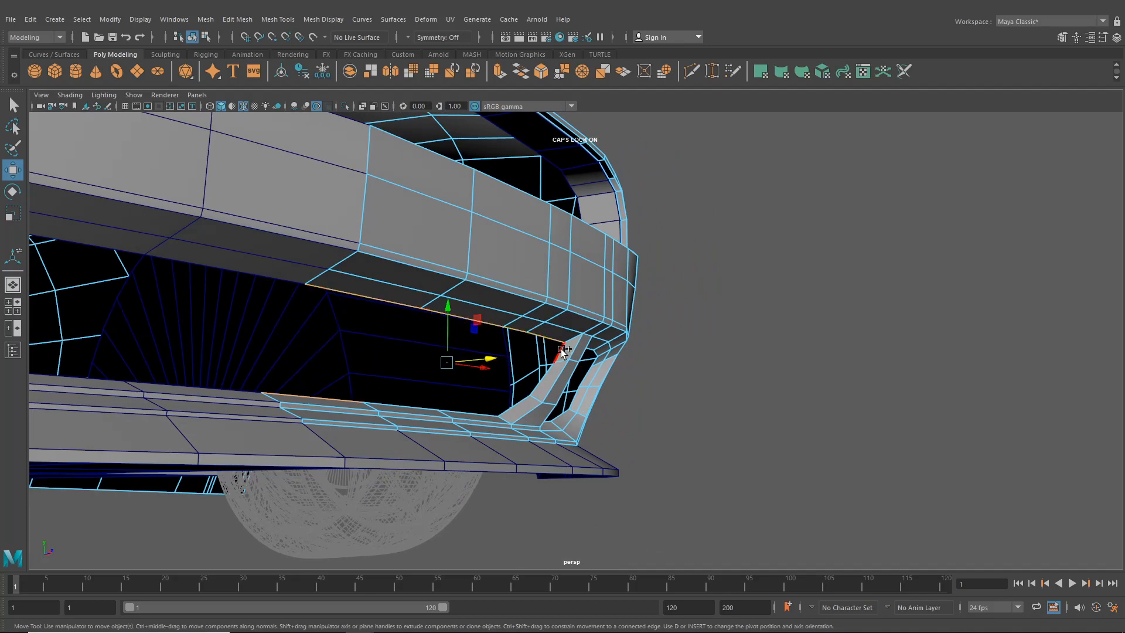
shift+click(556, 355)
shift+click(536, 386)
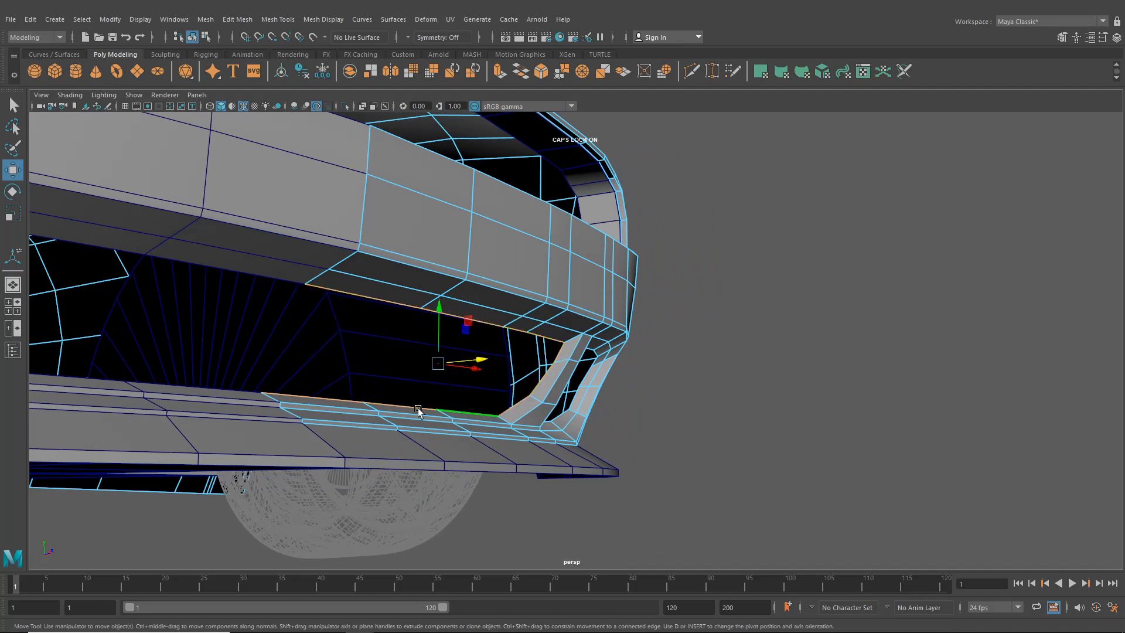
alt+drag(418, 412, 409, 410)
alt+drag(510, 423, 570, 381)
shift+double_click(509, 335)
key(ctrl+e)
click(666, 325)
alt+drag(571, 381, 494, 339)
- Shift the extruded inner vertices along the side opening's post horizontally and finish editing the vertices
right_drag(551, 341, 501, 299)
scroll(590, 326, up, 4)
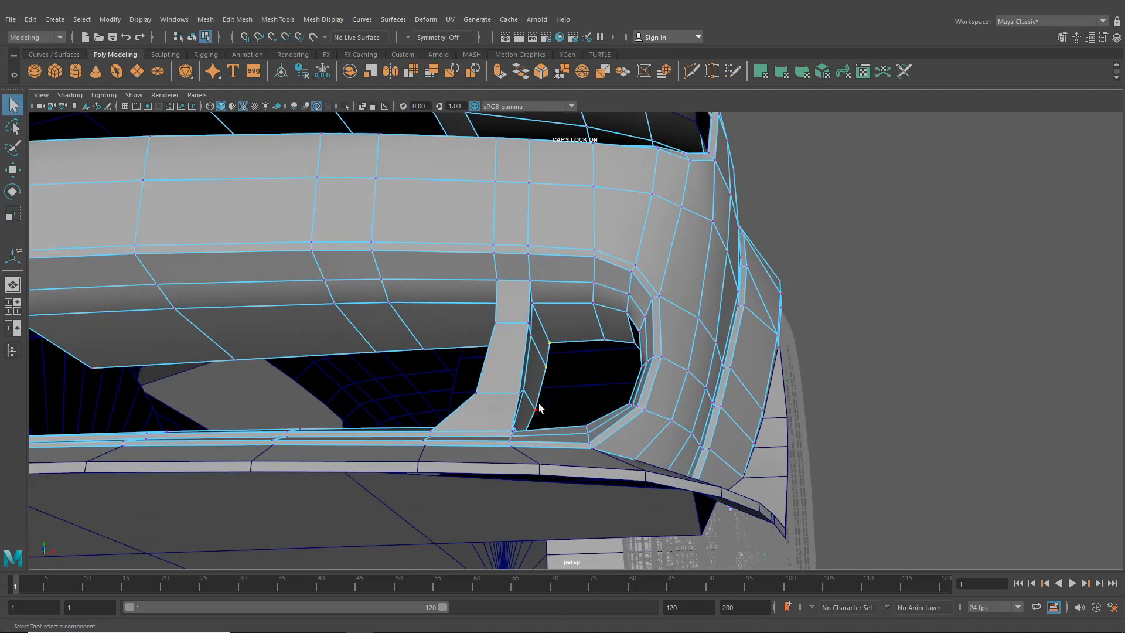
click(16, 171)
alt+drag(523, 267, 542, 328)
drag(598, 371, 565, 422)
drag(599, 378, 597, 378)
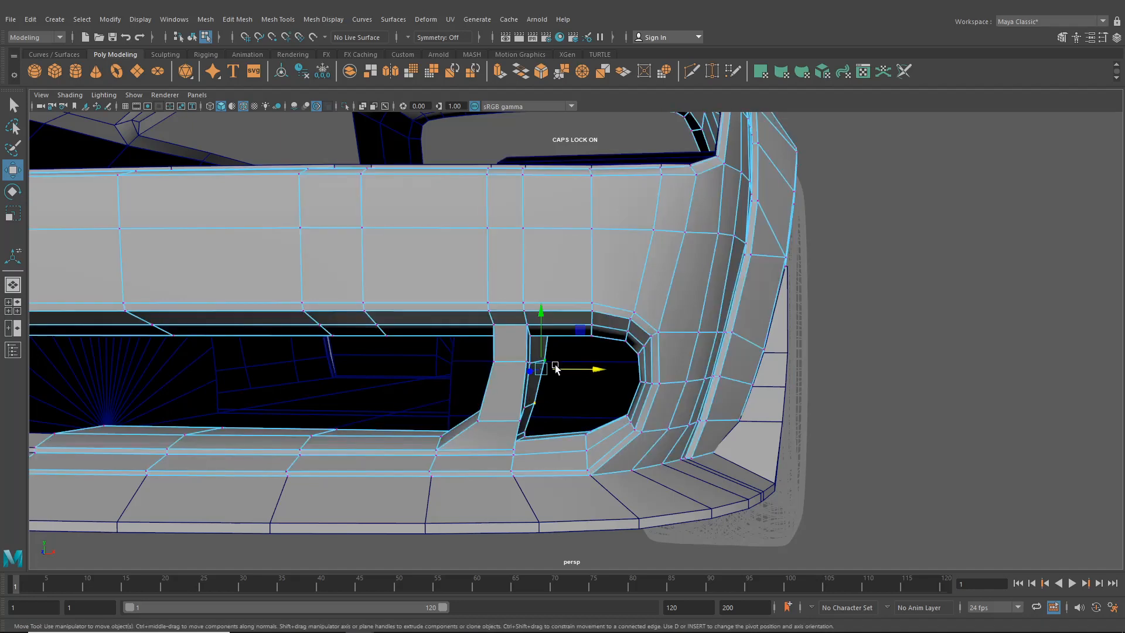
alt+drag(552, 366, 647, 387)
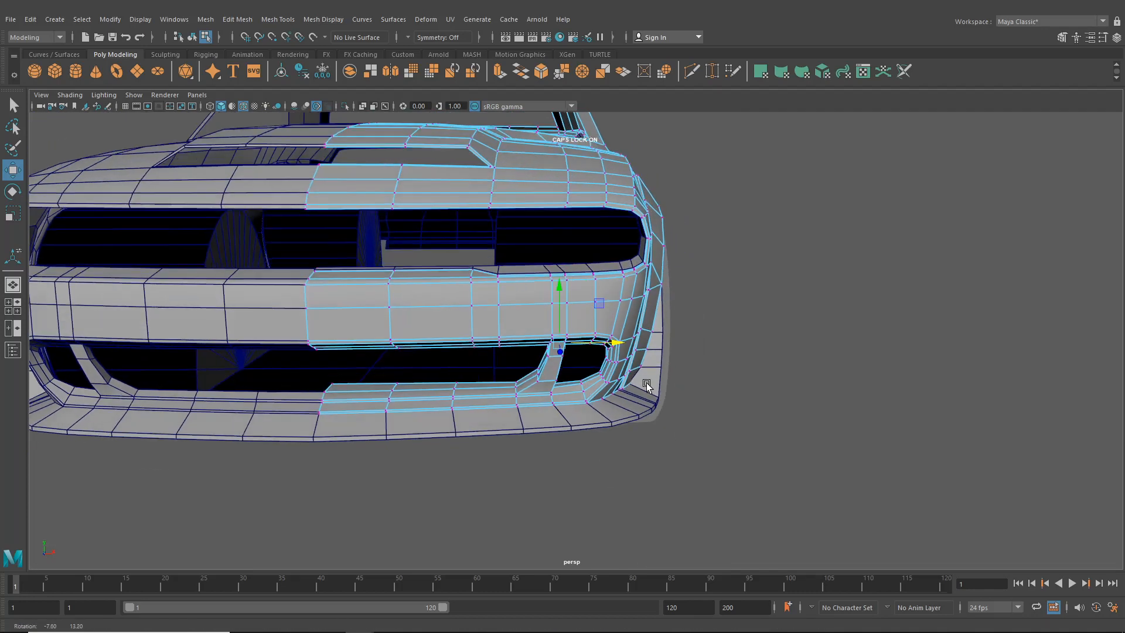
click(196, 37)
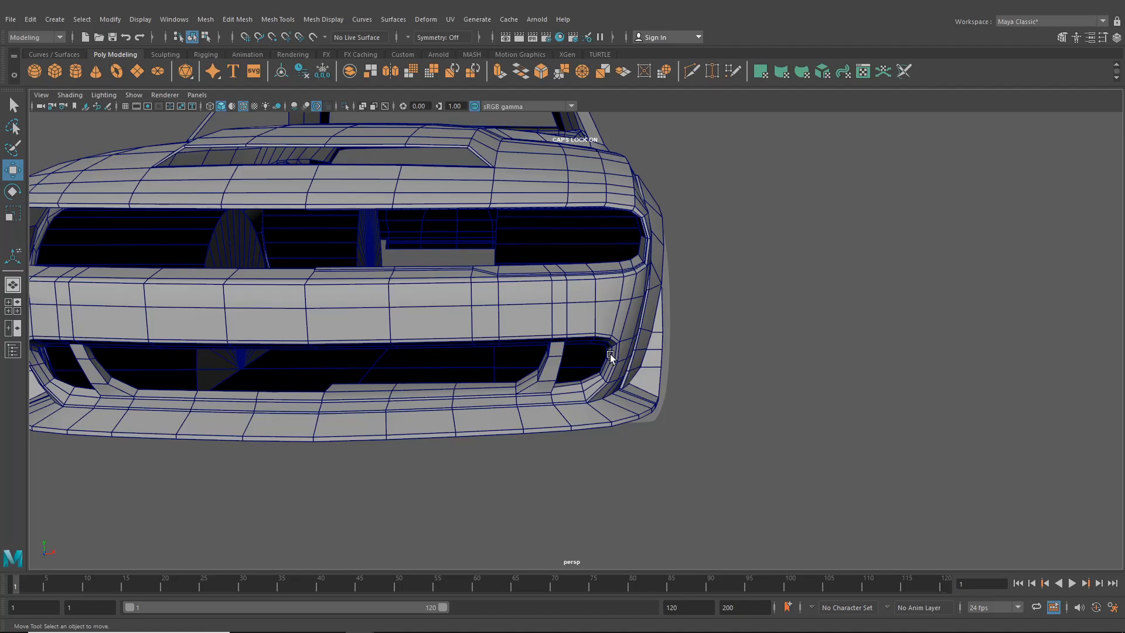
- Select the inner border edges around the main lower grille opening, along its upper edge, the side post and the bottom border
alt+drag(611, 356, 533, 322)
right_drag(534, 298, 532, 273)
alt+drag(486, 342, 520, 334)
scroll(525, 354, up, 3)
click(241, 326)
shift+click(316, 323)
shift+click(420, 315)
shift+click(555, 332)
shift+click(535, 351)
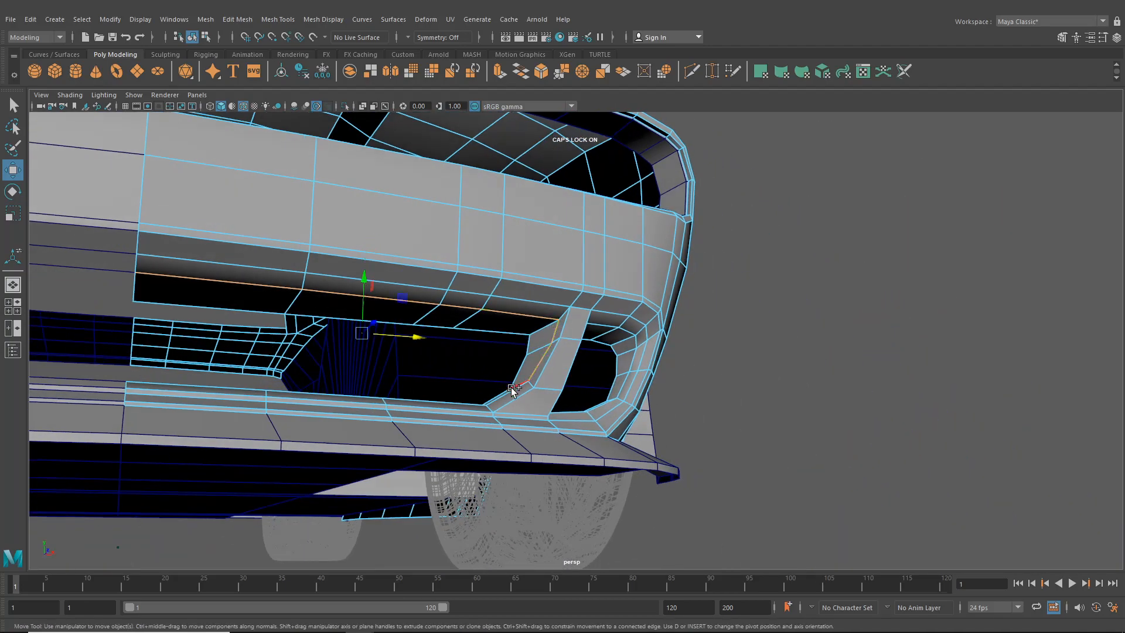
shift+click(510, 394)
alt+drag(494, 402, 322, 409)
shift+click(256, 423)
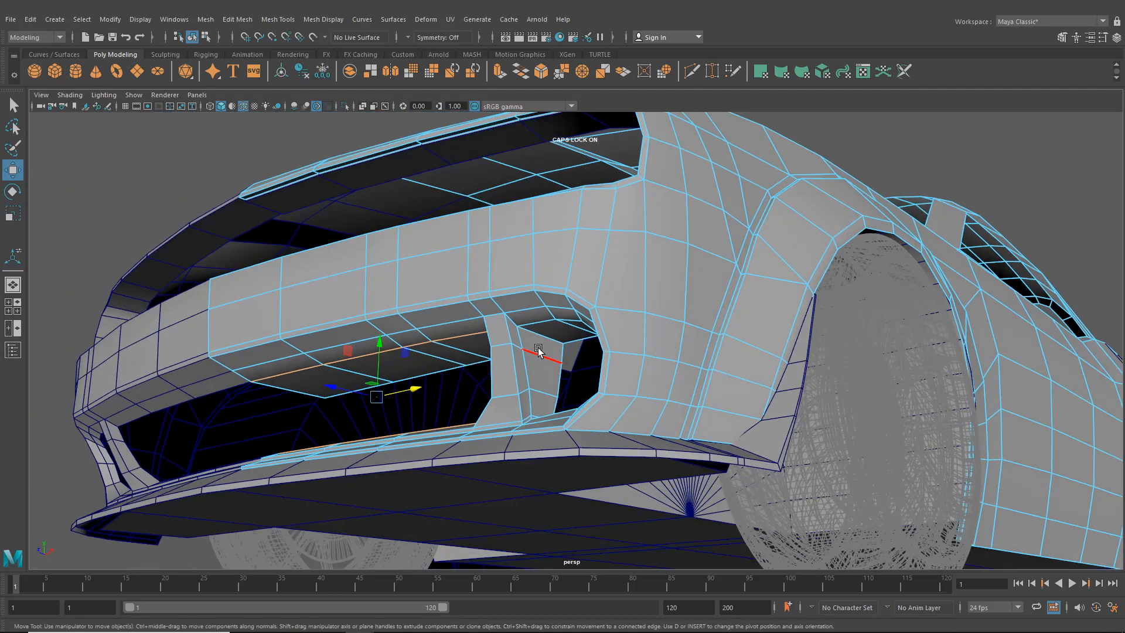
- Add the inner border edges all around the small side opening, including those along its post, to the edge selection
shift+click(542, 324)
shift+click(566, 322)
alt+drag(542, 341, 625, 335)
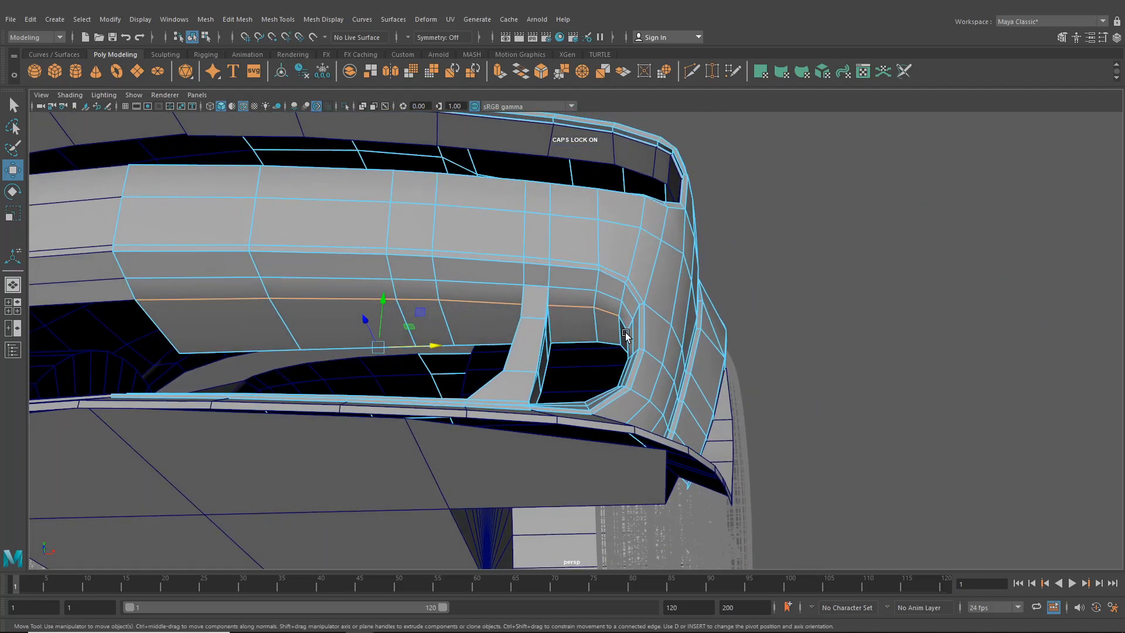
shift+click(625, 323)
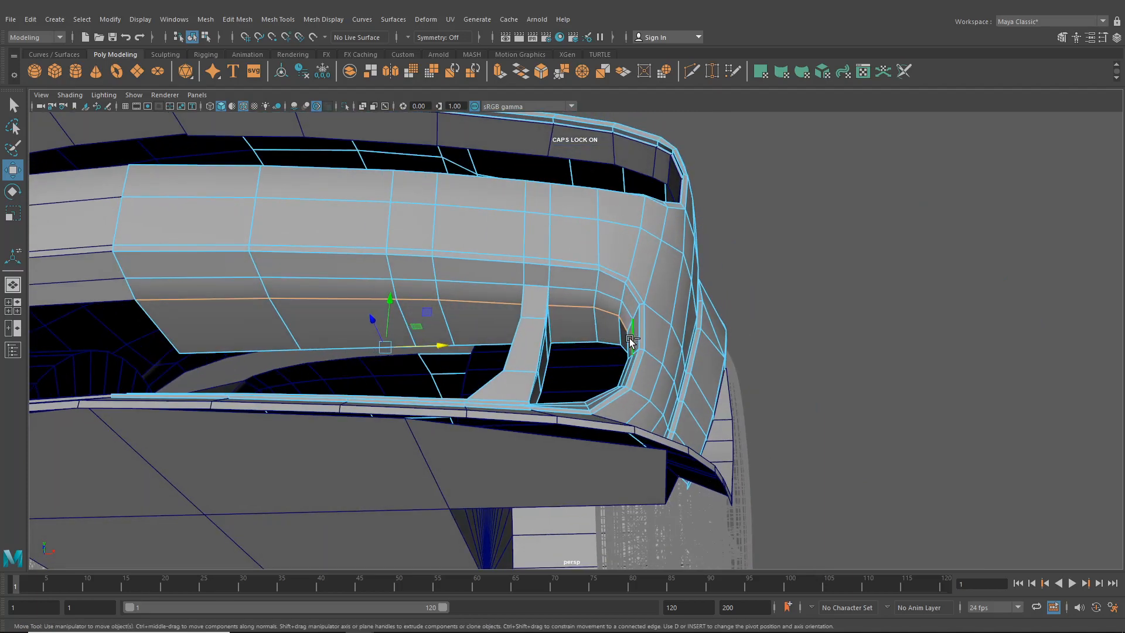
scroll(629, 341, up, 2)
alt+middle_drag(630, 340, 560, 315)
alt+drag(560, 316, 596, 343)
shift+click(596, 343)
shift+click(581, 379)
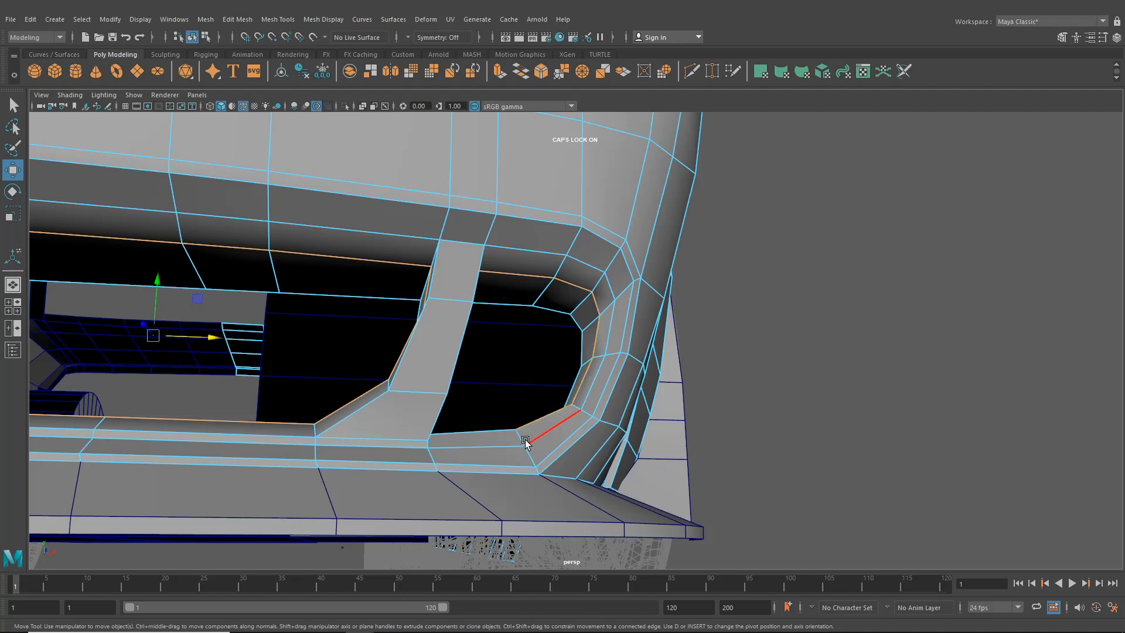
alt+drag(525, 442, 417, 455)
scroll(417, 455, up, 1)
alt+middle_drag(417, 454, 490, 403)
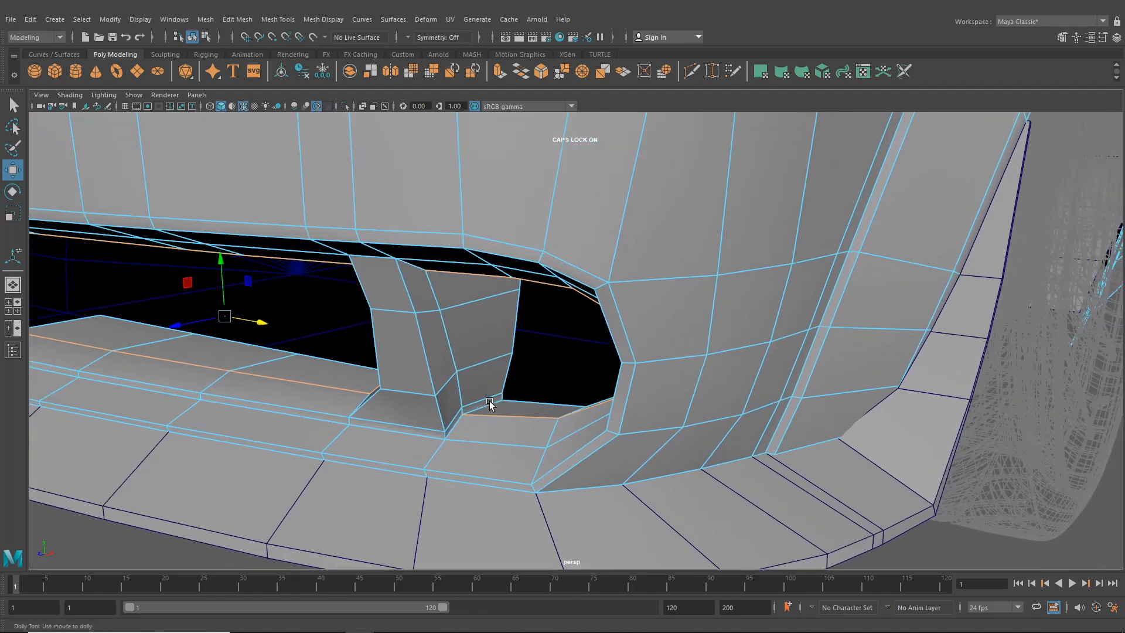
scroll(490, 403, up, 2)
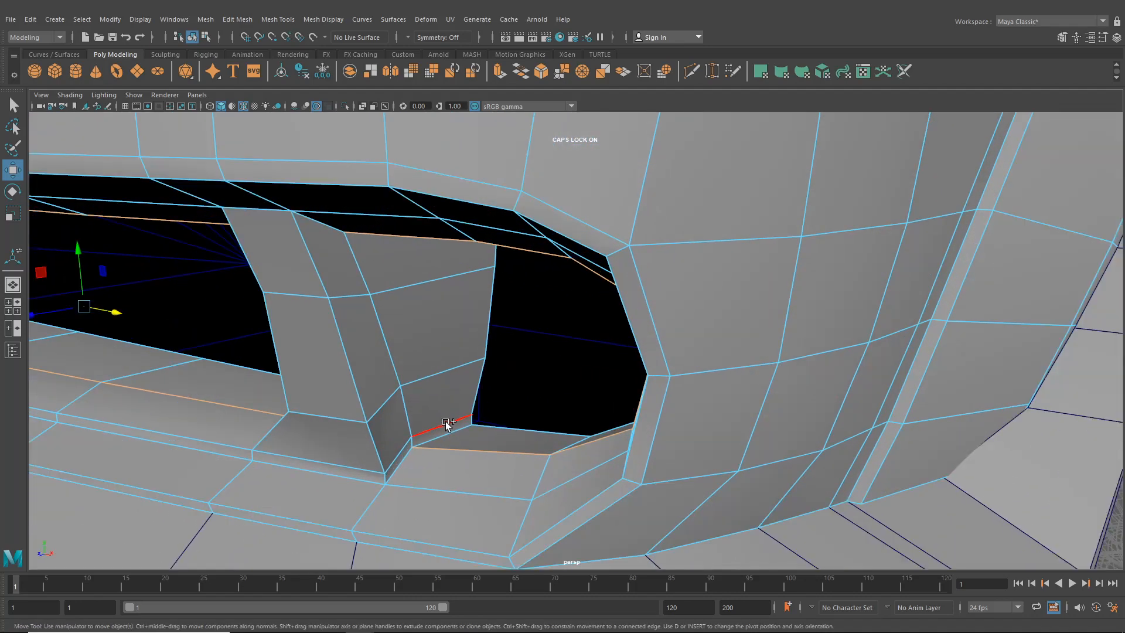
shift+click(405, 412)
shift+click(356, 276)
- Extrude the selected border edges toward the inside of both openings to form a narrow lip
scroll(484, 335, down, 5)
alt+drag(484, 335, 546, 310)
key(ctrl+b)
scroll(543, 311, up, 4)
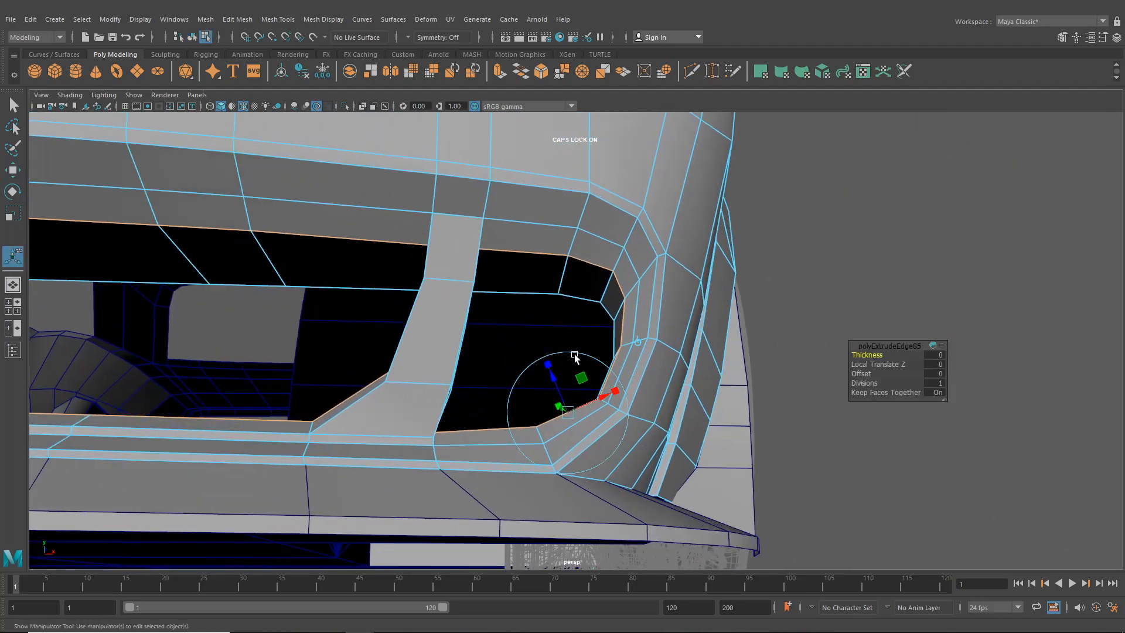
drag(552, 377, 629, 376)
- Switch to vertex editing and align the new lip's vertices along the grille-side face of the post, nudging them horizontally and vertically
right_drag(704, 243, 646, 247)
click(13, 106)
click(10, 171)
alt+middle_drag(883, 286, 733, 321)
scroll(730, 320, up, 3)
drag(752, 307, 749, 307)
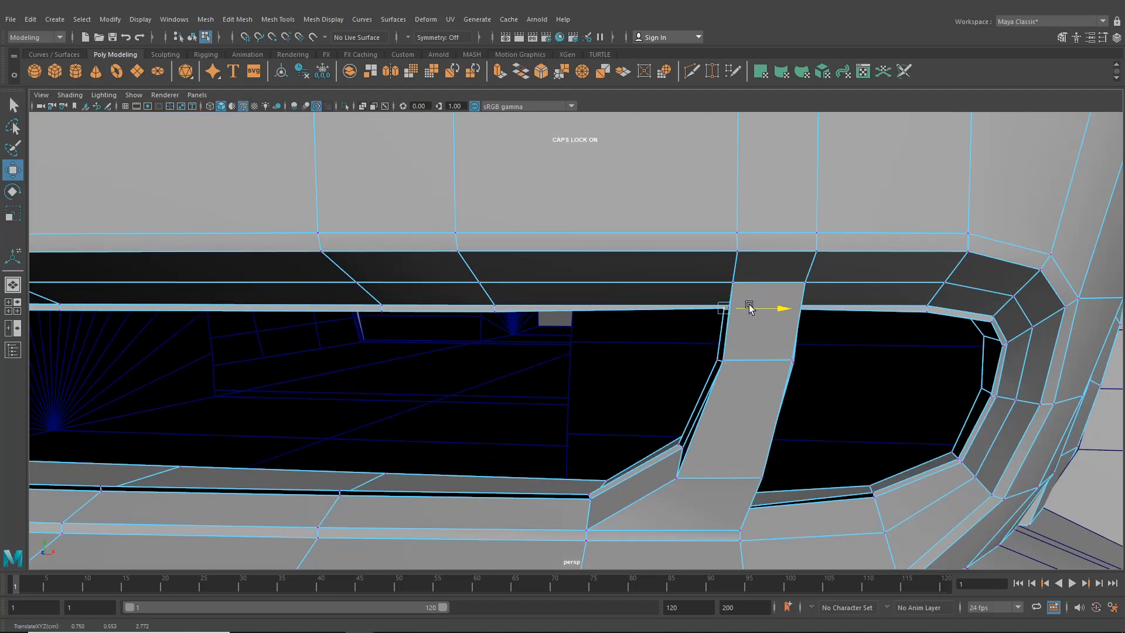
drag(718, 271, 721, 275)
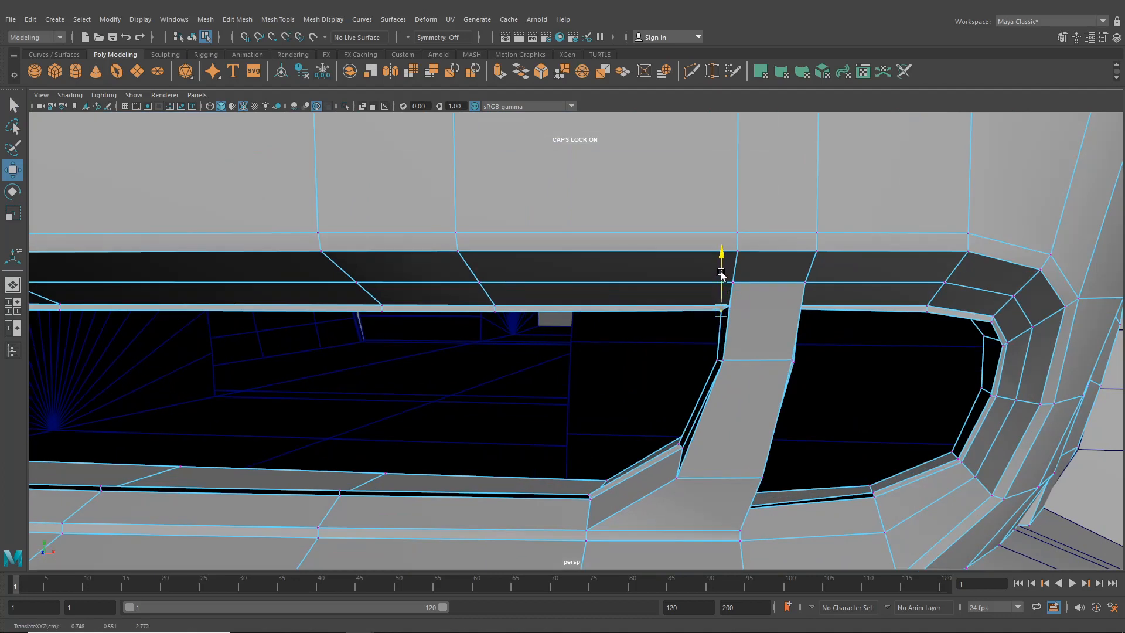
click(718, 364)
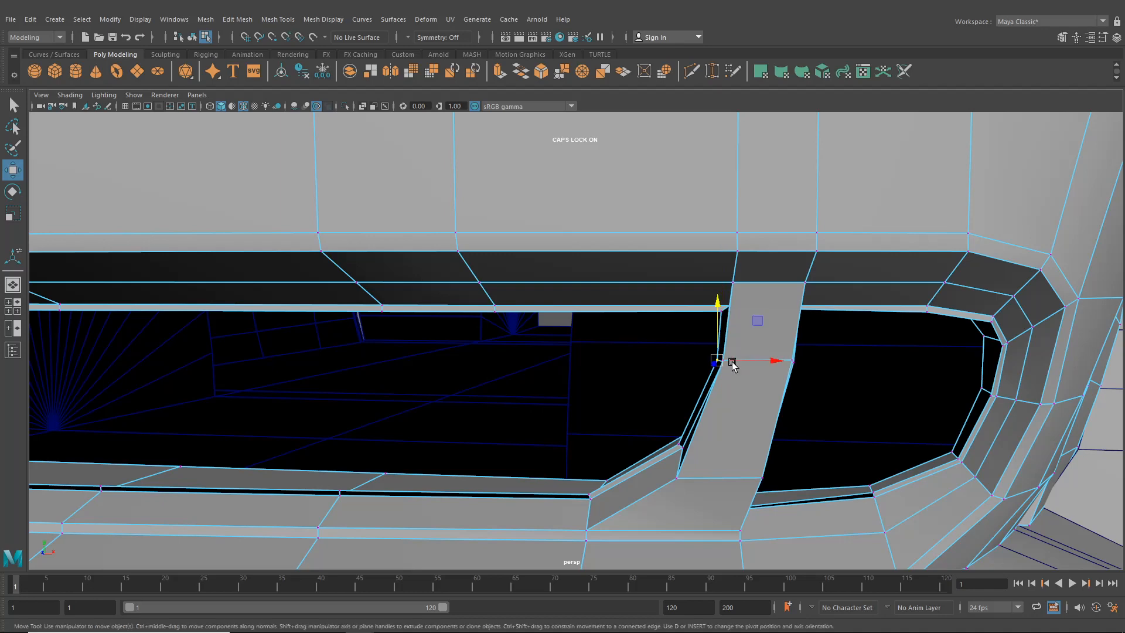
click(680, 445)
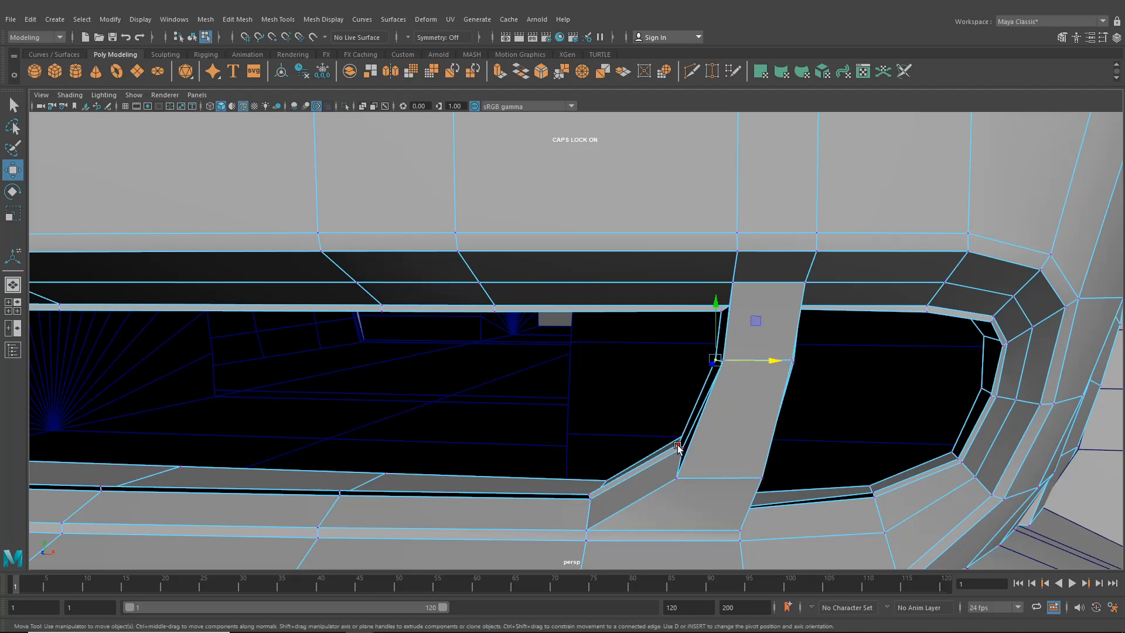
alt+drag(679, 445, 737, 403)
- Select the lip vertices along the main opening's bottom border, from the post to the centre line, and raise them slightly
click(622, 461)
alt+drag(500, 463, 578, 394)
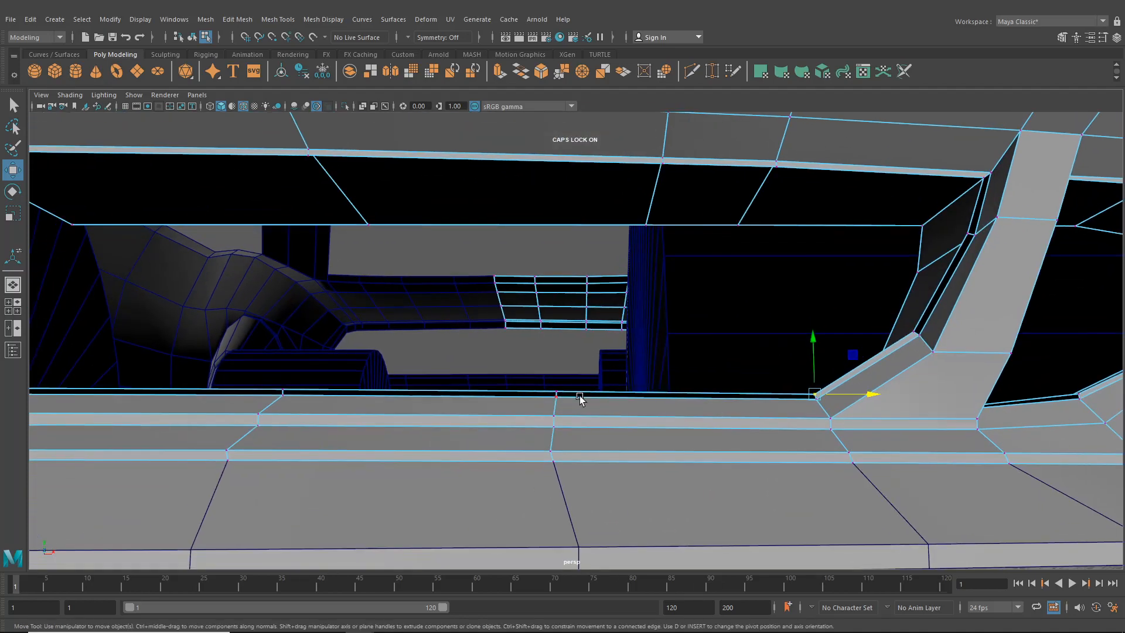
shift+click(555, 391)
shift+click(288, 388)
alt+middle_drag(289, 387, 534, 397)
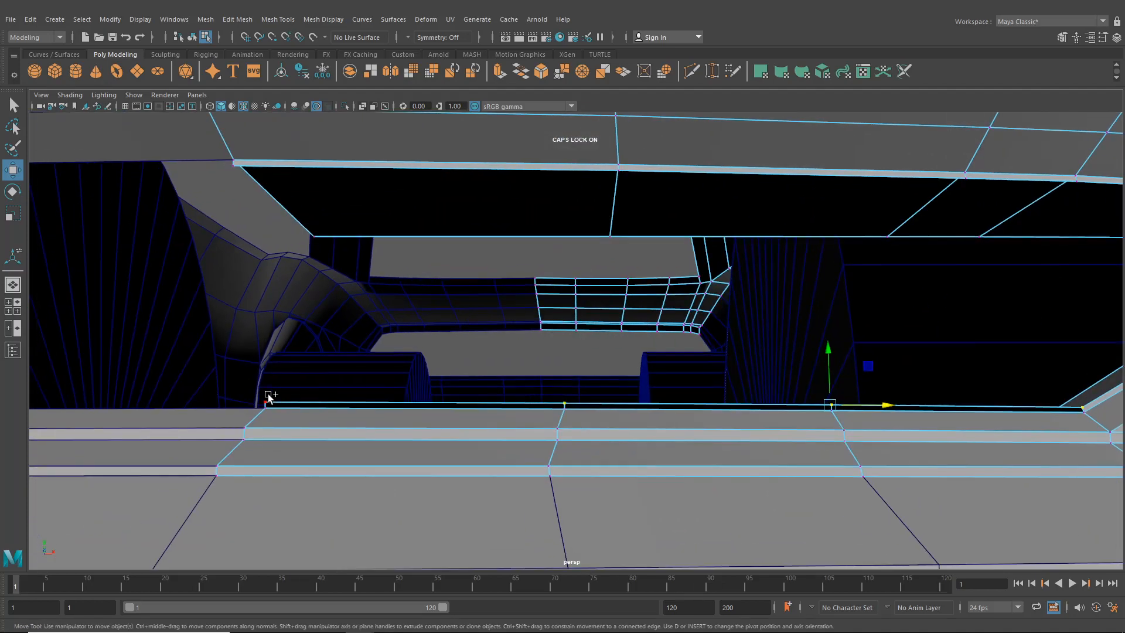
shift+click(268, 400)
drag(686, 352, 686, 349)
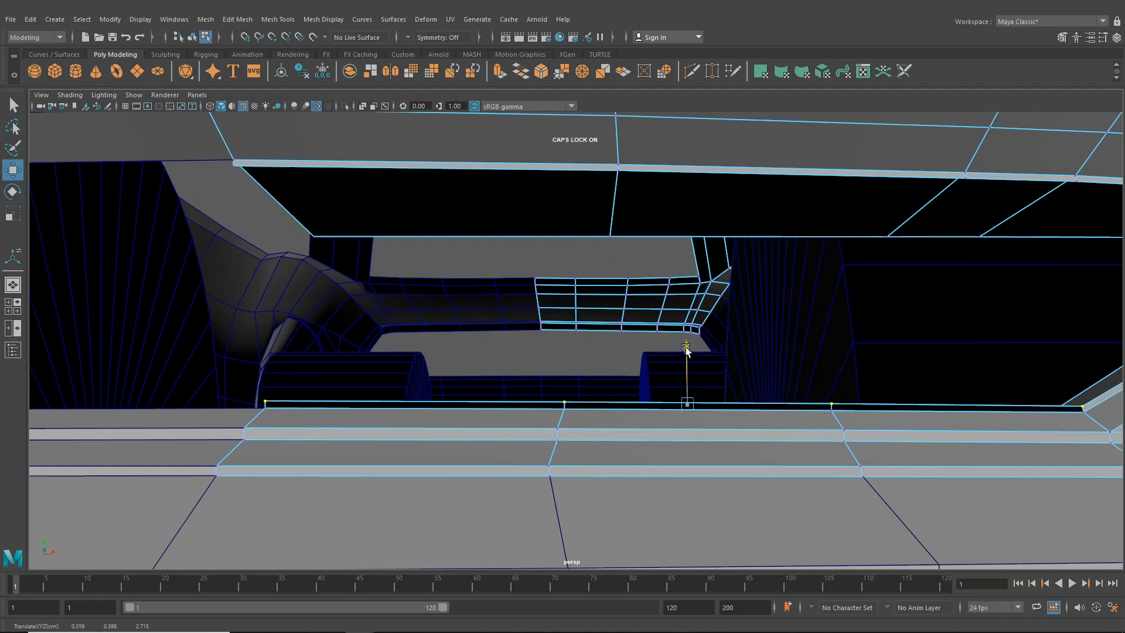
- Select the lip vertices at the foot of the post inside the side opening and raise them slightly
alt+right_drag(725, 361, 703, 360)
alt+middle_drag(702, 361, 576, 393)
alt+drag(576, 393, 563, 392)
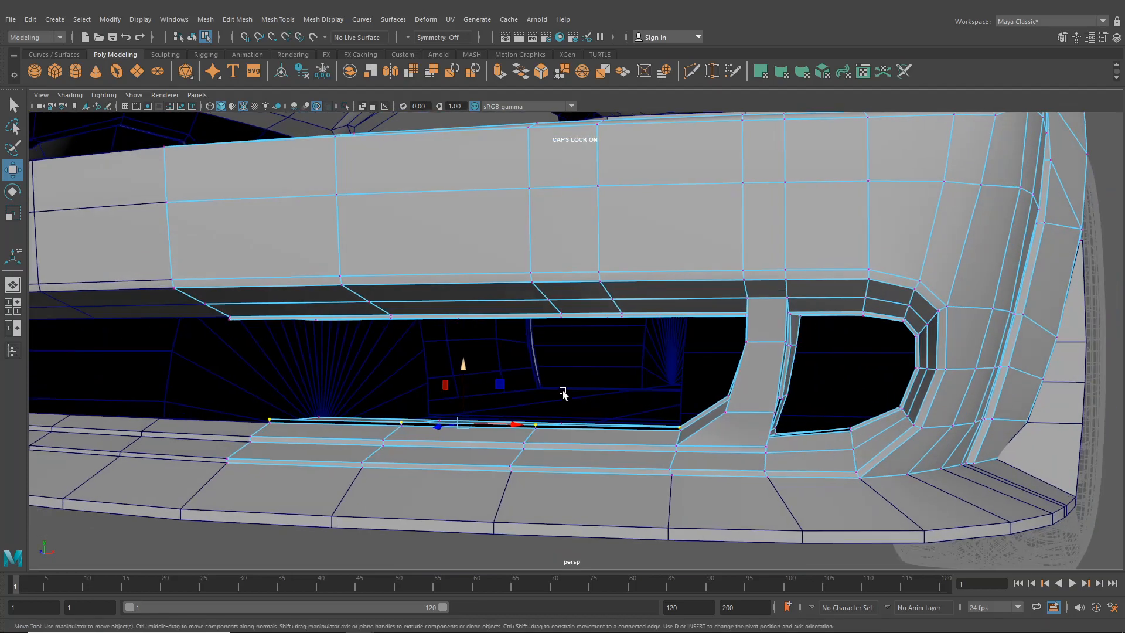
alt+middle_drag(815, 335, 661, 335)
alt+right_drag(660, 335, 673, 353)
alt+right_drag(634, 396, 618, 450)
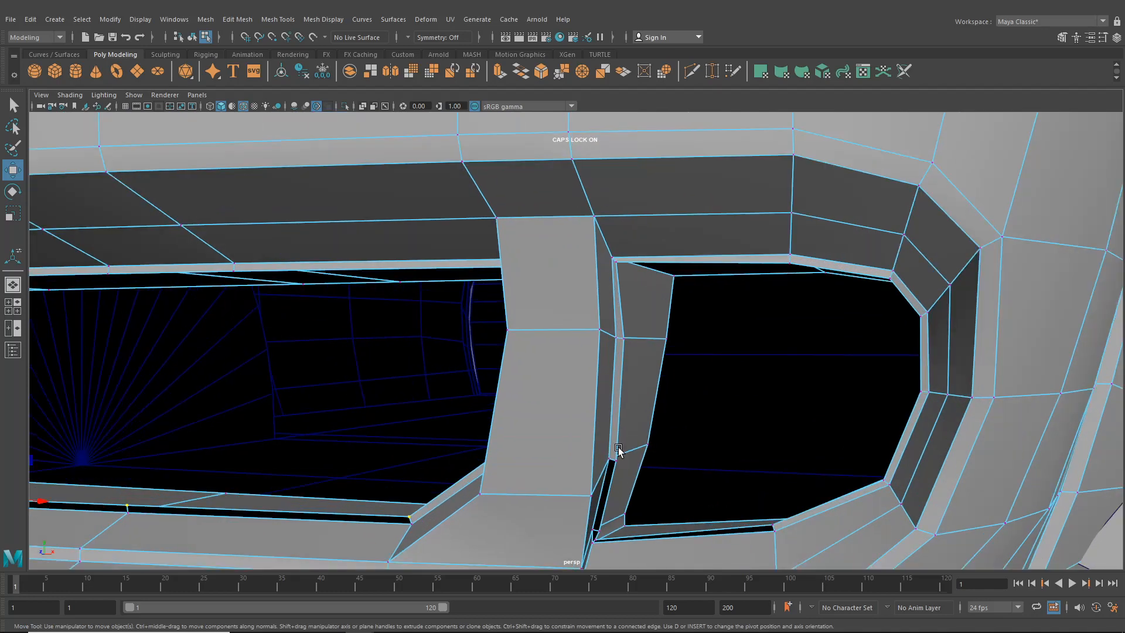
drag(607, 544, 609, 405)
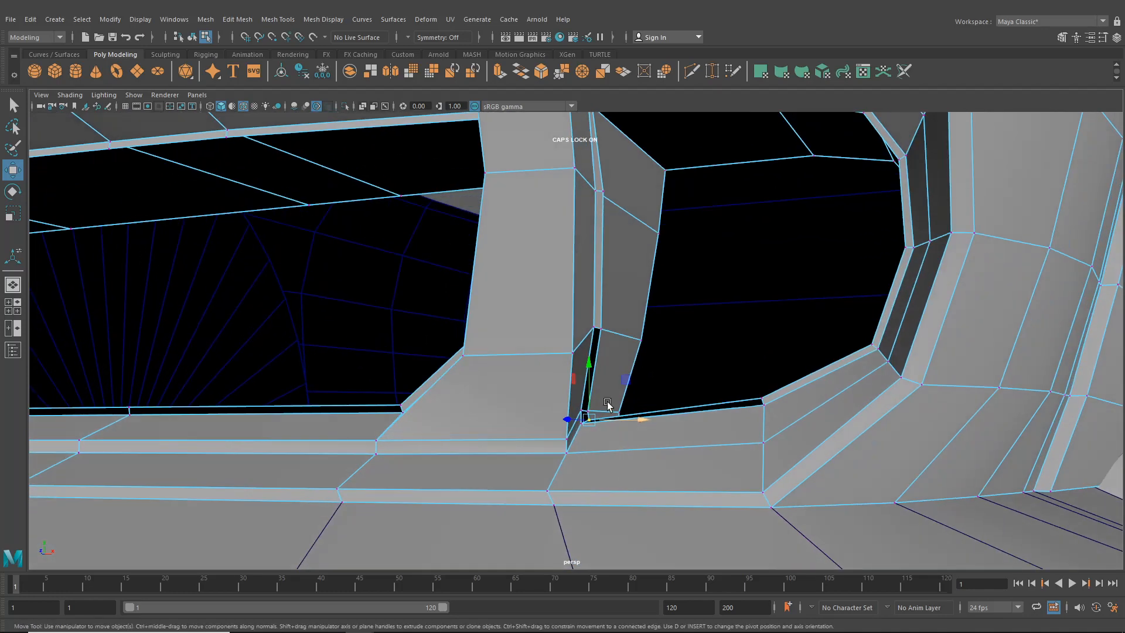
alt+right_drag(587, 390, 592, 401)
drag(601, 435, 601, 433)
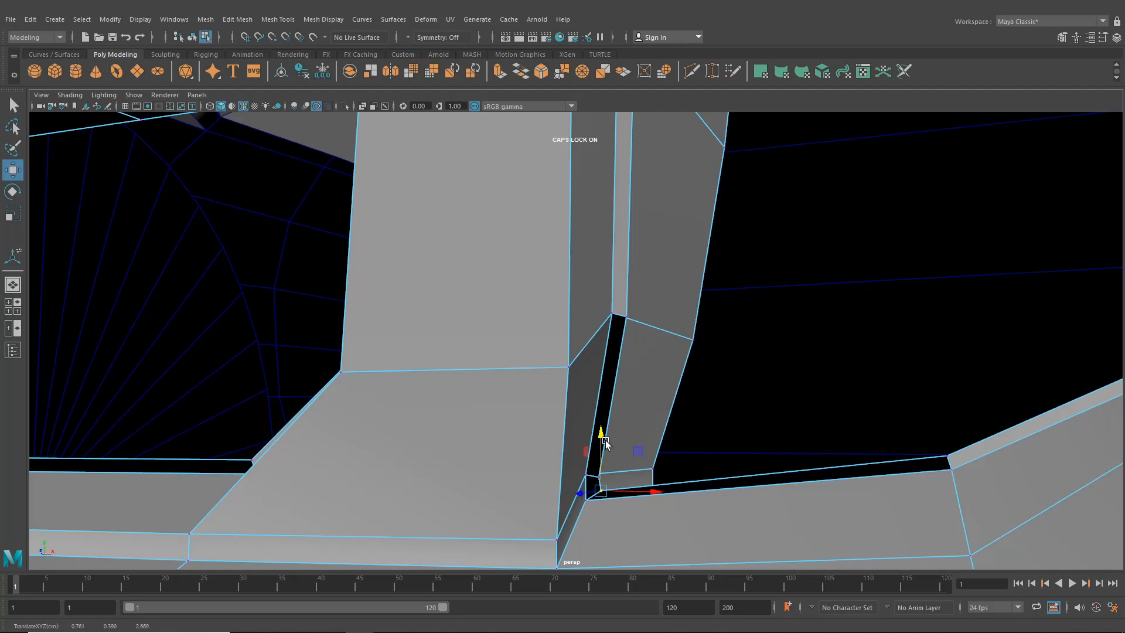
- Snap the lip vertices together at the foot of the side opening's post and merge them
drag(604, 492, 539, 488)
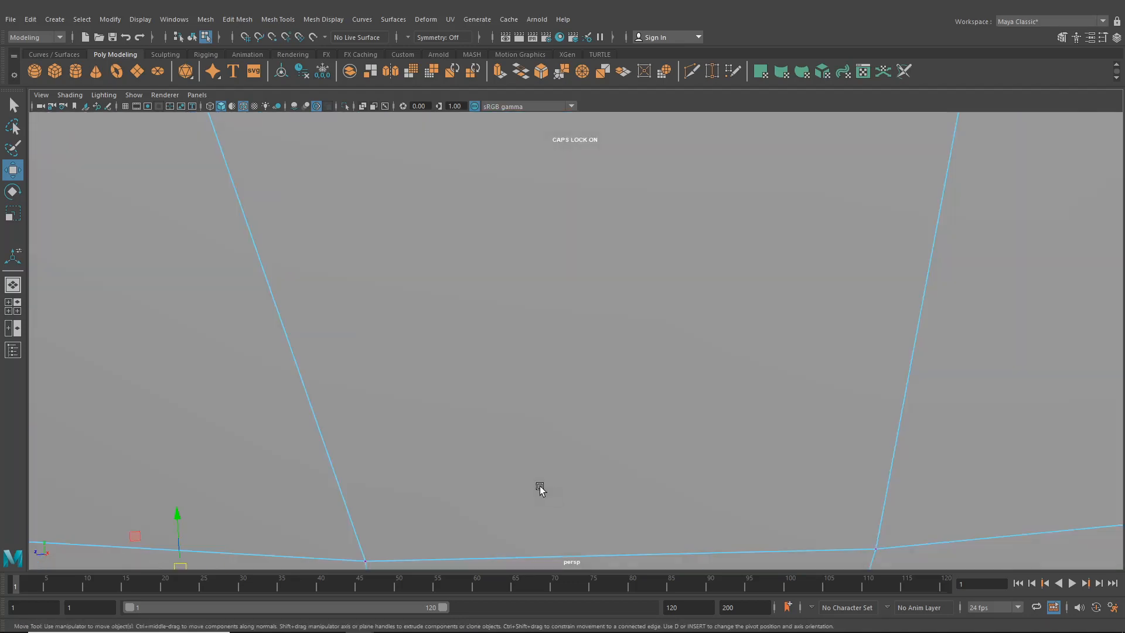
alt+right_drag(539, 487, 486, 519)
alt+middle_drag(486, 519, 738, 356)
alt+drag(738, 355, 655, 421)
scroll(644, 422, up, 2)
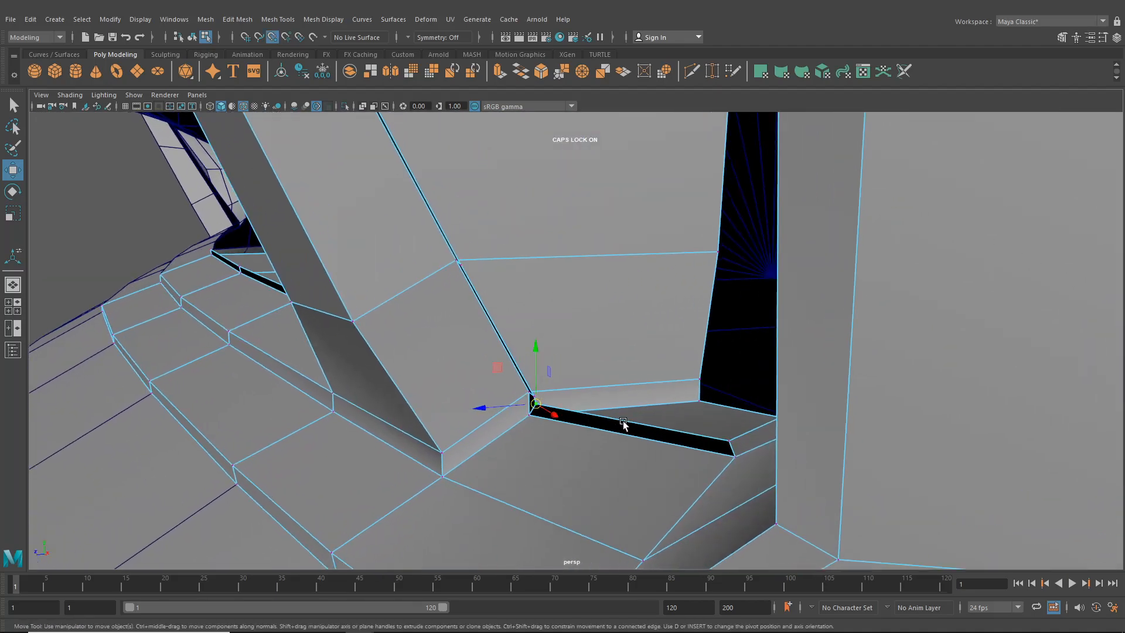
drag(539, 414, 634, 417)
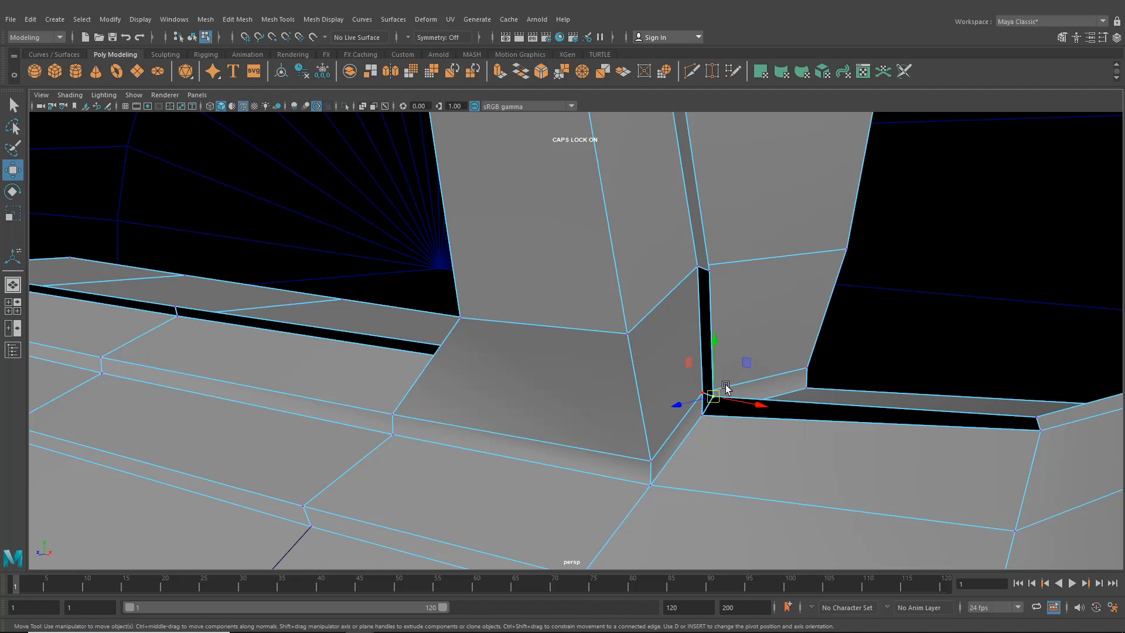
click(278, 19)
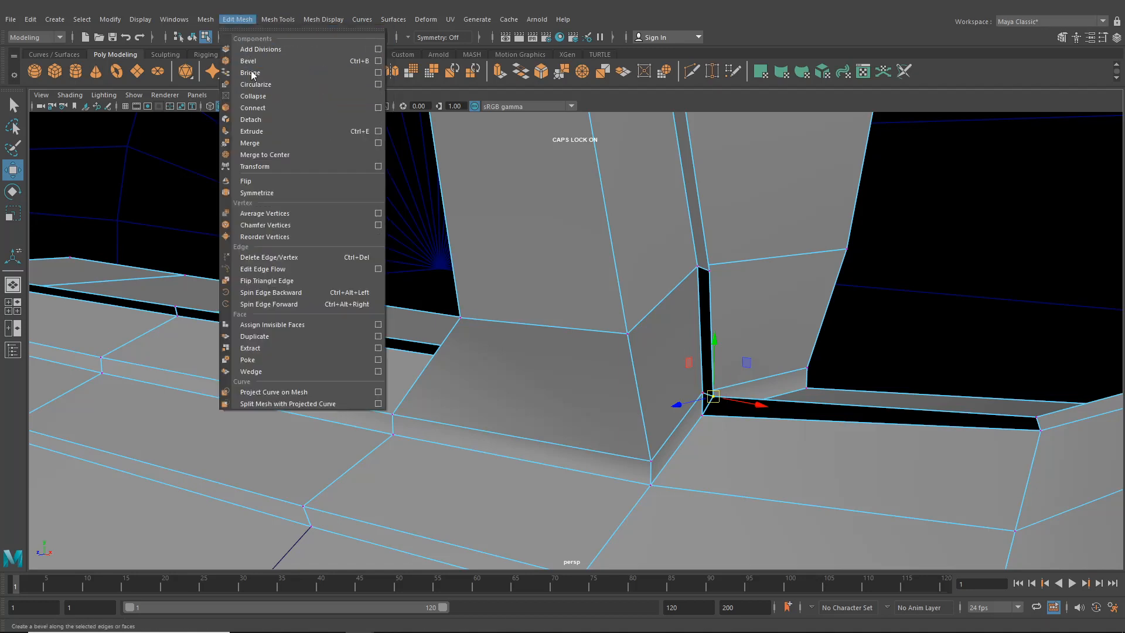
click(252, 143)
- Return to vertex editing and adjust the height of the side opening's lower lip vertices, lowering the one at the post's foot
alt+middle_drag(720, 380, 600, 376)
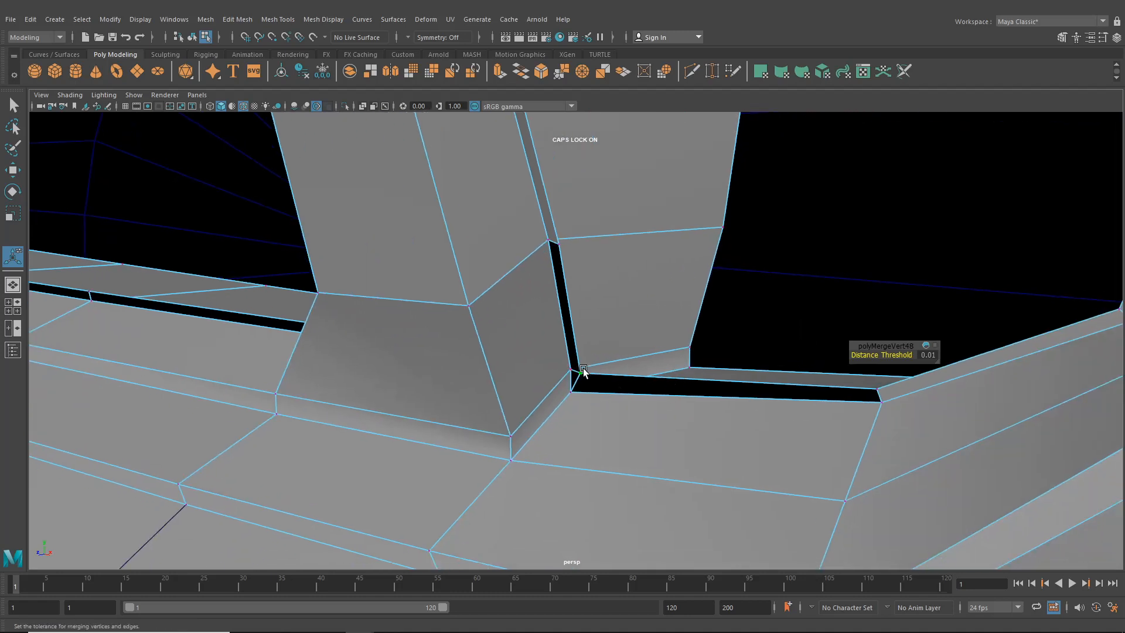
scroll(584, 371, up, 3)
right_click(574, 381)
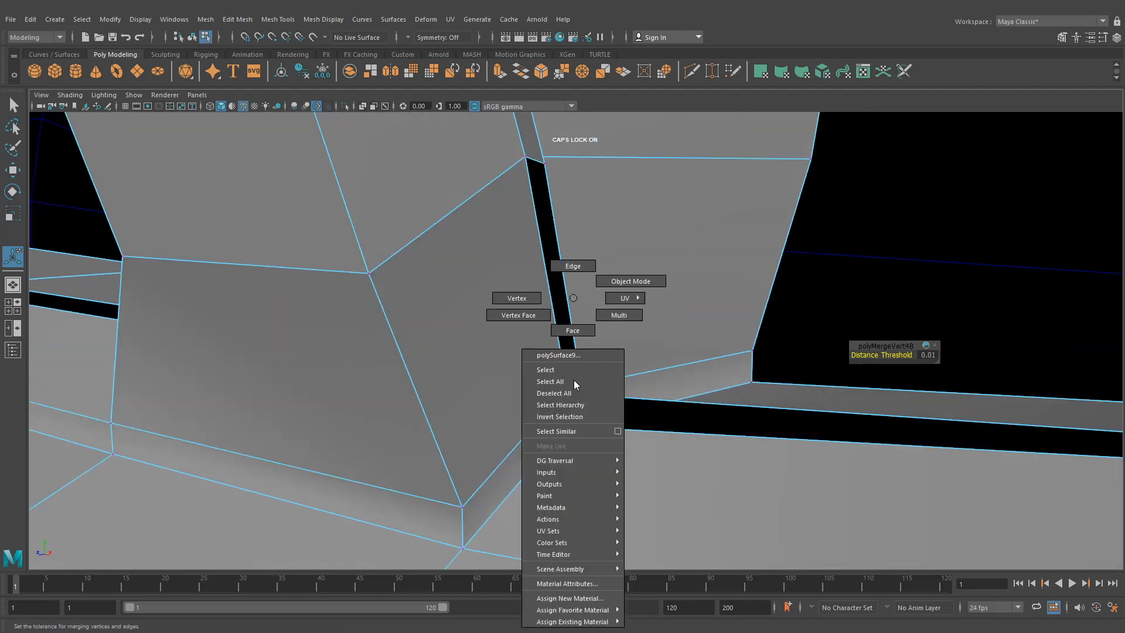
click(564, 267)
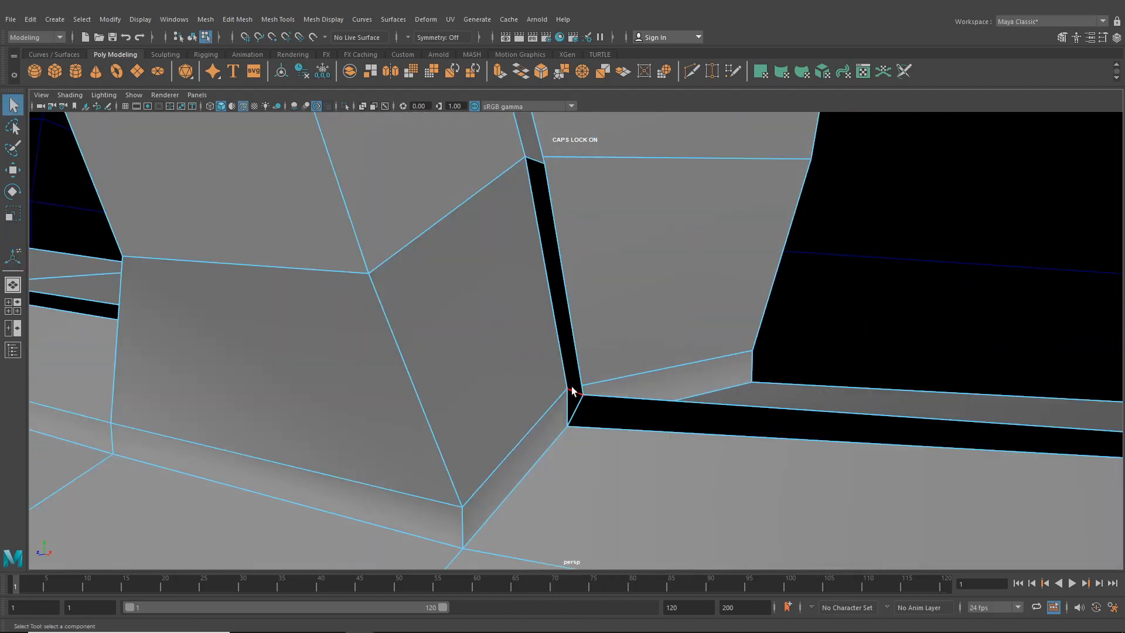
right_drag(593, 317, 551, 308)
scroll(580, 384, down, 5)
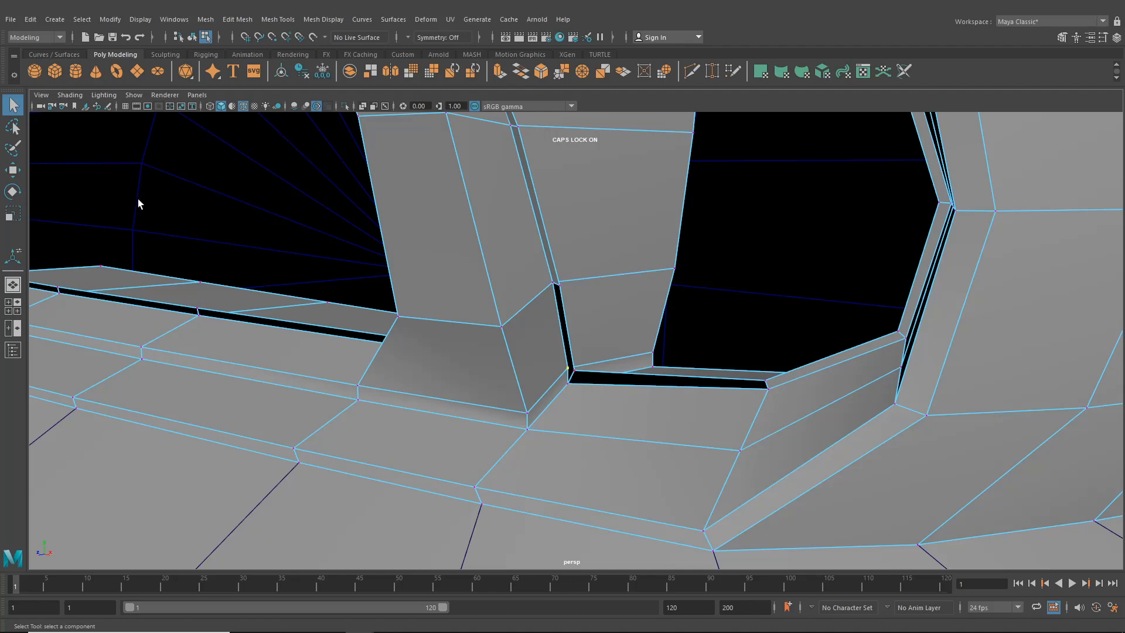
click(17, 171)
click(776, 388)
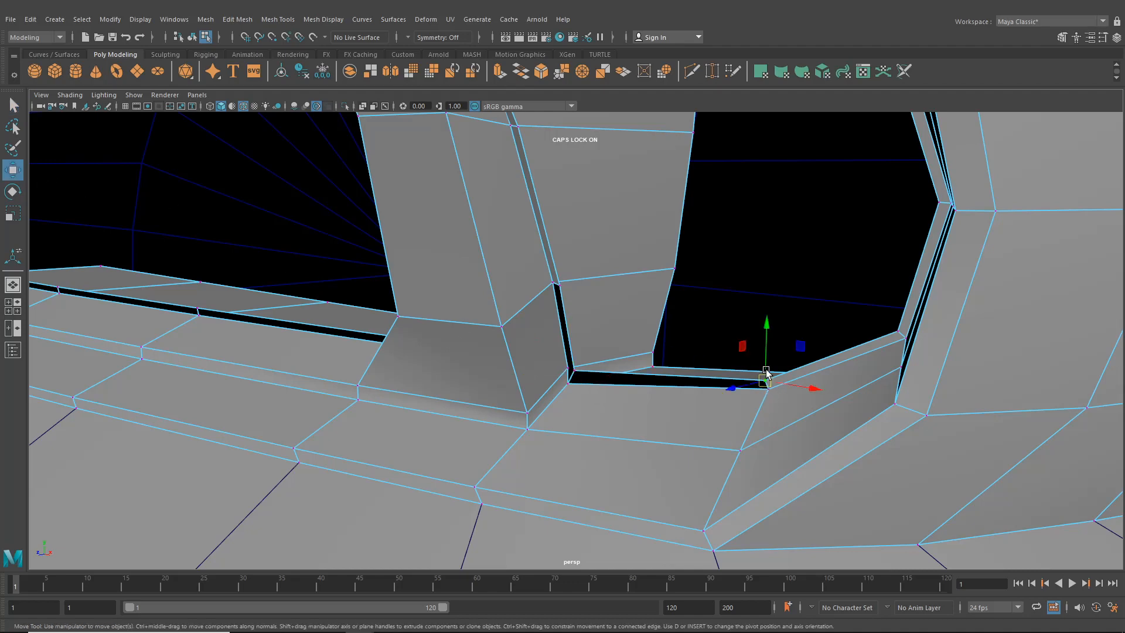
drag(766, 352, 750, 319)
click(641, 334)
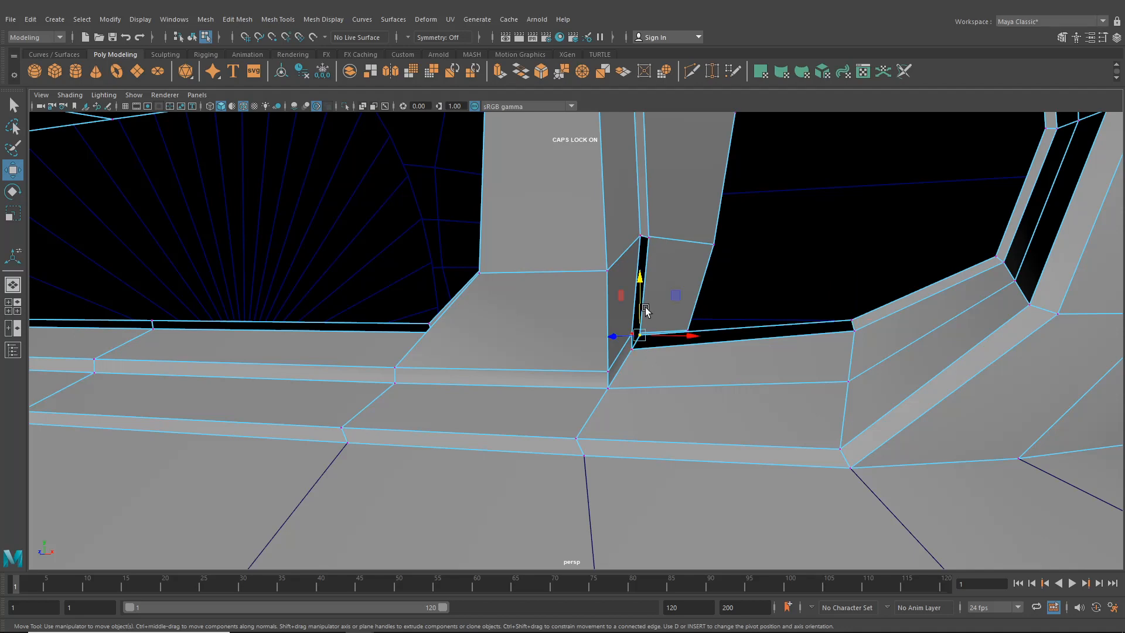
drag(644, 306, 643, 311)
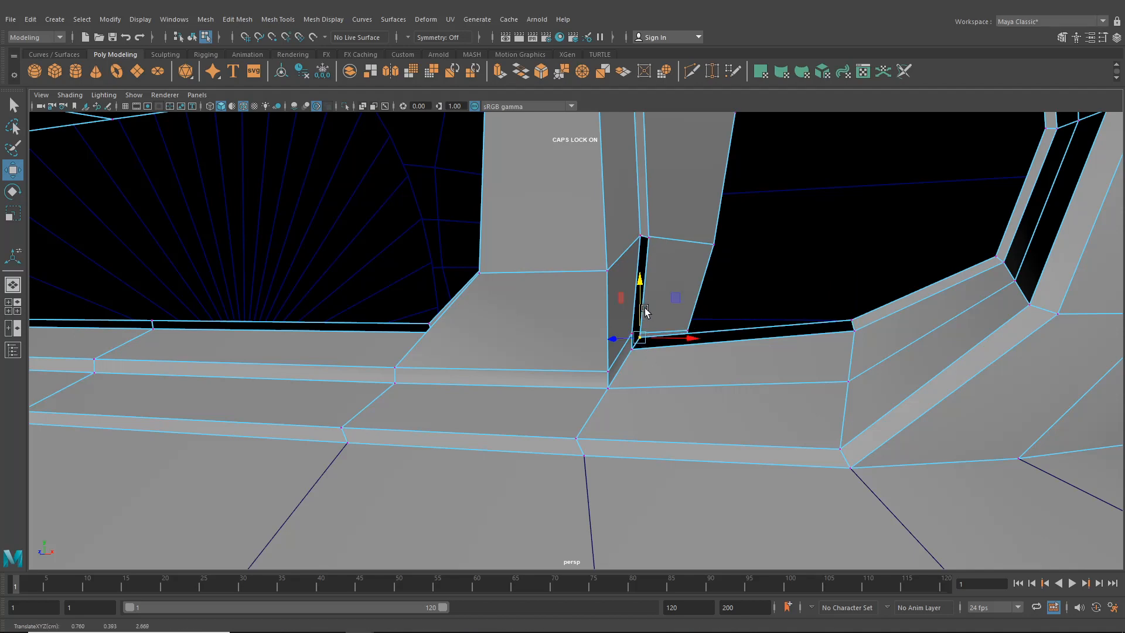
- Align the lip's middle and upper corner vertices along the side opening's post, moving the upper corner horizontally and slightly down
alt+middle_drag(644, 311, 659, 377)
alt+drag(667, 403, 676, 380)
click(673, 401)
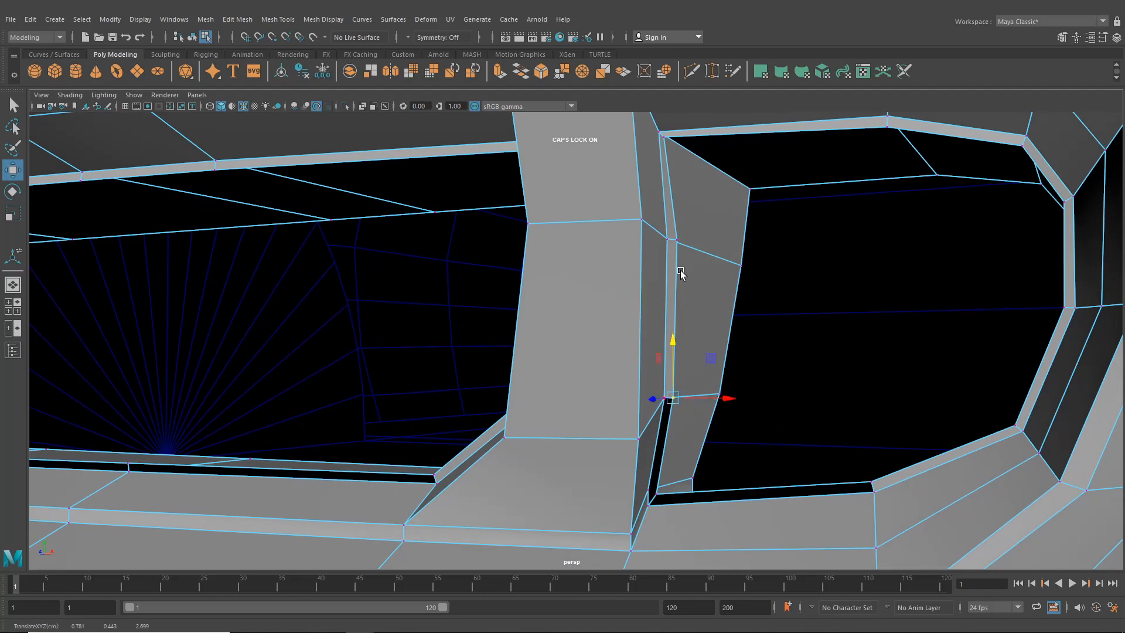
alt+middle_drag(680, 273, 659, 279)
click(626, 287)
drag(658, 288, 660, 287)
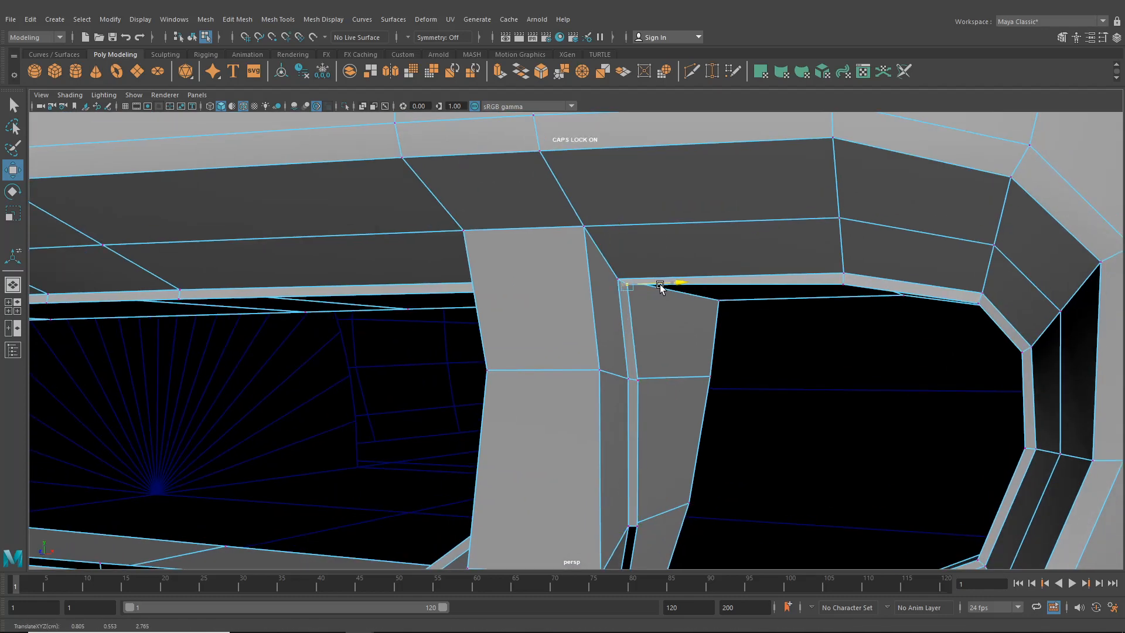
drag(628, 253, 628, 255)
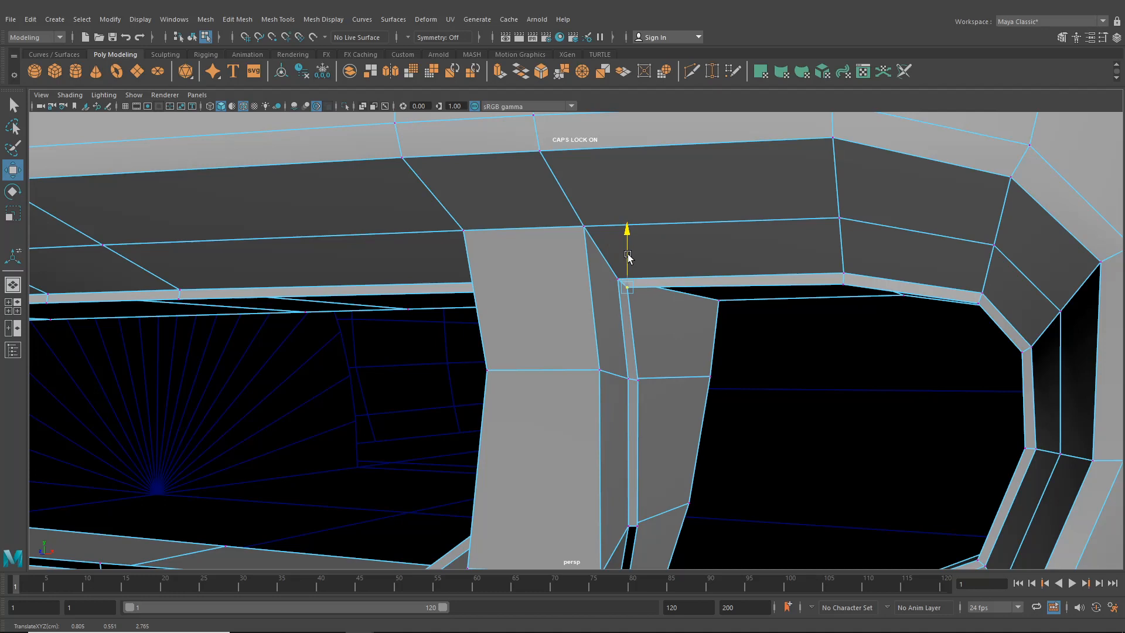
- Select the lip faces along the side opening's lower edge and at the post's foot, and reverse their normals
scroll(922, 387, down, 3)
alt+middle_drag(921, 342, 998, 328)
scroll(994, 440, down, 2)
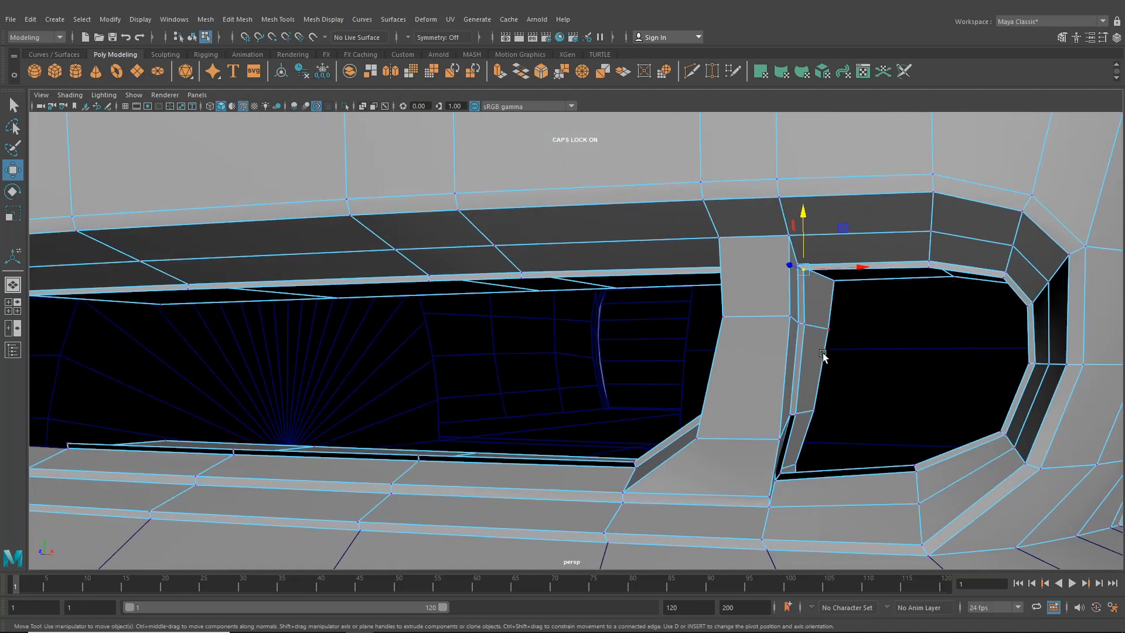
right_drag(840, 252, 842, 286)
click(872, 266)
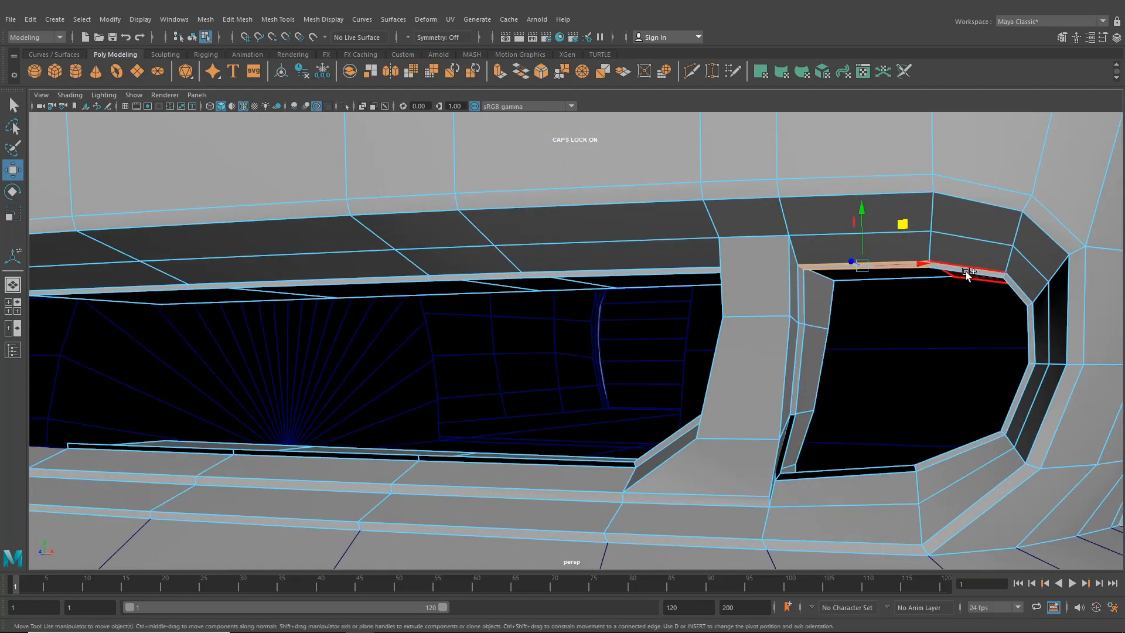
click(905, 470)
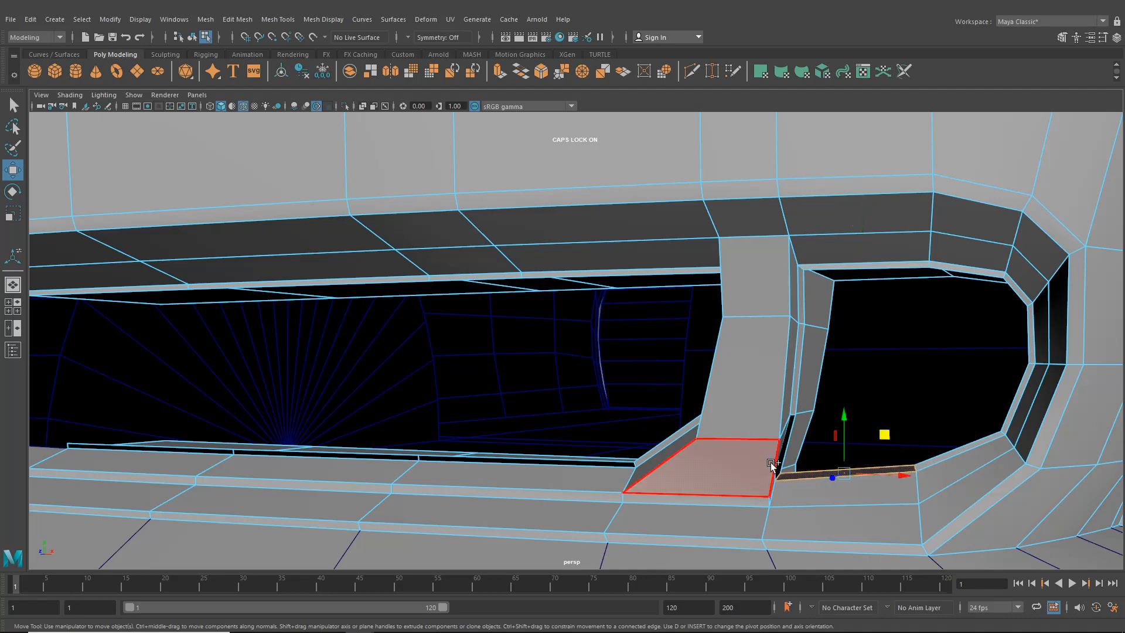
shift+click(791, 476)
alt+drag(793, 478, 778, 481)
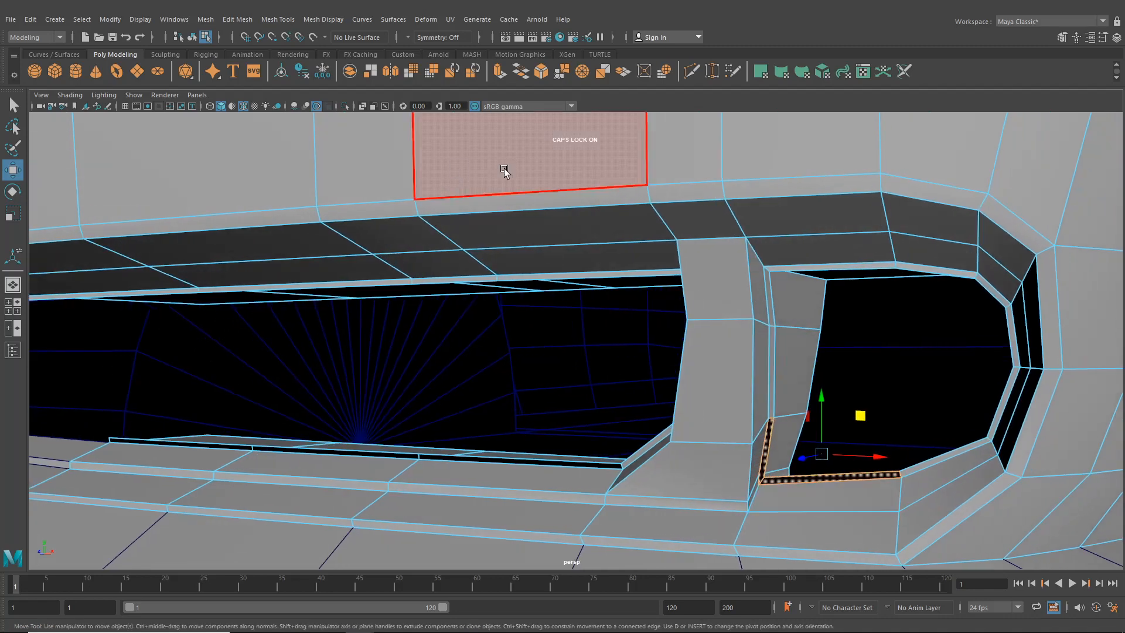
click(282, 22)
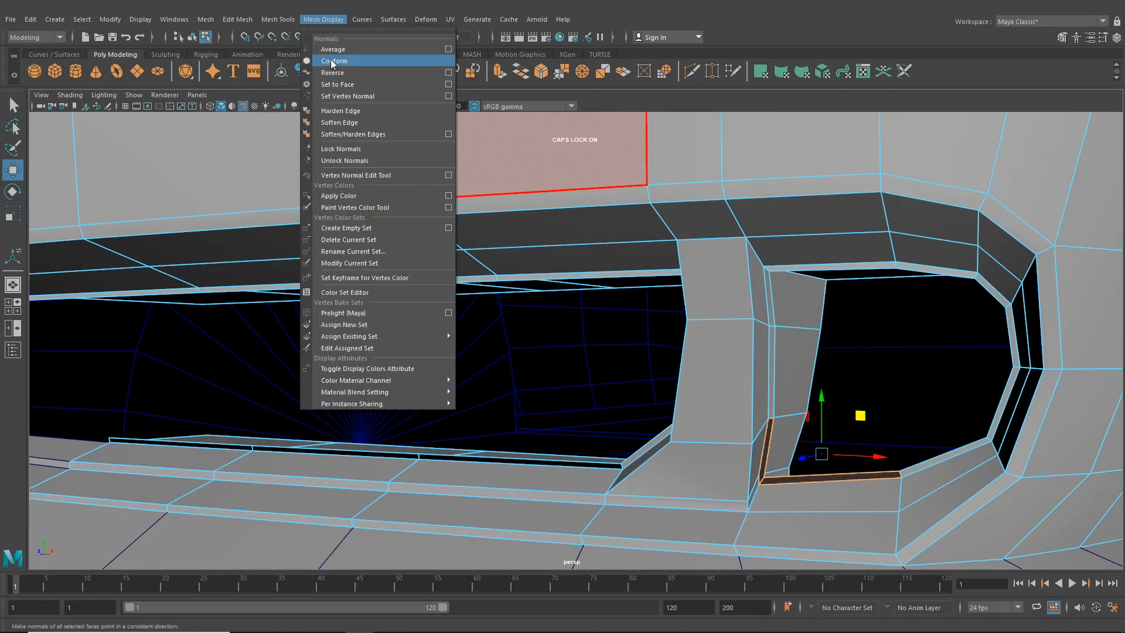
click(341, 75)
- Select the narrow lip faces along the central grille opening's lower edge and up the inner side of the post
alt+drag(558, 228, 399, 389)
click(384, 400)
shift+click(437, 399)
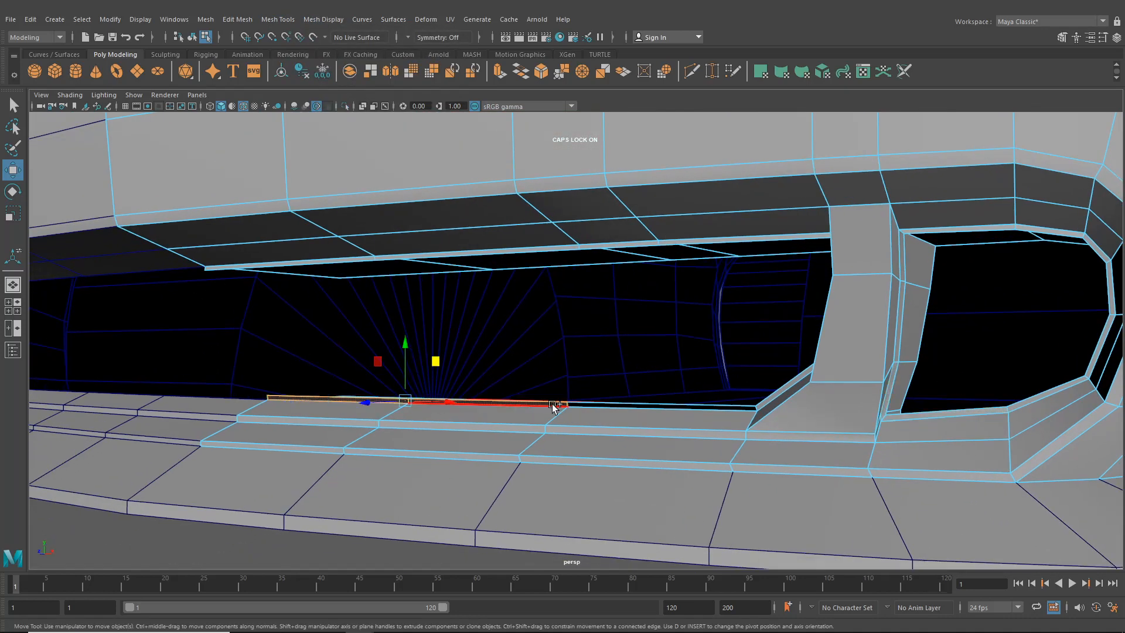
alt+drag(613, 401, 706, 403)
shift+click(705, 403)
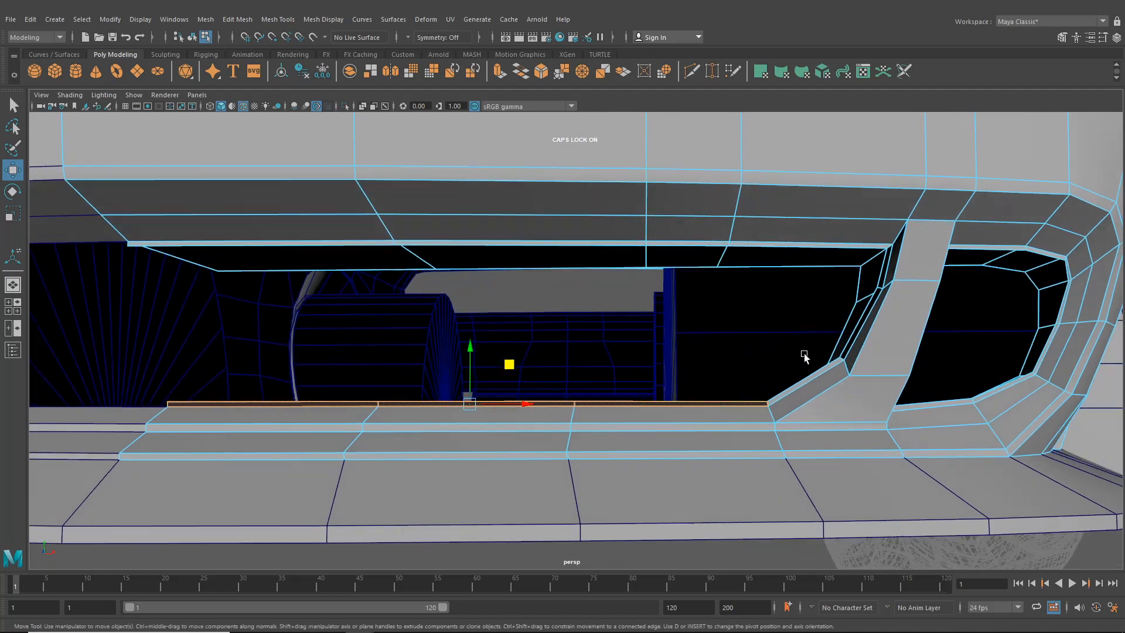
shift+click(856, 338)
shift+click(883, 270)
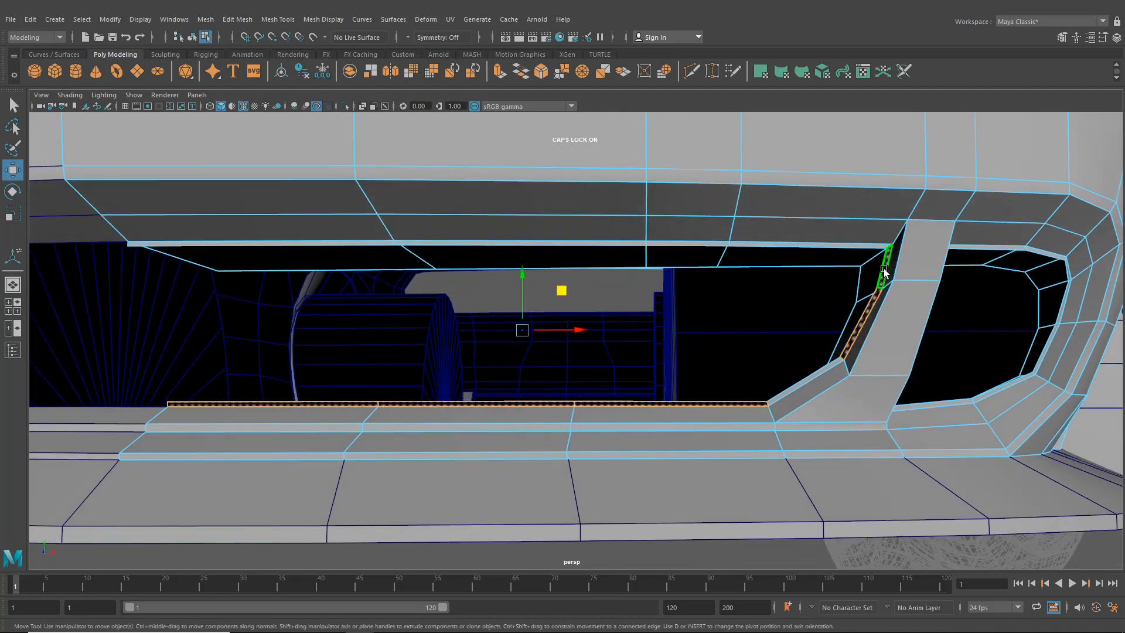
alt+drag(725, 349, 781, 389)
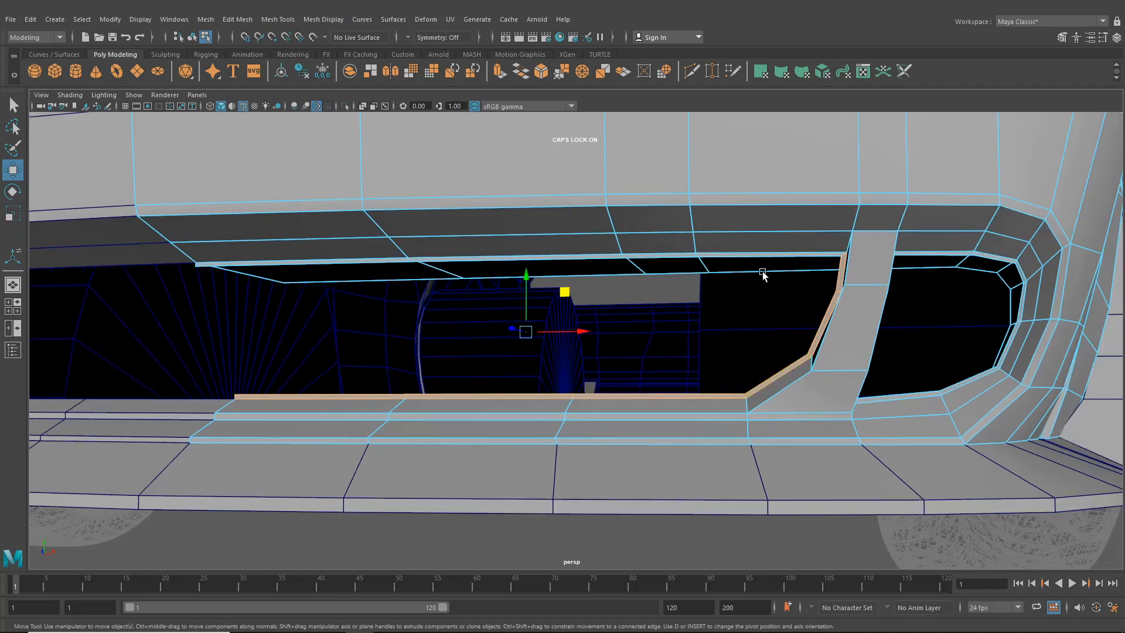
- Add the lip faces along the grille opening's upper edge and around the side opening to the selection
shift+click(768, 255)
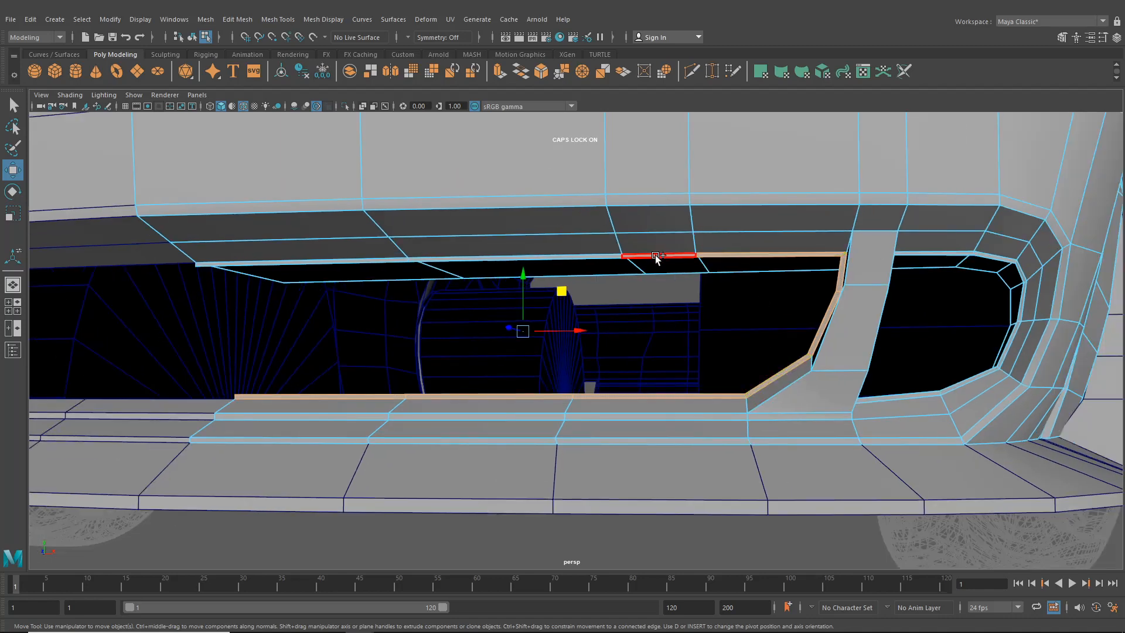
shift+click(656, 256)
shift+click(574, 258)
shift+click(371, 259)
alt+drag(372, 264, 593, 309)
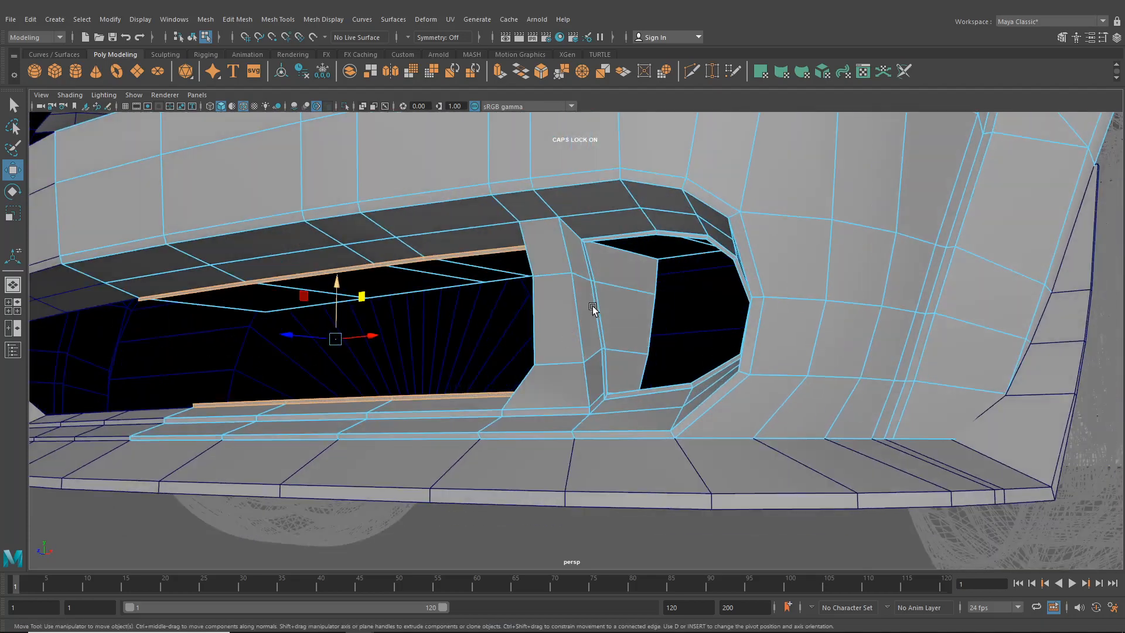
shift+click(614, 237)
shift+click(669, 232)
alt+drag(669, 232, 535, 221)
- Extract the selected lip faces from the body and separate the grille opening's lip as its own mesh
click(278, 20)
mouse_move(244, 23)
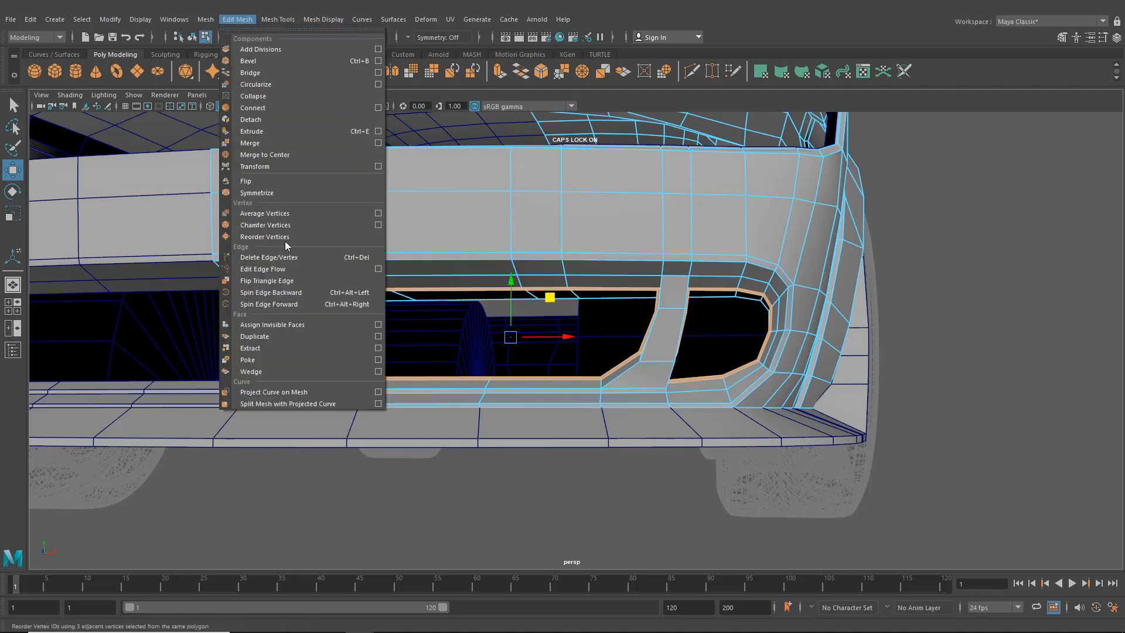
click(262, 349)
scroll(532, 307, down, 4)
alt+drag(532, 307, 376, 245)
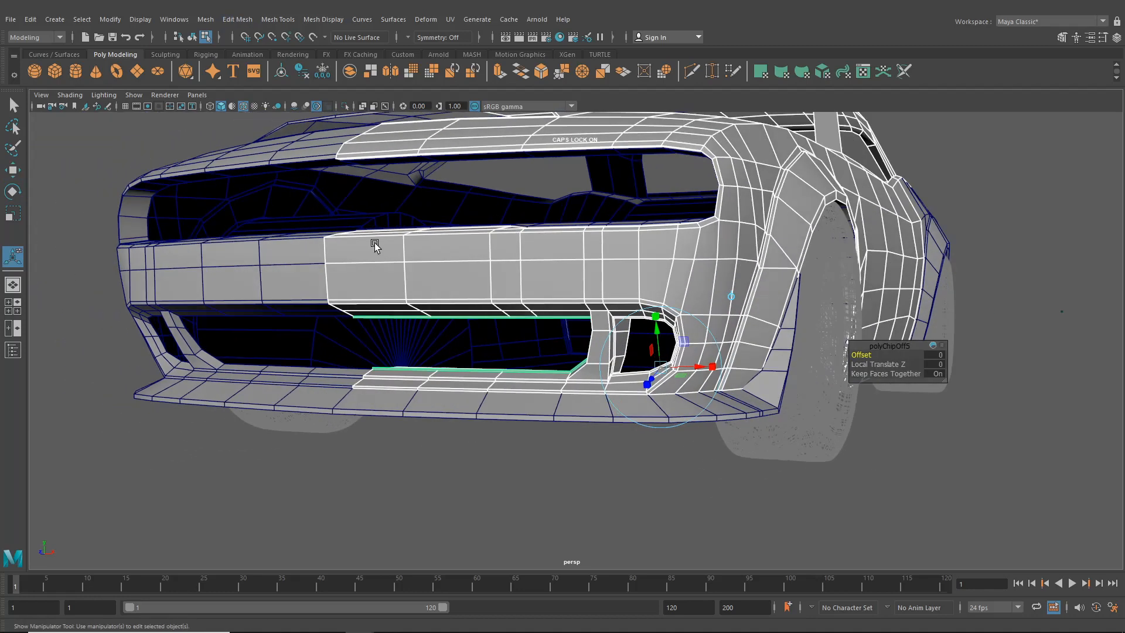
click(14, 105)
click(363, 420)
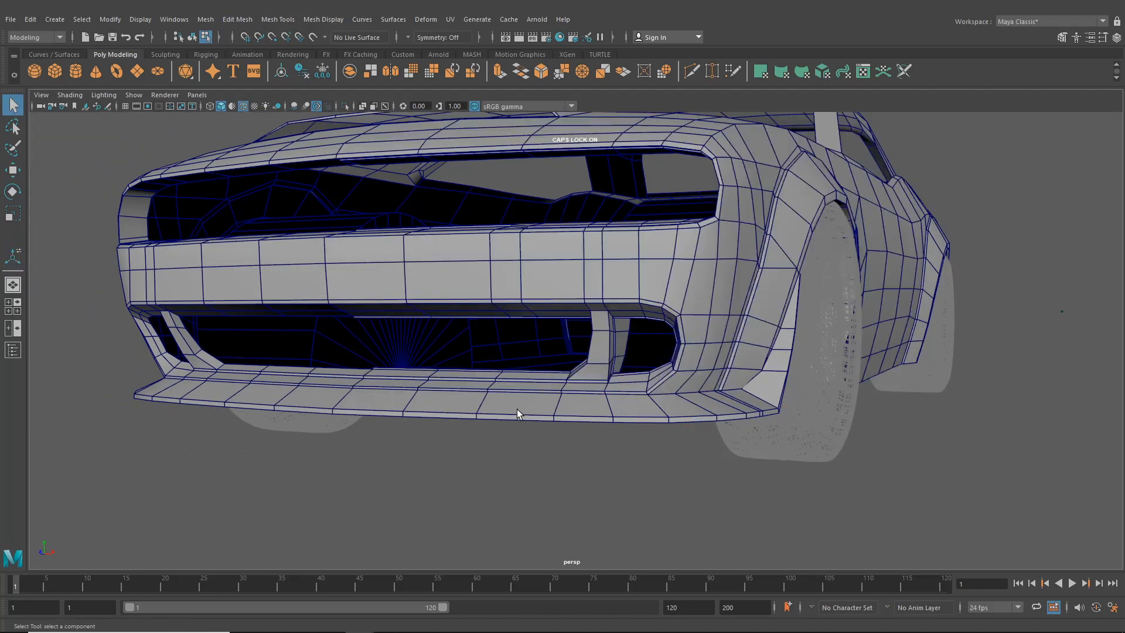
scroll(520, 399, up, 4)
double_click(521, 385)
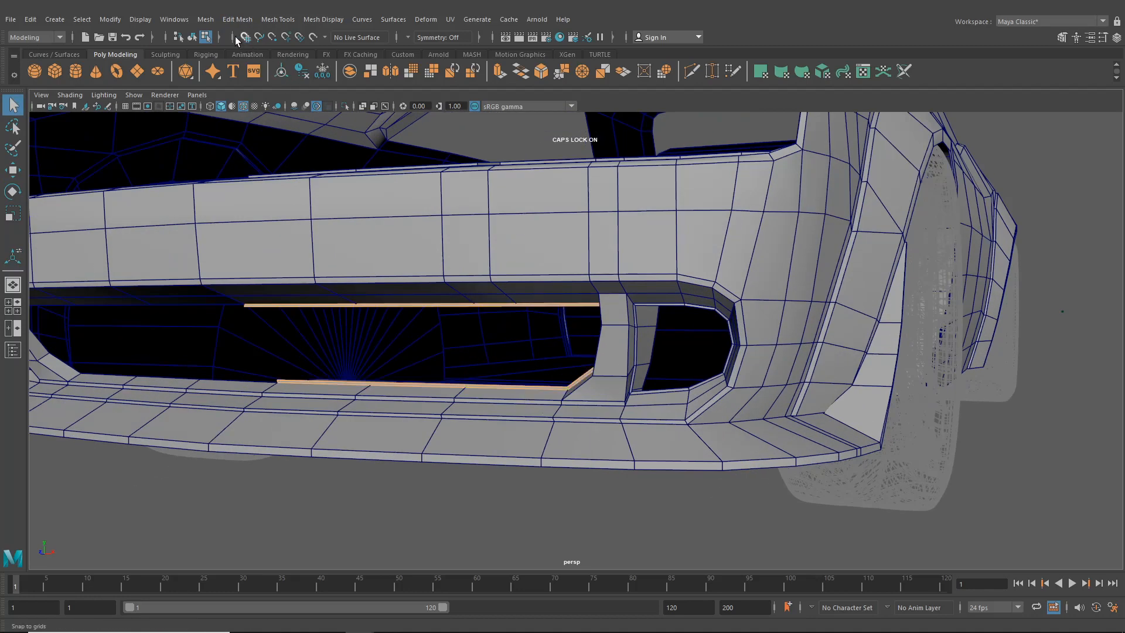
scroll(522, 396, up, 4)
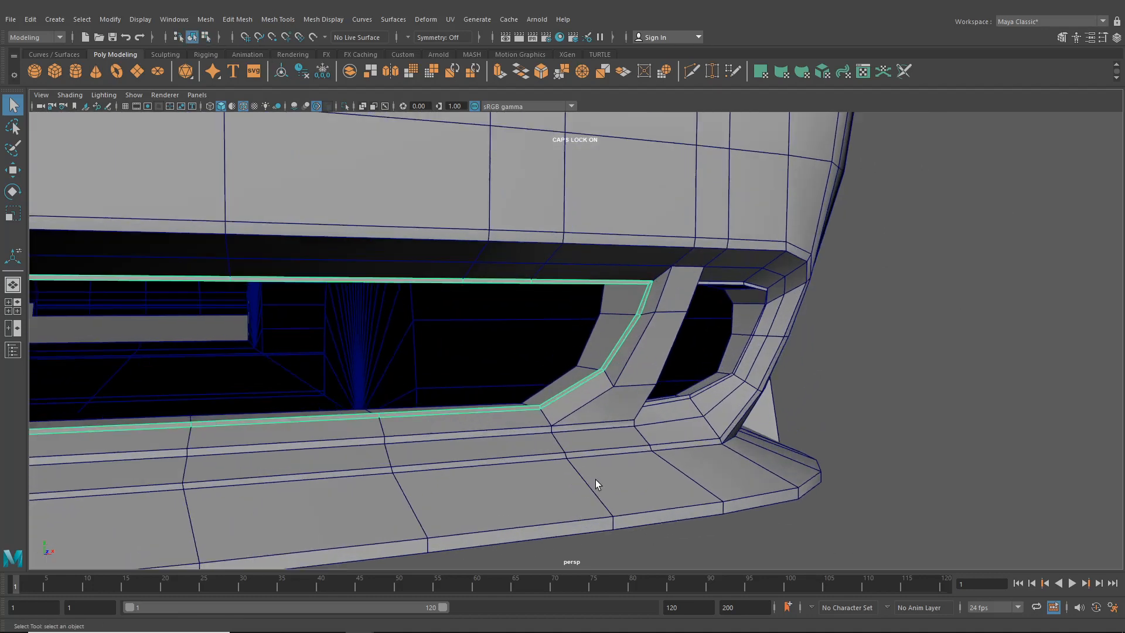
- Select the grille lip's inner border edges along the top, post and bottom, and extrude them inward into the body
right_drag(575, 384, 573, 289)
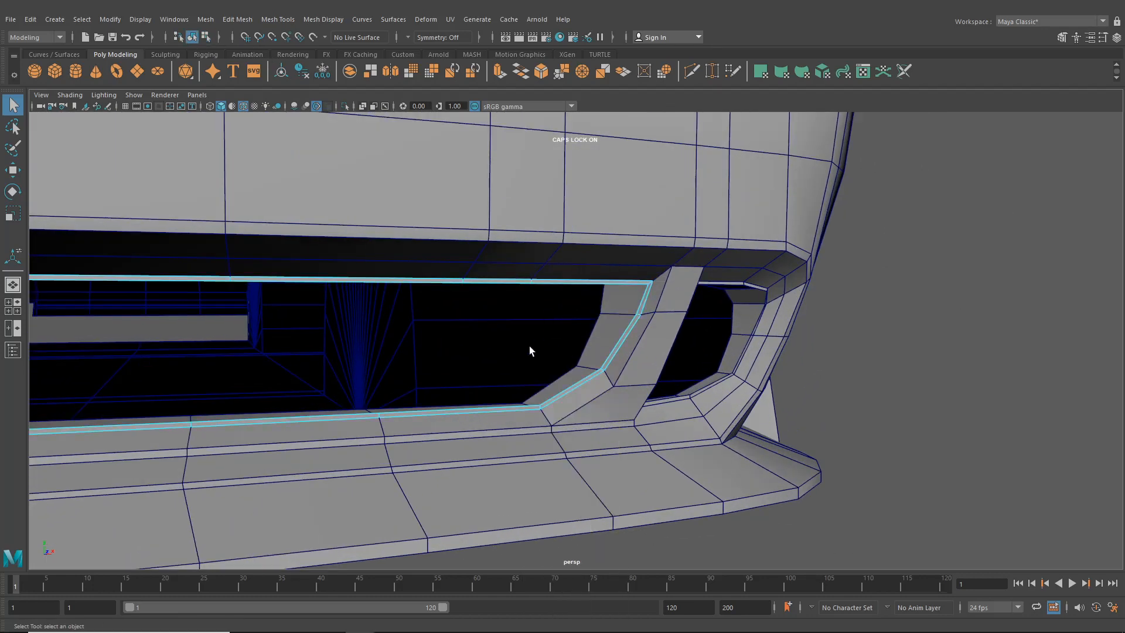
alt+middle_drag(194, 300, 357, 300)
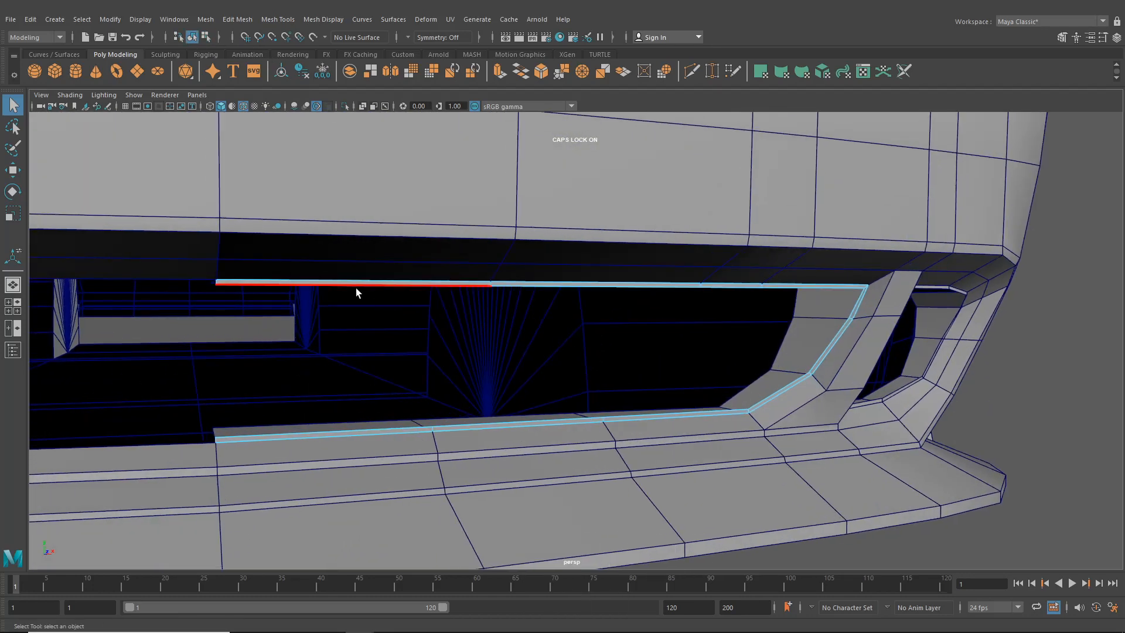
shift+click(575, 288)
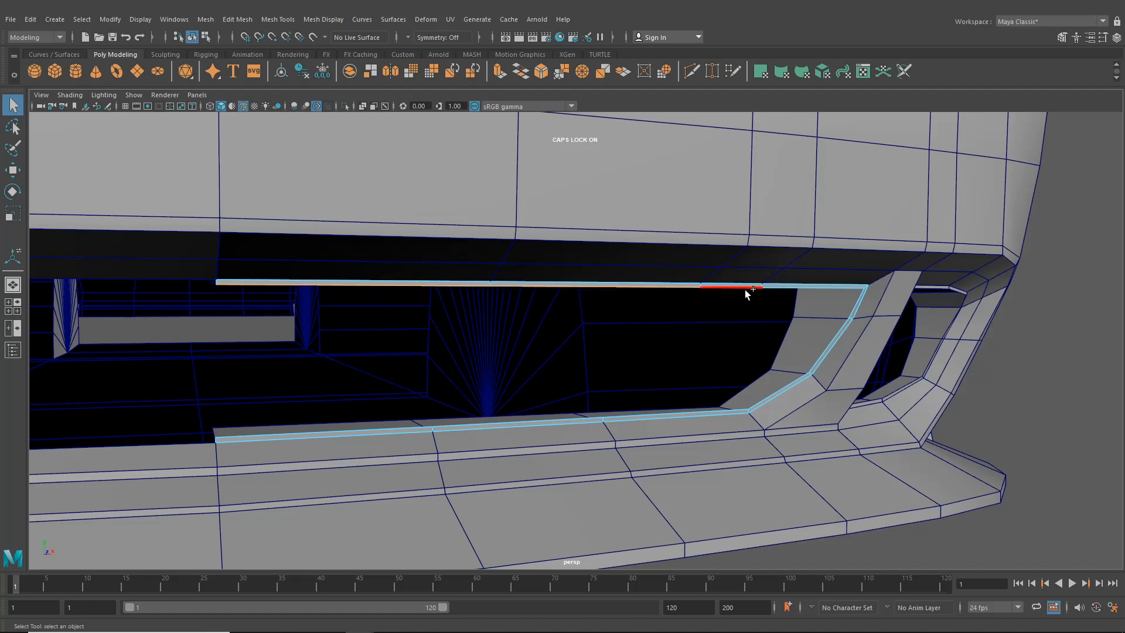
shift+click(856, 300)
shift+click(845, 323)
shift+click(800, 378)
shift+click(717, 410)
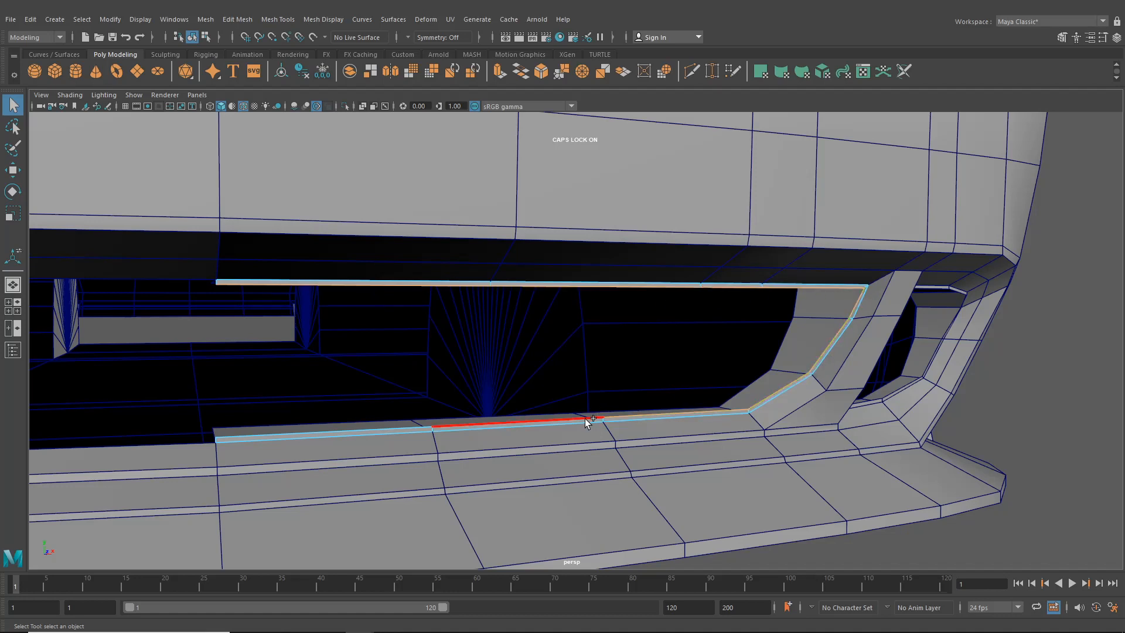
shift+click(413, 427)
key(ctrl+e)
alt+drag(748, 329, 697, 365)
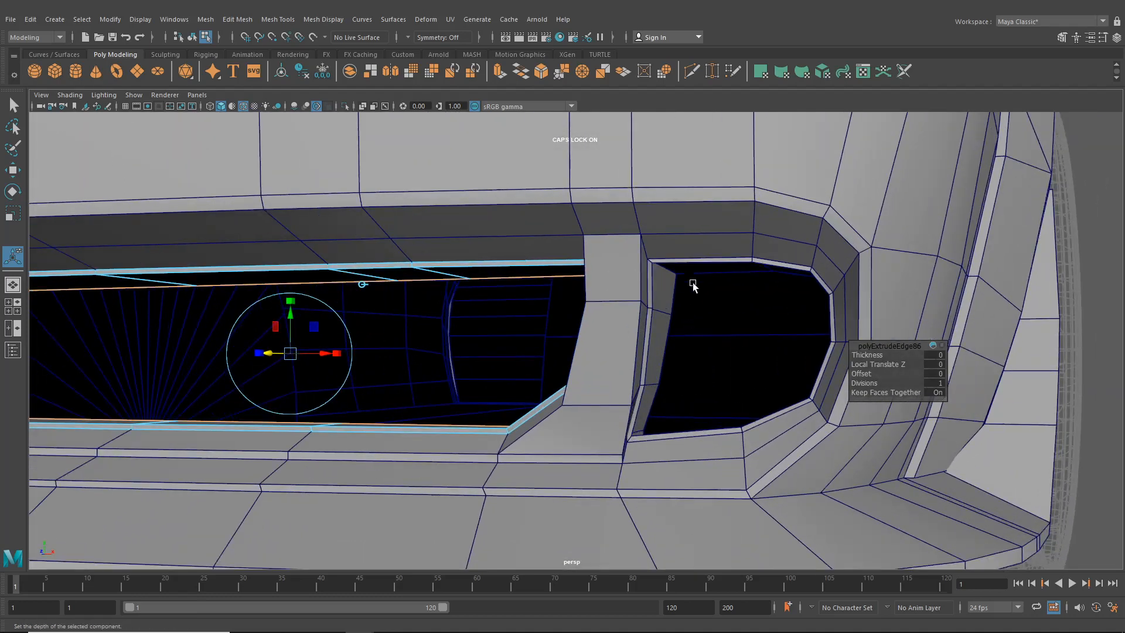
- Extrude the inner border edges of the side opening's lip inward, and return to object selection
double_click(707, 261)
right_drag(710, 260, 710, 229)
key(q)
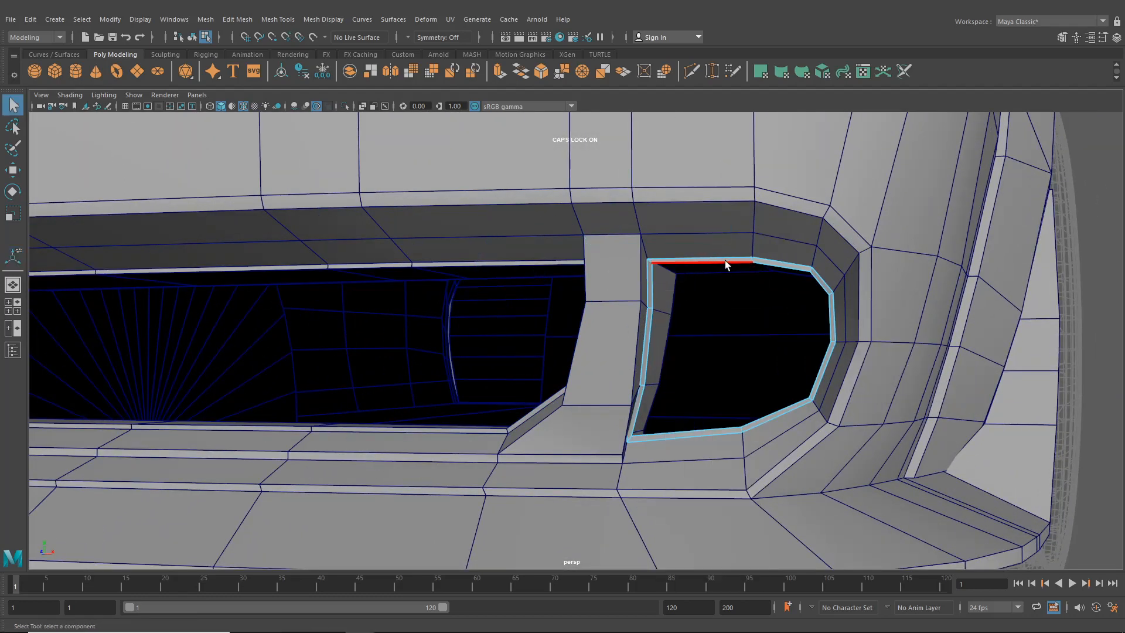
key(t)
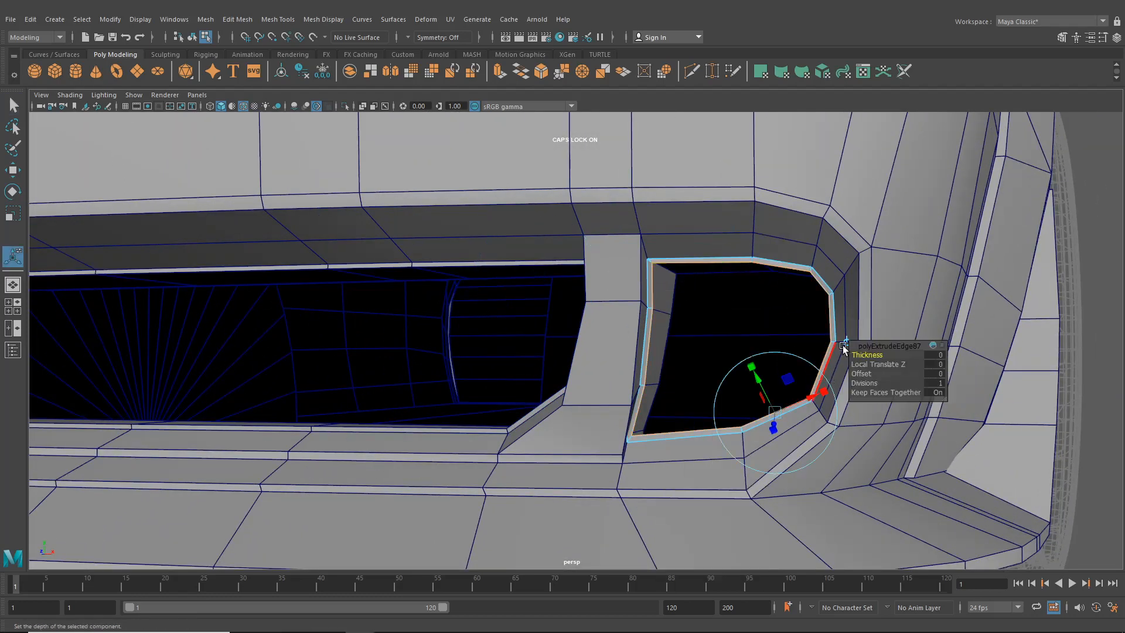
alt+drag(842, 340, 515, 407)
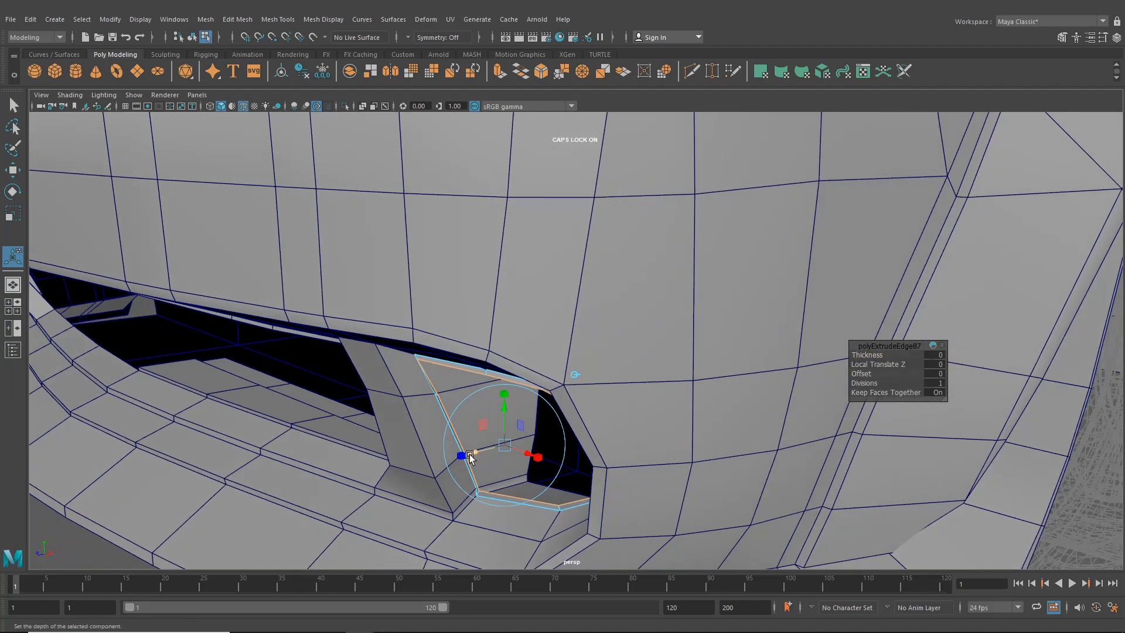
alt+drag(511, 445, 600, 444)
alt+middle_drag(673, 463, 528, 451)
drag(596, 403, 600, 427)
scroll(587, 415, down, 4)
click(192, 37)
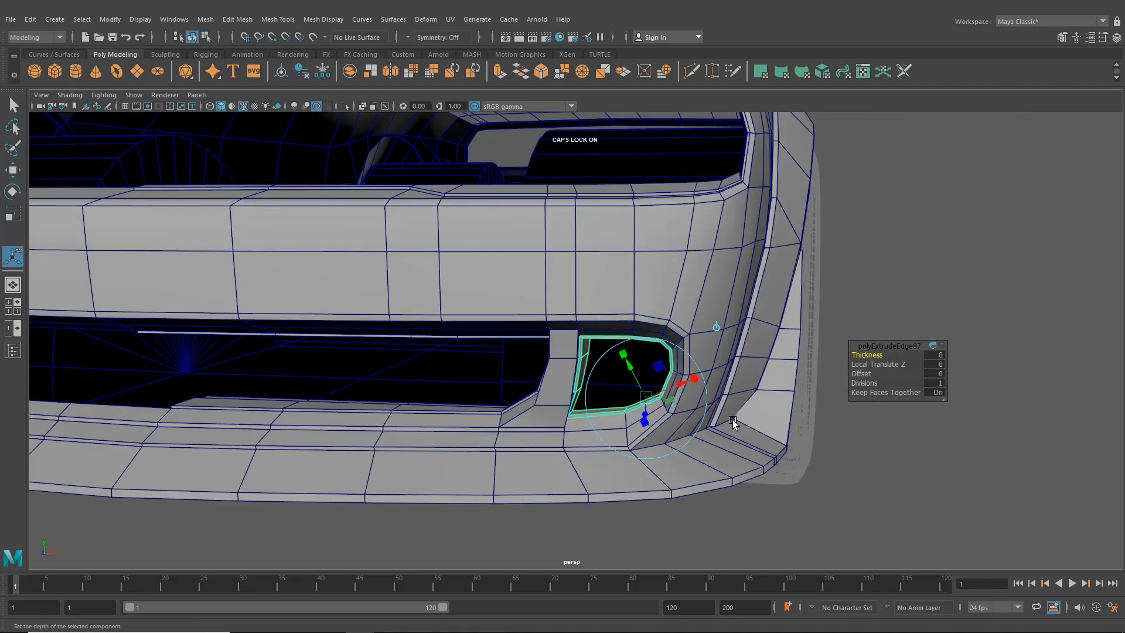
- Examine the extruded lip of the side opening from several angles
click(887, 477)
alt+drag(887, 476, 525, 382)
click(525, 383)
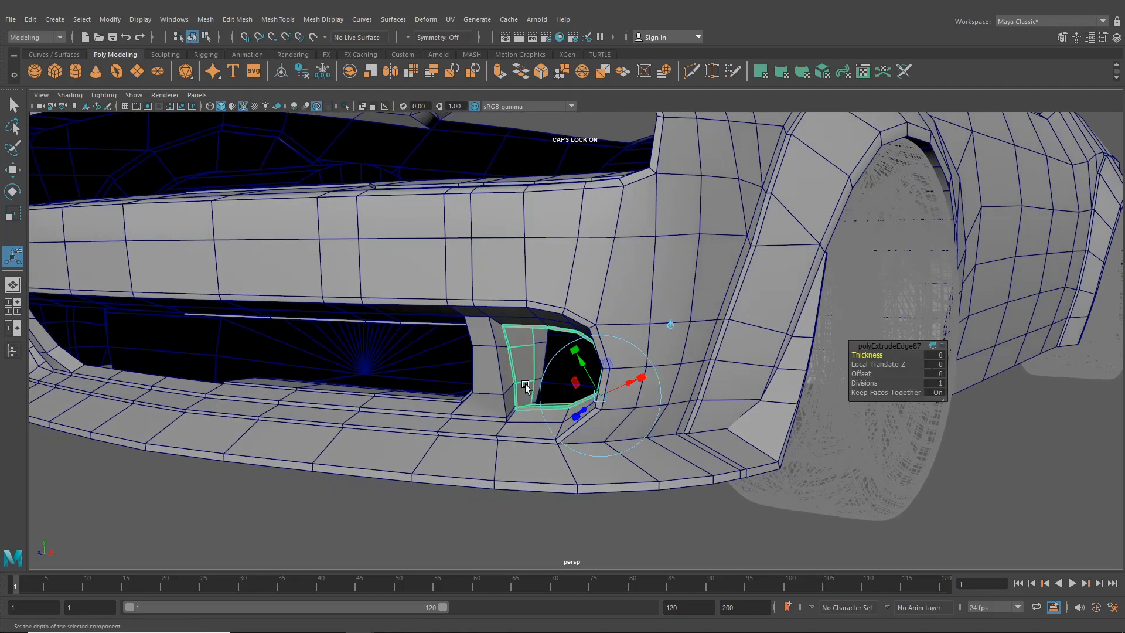
scroll(525, 384, up, 5)
scroll(475, 425, up, 1)
scroll(515, 416, down, 6)
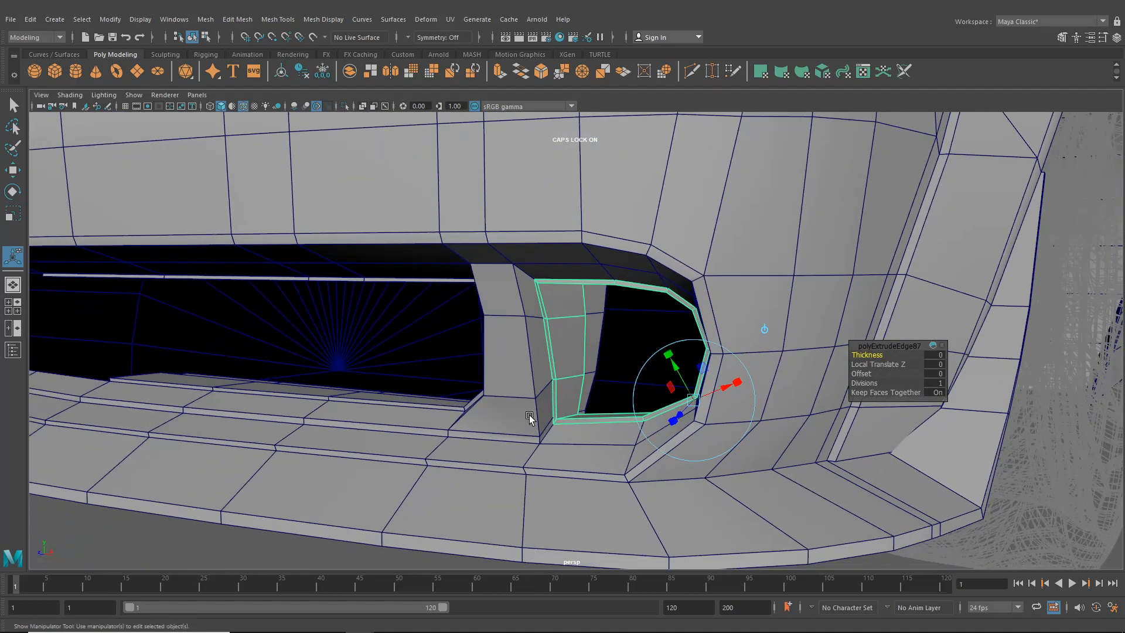
alt+drag(586, 352, 610, 347)
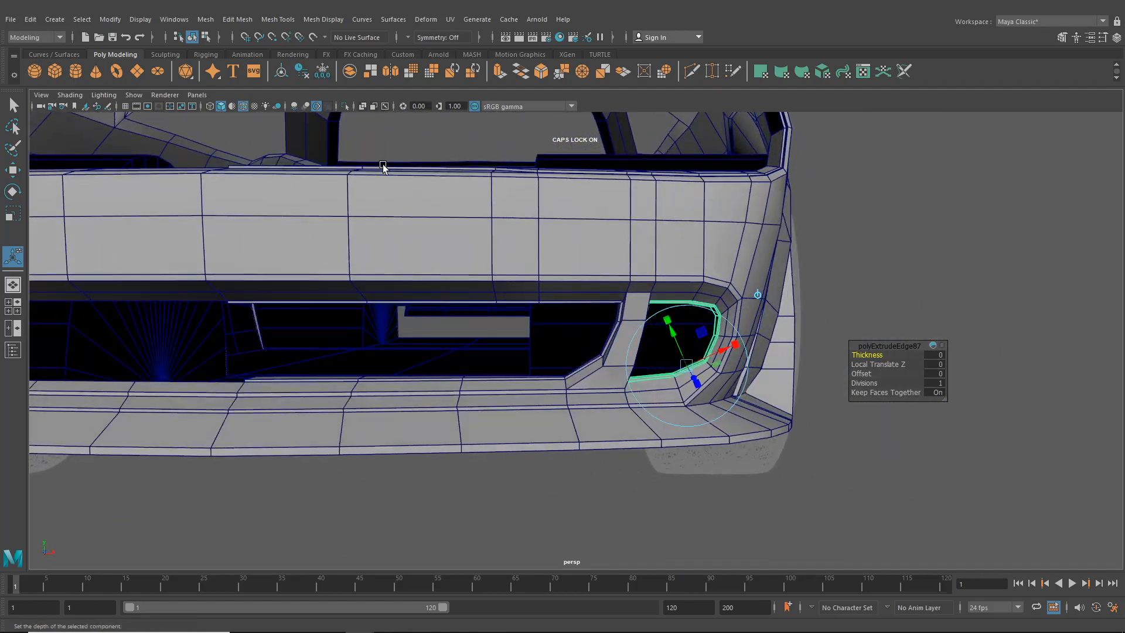
- Open the Hypershade beside the car's front end and create a new Lambert material
click(560, 36)
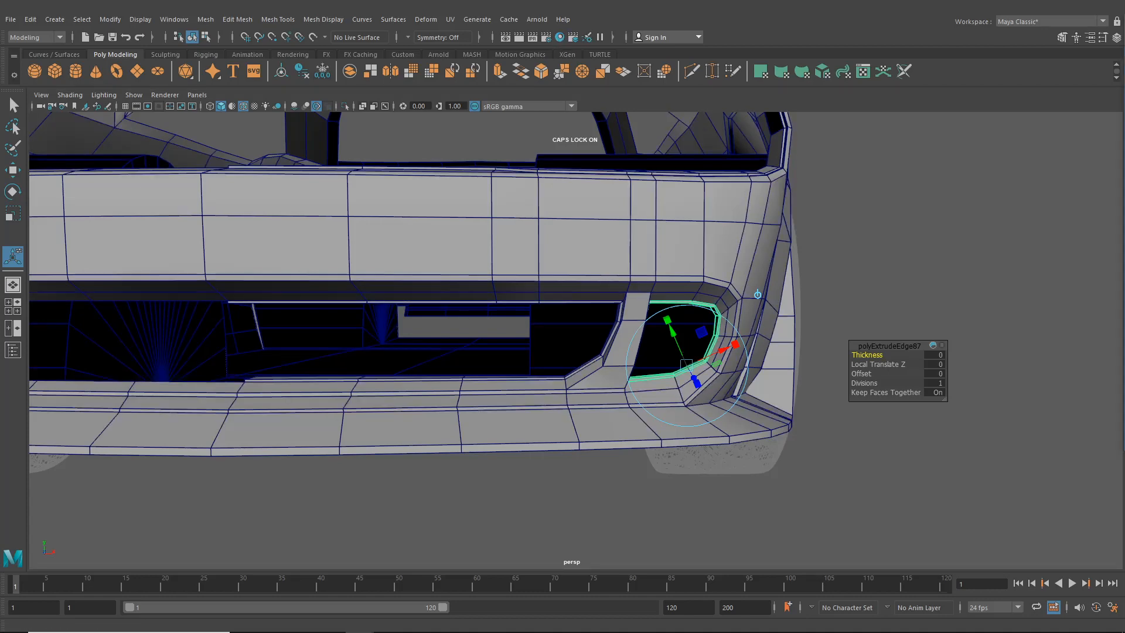
drag(1124, 54, 584, 121)
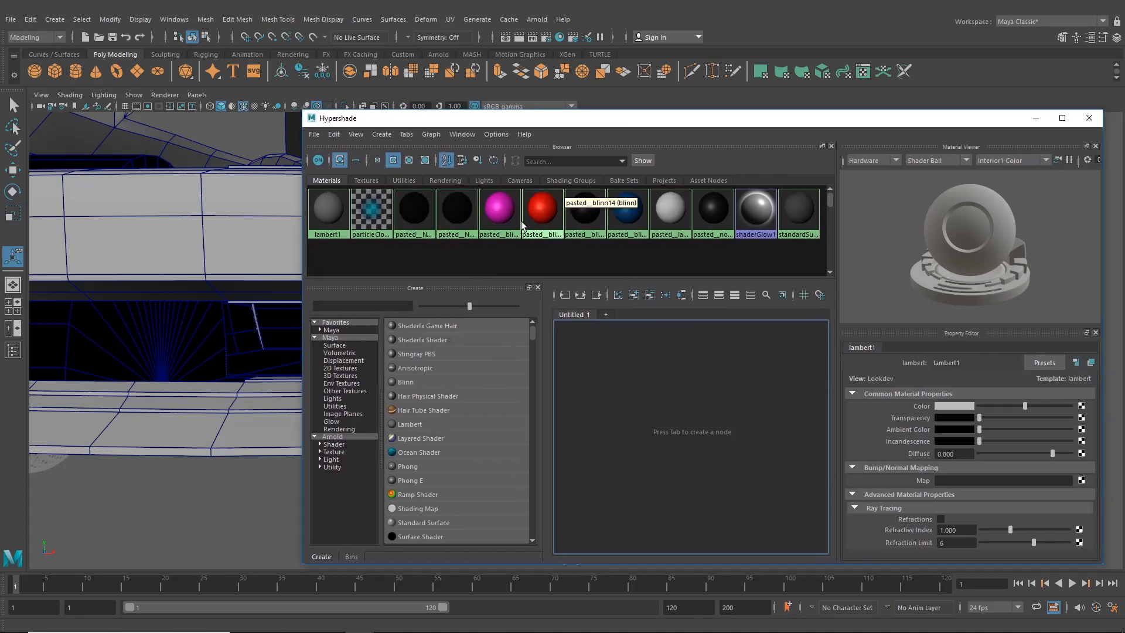
alt+right_drag(268, 367, 174, 339)
alt+middle_drag(174, 339, 229, 352)
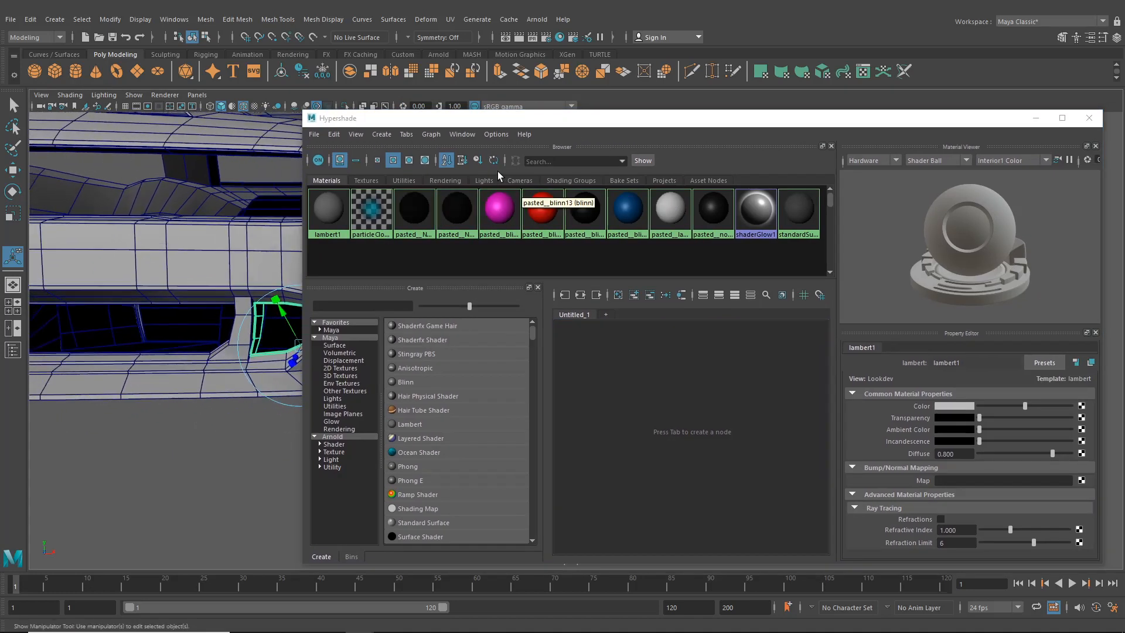
drag(500, 118, 604, 76)
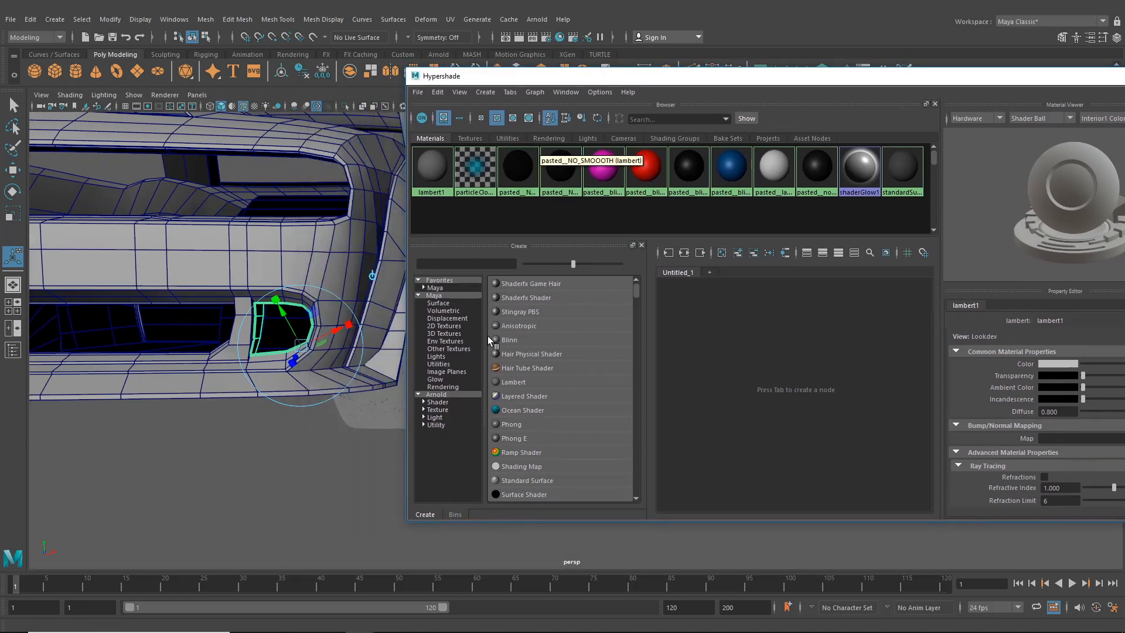
click(519, 382)
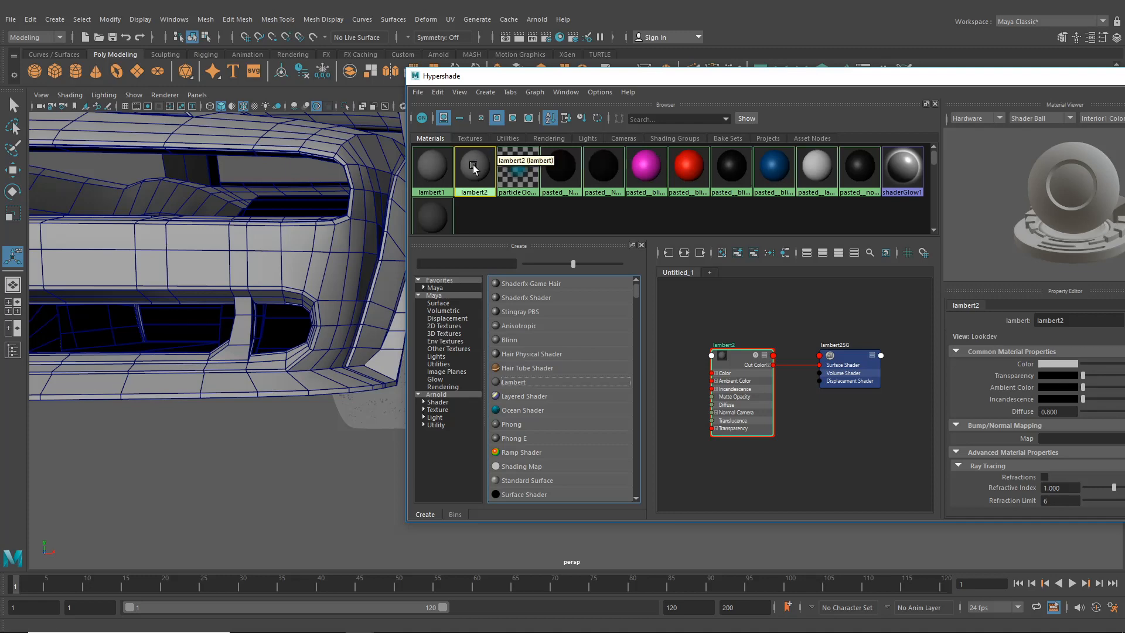
- Darken the colour of the lambert2 material to a dark grey
drag(661, 86, 548, 95)
click(982, 373)
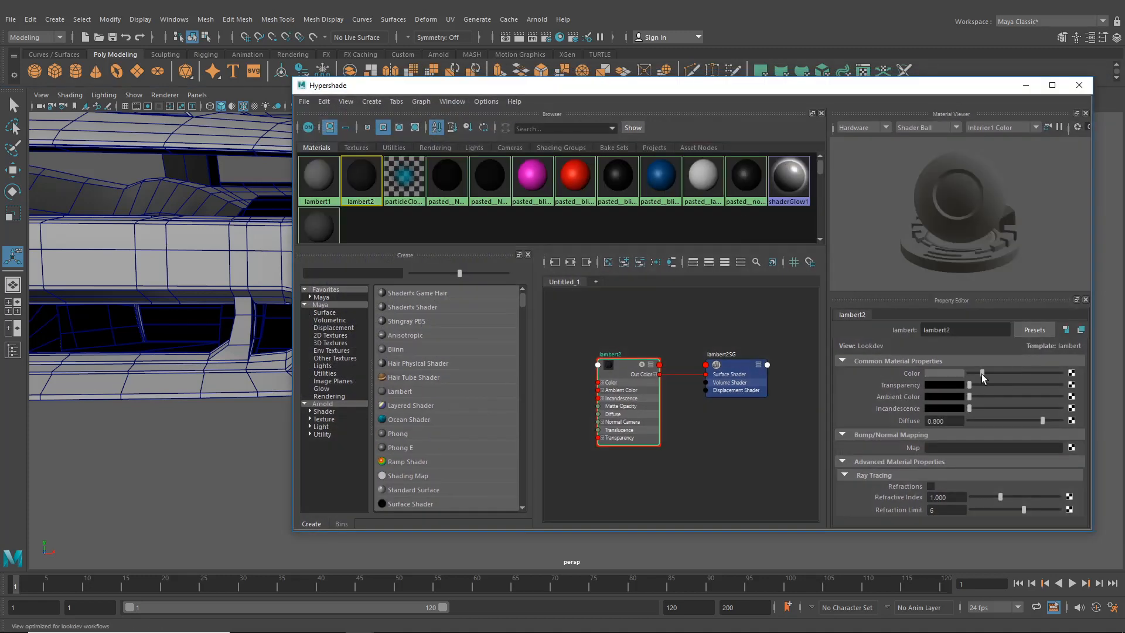
alt+middle_drag(243, 299, 235, 357)
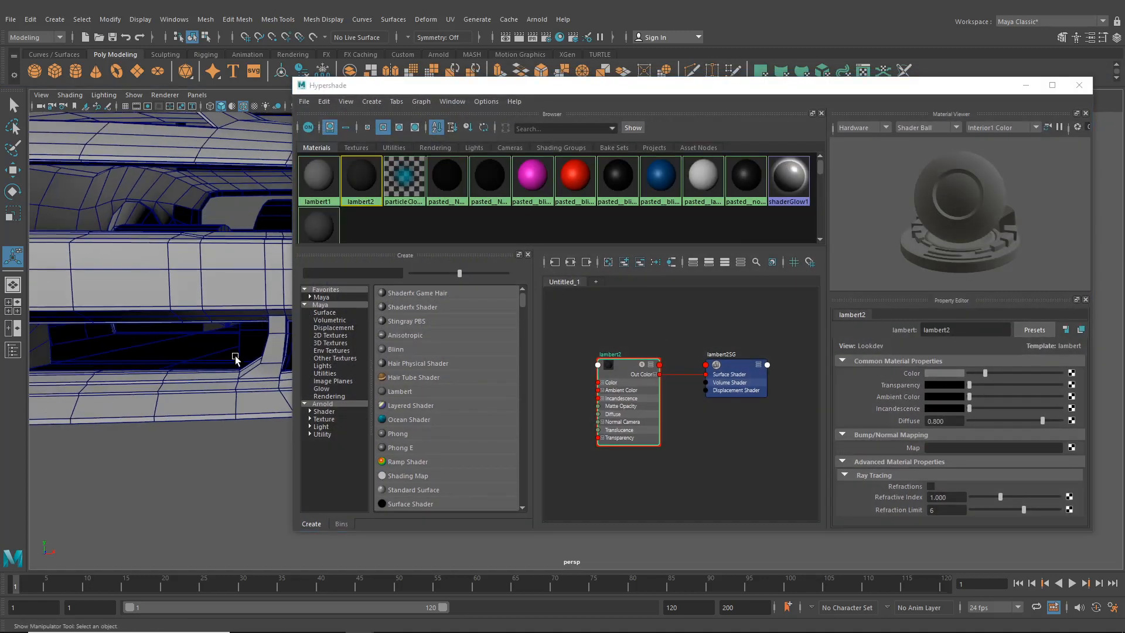
- Assign the dark lambert2 material to the lower grille, side opening and upper opening lips, and move the Hypershade out of the way
alt+drag(230, 367, 249, 404)
click(254, 417)
alt+middle_drag(239, 415, 111, 378)
shift+click(199, 377)
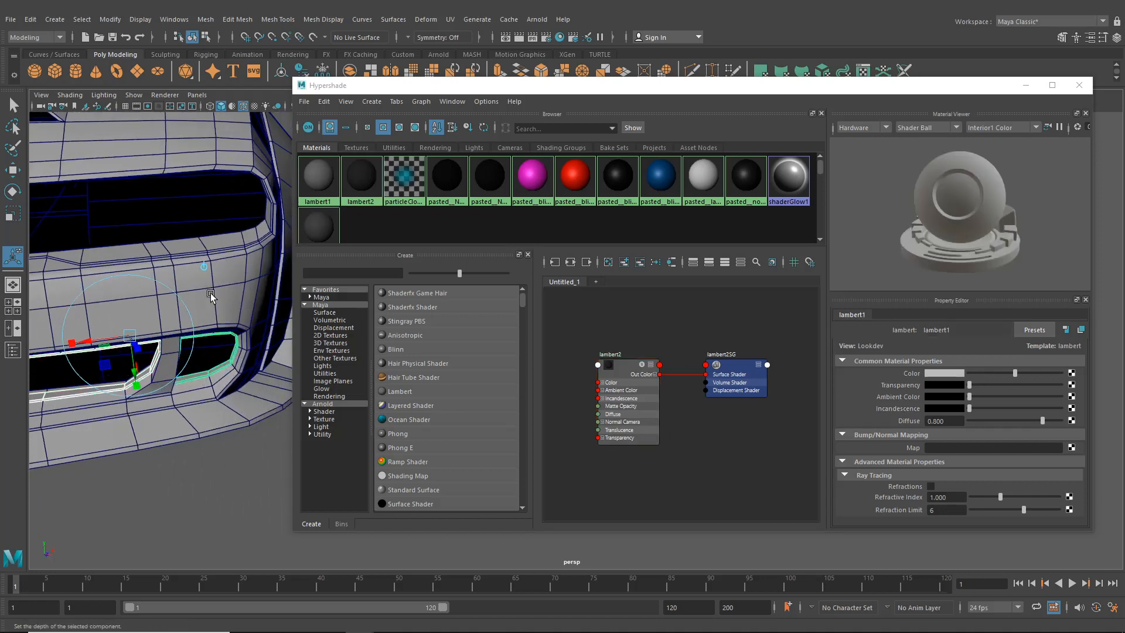
shift+click(205, 246)
right_drag(368, 175, 362, 144)
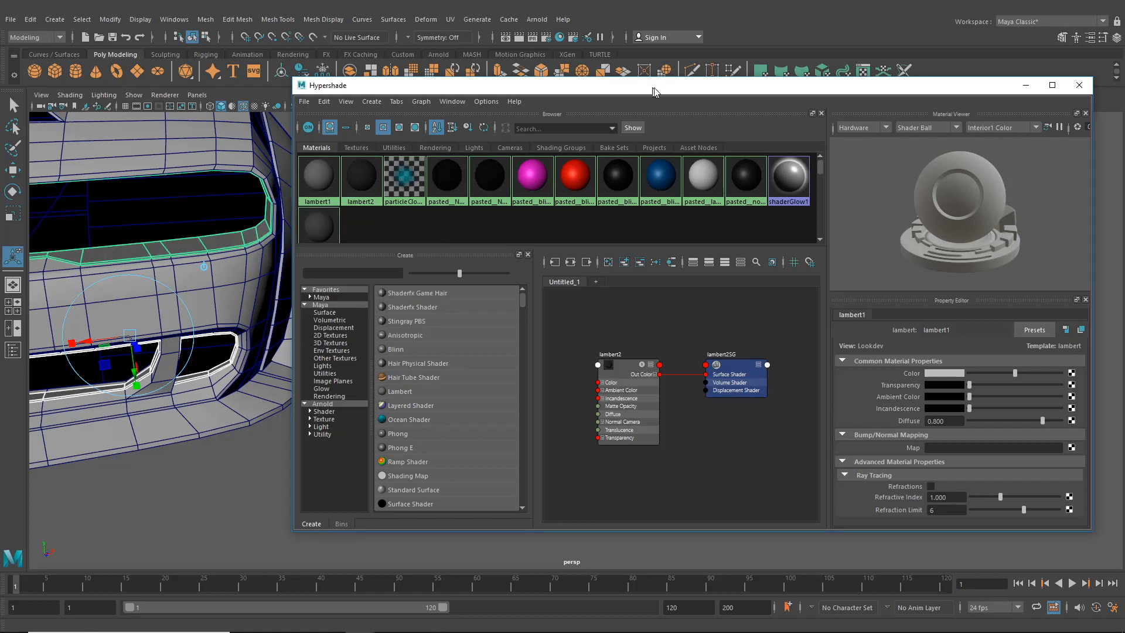
drag(655, 92, 1124, 47)
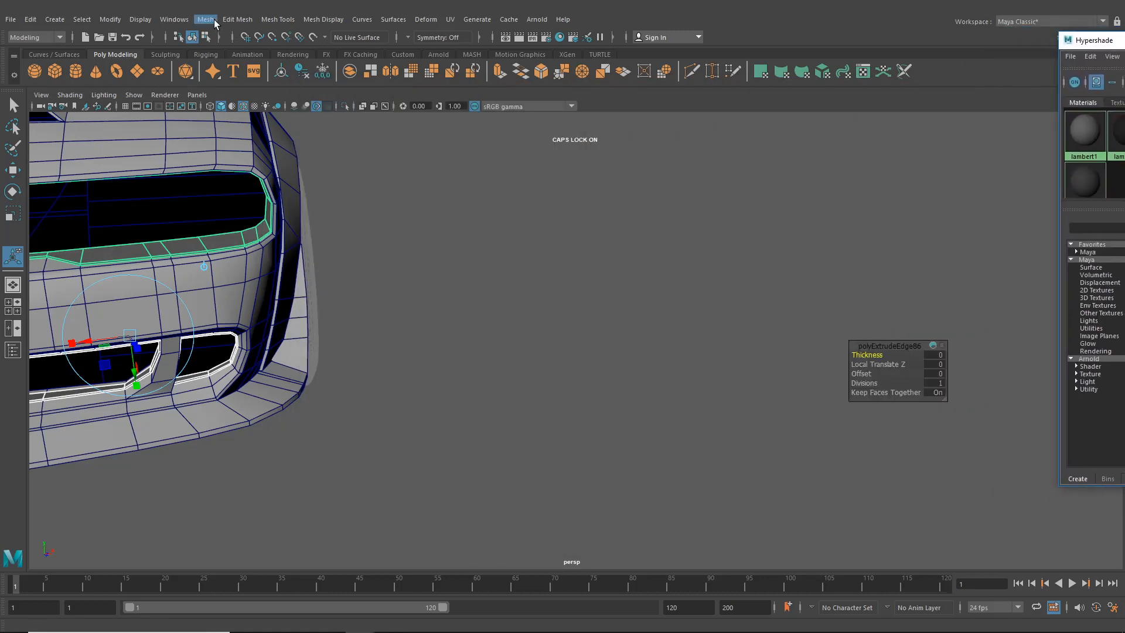
- Examine the hood scoop, front end, windshield and side window openings of the car body from several angles
alt+drag(344, 138, 551, 359)
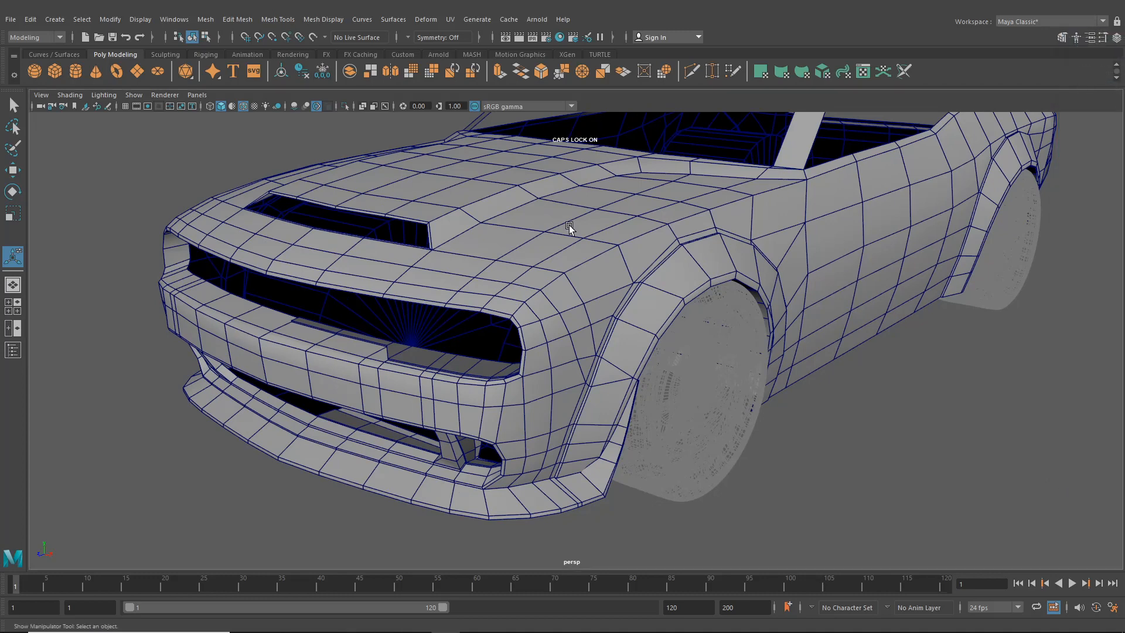
scroll(569, 225, down, 2)
alt+drag(512, 254, 503, 320)
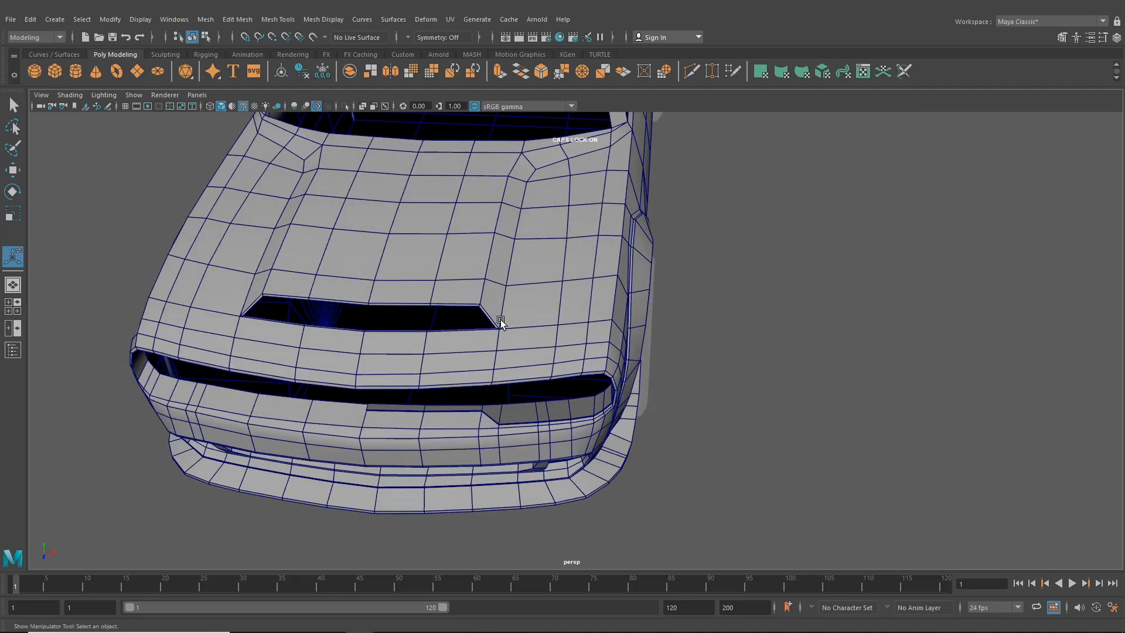
scroll(406, 327, up, 3)
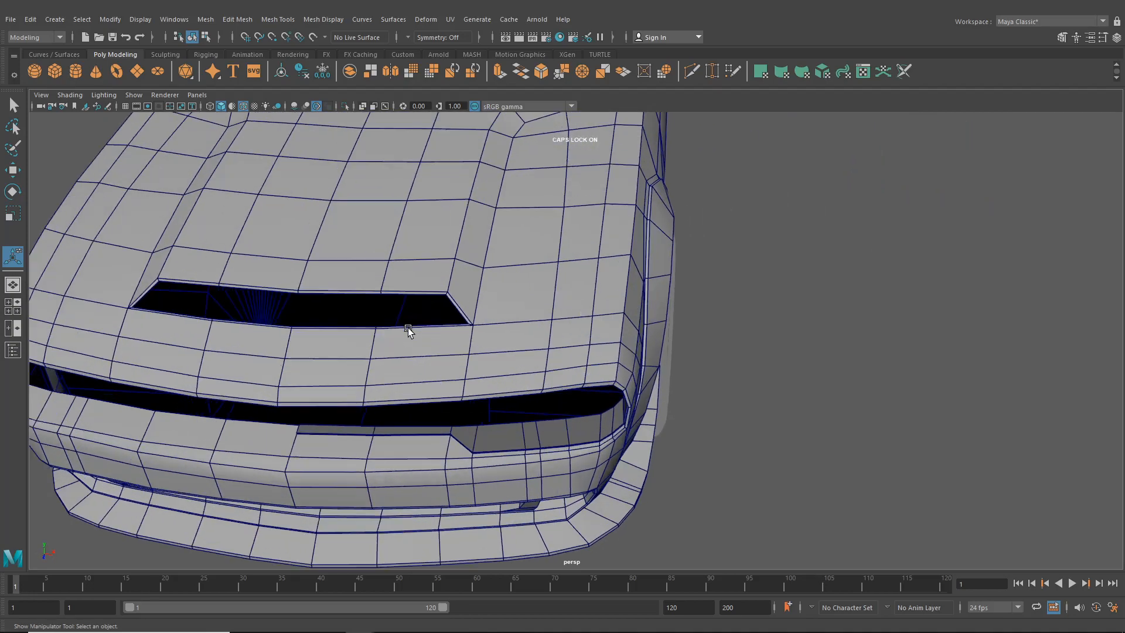
alt+middle_drag(406, 327, 473, 306)
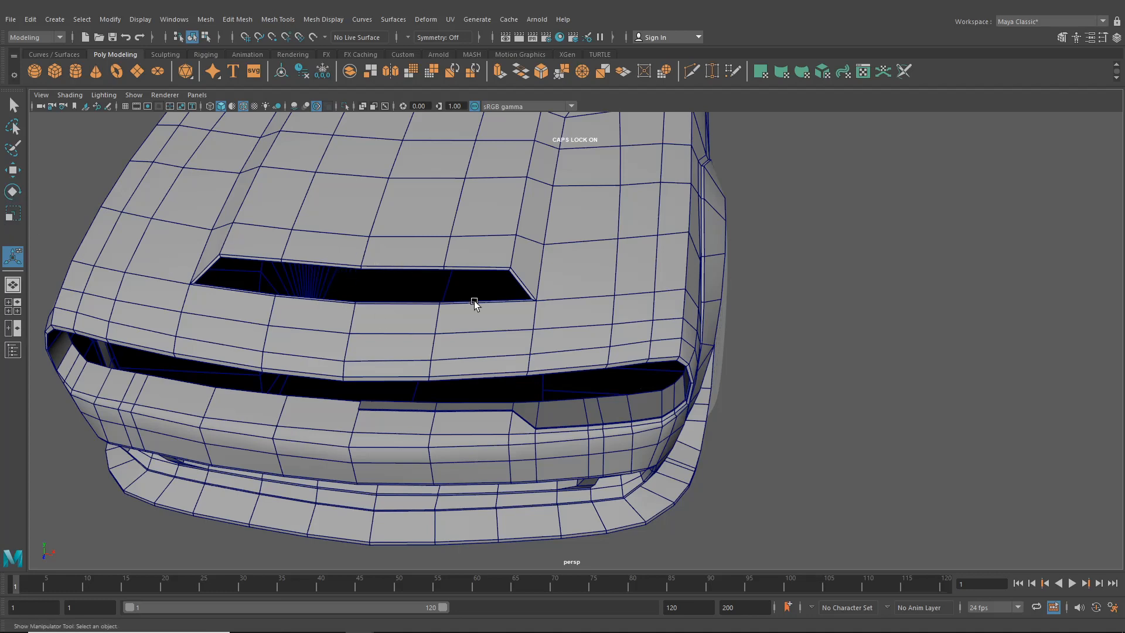
mouse_move(475, 302)
alt+mouse_down()
mouse_move(529, 314)
mouse_move(473, 304)
alt+mouse_up()
alt+drag(543, 306, 517, 317)
alt+middle_drag(516, 317, 470, 341)
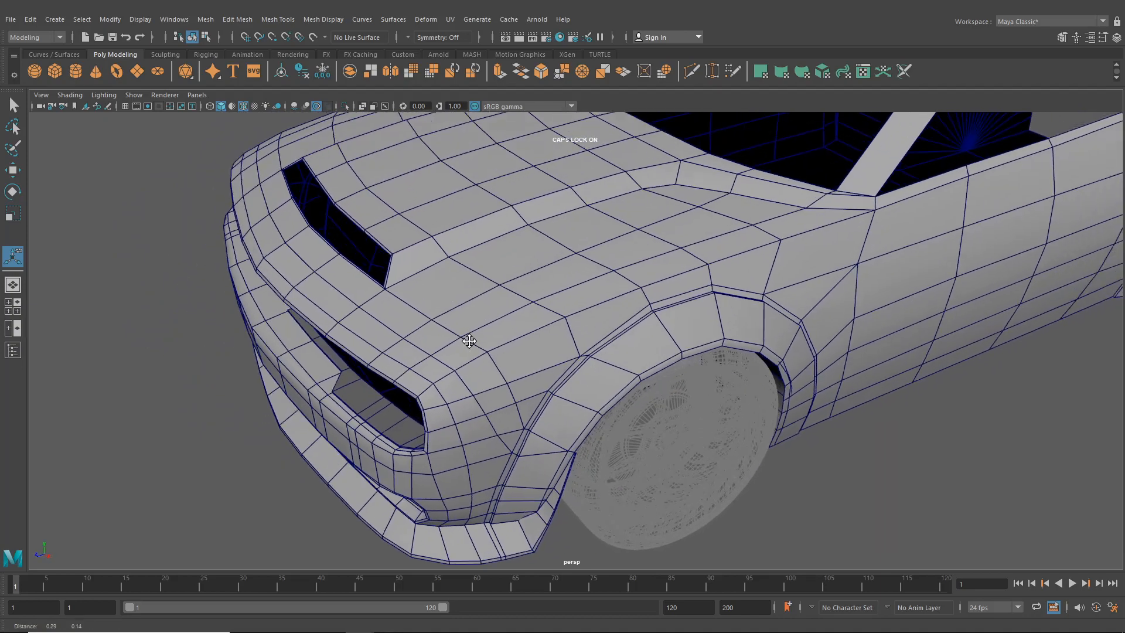
alt+drag(470, 341, 753, 338)
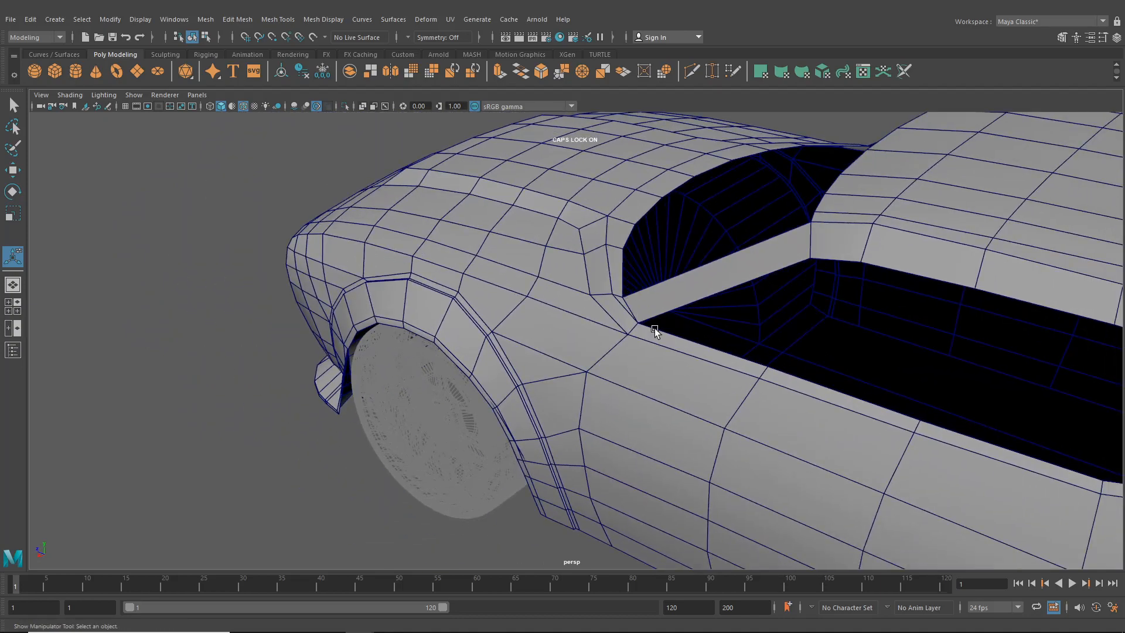
scroll(727, 358, down, 3)
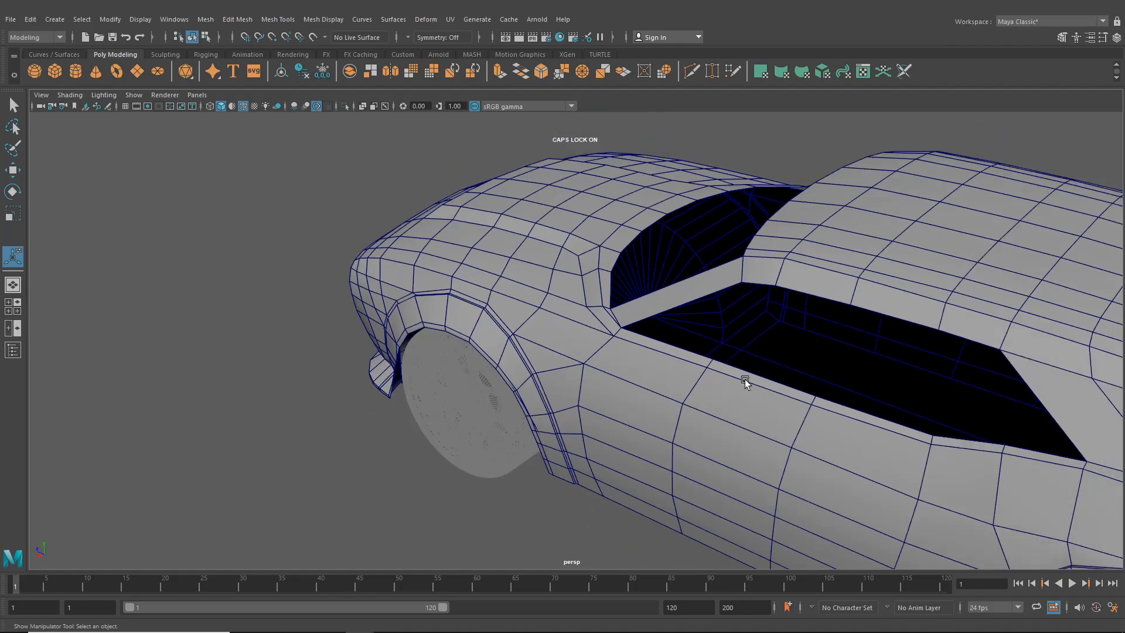
alt+drag(764, 390, 898, 324)
alt+drag(674, 298, 625, 318)
scroll(626, 319, up, 5)
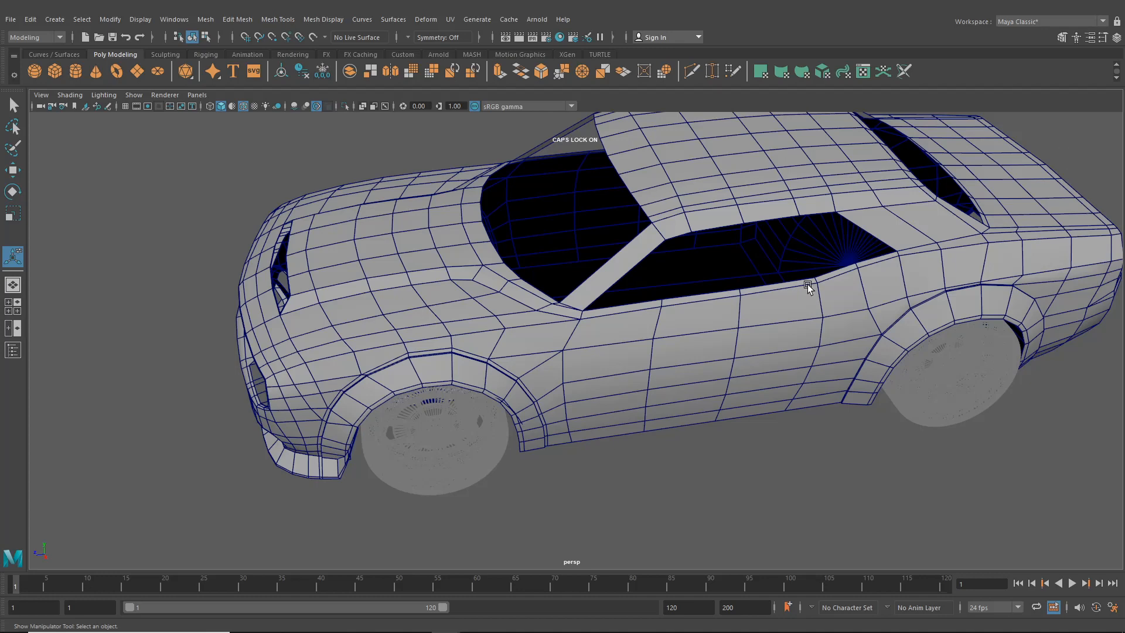
alt+drag(807, 287, 728, 296)
scroll(703, 306, up, 4)
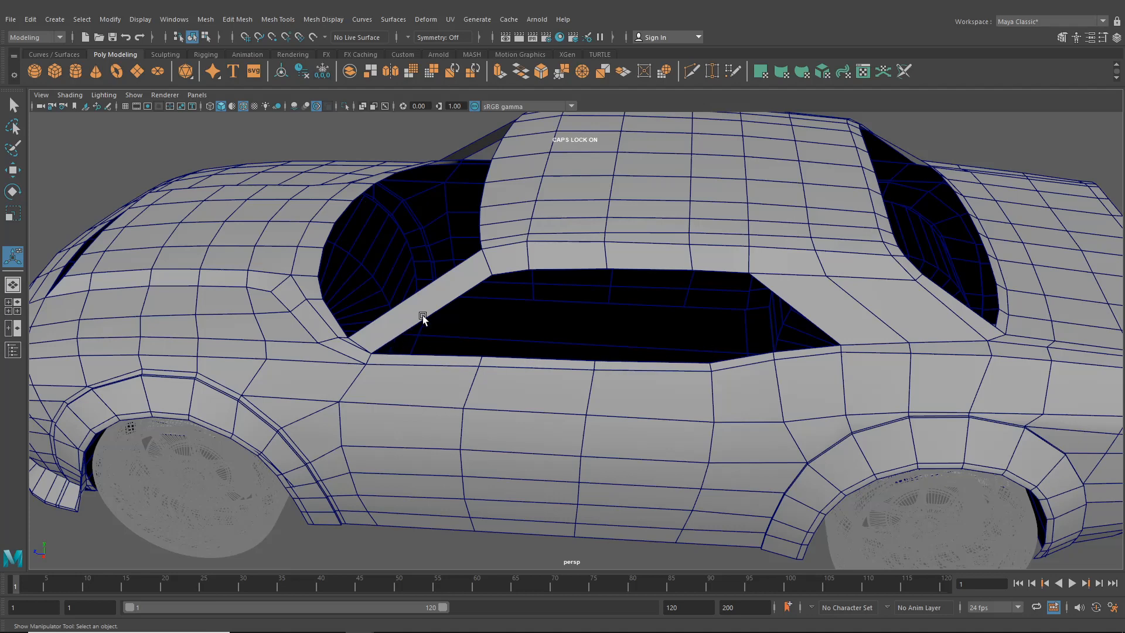
- Select the complete border edge loop of the side window opening on the car body
alt+drag(423, 314, 445, 226)
click(556, 234)
mouse_move(557, 234)
alt+mouse_down()
mouse_move(539, 237)
mouse_move(565, 241)
alt+mouse_up()
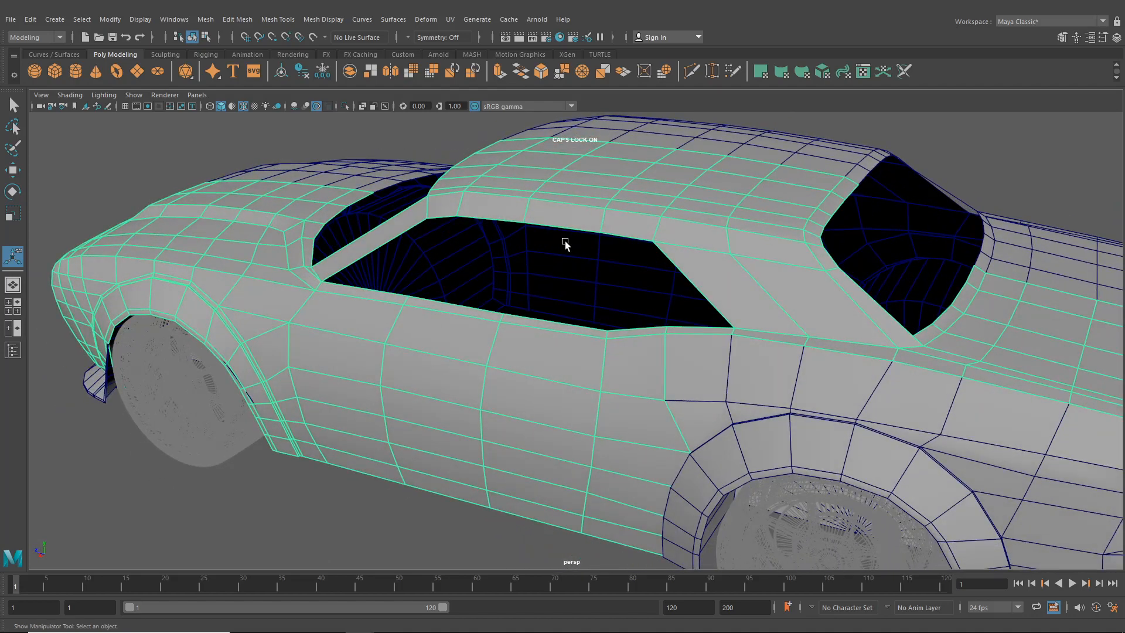
right_drag(553, 226, 550, 178)
double_click(559, 226)
alt+drag(559, 226, 633, 280)
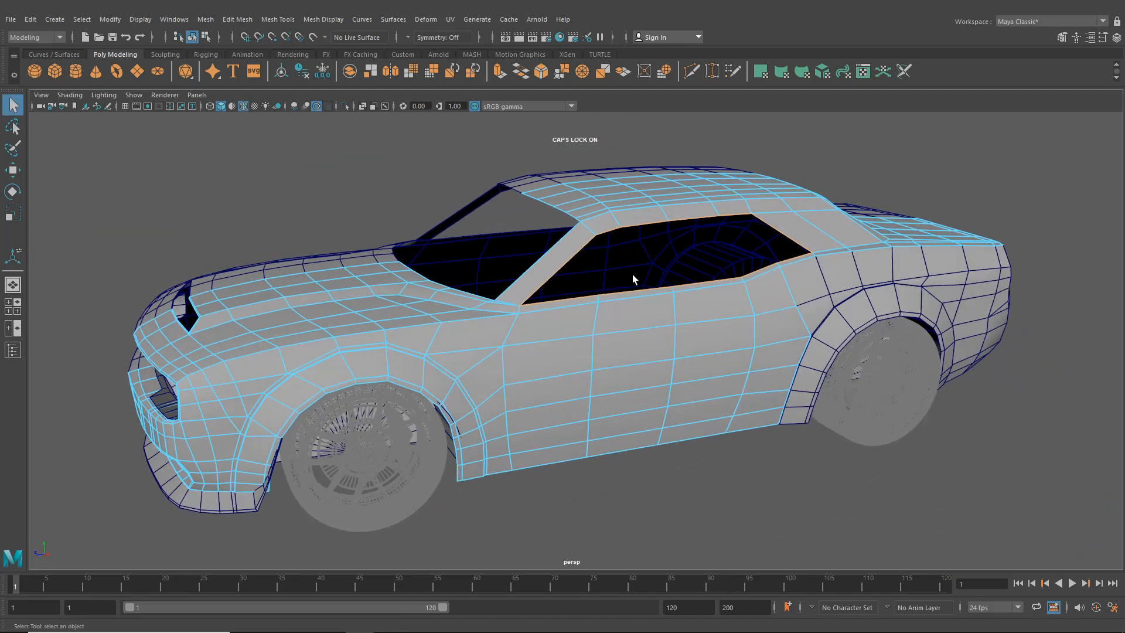
alt+drag(632, 280, 587, 283)
- Extrude the side window's border edges and offset them slightly inward to form a thin frame strip
key(ctrl+e)
scroll(585, 258, up, 6)
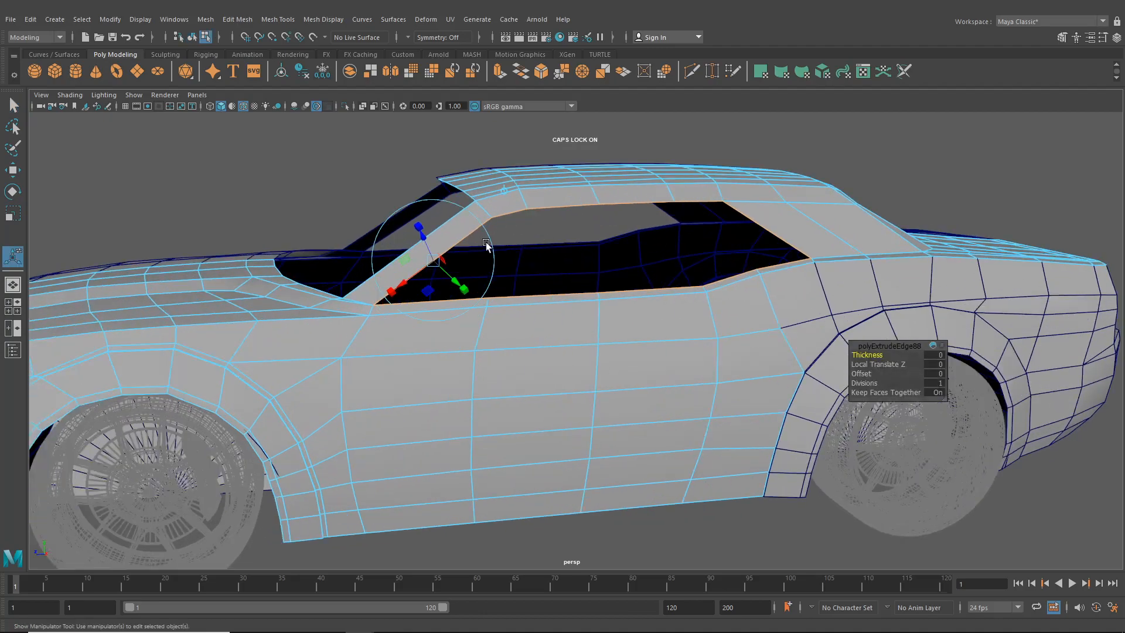
alt+drag(484, 237, 529, 266)
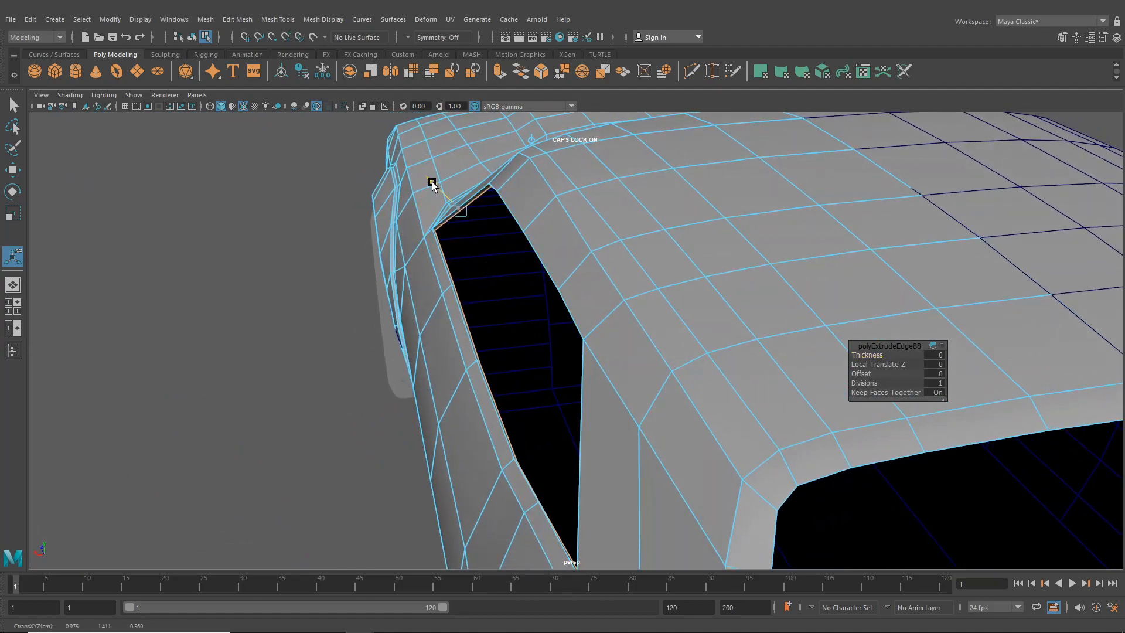
alt+drag(443, 187, 529, 214)
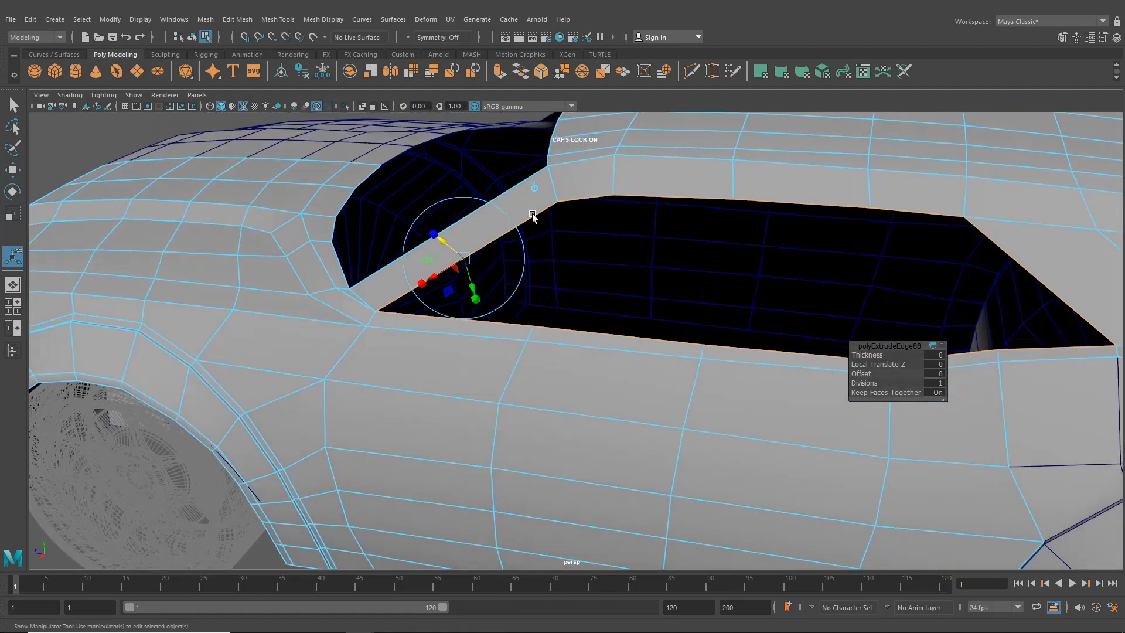
alt+drag(794, 246, 735, 231)
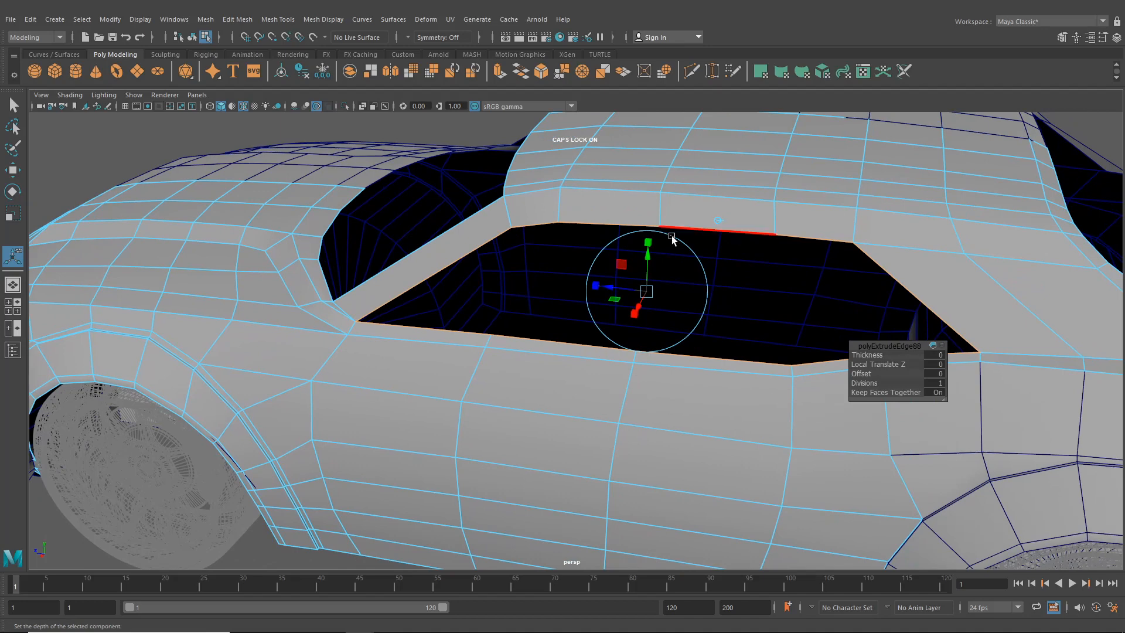
drag(649, 296, 675, 276)
drag(674, 223, 673, 191)
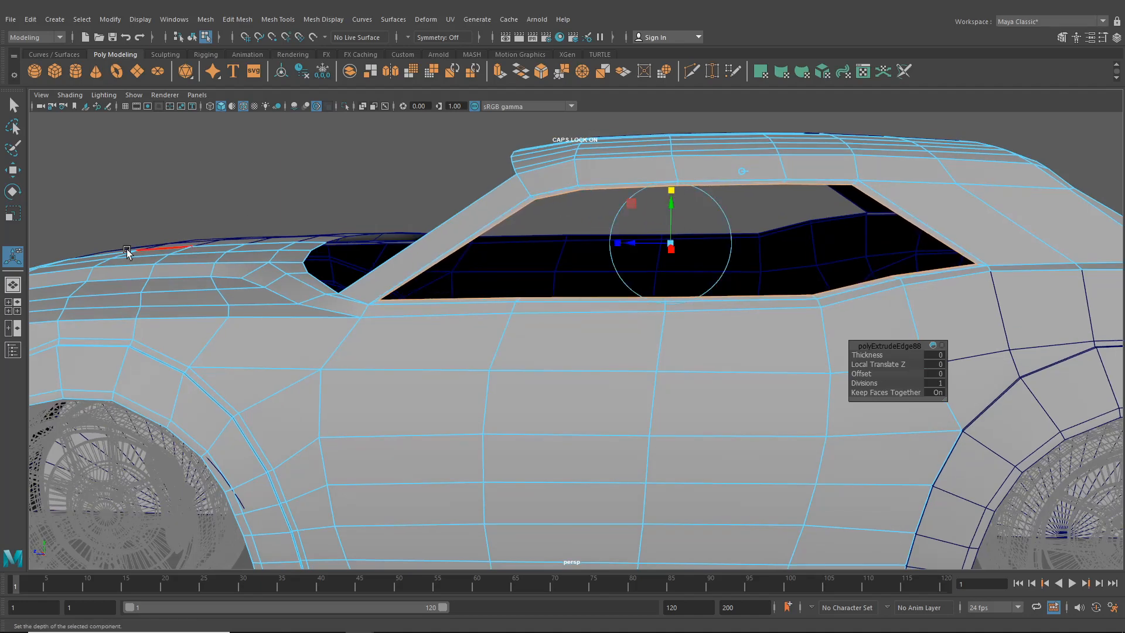
- Show the window in the side view over the blueprint and switch to moving vertices
click(21, 310)
key(space)
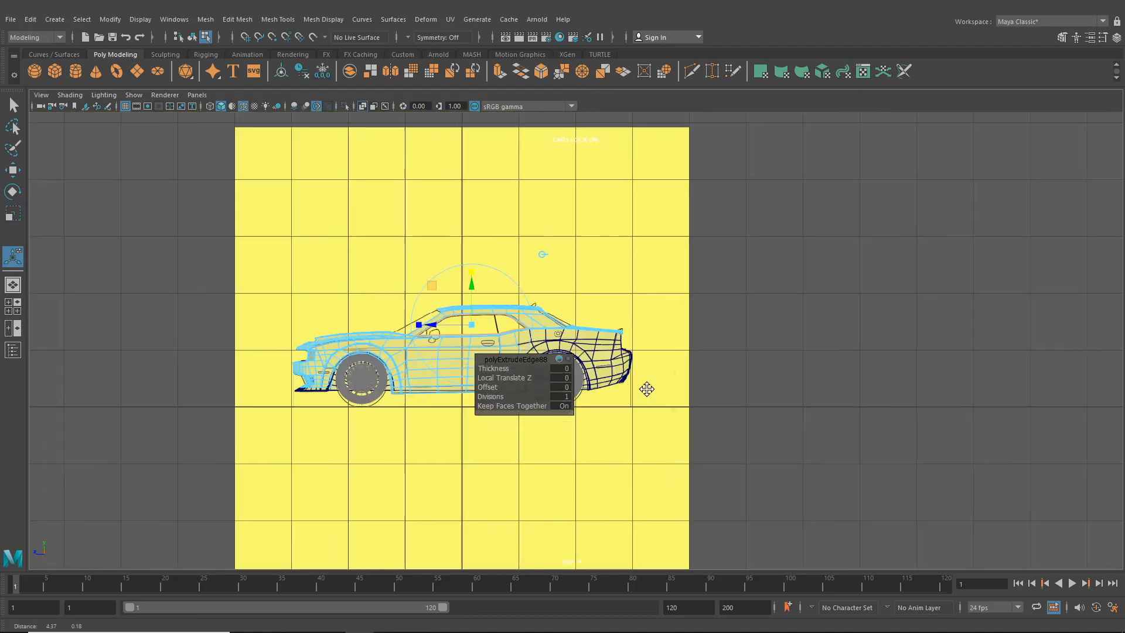
scroll(465, 348, up, 3)
scroll(464, 348, up, 10)
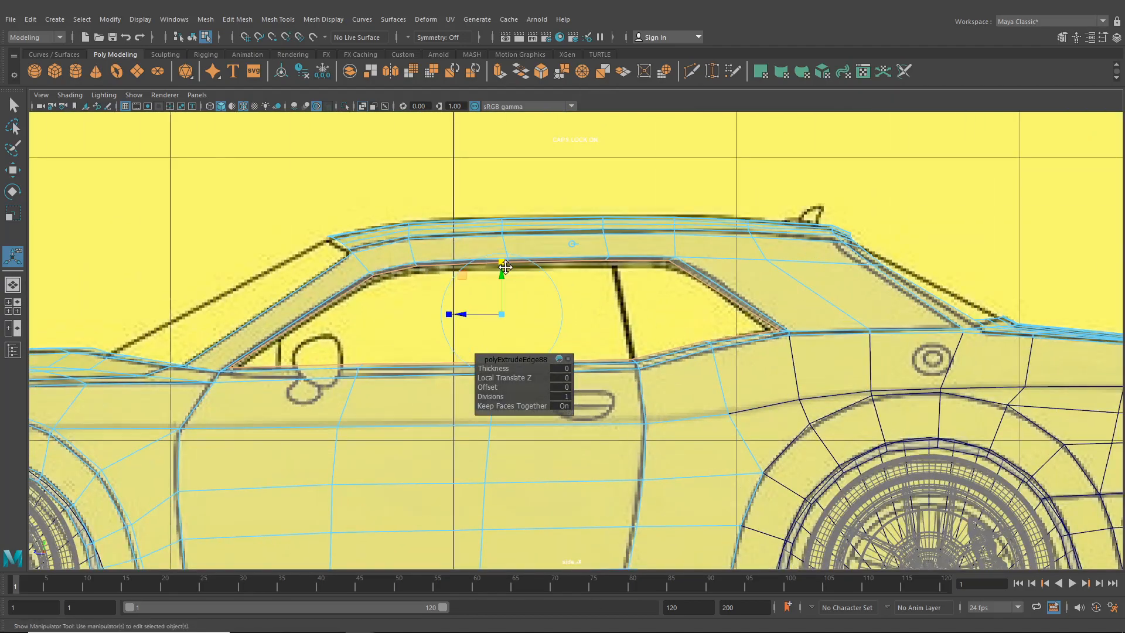
scroll(516, 311, up, 3)
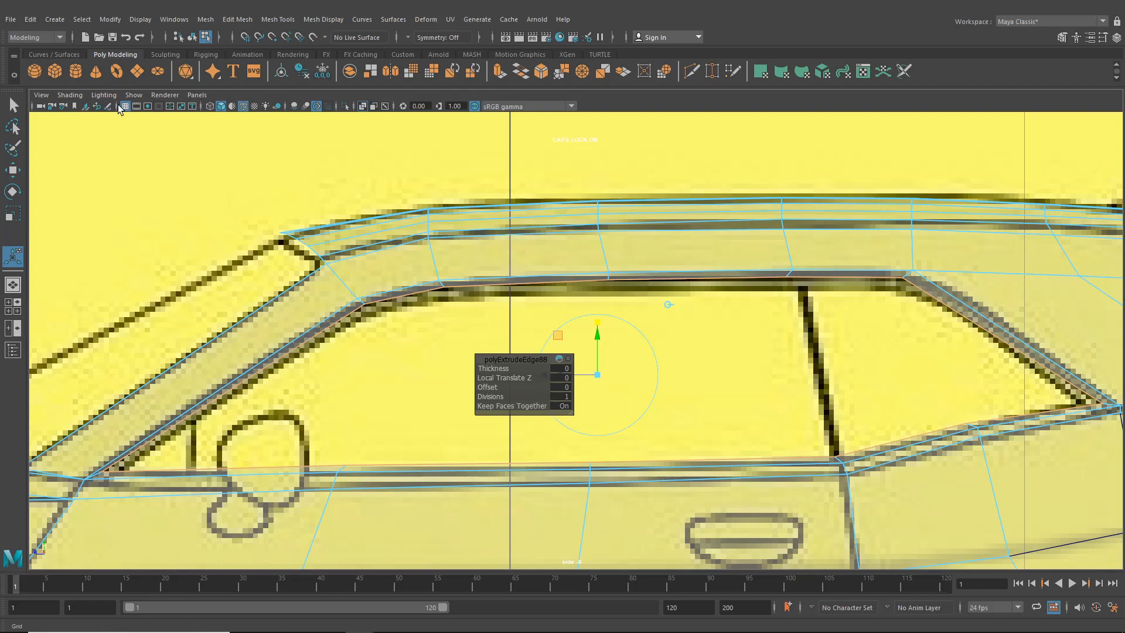
click(13, 170)
right_drag(841, 254, 779, 252)
- Move the window frame's upper rear and lower rear corner vertices to follow the blueprint outline
alt+middle_drag(882, 276, 684, 283)
scroll(680, 270, down, 10)
click(703, 312)
scroll(703, 312, up, 6)
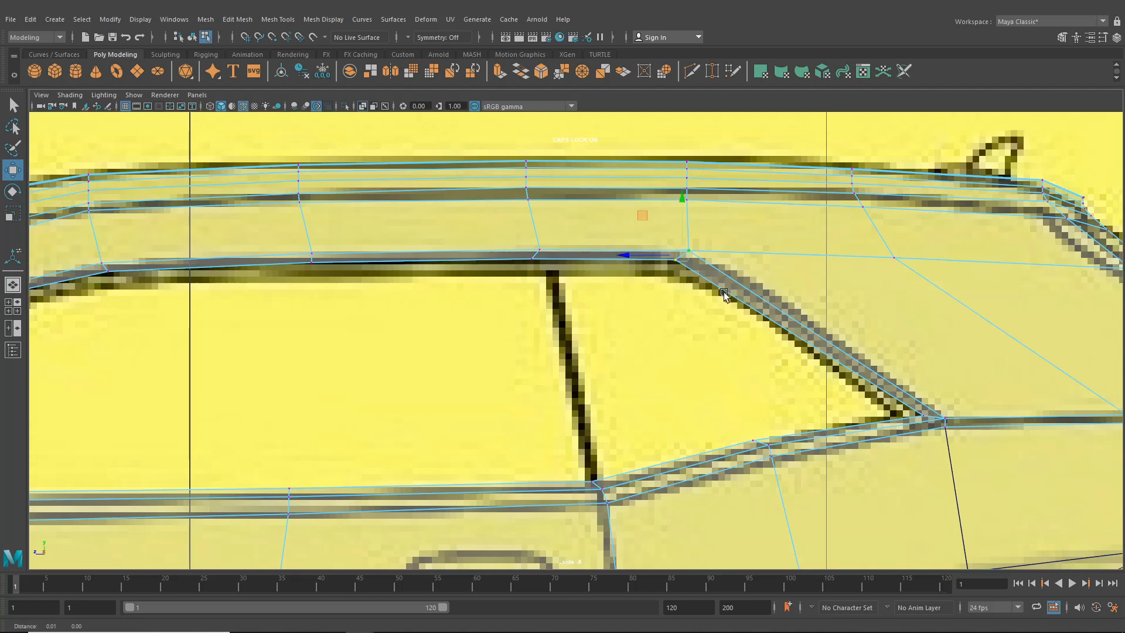
alt+middle_drag(714, 260, 655, 260)
drag(632, 260, 624, 267)
click(888, 419)
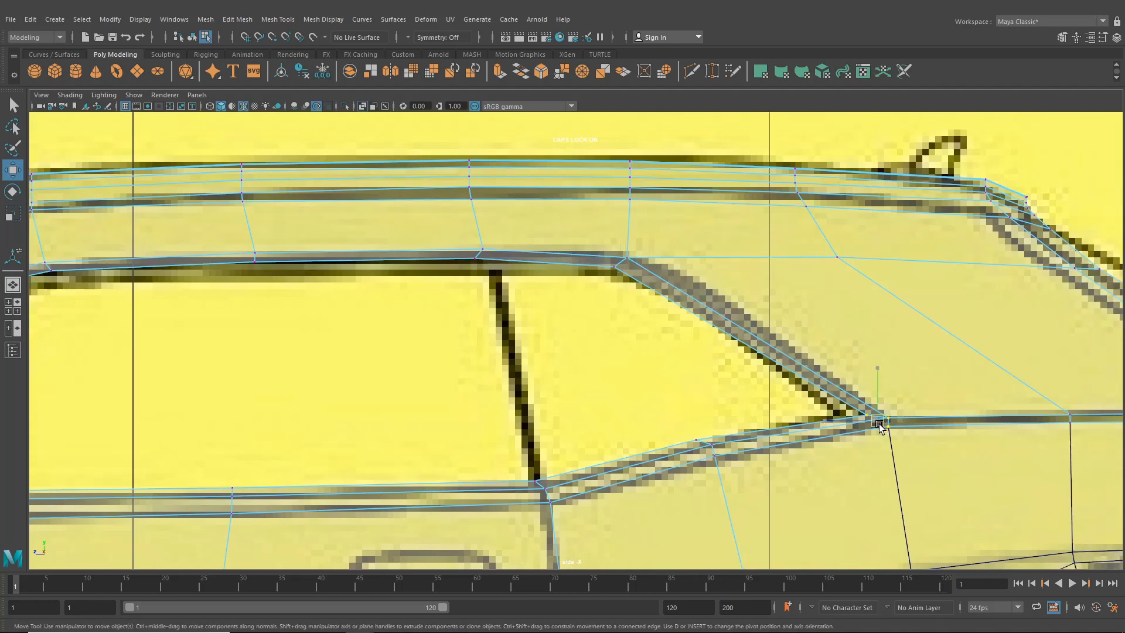
drag(888, 419, 874, 421)
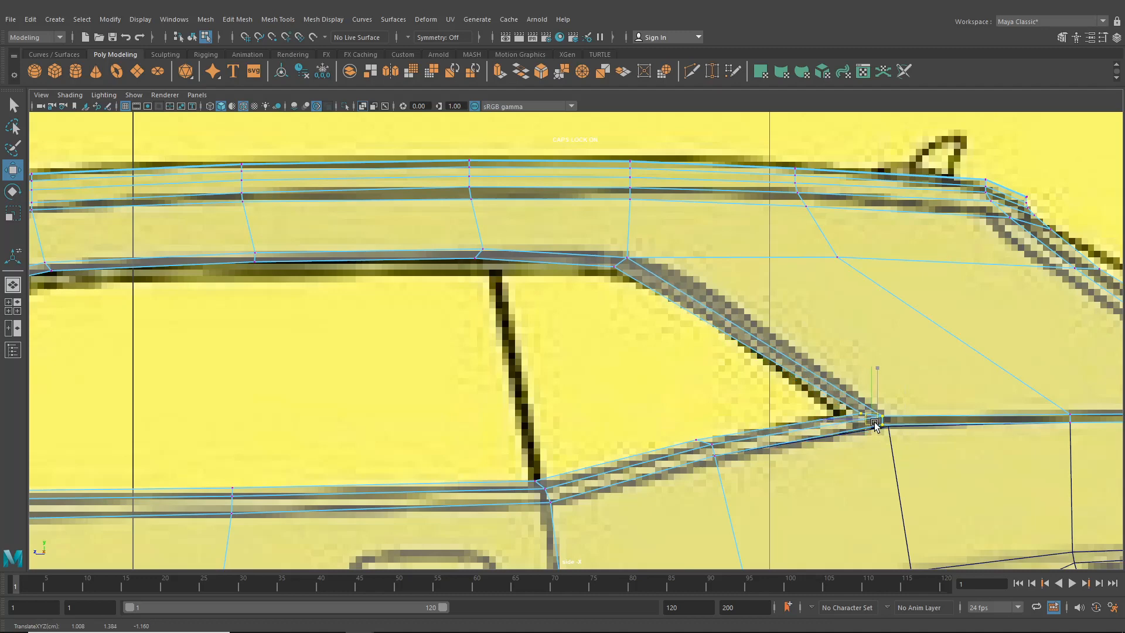
click(622, 263)
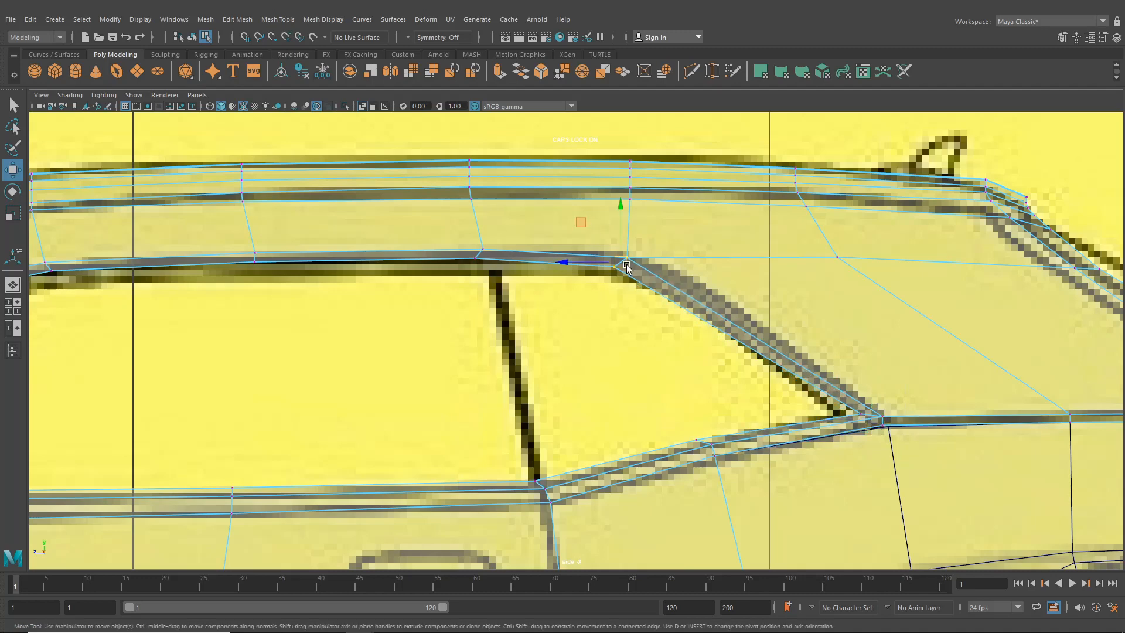
- Adjust the inner vertices along the window frame's upper edge to the blueprint line, working forward to the upper front corner
alt+middle_drag(284, 238, 467, 233)
drag(528, 260, 529, 260)
drag(514, 185, 514, 189)
alt+middle_drag(244, 232, 362, 237)
drag(384, 215, 446, 291)
drag(409, 199, 408, 201)
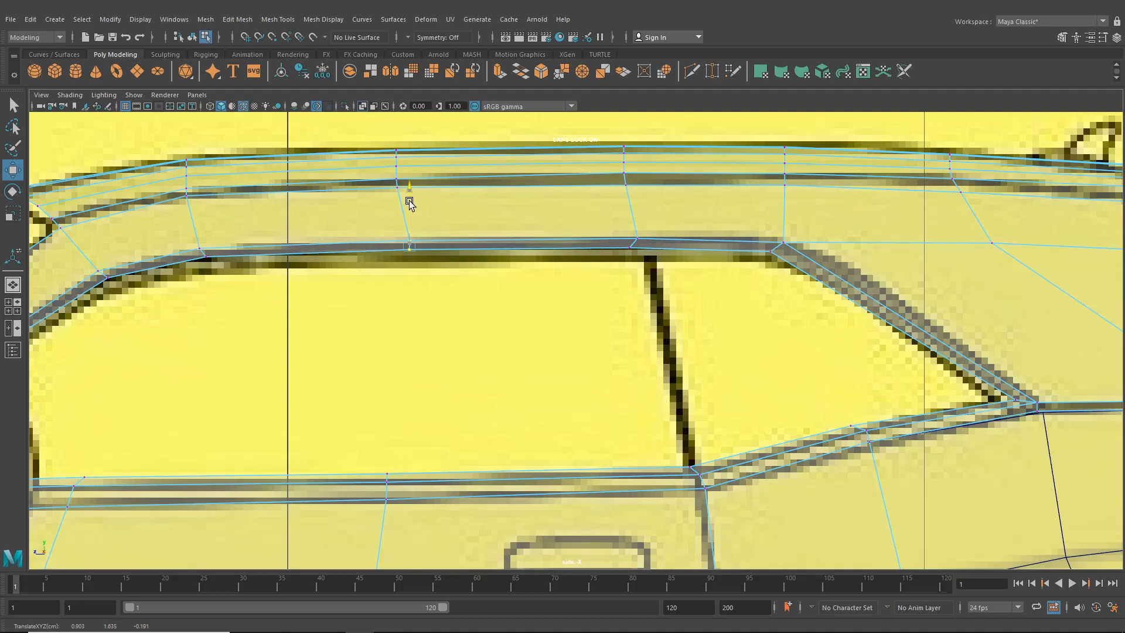
alt+middle_drag(242, 234, 346, 223)
drag(287, 222, 307, 243)
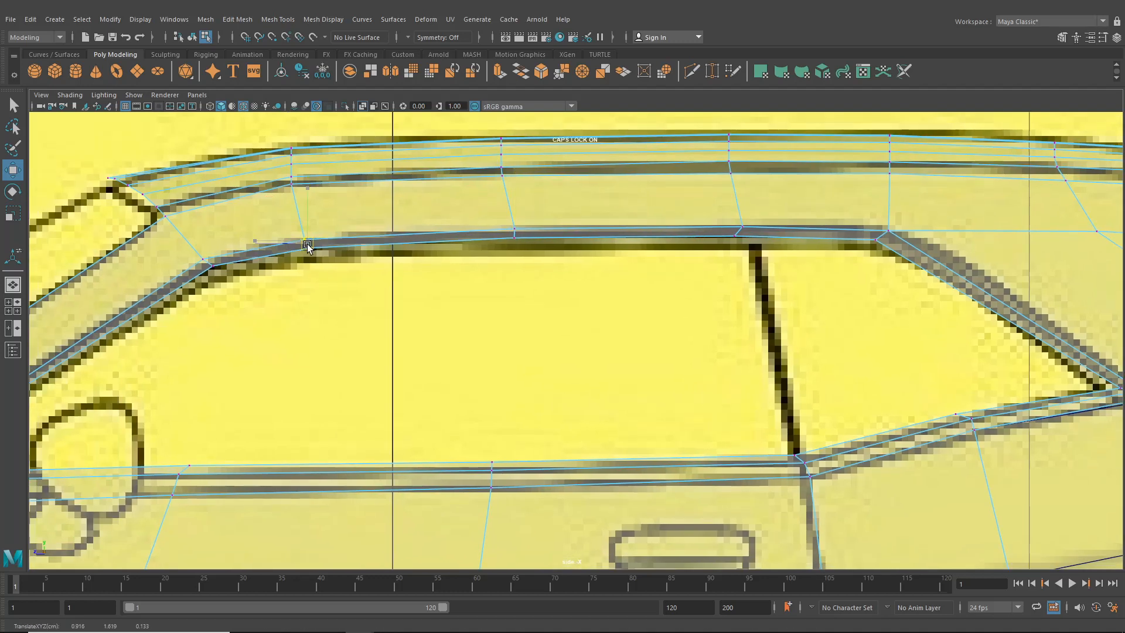
drag(192, 252, 214, 267)
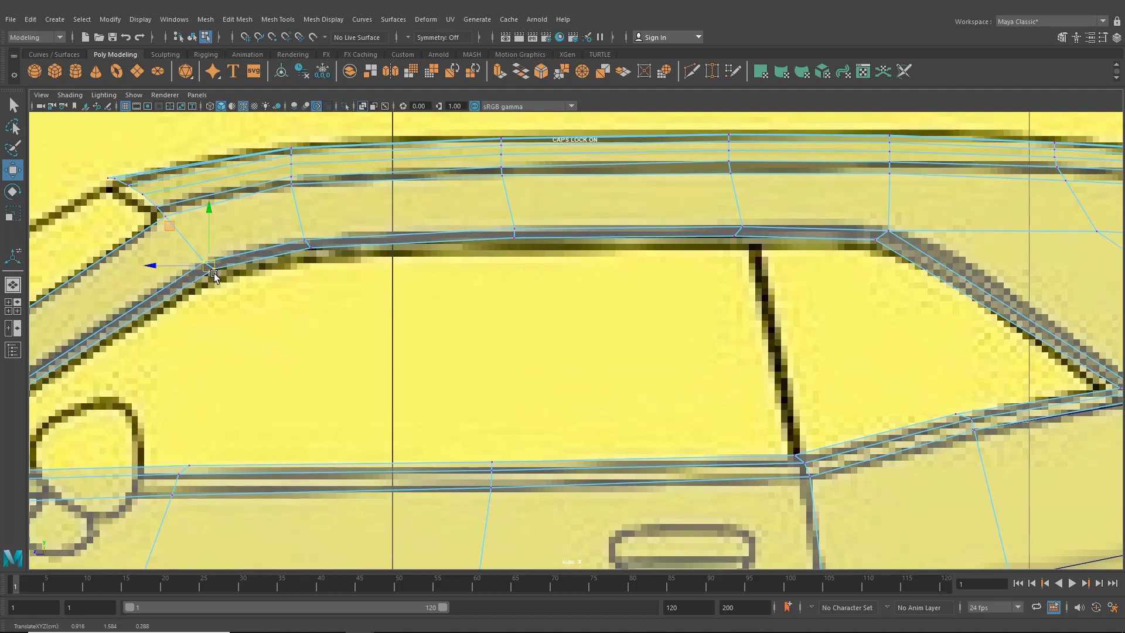
- Align the window frame's lower front corner and the adjacent sill vertices near the mirror with the blueprint
scroll(264, 281, down, 8)
scroll(327, 328, up, 8)
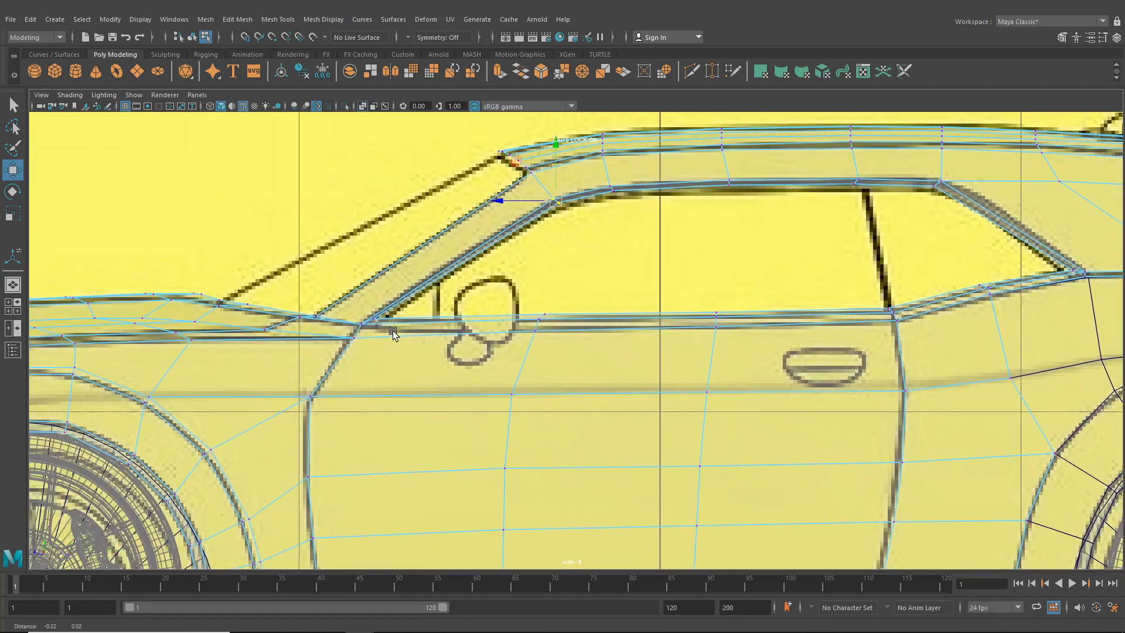
scroll(393, 330, up, 4)
mouse_move(210, 299)
mouse_down()
mouse_move(193, 301)
mouse_move(229, 302)
mouse_up()
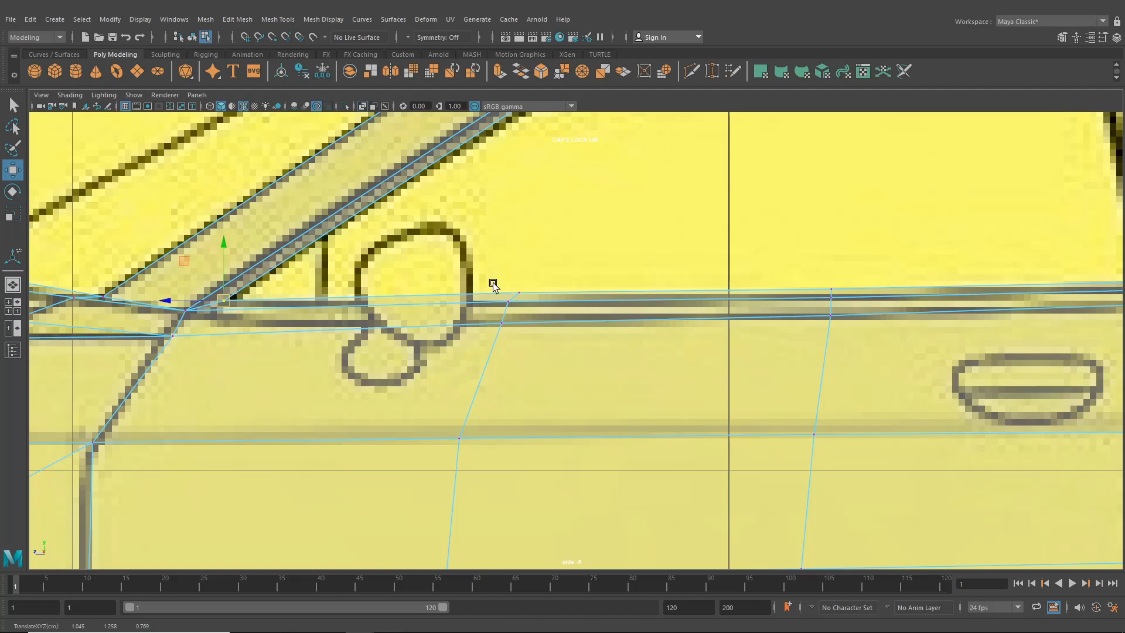
drag(529, 310, 510, 262)
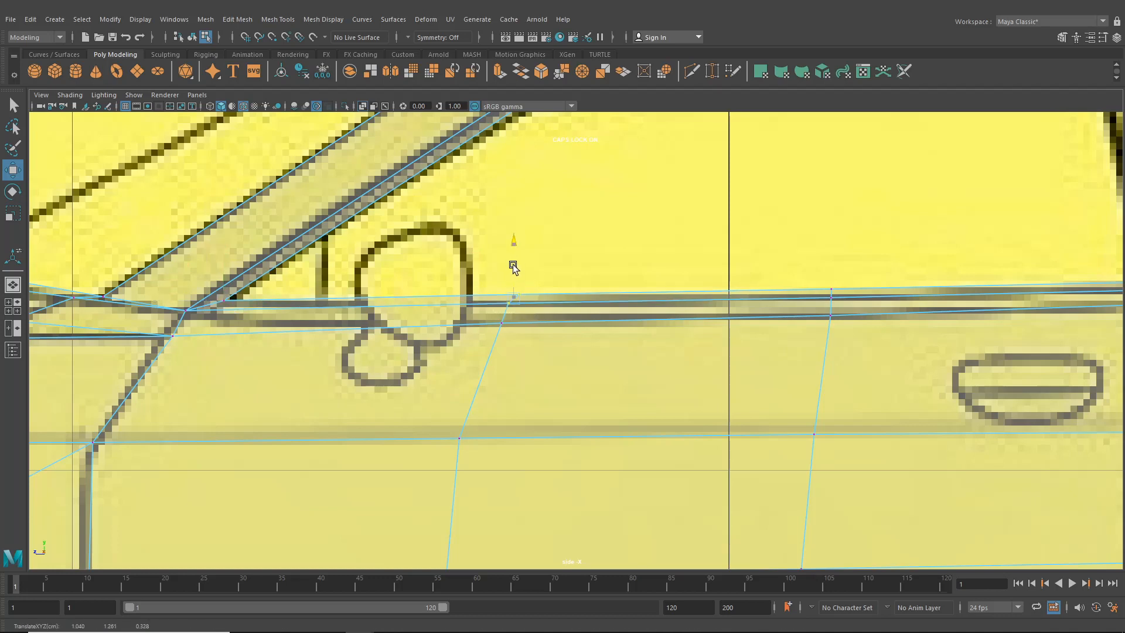
alt+middle_drag(623, 306, 422, 297)
mouse_move(680, 325)
alt+middle_down()
mouse_move(457, 328)
mouse_move(690, 325)
alt+middle_up()
drag(329, 254, 317, 274)
click(313, 310)
- Adjust the sill vertices above the door handle, at the door's rear edge and below the rear quarter window to the blueprint
alt+middle_drag(670, 311, 568, 321)
drag(506, 264, 614, 381)
drag(541, 267, 542, 271)
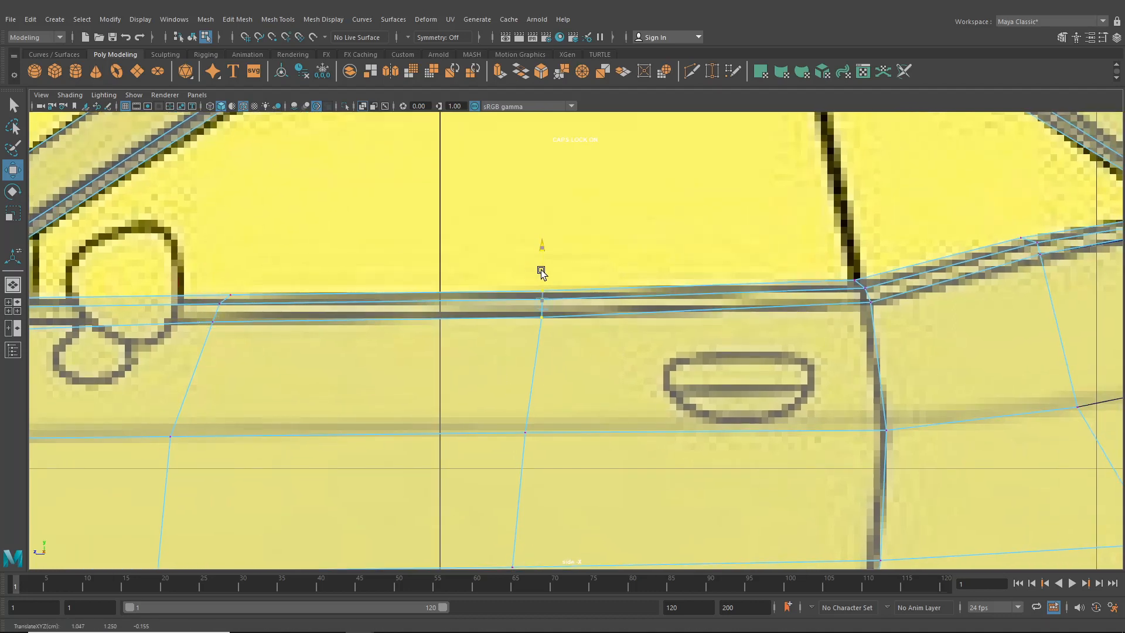
alt+middle_drag(795, 287, 623, 297)
drag(659, 253, 746, 347)
drag(696, 306, 697, 309)
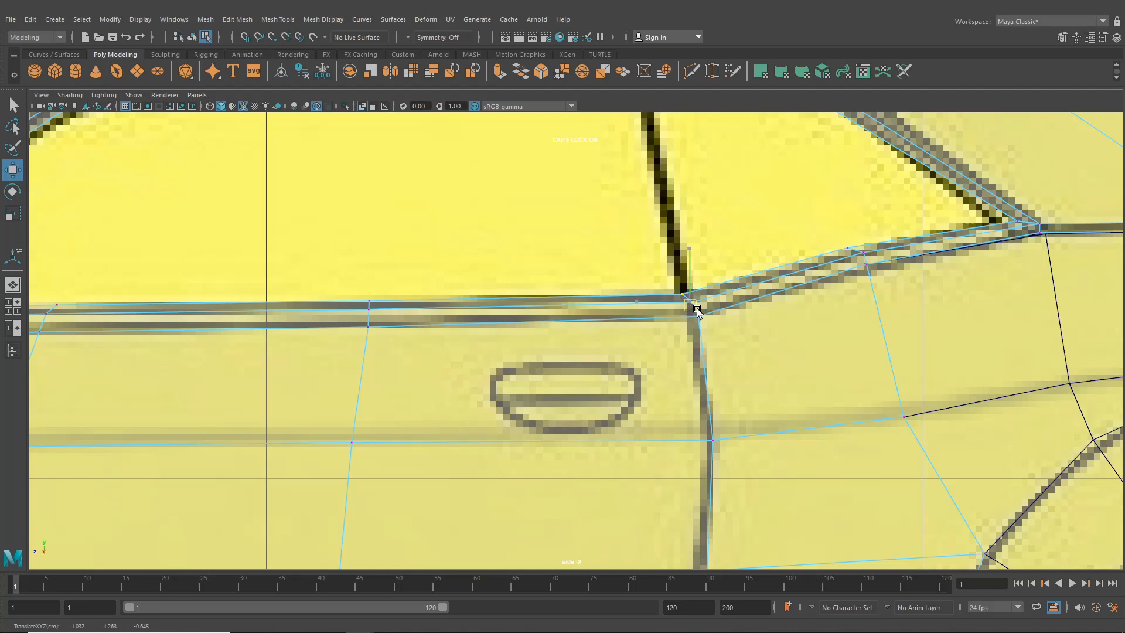
alt+middle_drag(835, 316, 668, 360)
drag(648, 276, 696, 305)
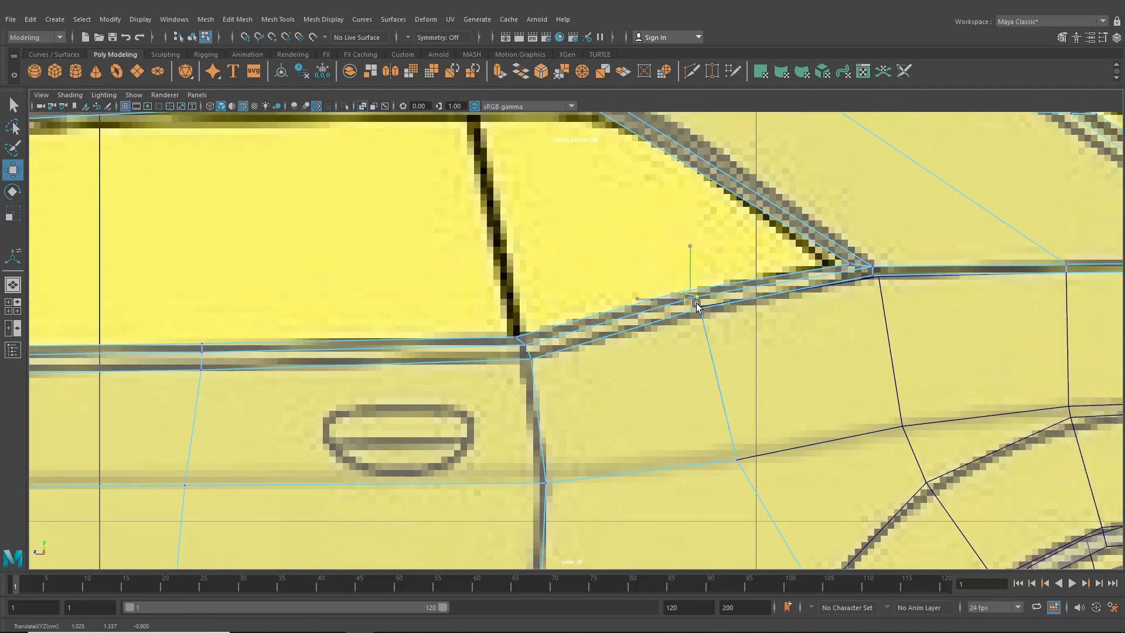
- Align the sill vertex below the rear quarter window with the blueprint's lower trim line
alt+middle_drag(737, 335, 672, 338)
alt+right_drag(672, 338, 763, 342)
click(763, 342)
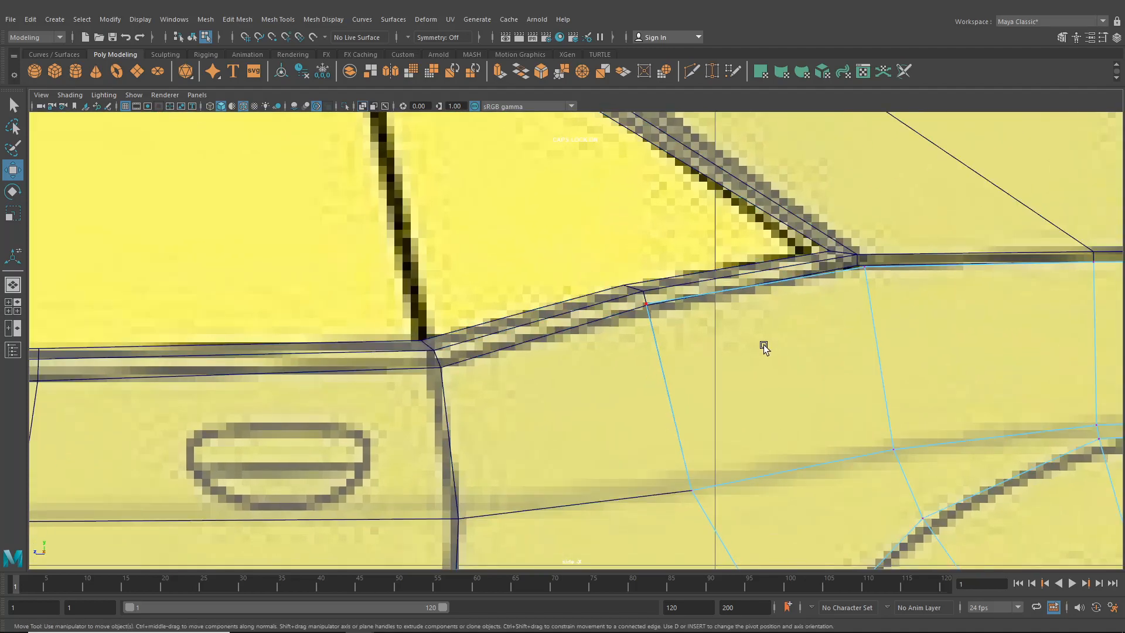
drag(630, 295, 654, 310)
scroll(651, 311, down, 3)
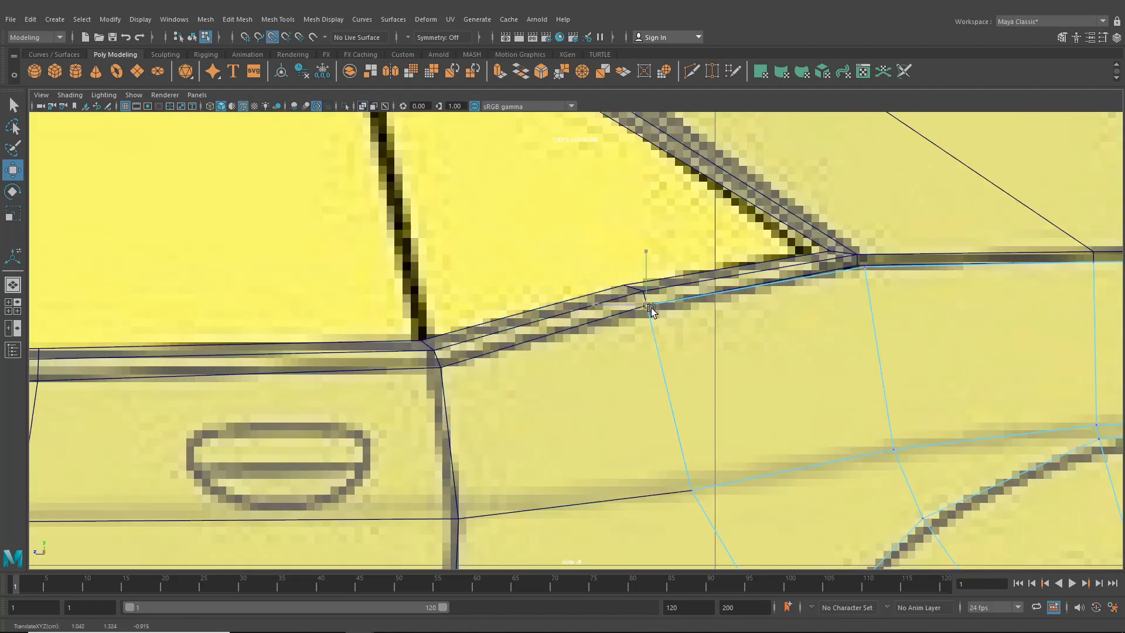
scroll(644, 305, down, 6)
scroll(465, 276, up, 4)
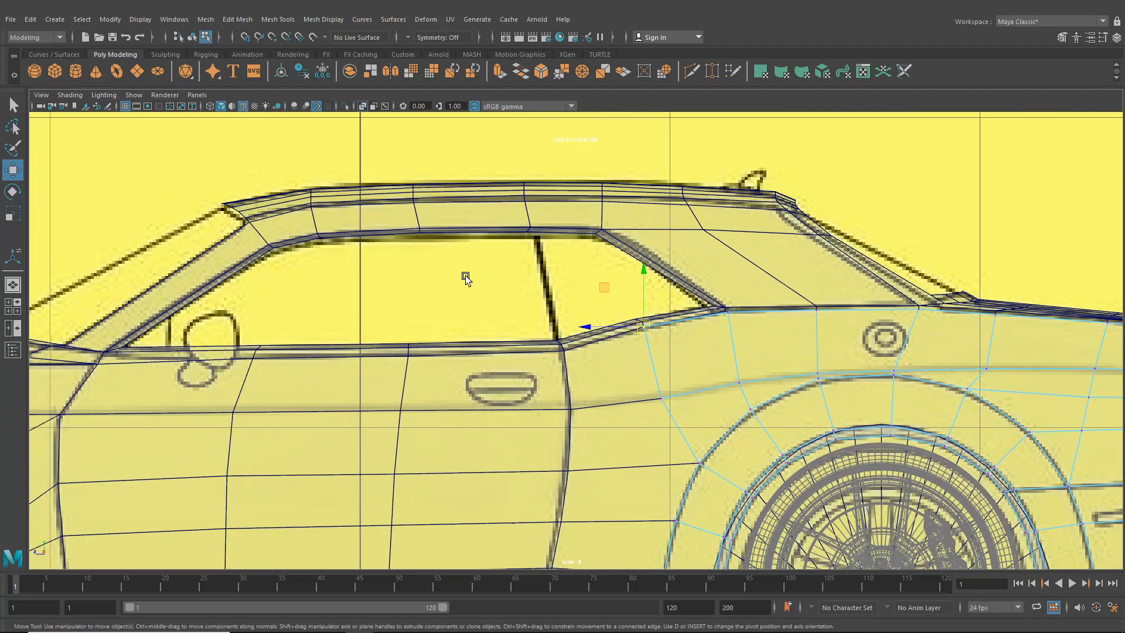
- Adjust the window frame's inner upper-edge vertices to the blueprint, from above the door's rear edge forward to the upper front corner
right_click(499, 275)
right_drag(499, 276, 454, 275)
scroll(639, 246, up, 2)
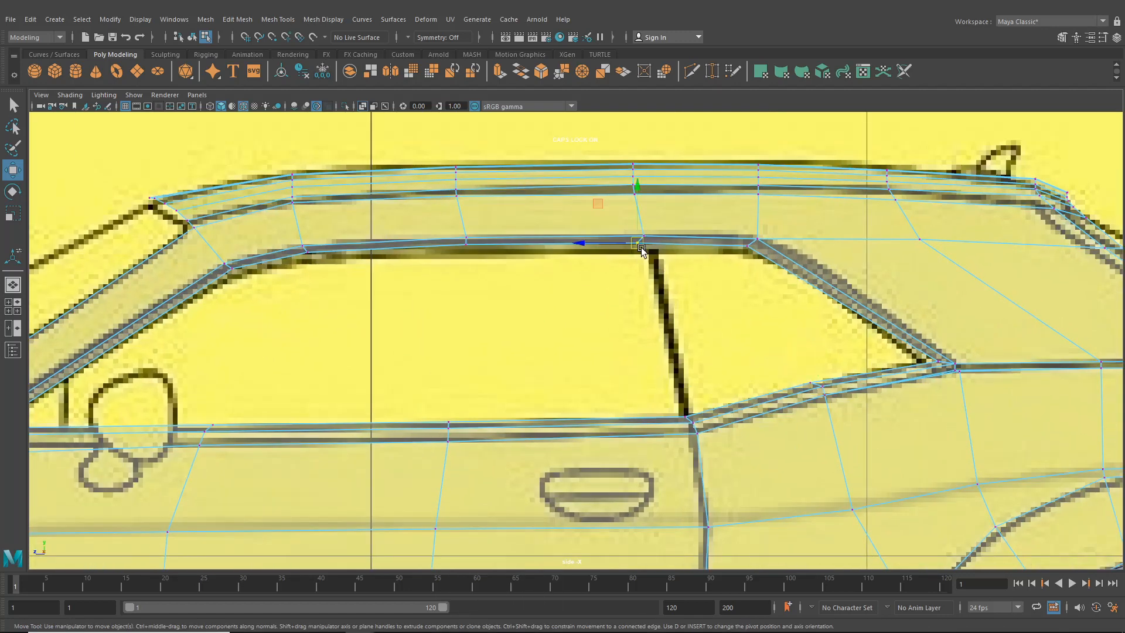
click(643, 241)
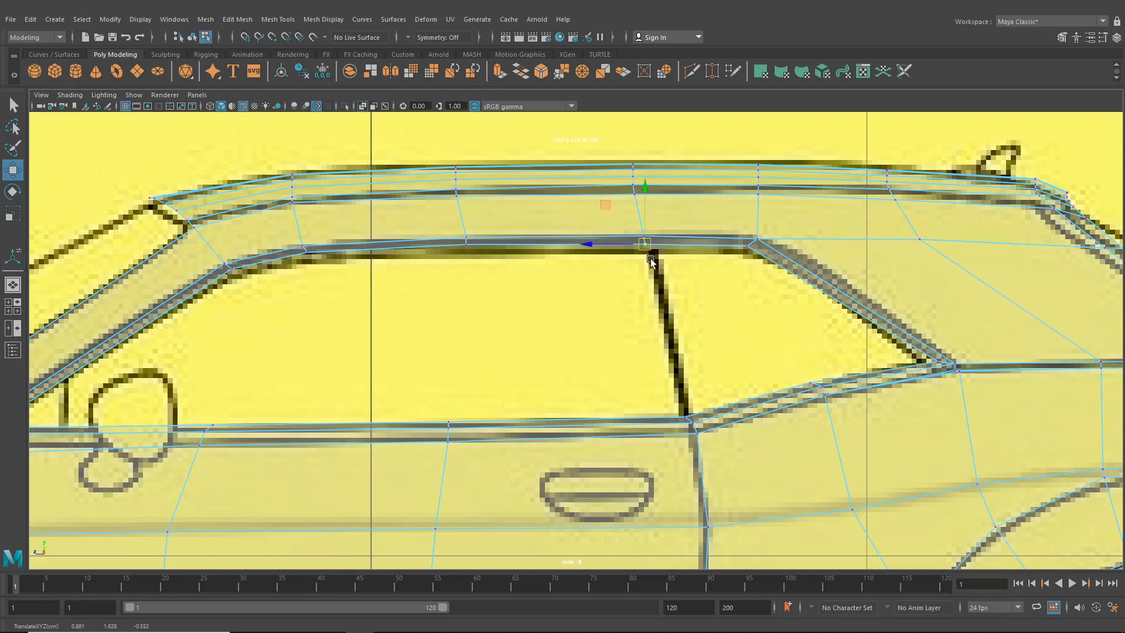
alt+middle_drag(318, 348, 543, 377)
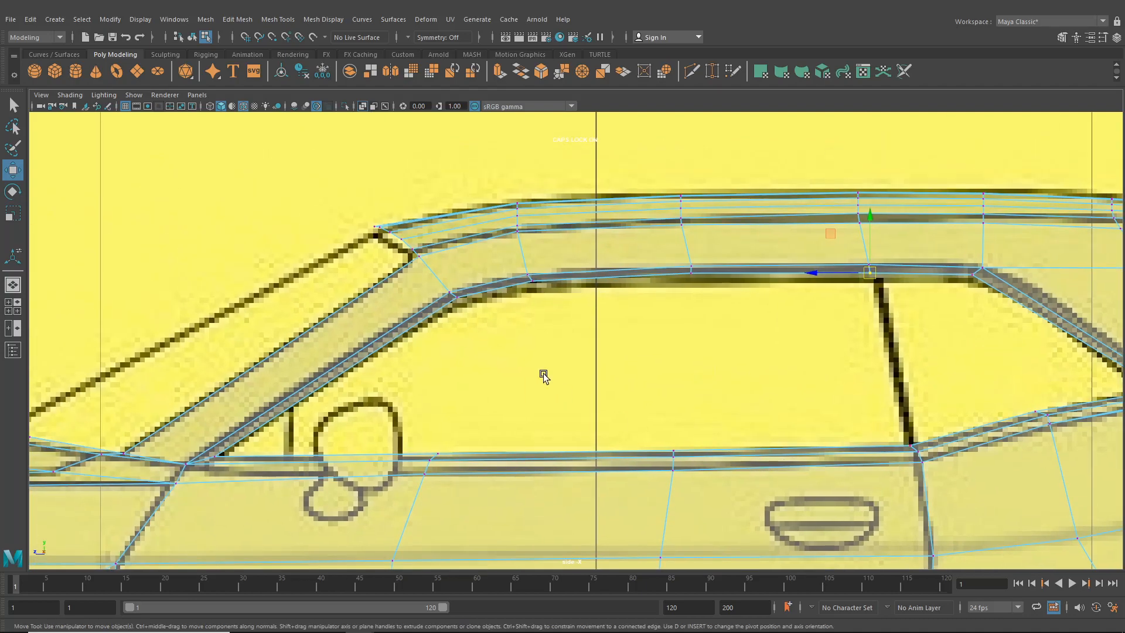
scroll(492, 291, up, 3)
scroll(506, 256, down, 9)
scroll(544, 339, up, 5)
scroll(544, 339, up, 3)
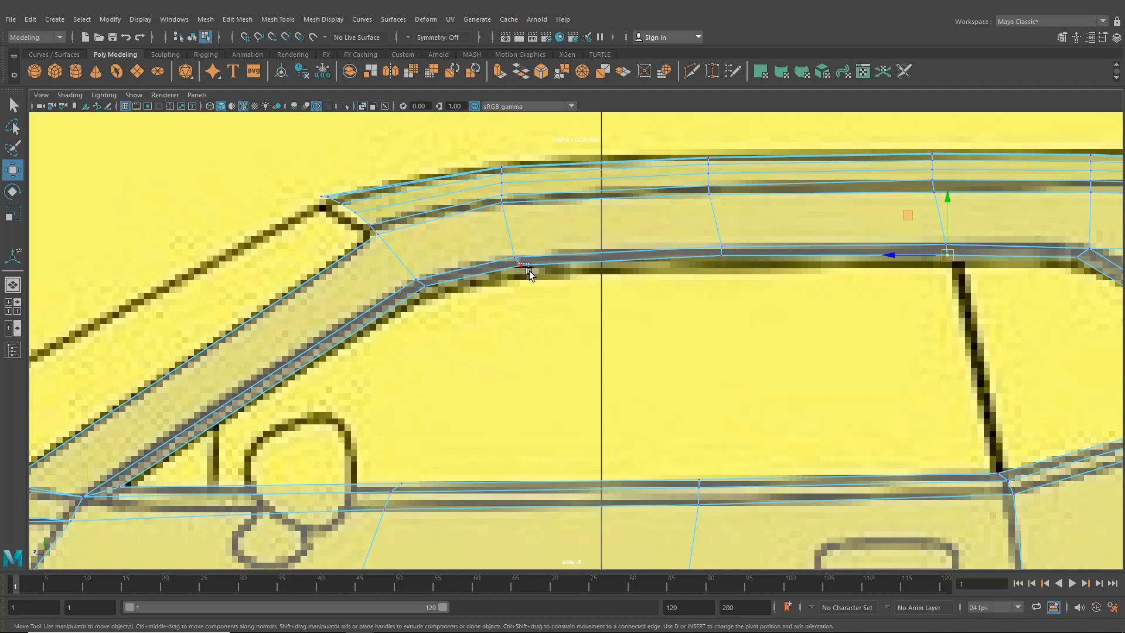
click(529, 272)
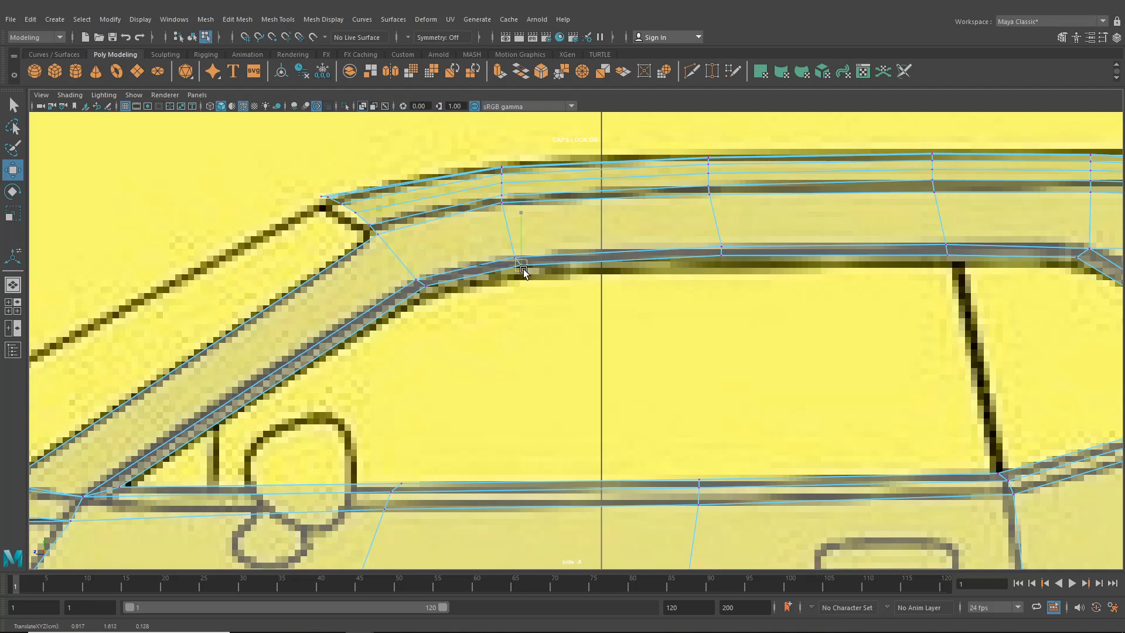
click(722, 245)
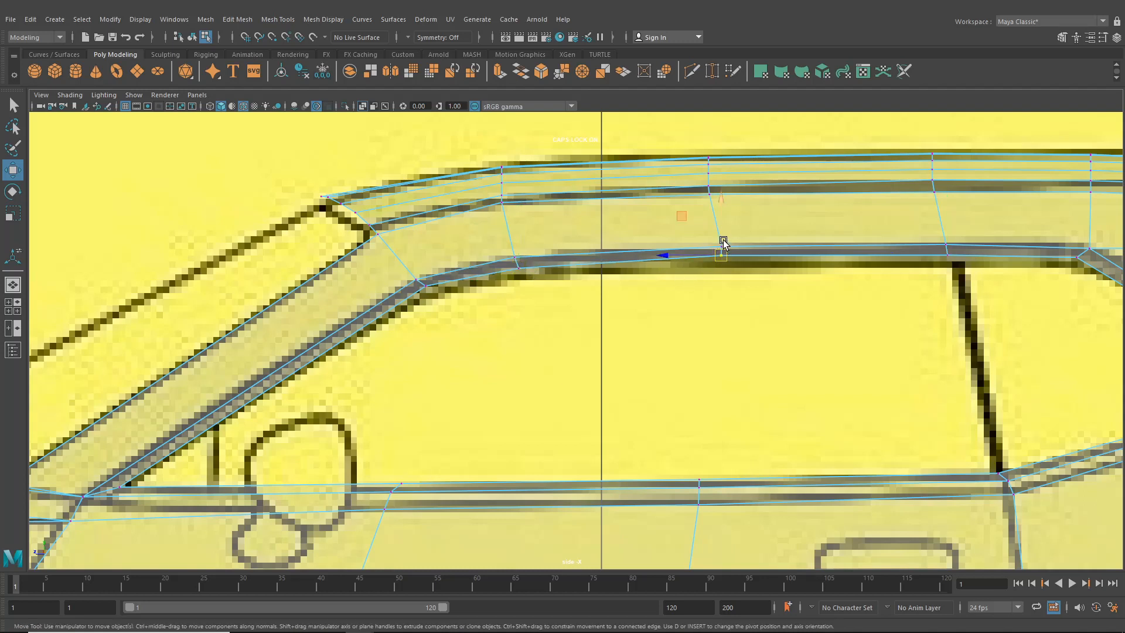
click(426, 284)
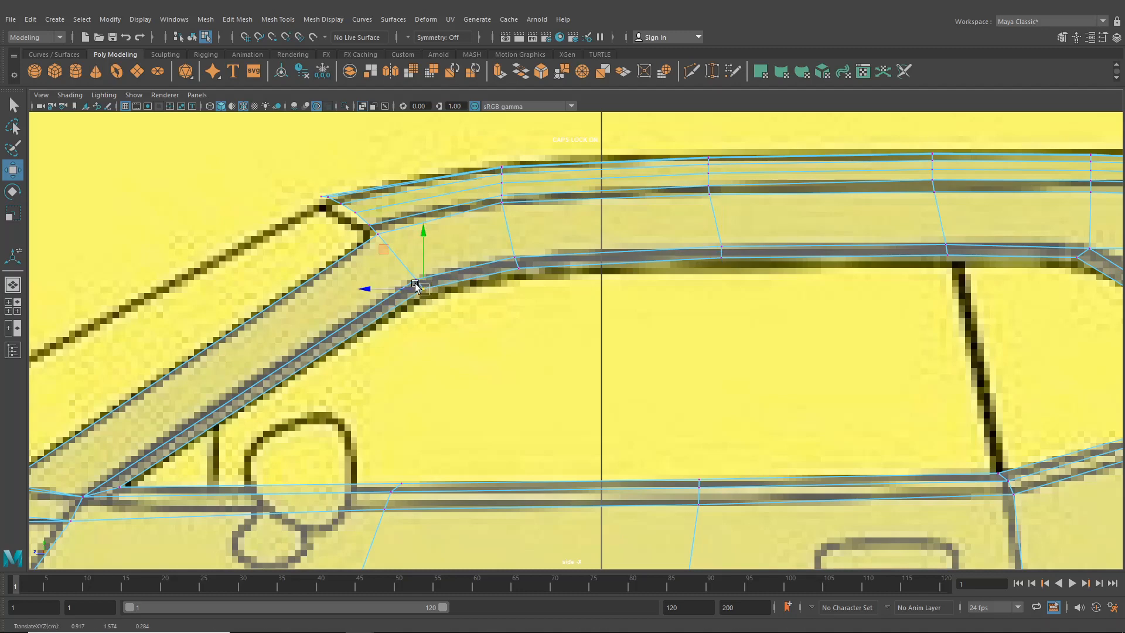
- Fine-tune the inner vertices at the middle of the frame's upper edge and at its upper rear corner
alt+middle_drag(827, 335, 664, 372)
scroll(516, 284, up, 3)
click(557, 281)
drag(556, 282, 557, 283)
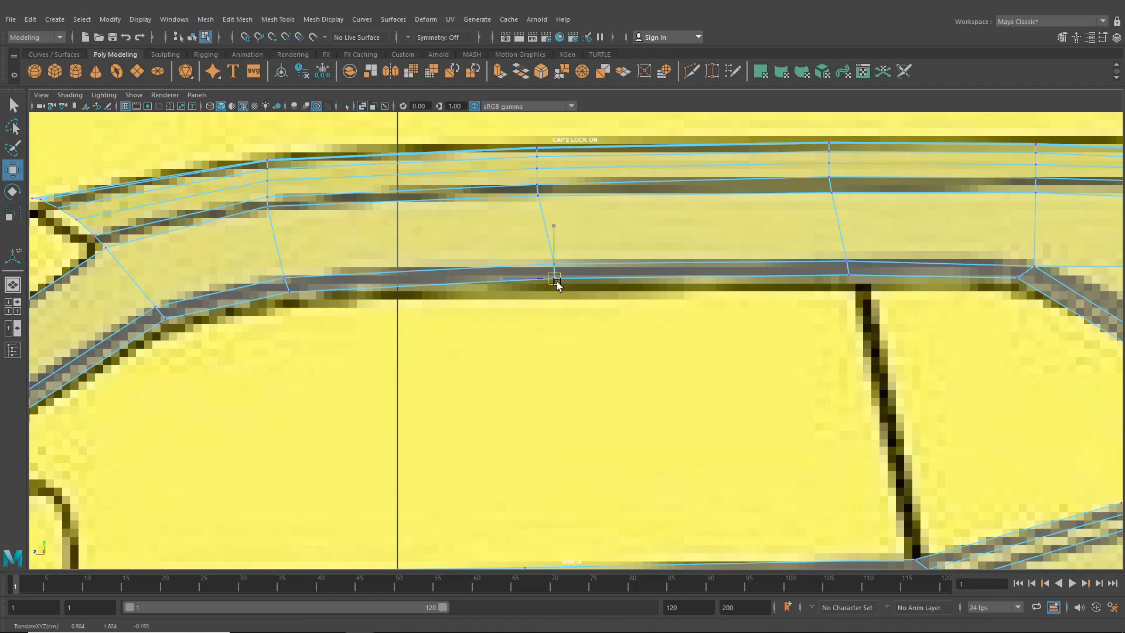
alt+middle_drag(879, 318, 649, 328)
scroll(638, 317, up, 1)
alt+middle_drag(786, 293, 683, 289)
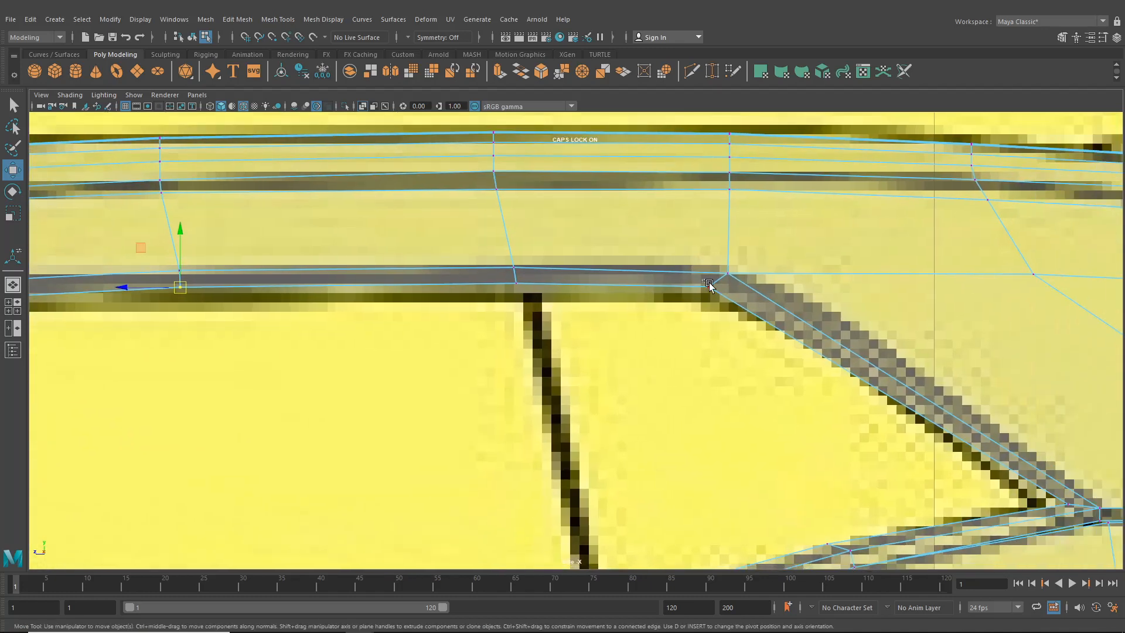
click(710, 285)
- Align the frame's inner vertices at the lower rear corner, along the quarter window sill and at the door's rear edge with the blueprint
alt+middle_drag(1002, 459, 822, 365)
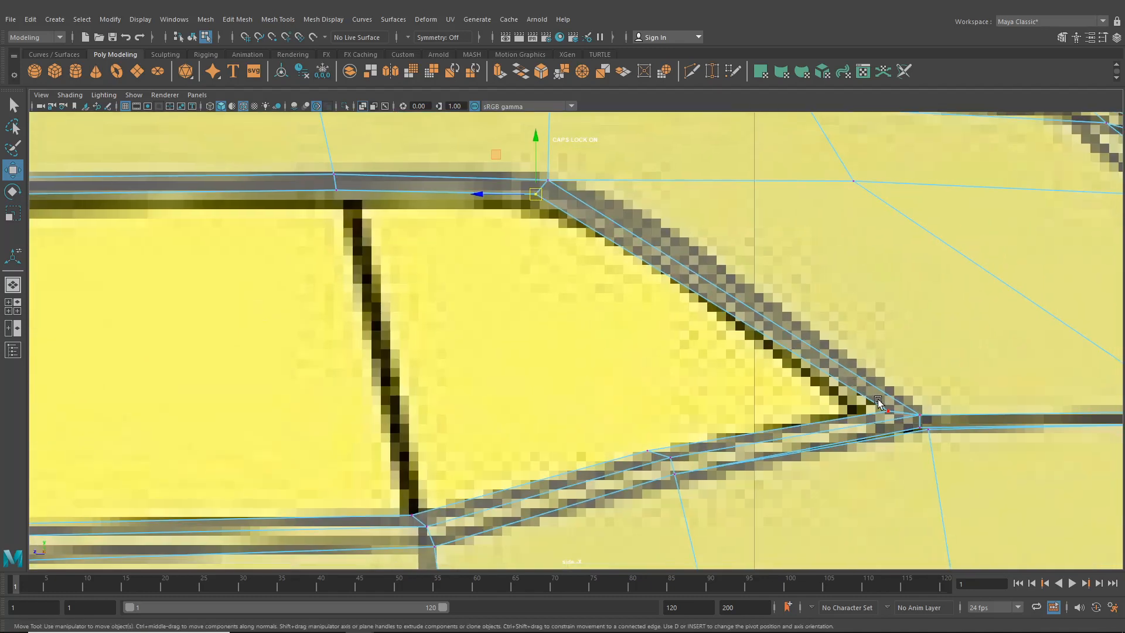
click(880, 405)
alt+middle_drag(909, 447, 938, 392)
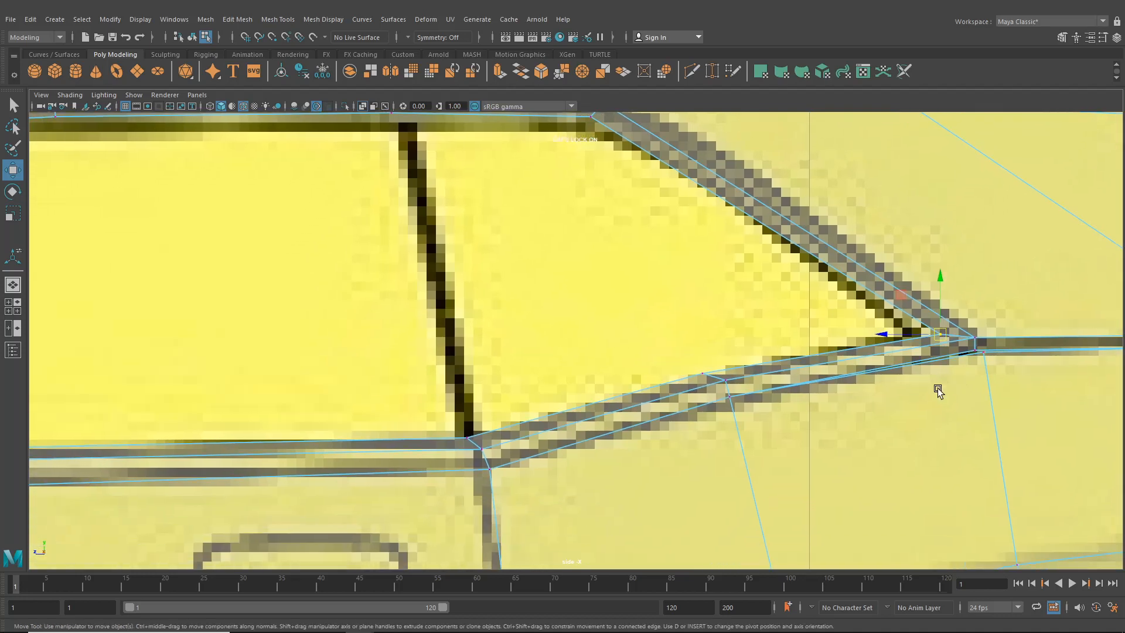
drag(702, 373, 712, 376)
alt+middle_drag(500, 467, 616, 418)
drag(587, 390, 590, 390)
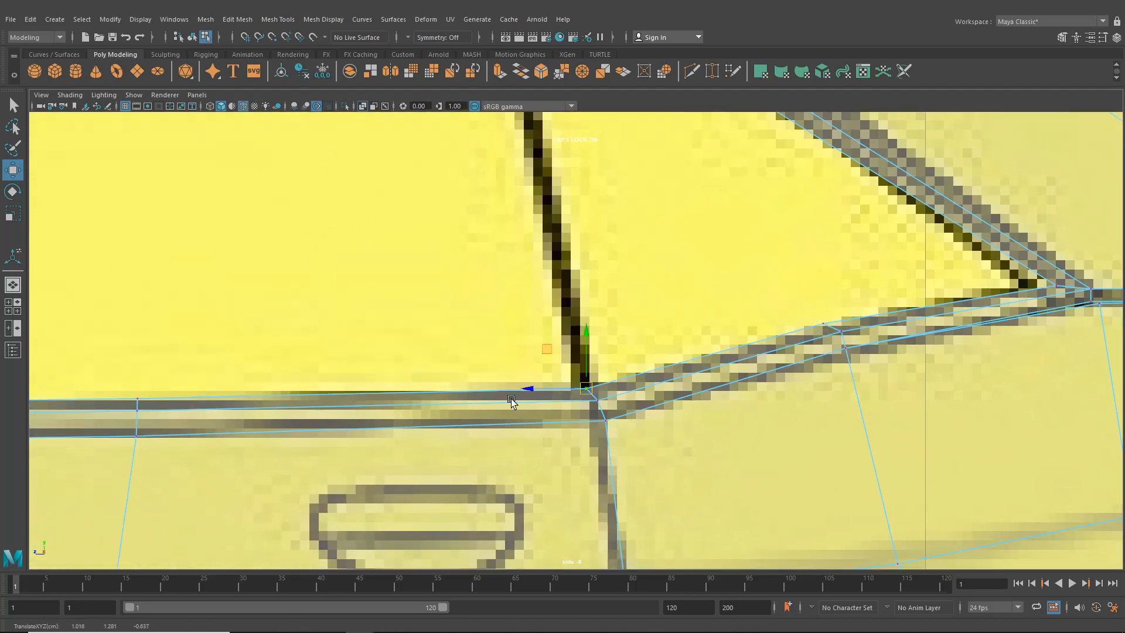
- Insert an edge loop across the rear roof pillar, starting from the window frame's sloping rear edge
alt+middle_drag(309, 403, 901, 392)
alt+middle_drag(414, 409, 851, 409)
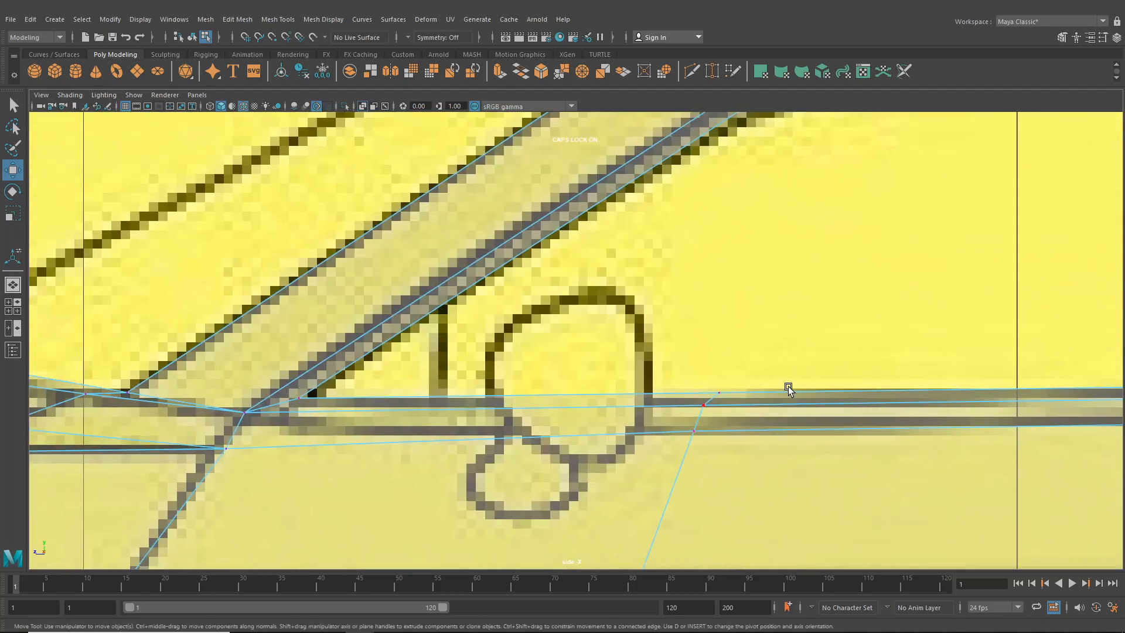
scroll(788, 389, down, 15)
alt+middle_drag(762, 315, 719, 319)
scroll(427, 304, up, 3)
scroll(718, 318, up, 2)
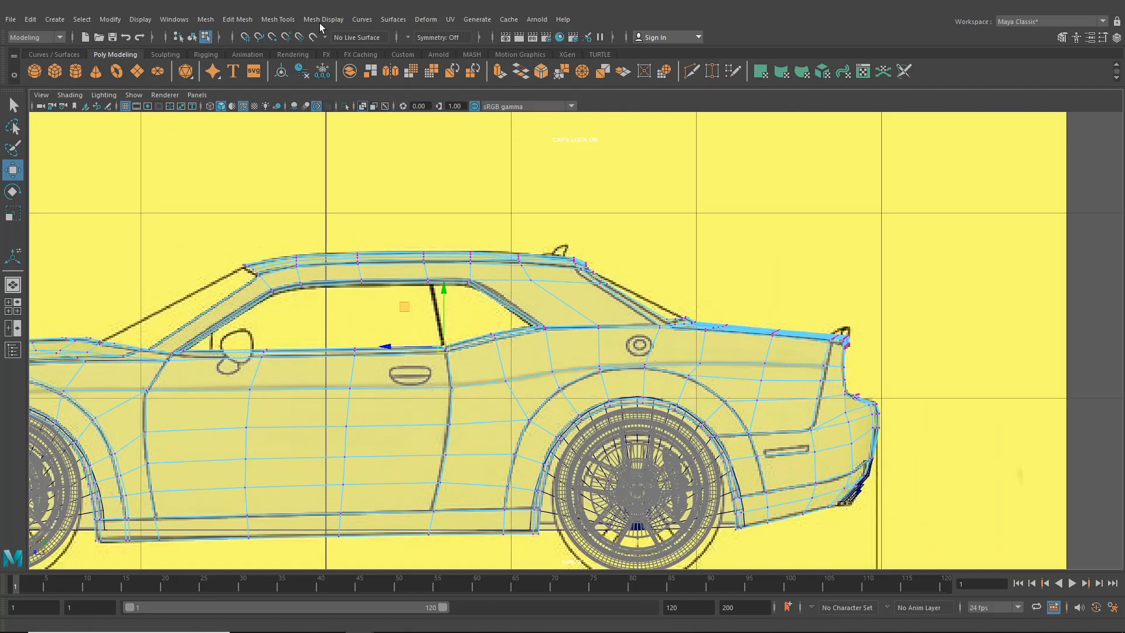
click(280, 20)
click(315, 109)
scroll(518, 286, up, 2)
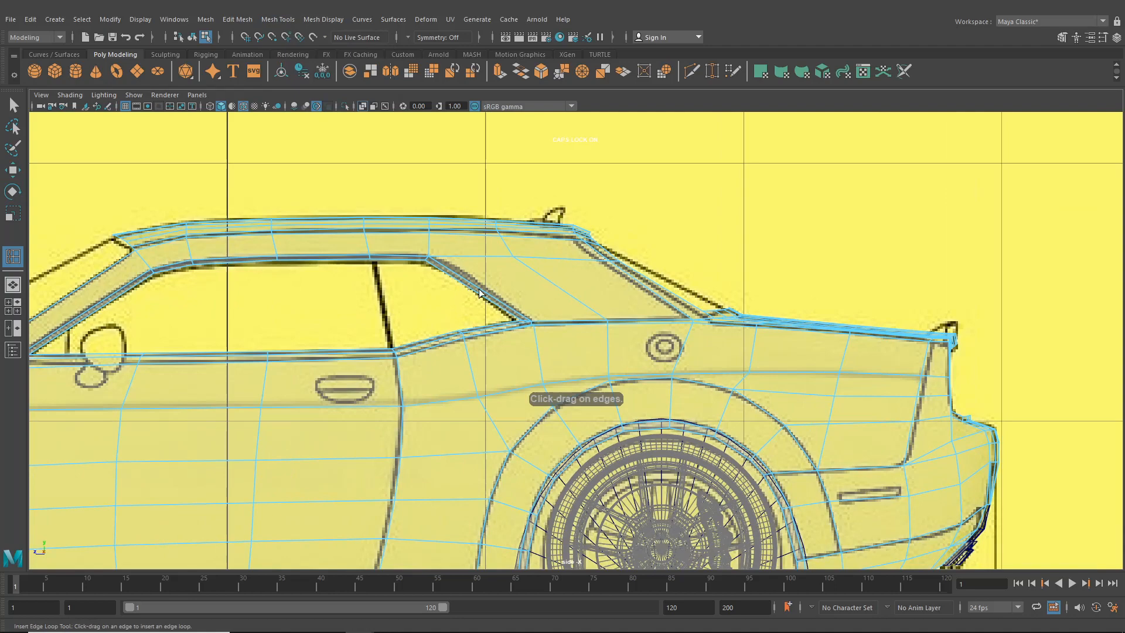
drag(480, 291, 469, 288)
key(w)
scroll(604, 282, up, 2)
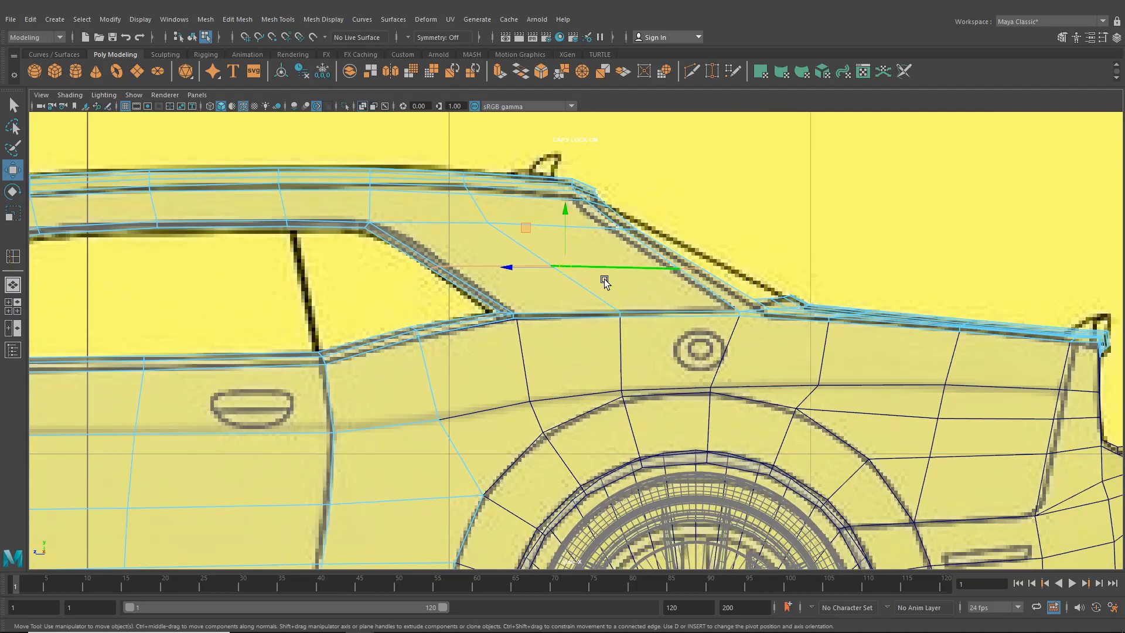
- Reposition the new loop's vertices in the side view at the window frame, mid-pillar and rear window edge
scroll(605, 282, up, 2)
right_drag(410, 243, 351, 217)
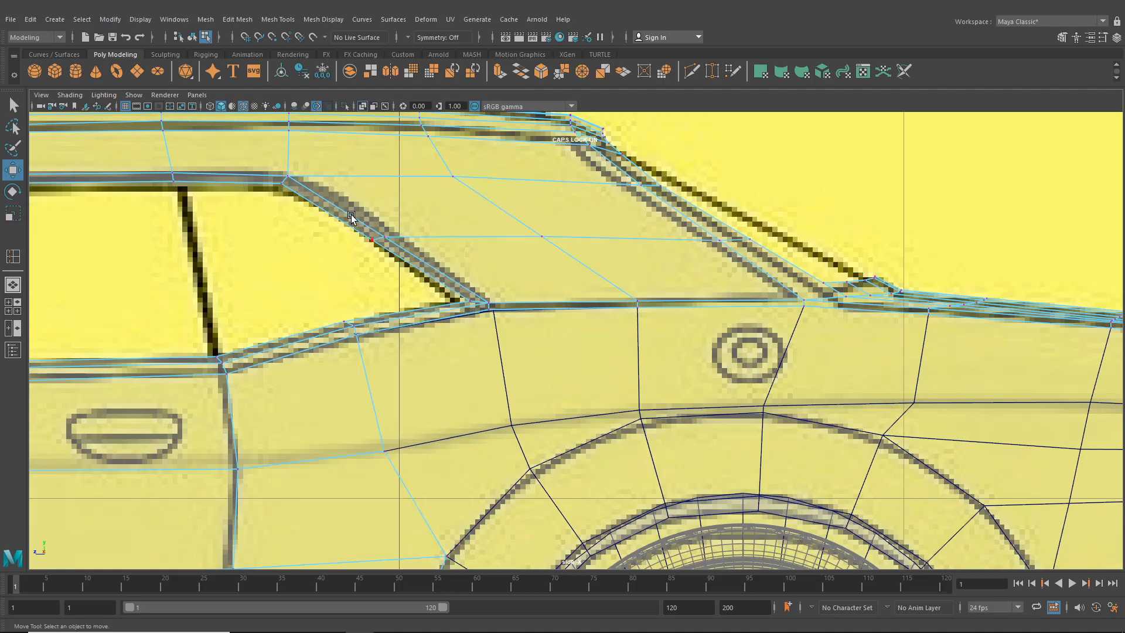
drag(351, 216, 344, 240)
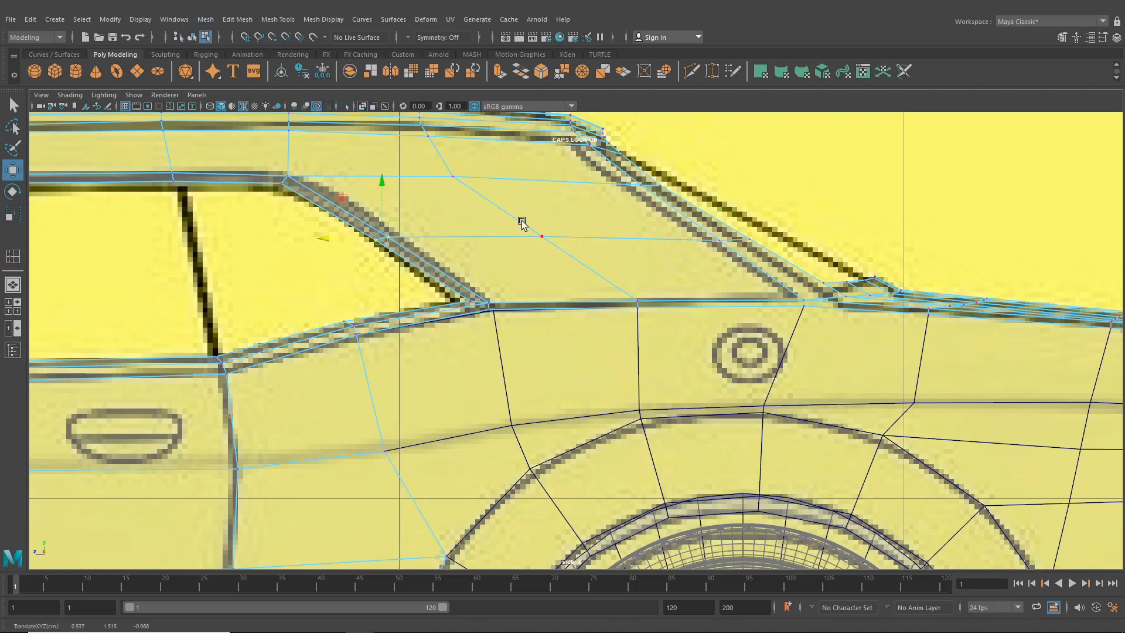
click(543, 237)
drag(488, 243, 479, 237)
drag(679, 223, 765, 257)
drag(694, 241, 690, 241)
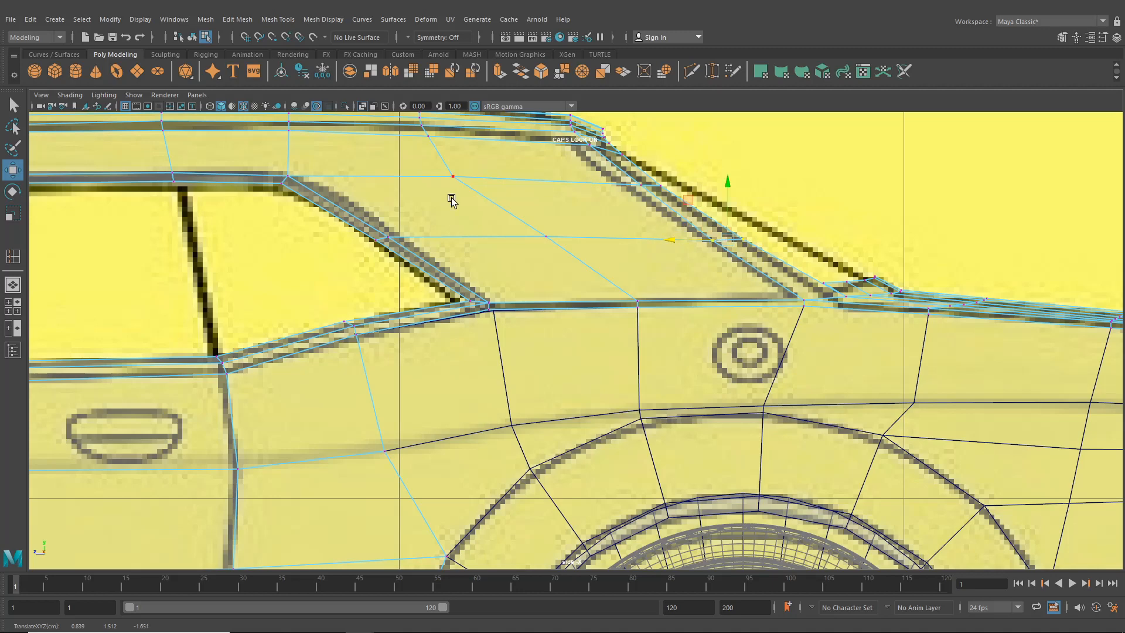
- Shift the new loop's vertices on the rear pillar and window frame sideways in the top view to round out the body
click(15, 306)
scroll(344, 192, down, 14)
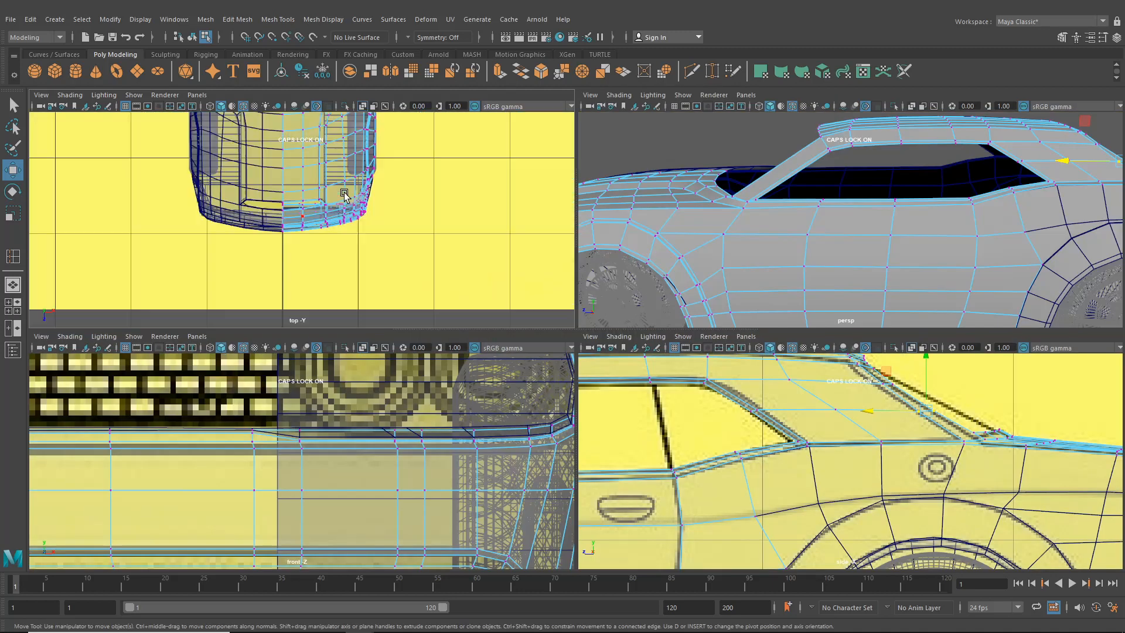
scroll(270, 214, up, 15)
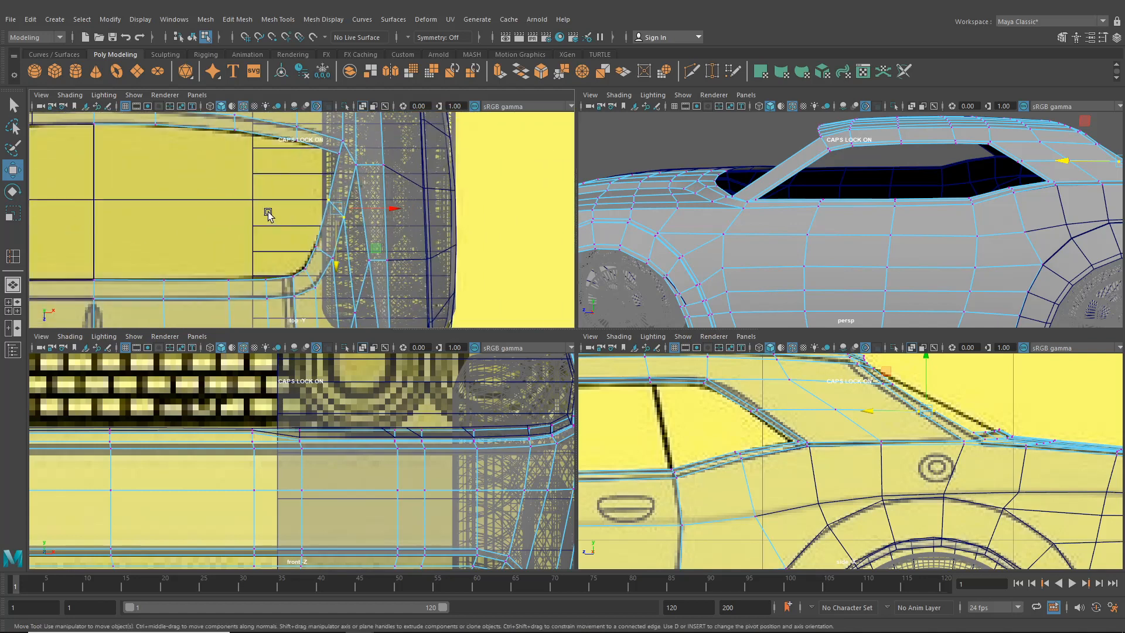
drag(395, 209, 396, 207)
alt+middle_drag(378, 290, 380, 174)
drag(374, 211, 386, 212)
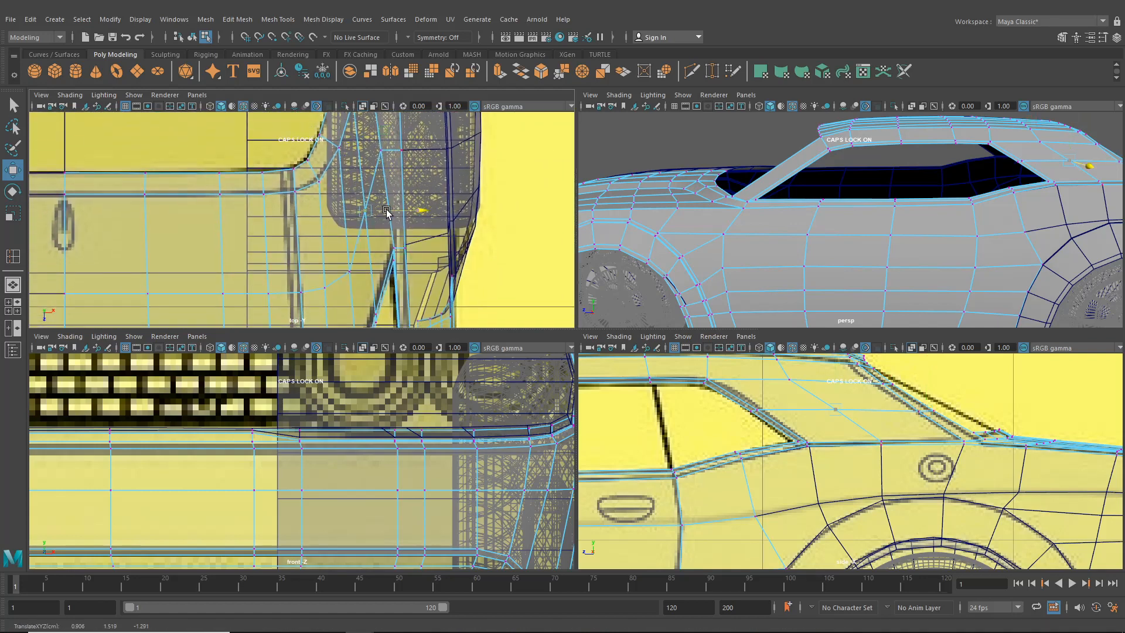
alt+middle_drag(386, 212, 392, 133)
click(404, 238)
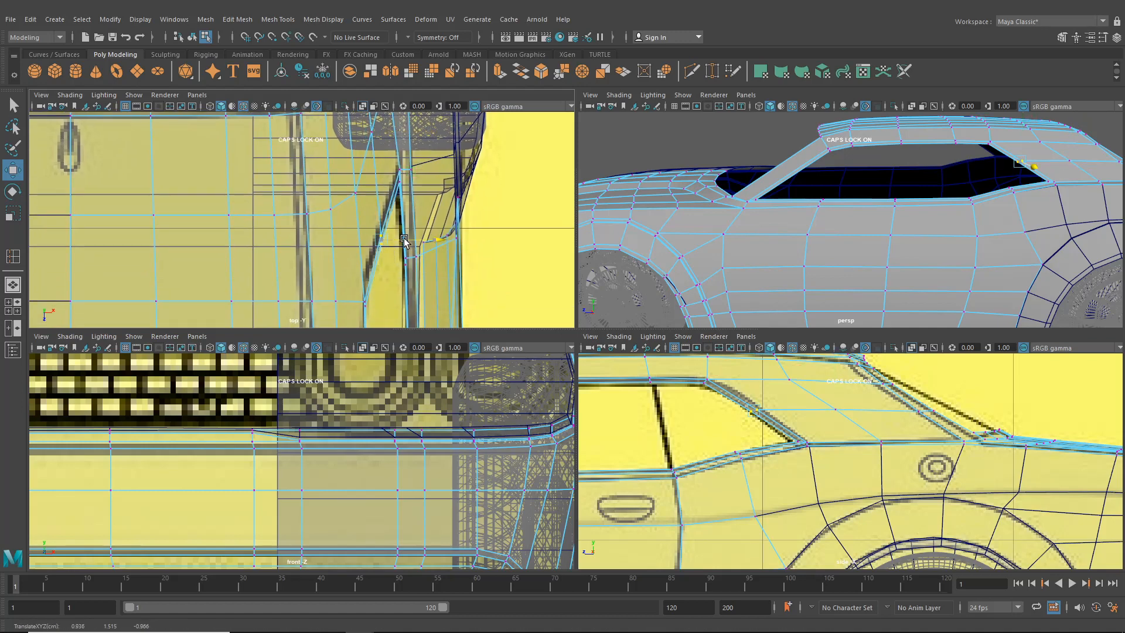
- Select the face loop around the side window frame in the perspective view and extract it from the body
key(space)
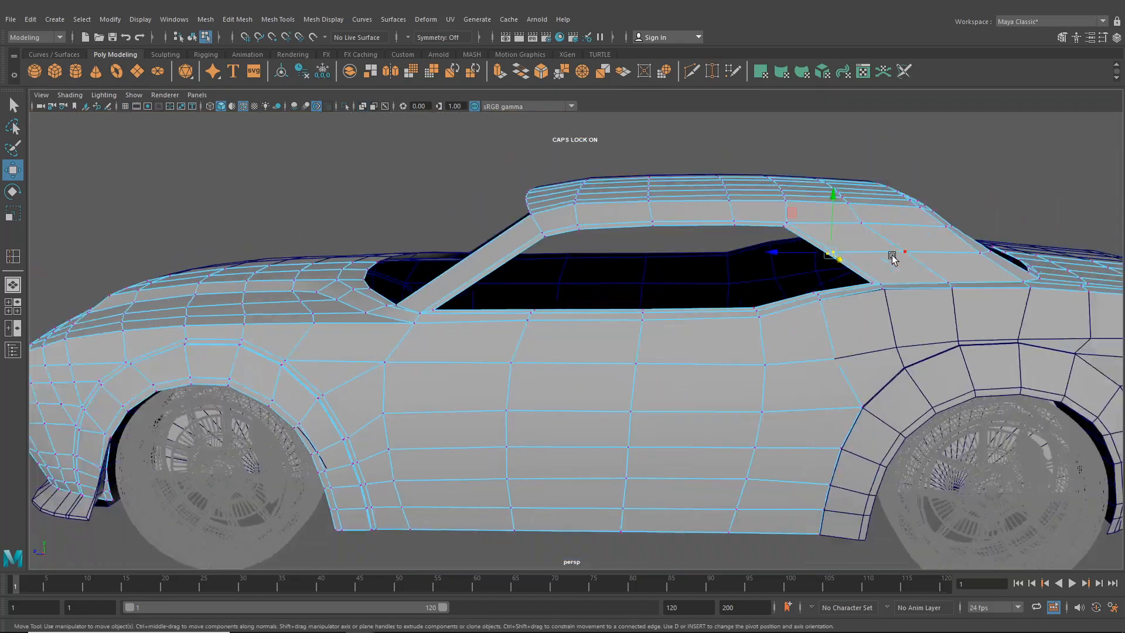
alt+drag(892, 258, 521, 251)
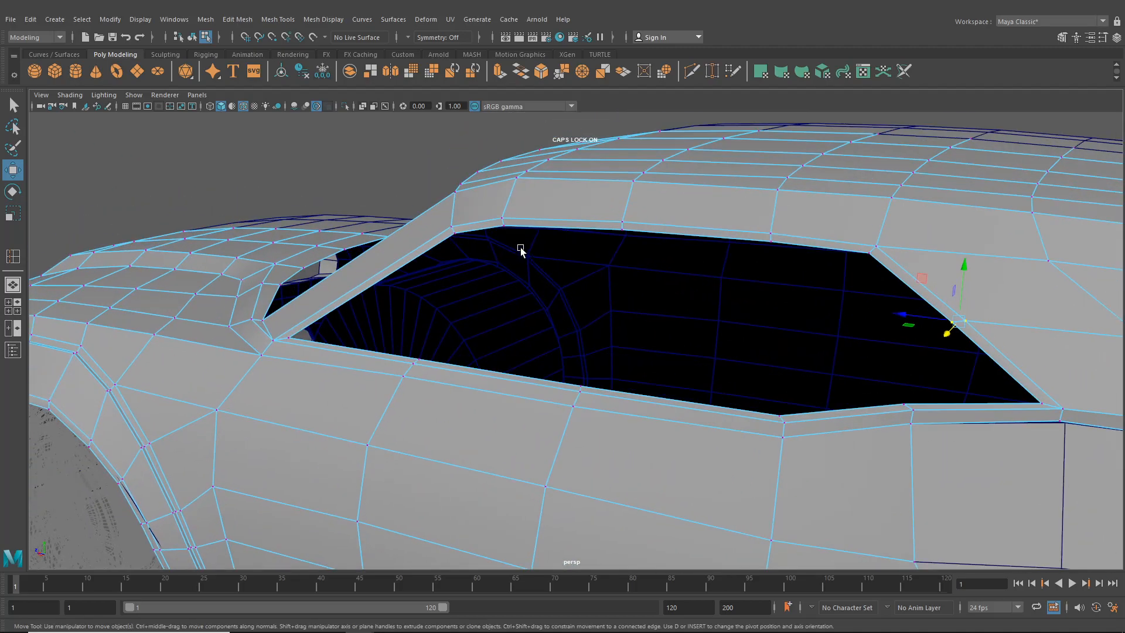
right_drag(502, 222, 506, 238)
click(514, 224)
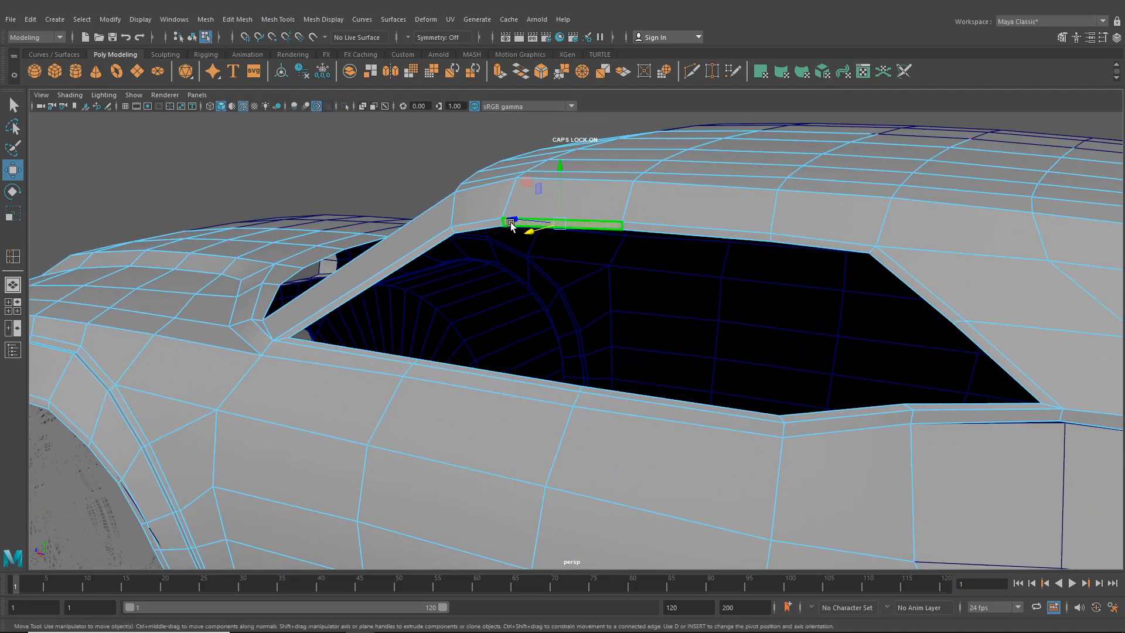
double_click(466, 228)
alt+drag(467, 229, 715, 301)
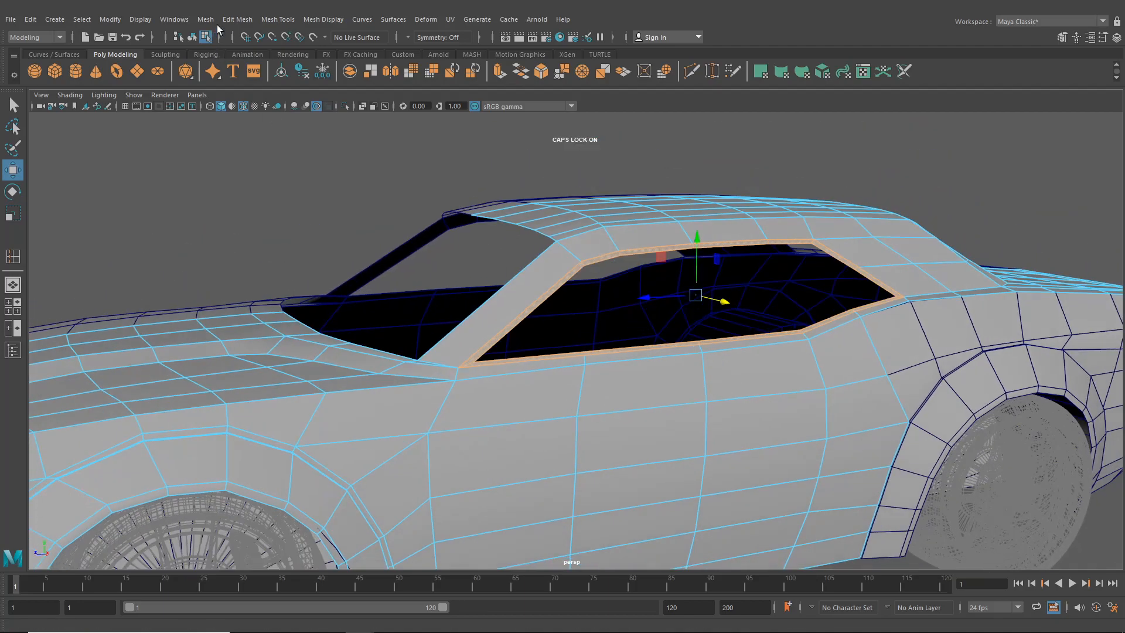
click(237, 19)
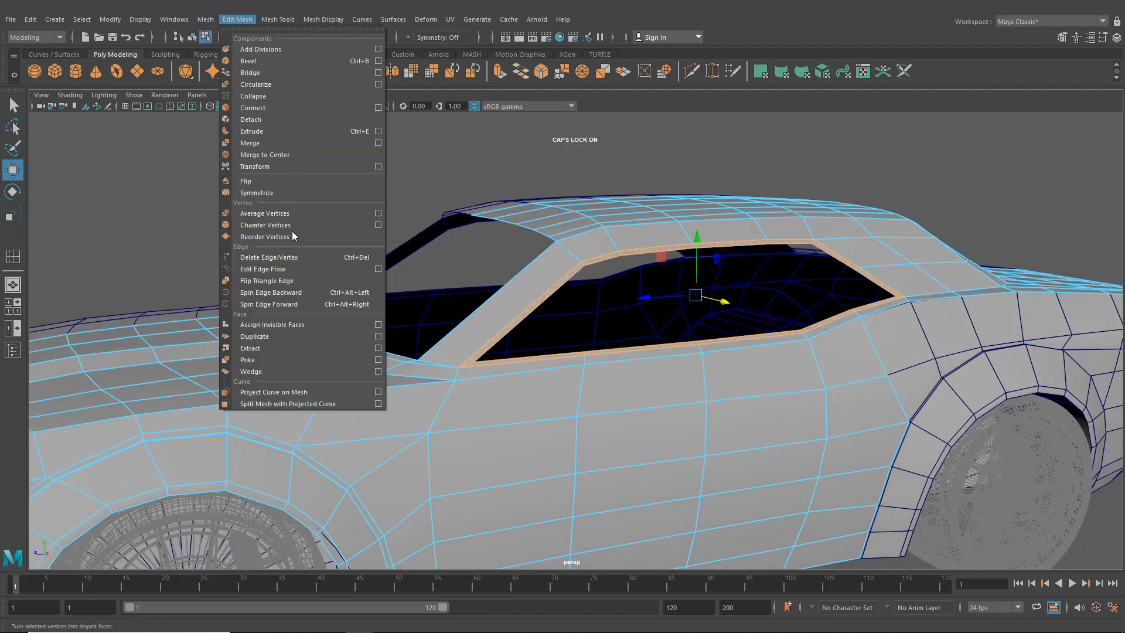
click(251, 347)
alt+drag(602, 326, 598, 316)
right_drag(615, 241, 621, 254)
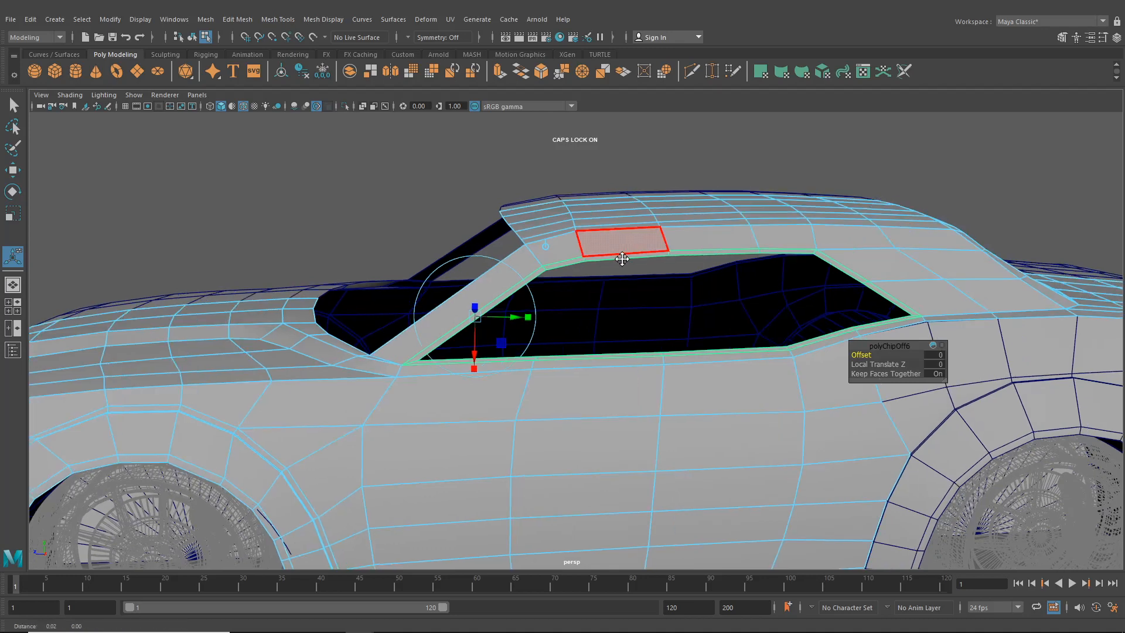
alt+middle_drag(620, 255, 559, 280)
- Select the body's edge loop bordering the side window opening and extrude it
click(12, 110)
scroll(638, 256, up, 3)
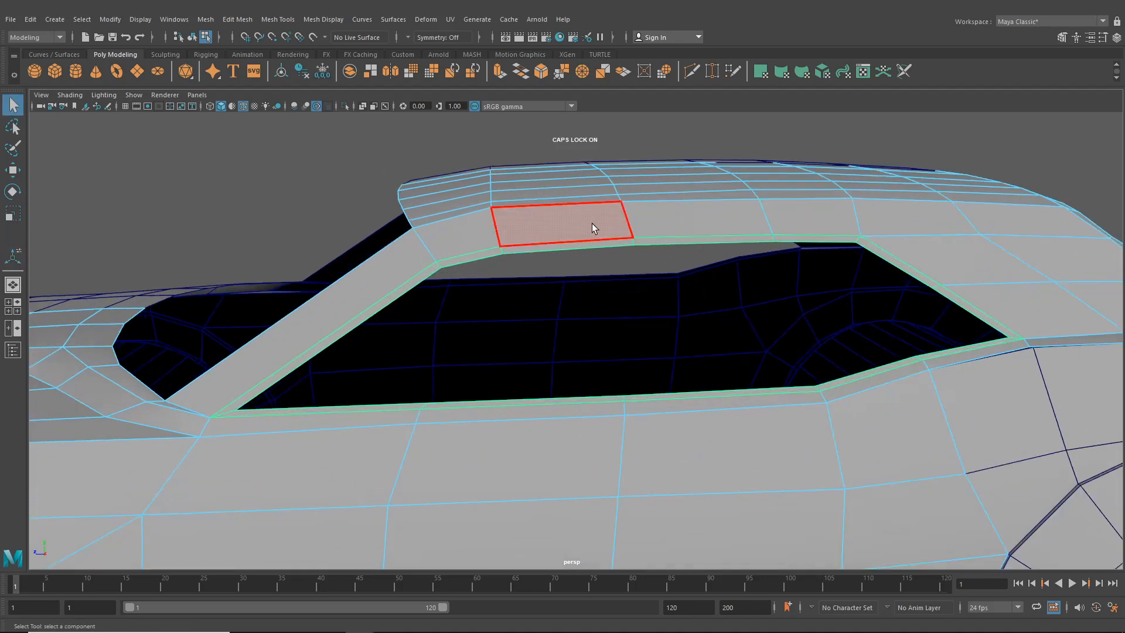
click(192, 38)
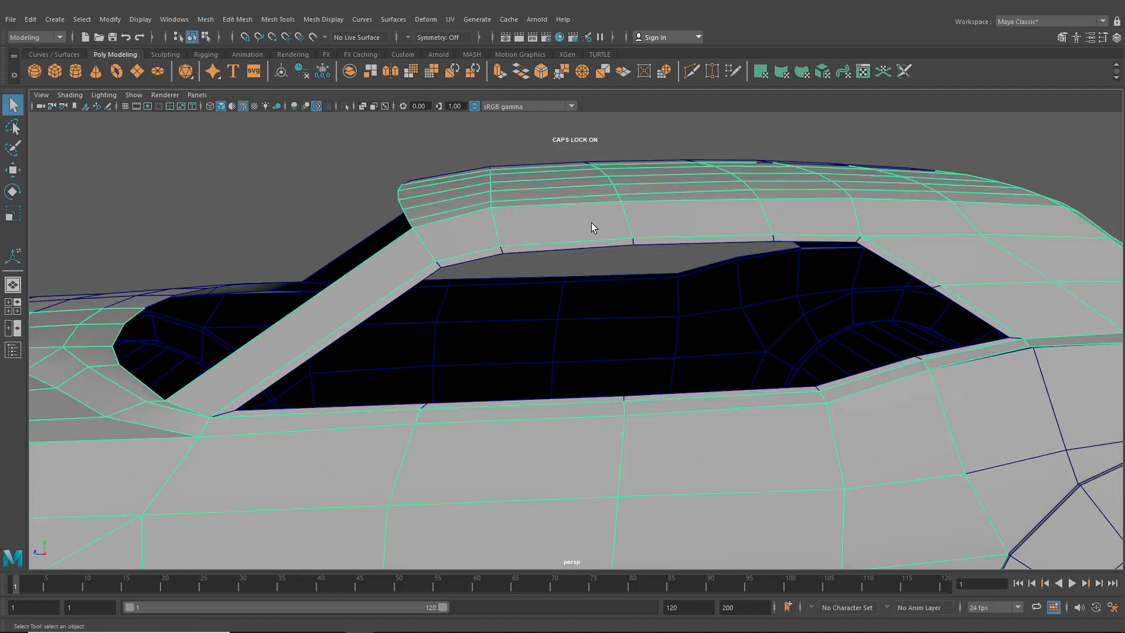
right_drag(580, 211, 580, 182)
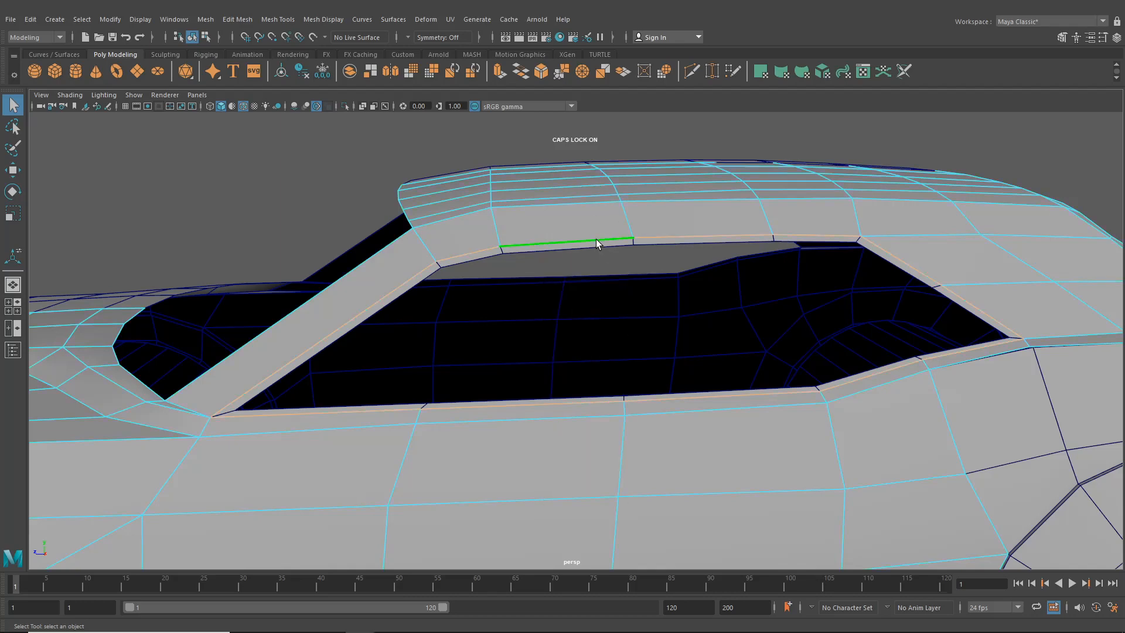
scroll(638, 275, down, 3)
alt+drag(636, 283, 553, 292)
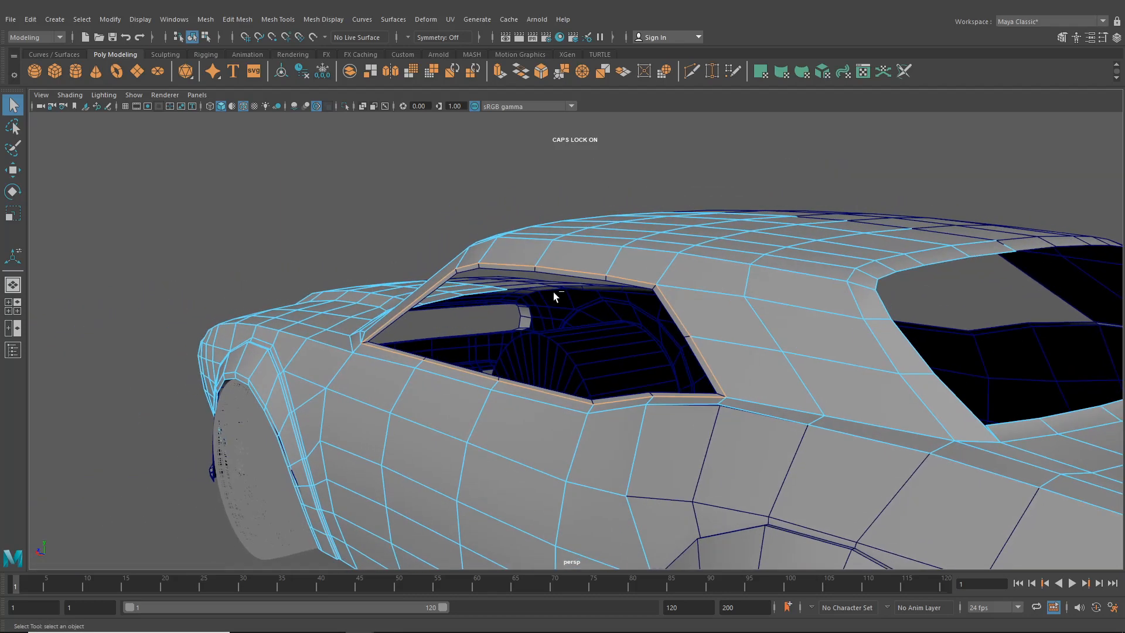
key(ctrl+e)
scroll(404, 196, up, 4)
click(370, 217)
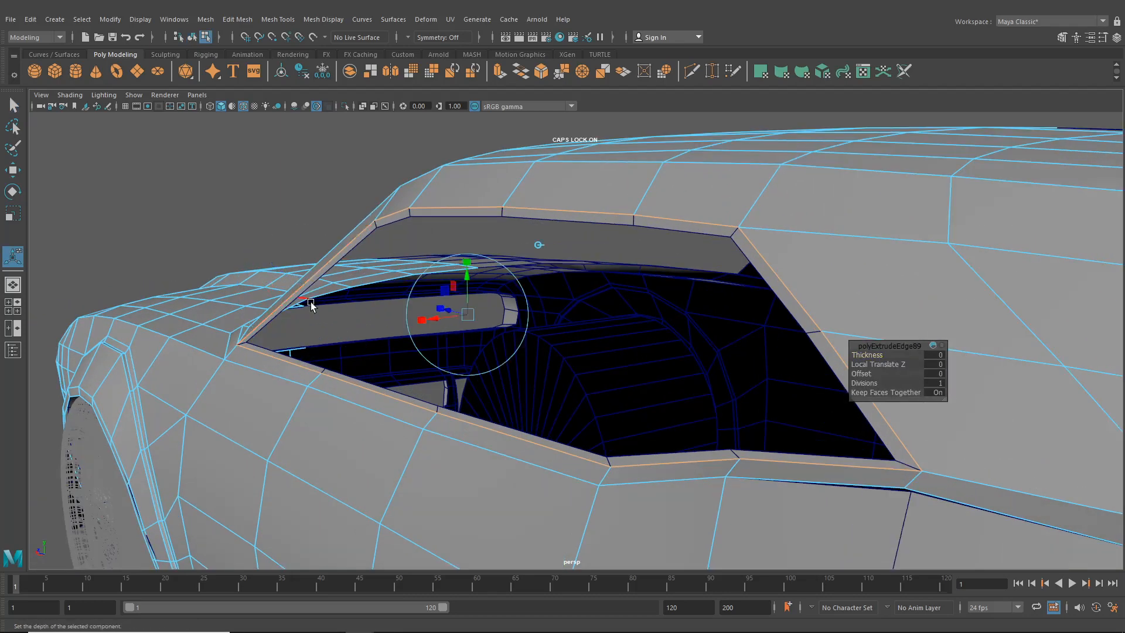
- Inspect the extruded edge around the side window opening from inside the cabin and along the roof line
alt+drag(501, 283, 372, 259)
alt+middle_drag(372, 259, 520, 324)
alt+drag(520, 323, 370, 285)
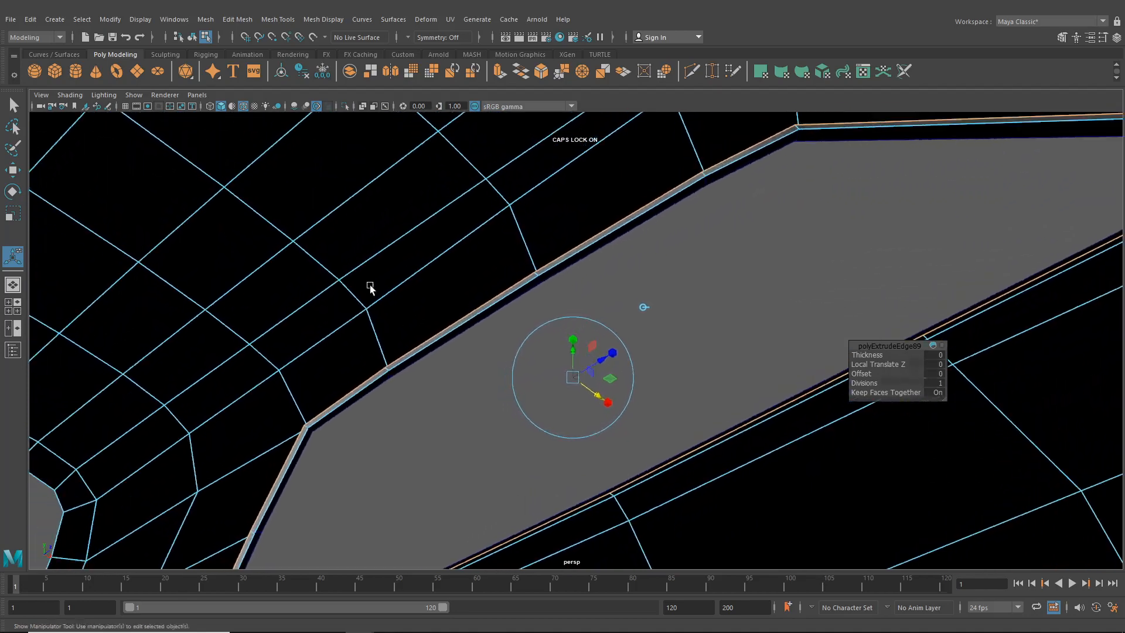
scroll(372, 284, down, 2)
alt+drag(663, 248, 605, 282)
scroll(606, 282, up, 1)
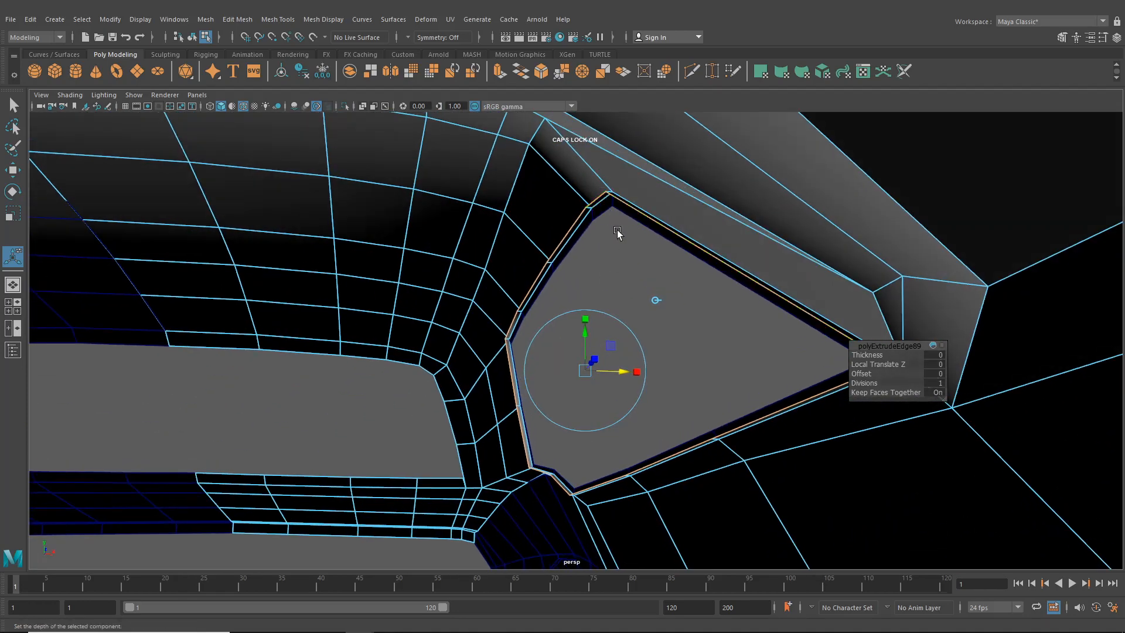
scroll(652, 340, up, 2)
alt+drag(652, 344, 535, 364)
scroll(535, 358, up, 3)
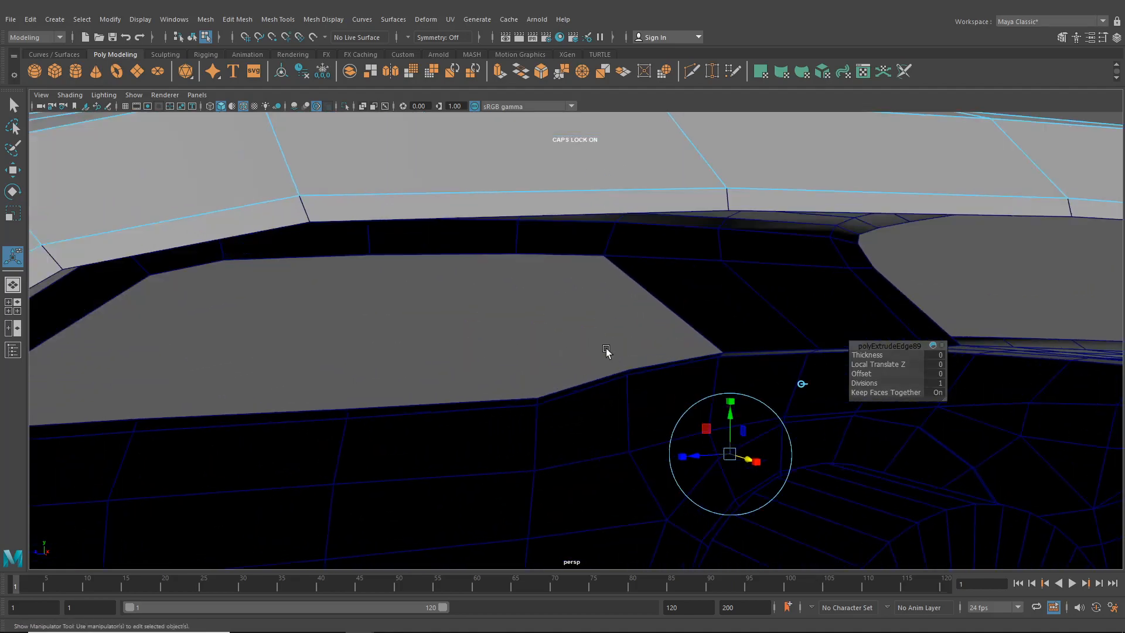
alt+drag(606, 352, 688, 200)
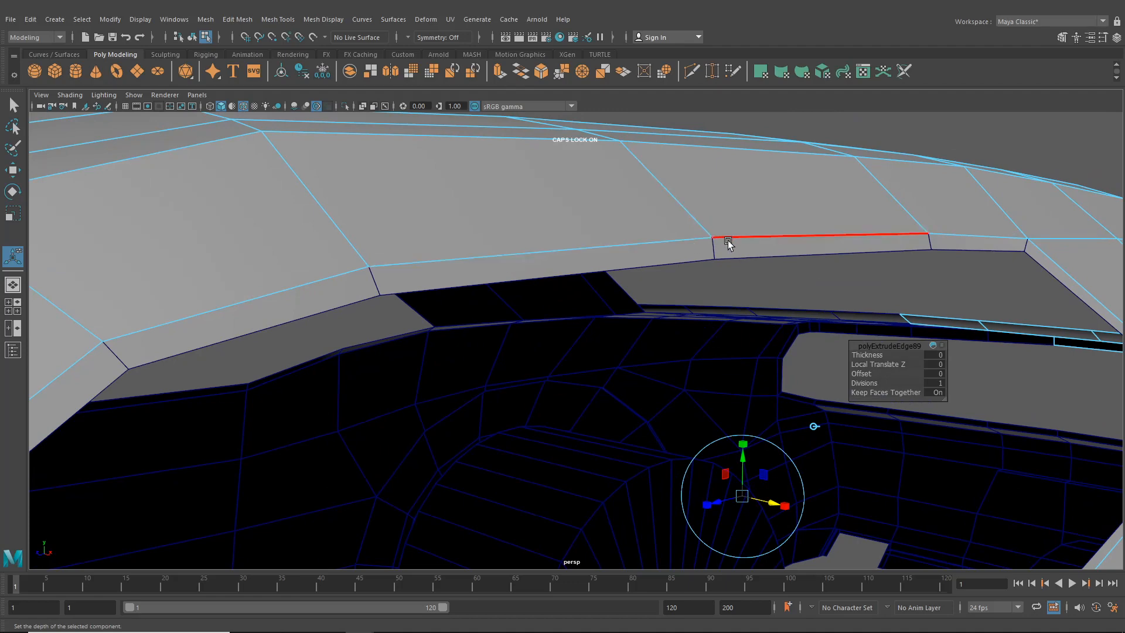
alt+drag(728, 243, 577, 329)
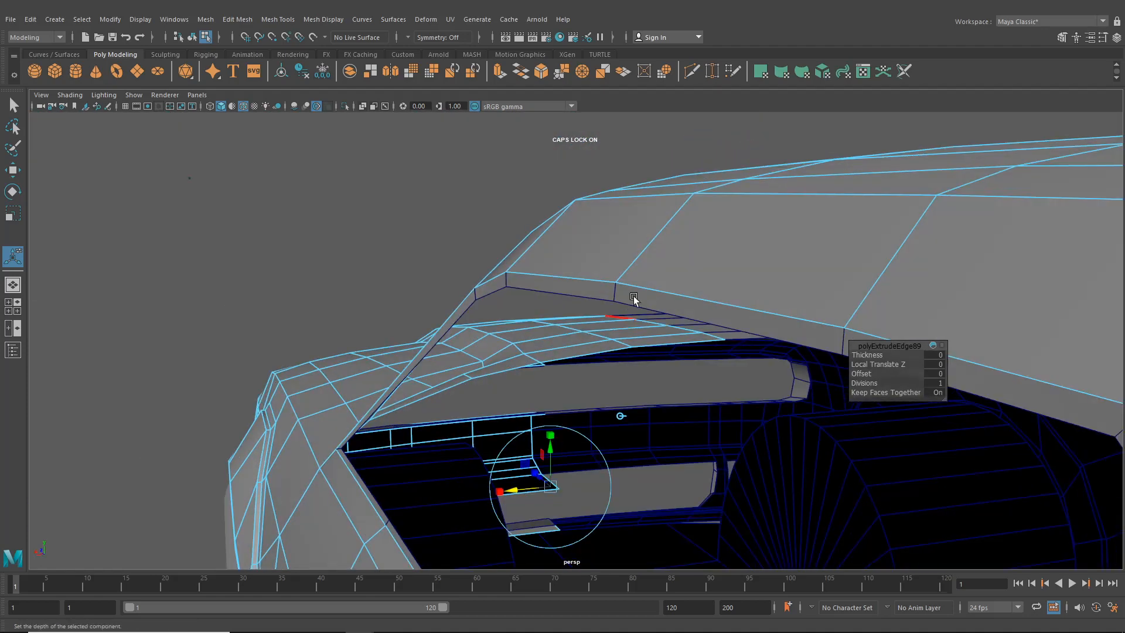
key(q)
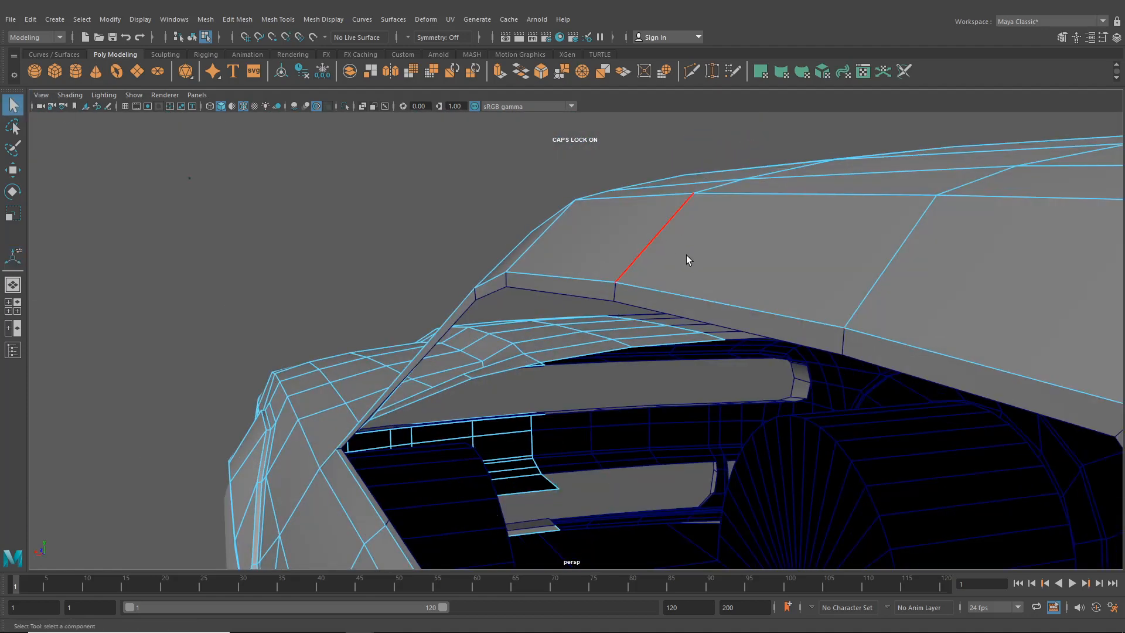
alt+drag(687, 259, 494, 232)
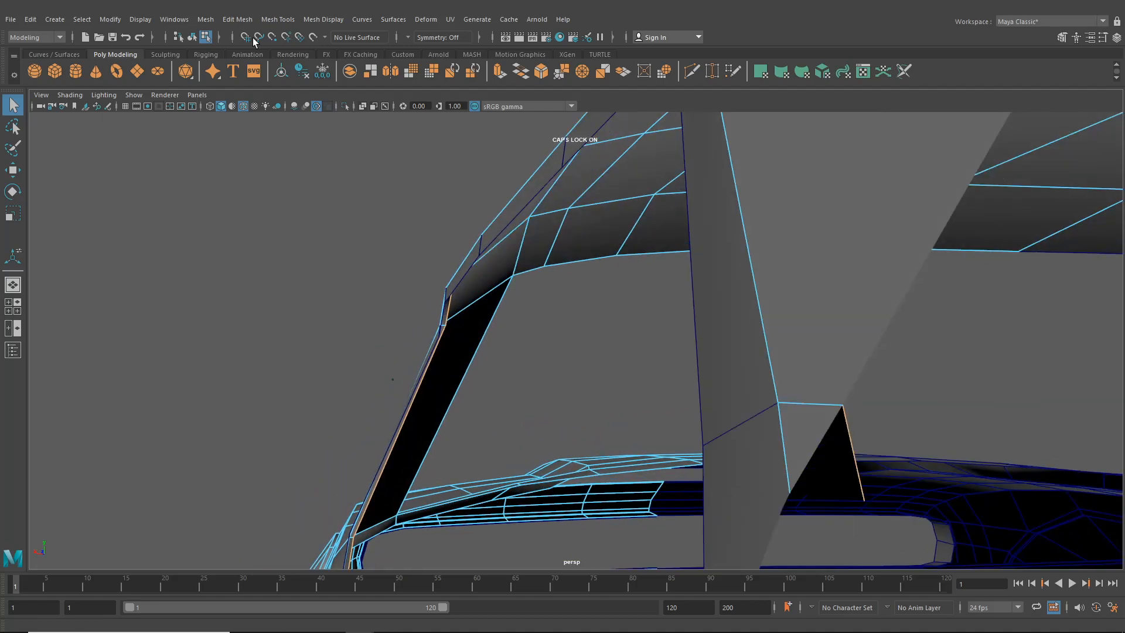
- Select the inner edge loop of the separate side window frame and extrude it
click(193, 39)
alt+drag(316, 261, 471, 332)
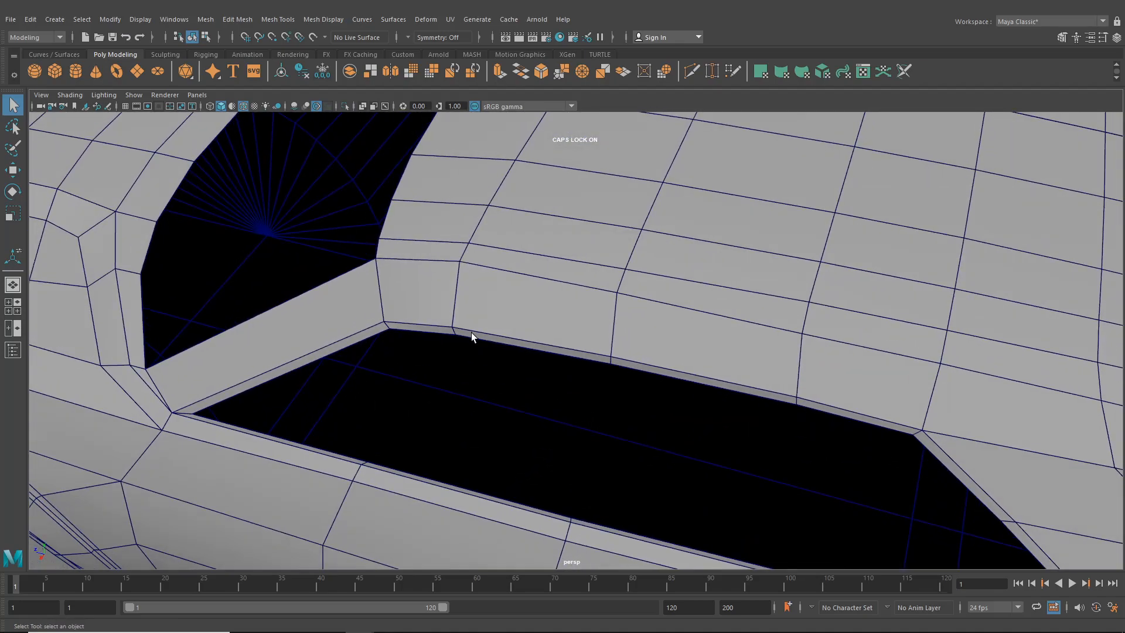
click(471, 333)
right_drag(475, 297, 470, 270)
double_click(502, 343)
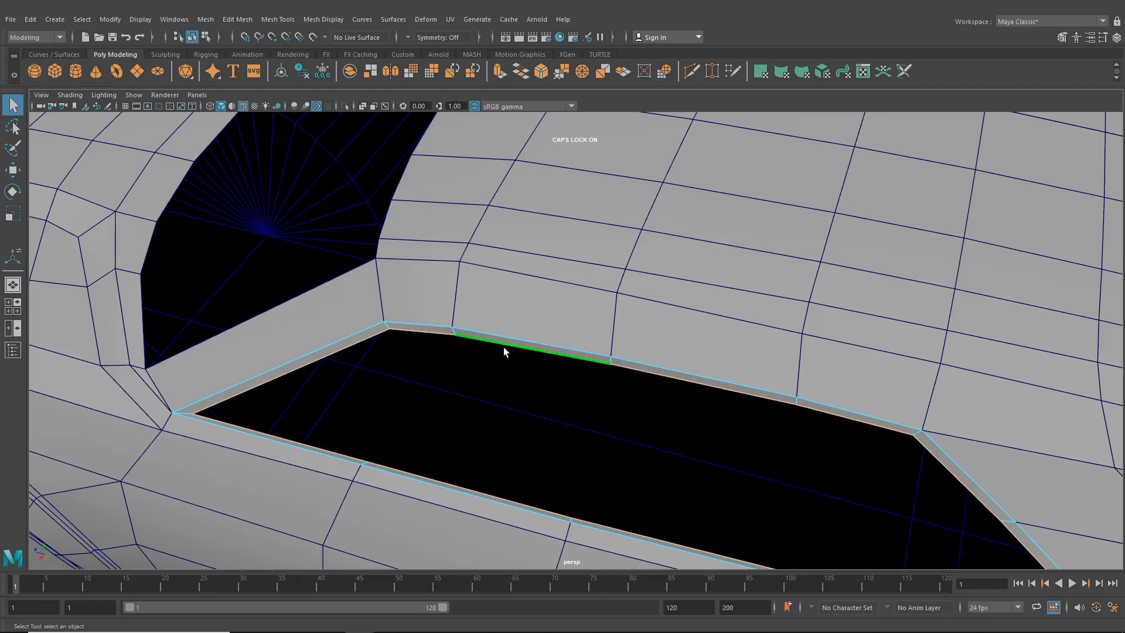
alt+drag(504, 347, 394, 306)
key(t)
key(ctrl+e)
- Examine the gap between window frame and roof in the perspective view, close up and from above
scroll(474, 383, up, 3)
alt+drag(473, 383, 575, 418)
scroll(451, 404, up, 4)
scroll(454, 397, down, 4)
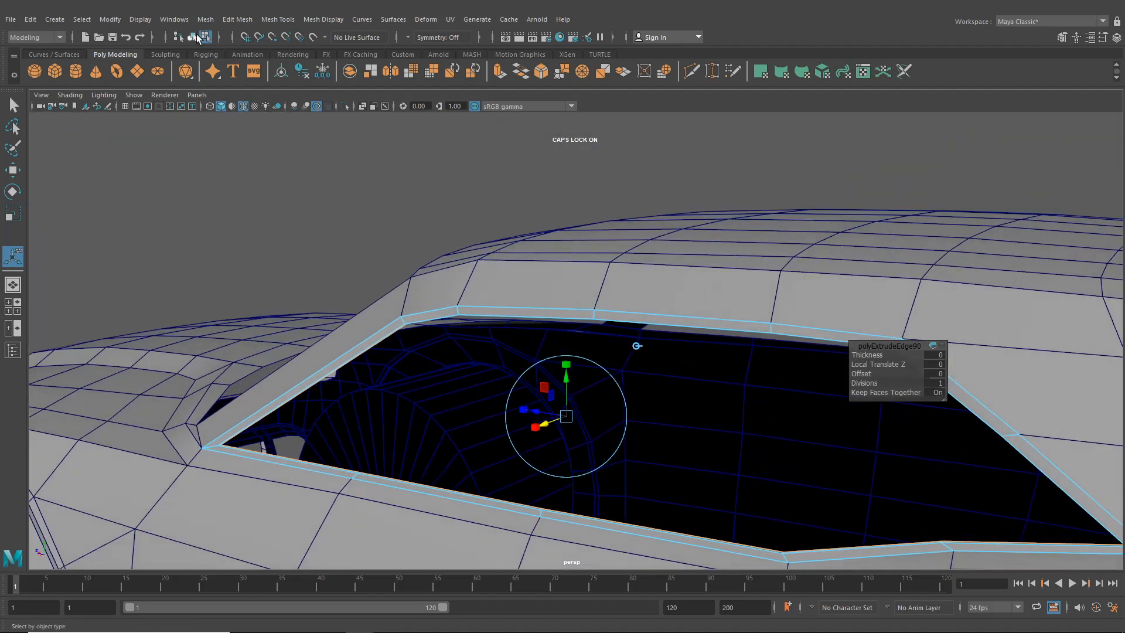
click(192, 37)
scroll(511, 281, up, 3)
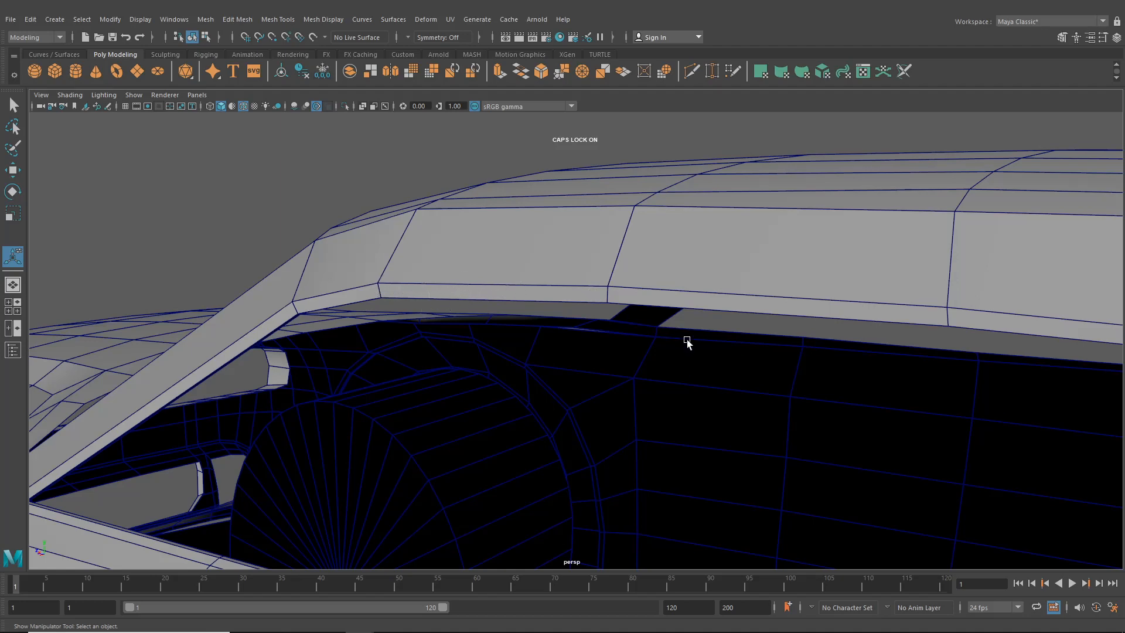
alt+drag(687, 342, 738, 371)
alt+drag(845, 358, 627, 406)
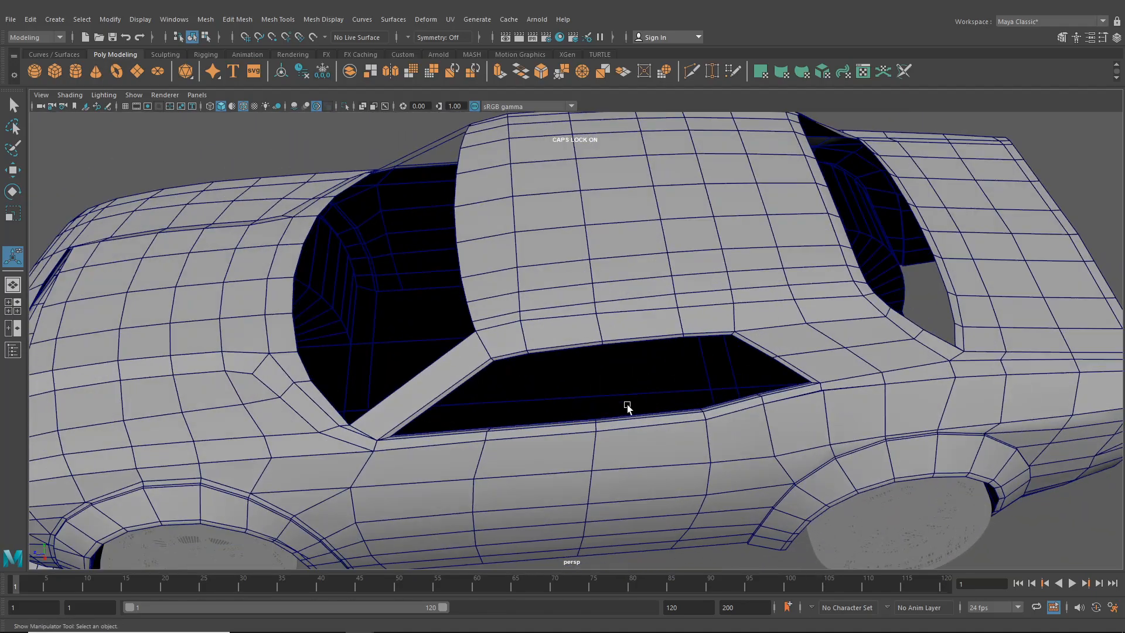
- Compare the roof edge and front pillar with the blueprint in the front view
click(12, 307)
key(f)
alt+middle_drag(392, 488, 380, 518)
key(f)
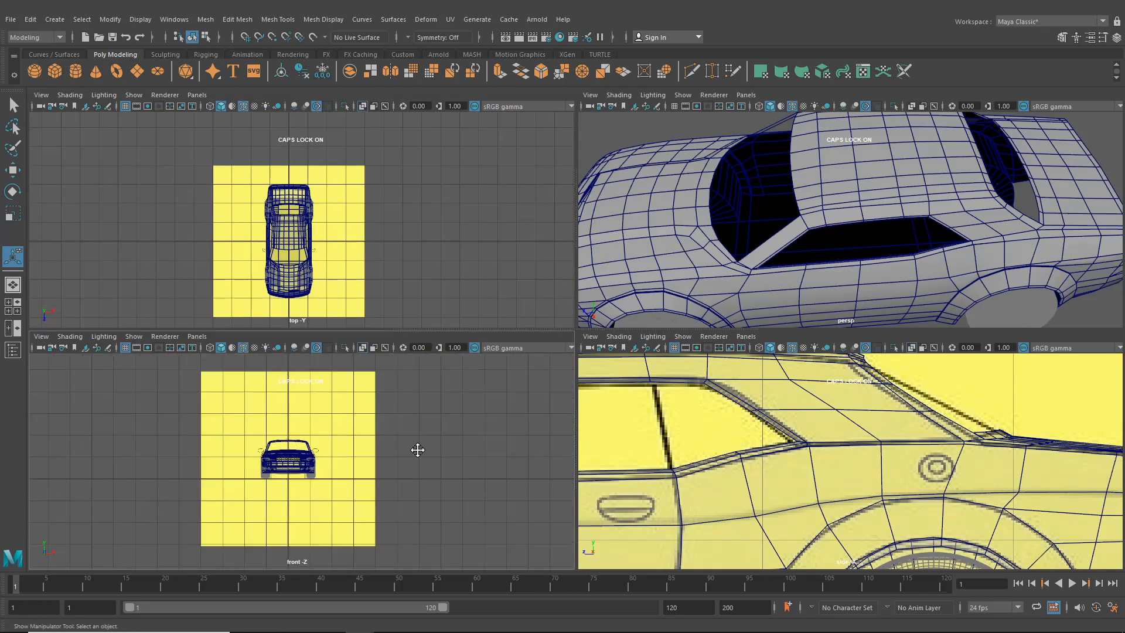
scroll(417, 450, up, 10)
scroll(346, 422, up, 6)
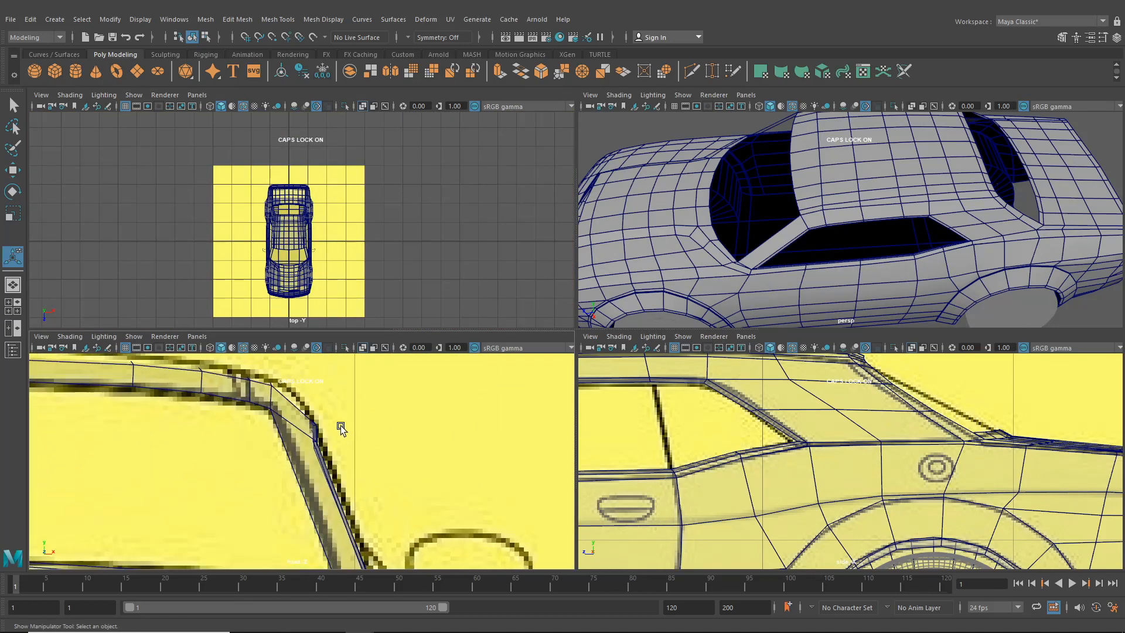
key(space)
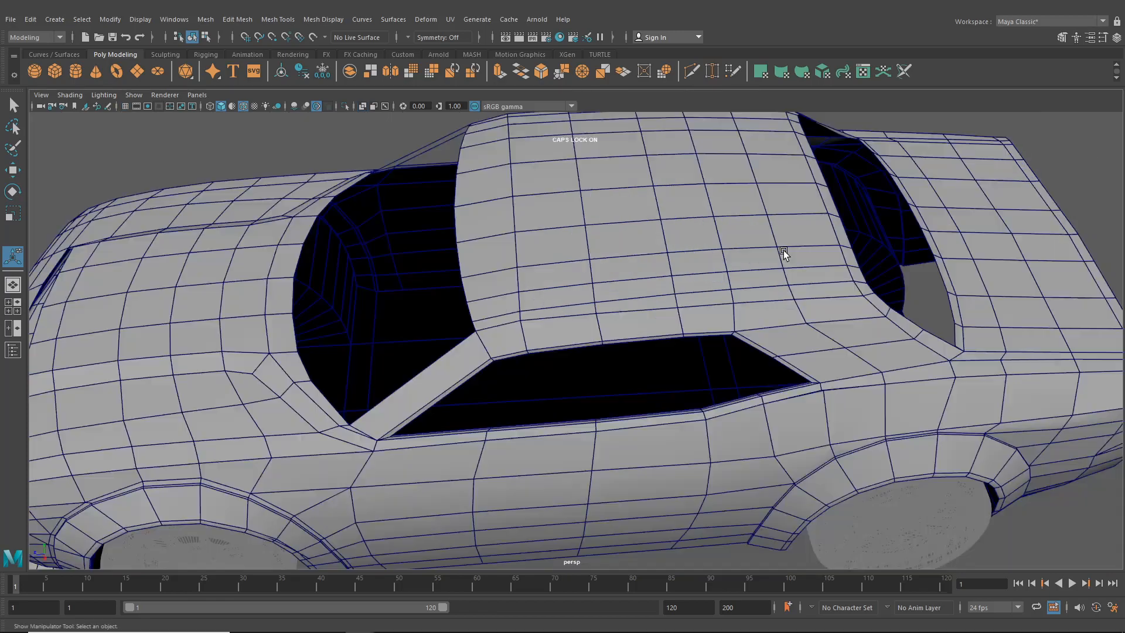
- Shift the vertices at the upper front corner of the side window opening sideways in the perspective view
scroll(783, 251, up, 10)
click(553, 367)
alt+drag(553, 371, 579, 356)
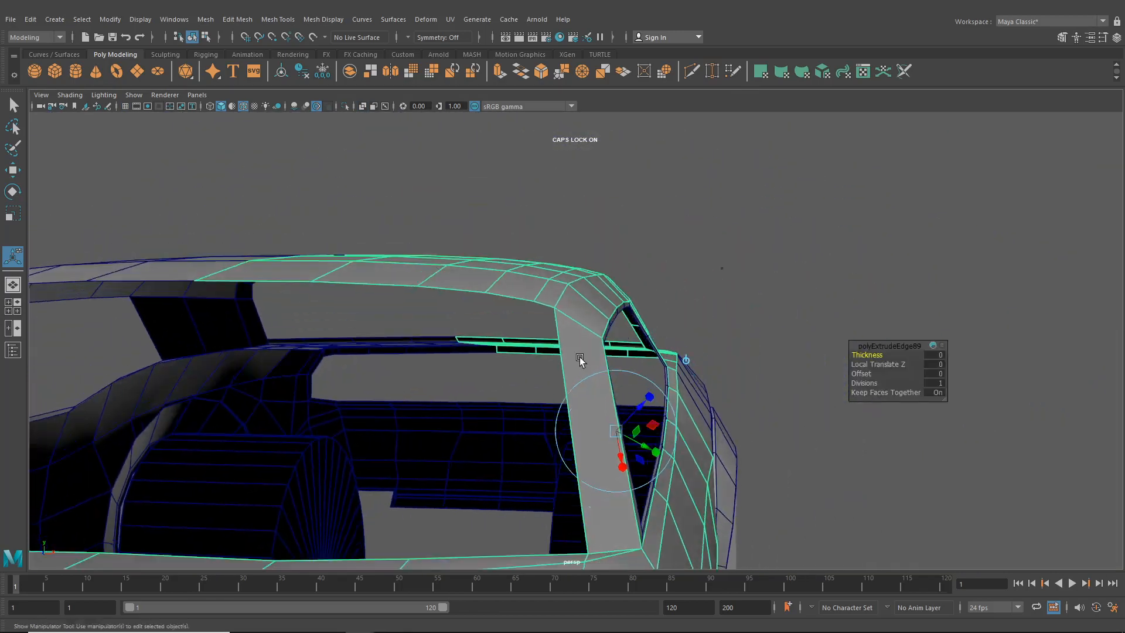
right_drag(588, 298, 543, 298)
alt+drag(579, 340, 480, 359)
click(476, 354)
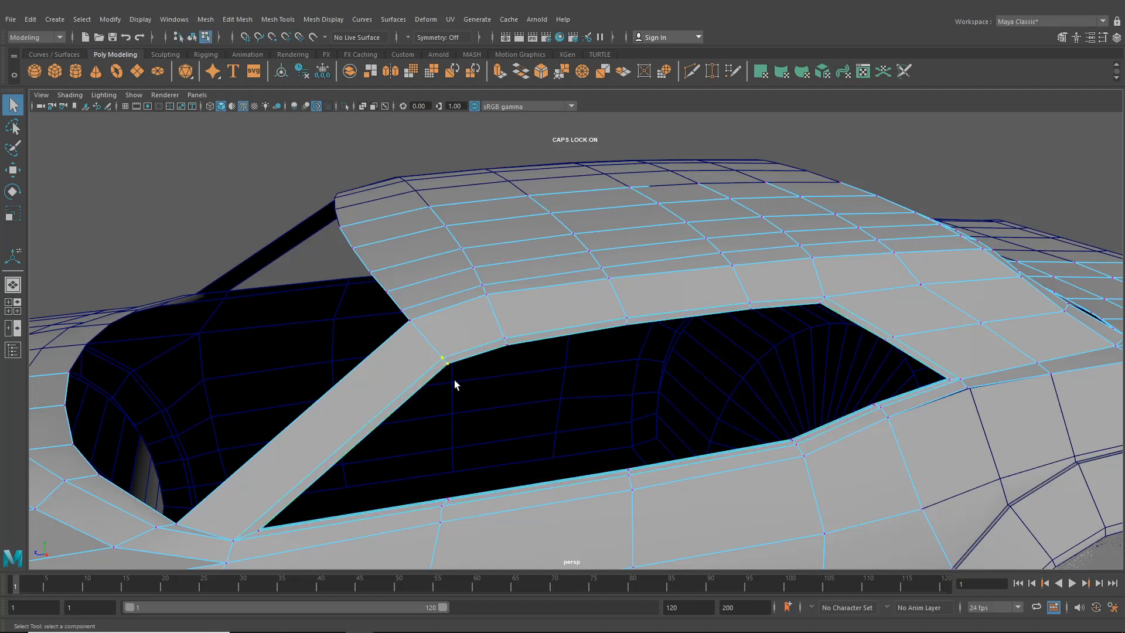
key(w)
alt+drag(455, 381, 600, 347)
alt+drag(605, 347, 649, 368)
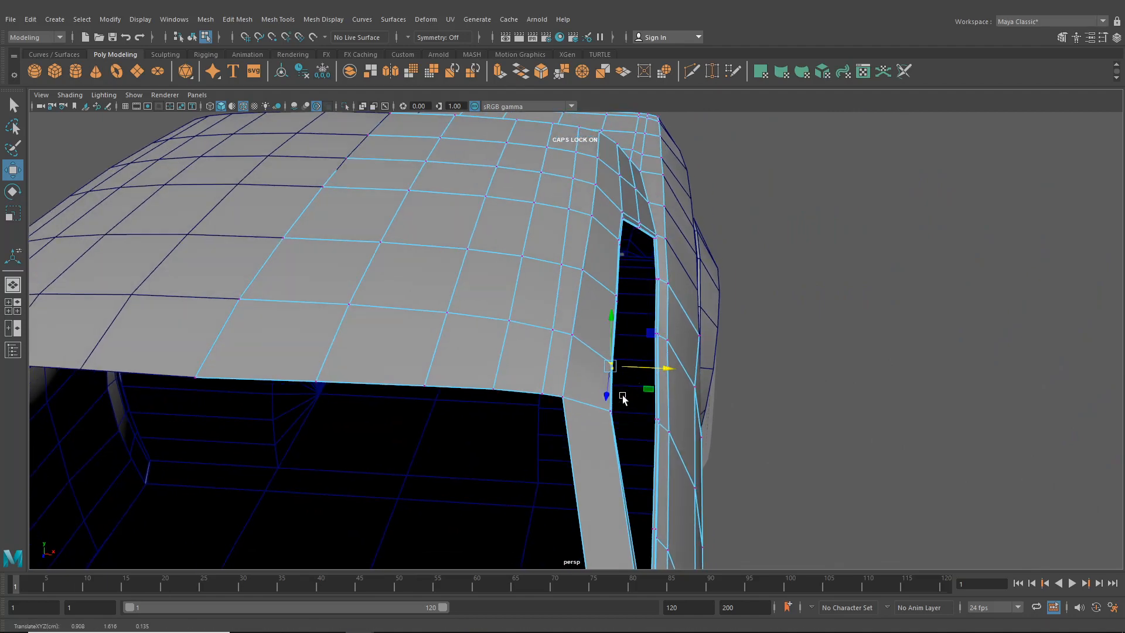
click(610, 412)
drag(635, 414, 498, 484)
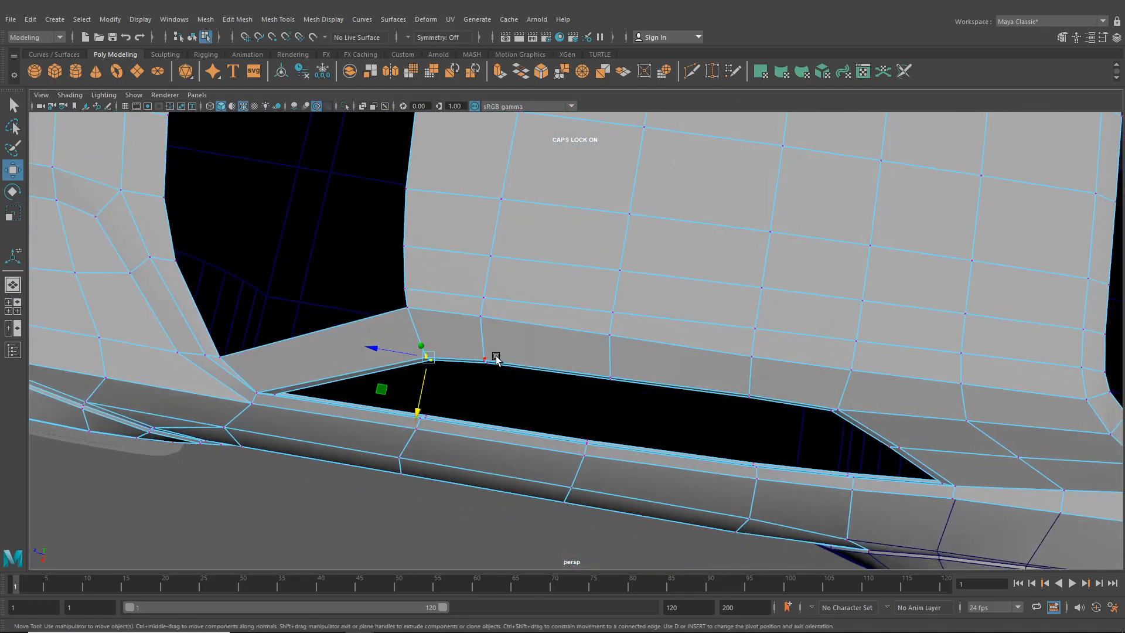
- Insert an edge loop across the middle of the body's front roof pillar
alt+drag(721, 410, 625, 359)
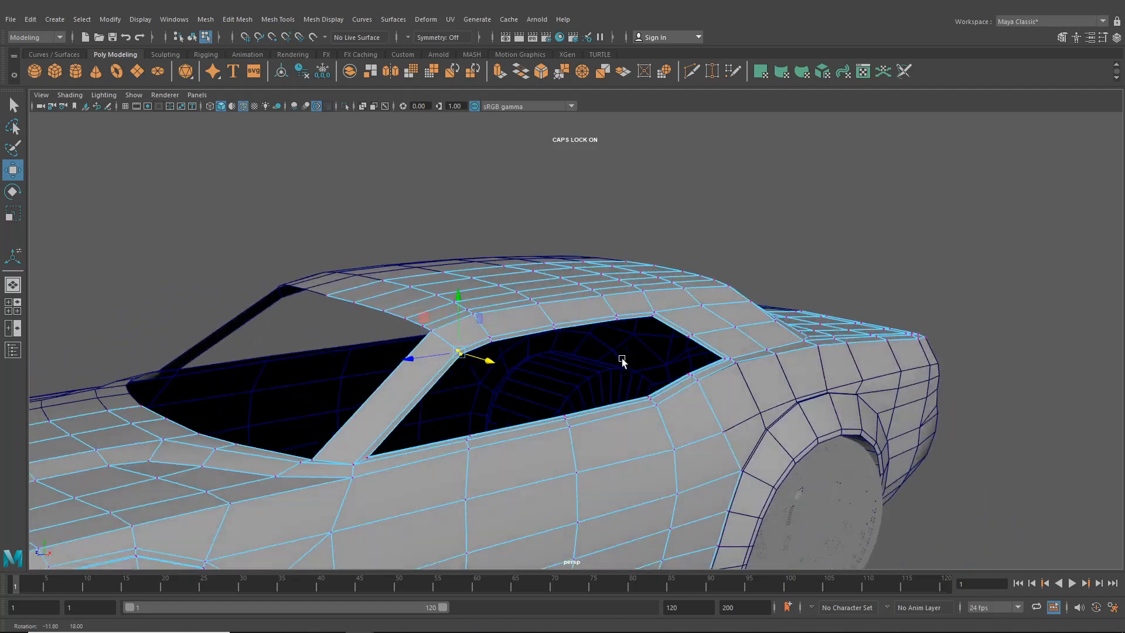
click(276, 20)
click(302, 106)
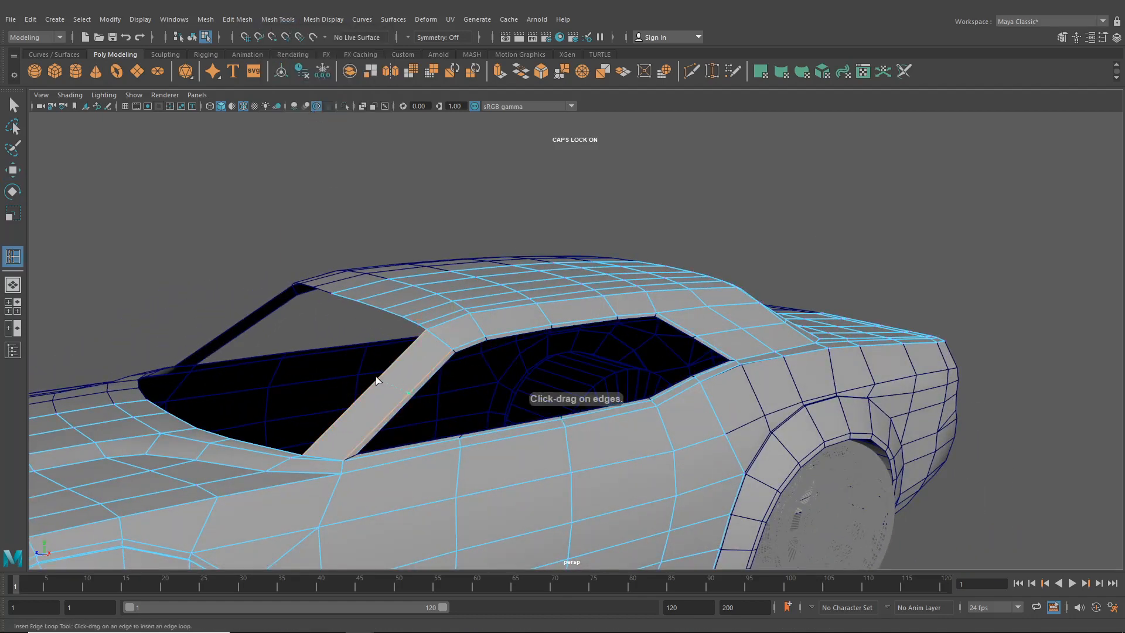
scroll(432, 357, up, 5)
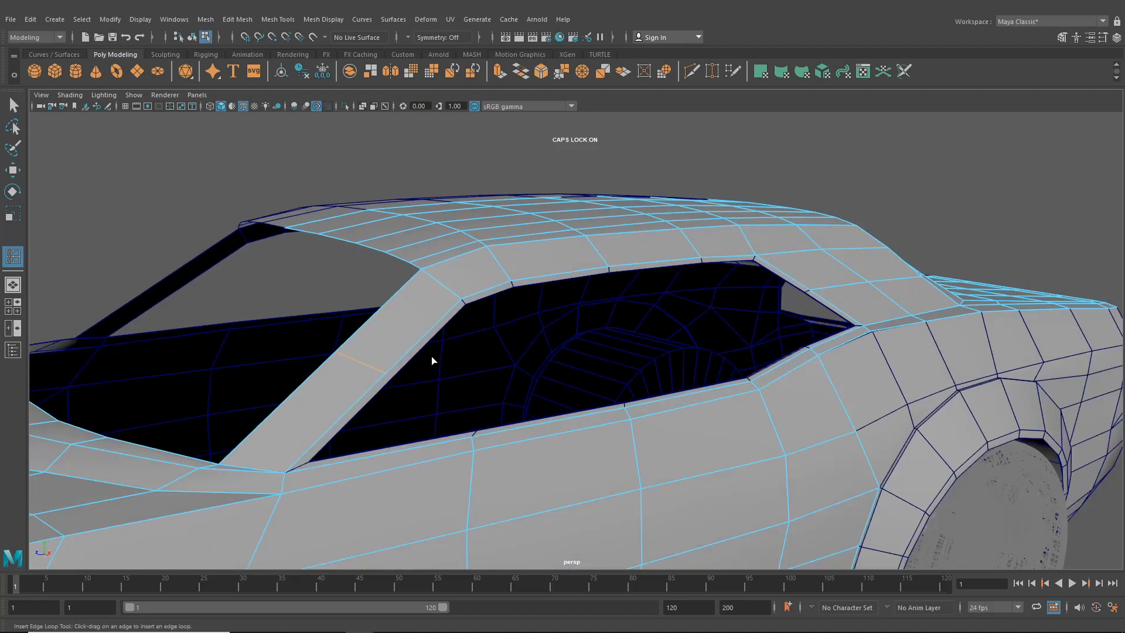
- Insert a matching edge loop across the window frame's sloping front section, aligned with the loop on the pillar
click(273, 403)
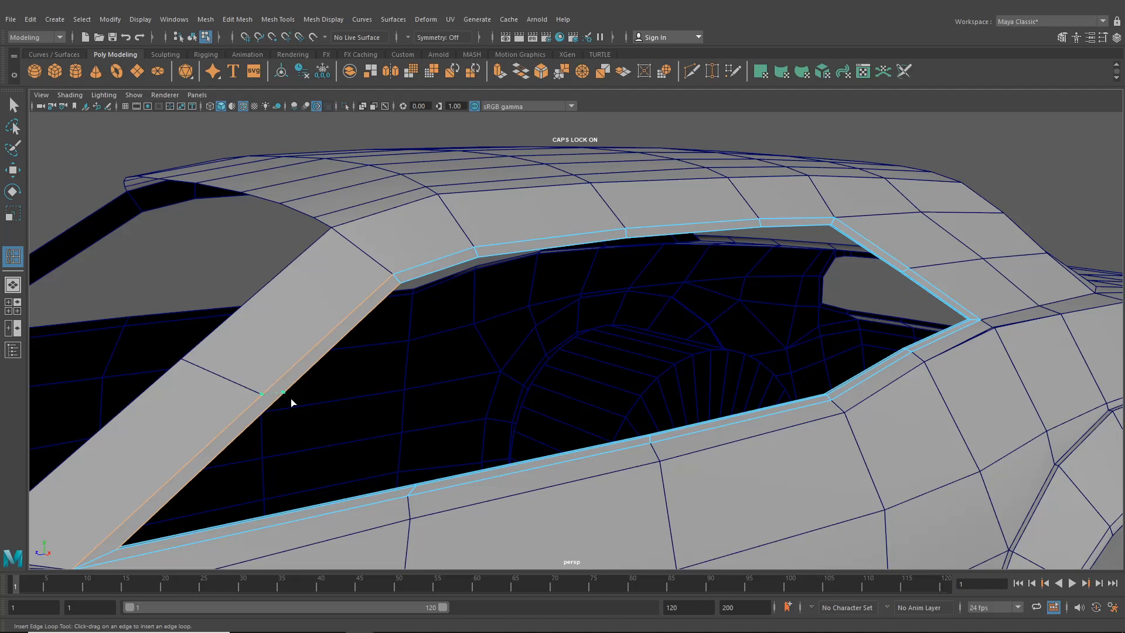
drag(290, 399, 290, 398)
alt+drag(290, 398, 387, 366)
alt+middle_drag(387, 366, 477, 381)
scroll(477, 381, up, 6)
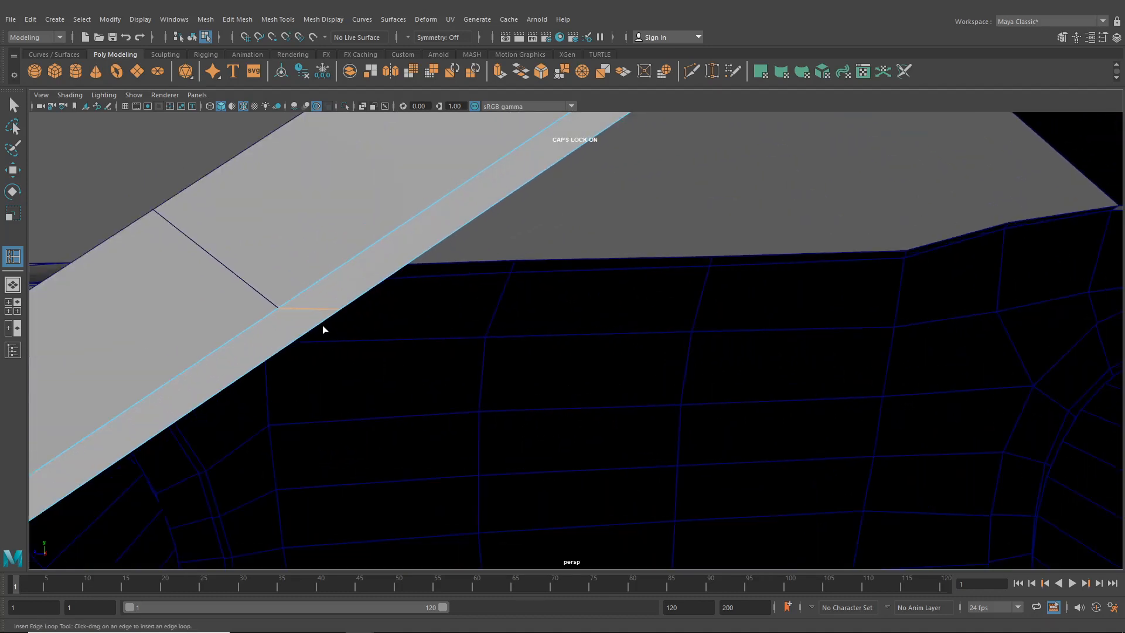
alt+middle_drag(322, 326, 392, 314)
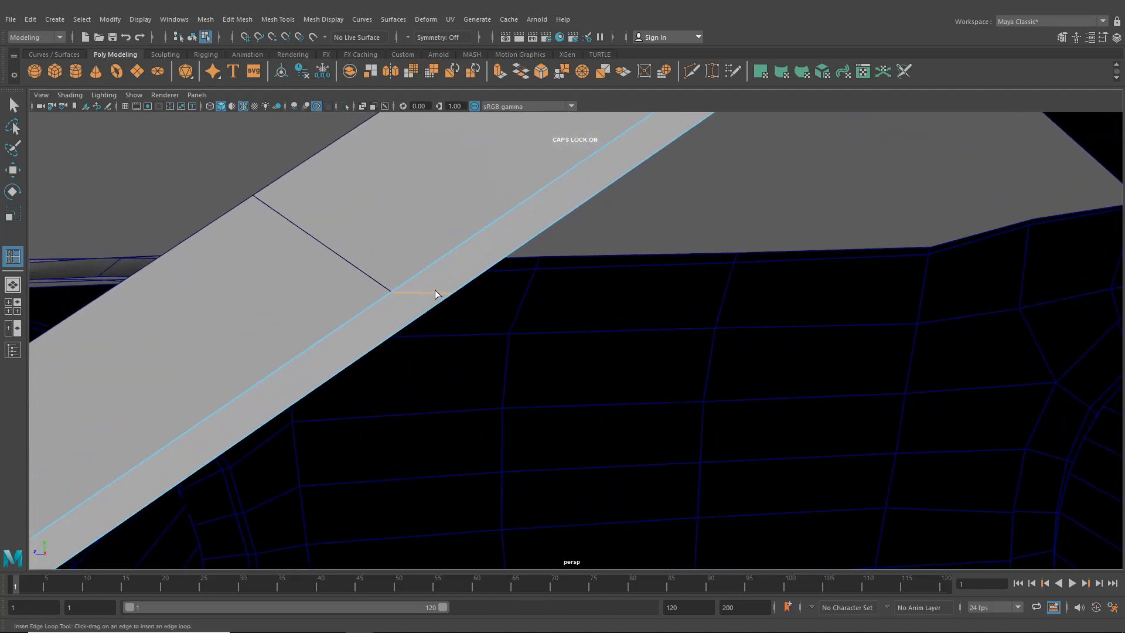
- Compare the new loop across the front roof pillar with the blueprint in the side view and the other orthographic views
click(13, 307)
key(space)
alt+right_drag(698, 410, 389, 365)
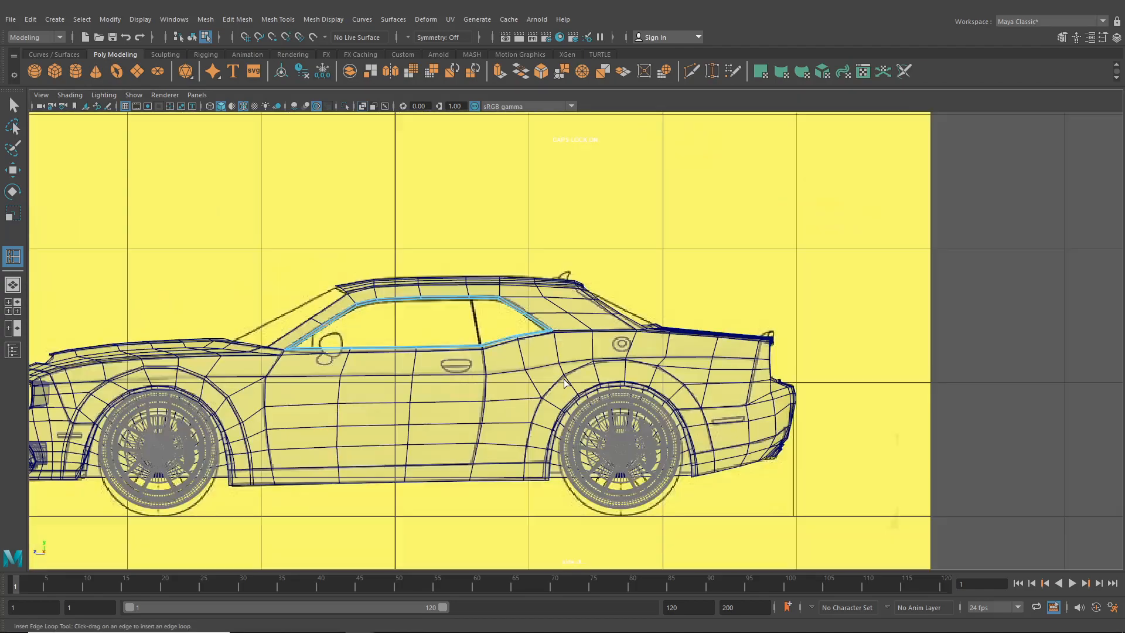
alt+middle_drag(389, 365, 643, 369)
scroll(580, 351, up, 10)
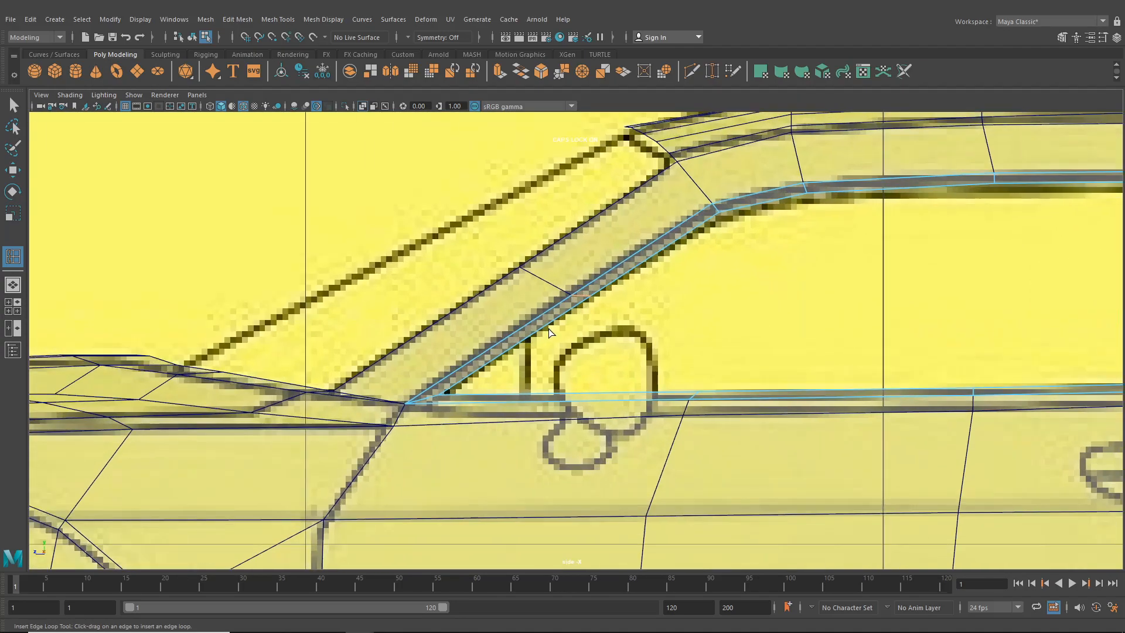
click(13, 284)
click(12, 306)
scroll(314, 262, up, 15)
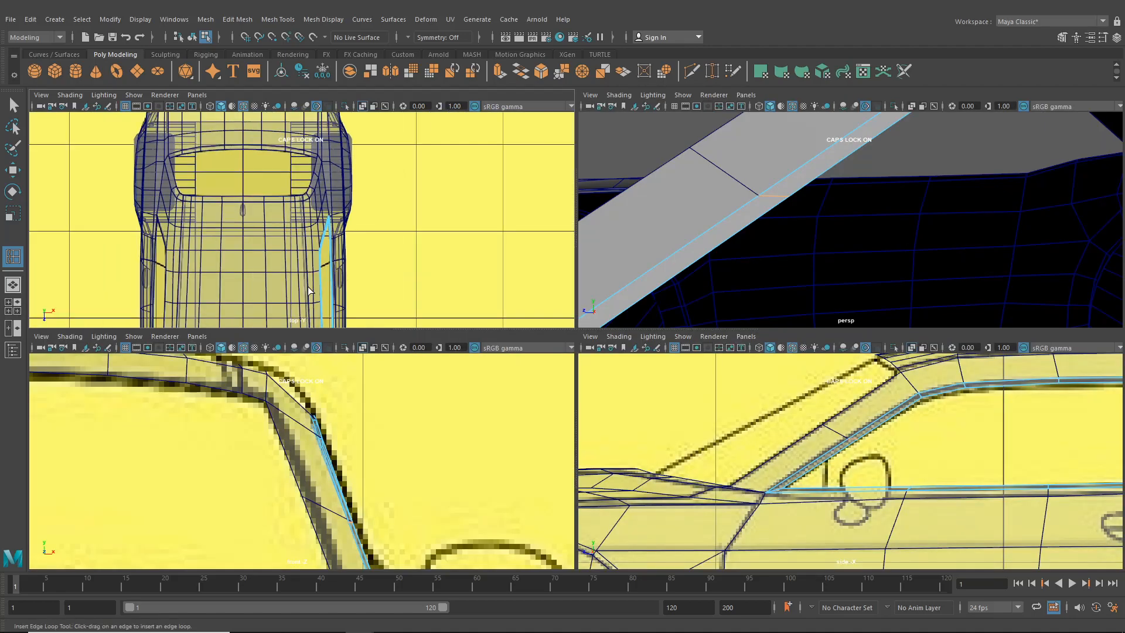
- Shift the vertices of the loop across the middle of the front roof pillar slightly outward in the top view
click(13, 171)
alt+middle_drag(331, 214, 317, 225)
scroll(350, 209, up, 3)
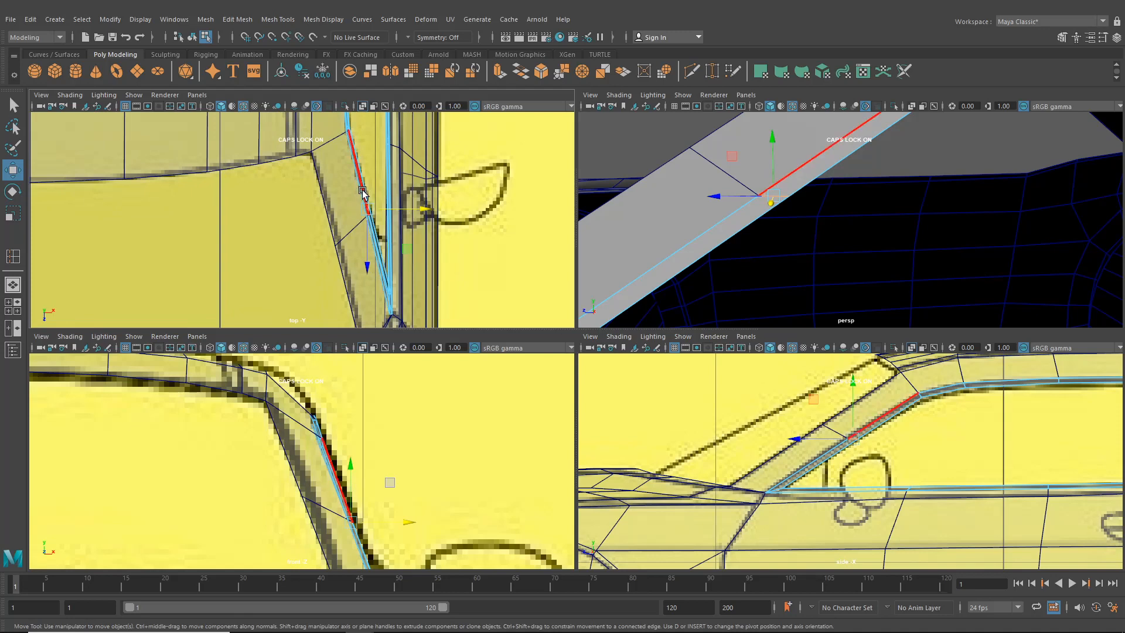
right_drag(363, 191, 343, 196)
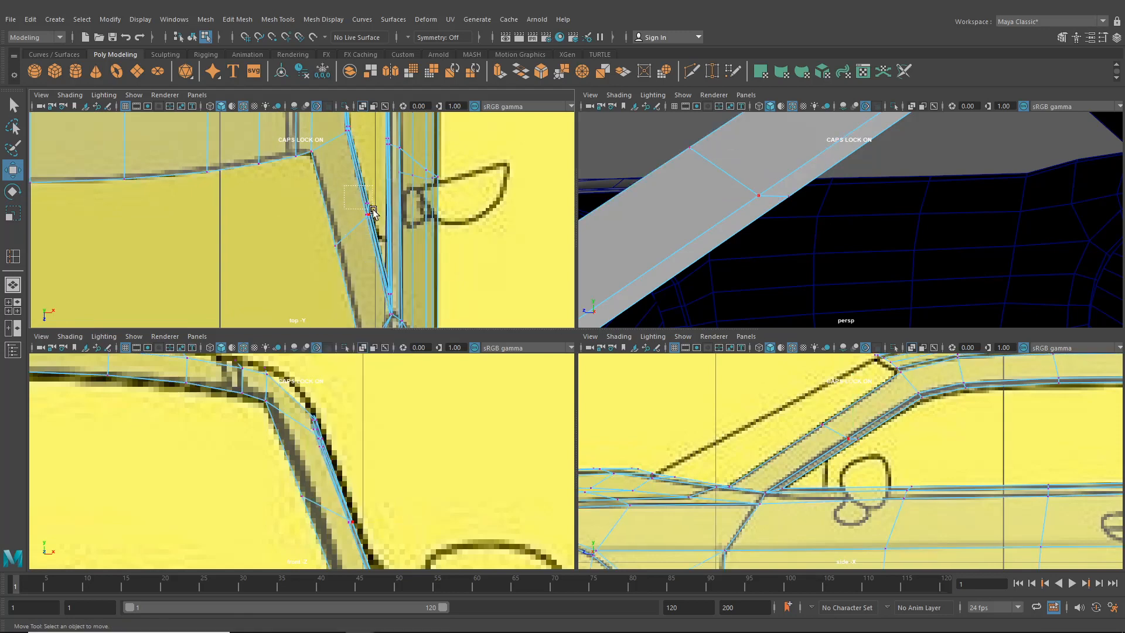
drag(373, 210, 374, 211)
shift+drag(345, 255, 346, 255)
drag(405, 224, 409, 225)
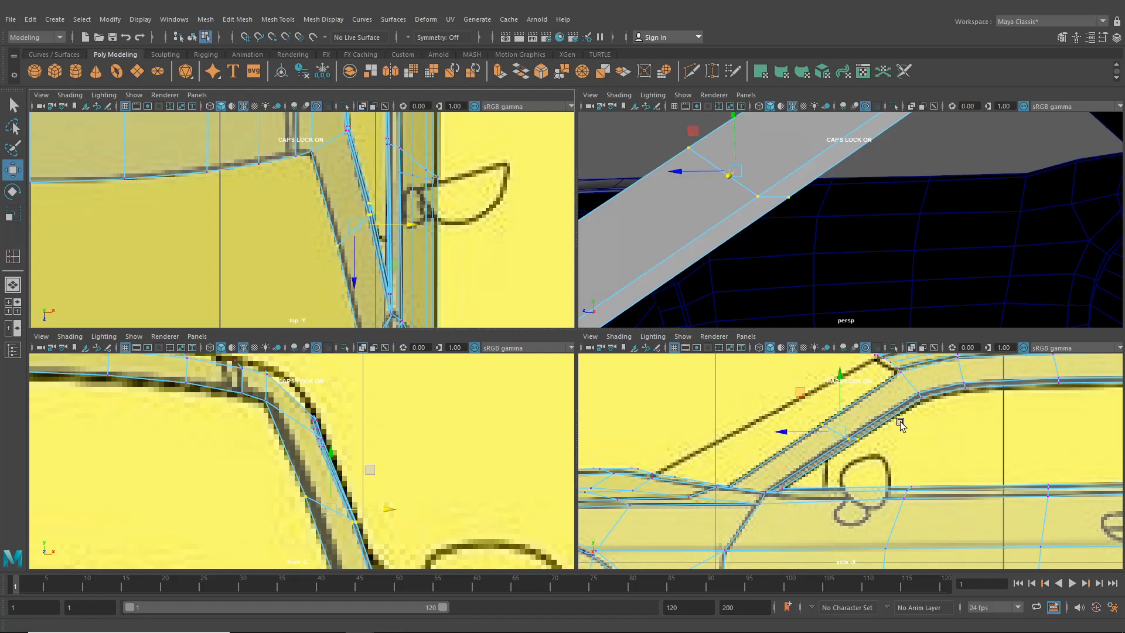
- Return to object selection in the perspective view and deselect the car body
key(space)
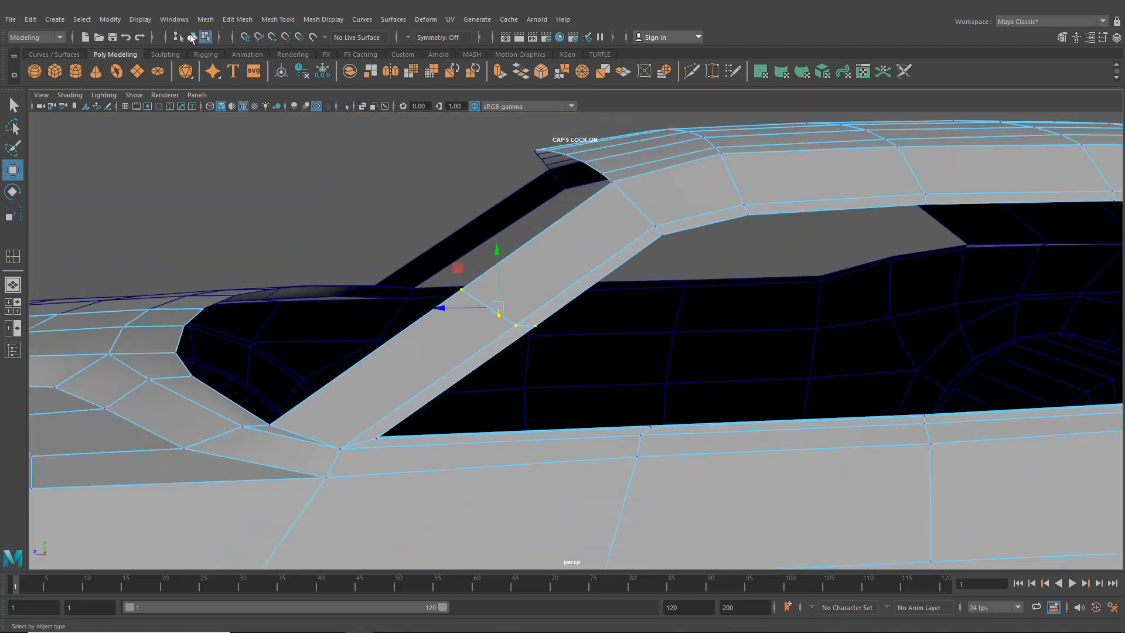
click(192, 39)
click(369, 193)
- Inspect the whole car body from the side, rear and front, including the window openings and roof pillars
scroll(500, 304, down, 5)
alt+drag(500, 303, 894, 311)
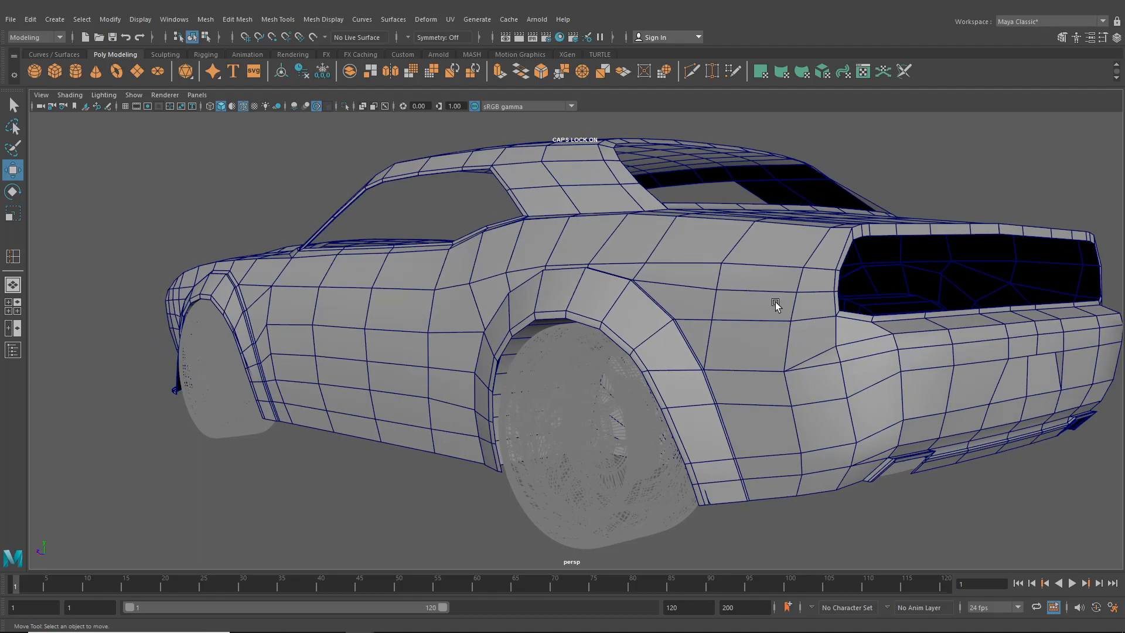
alt+drag(775, 304, 602, 345)
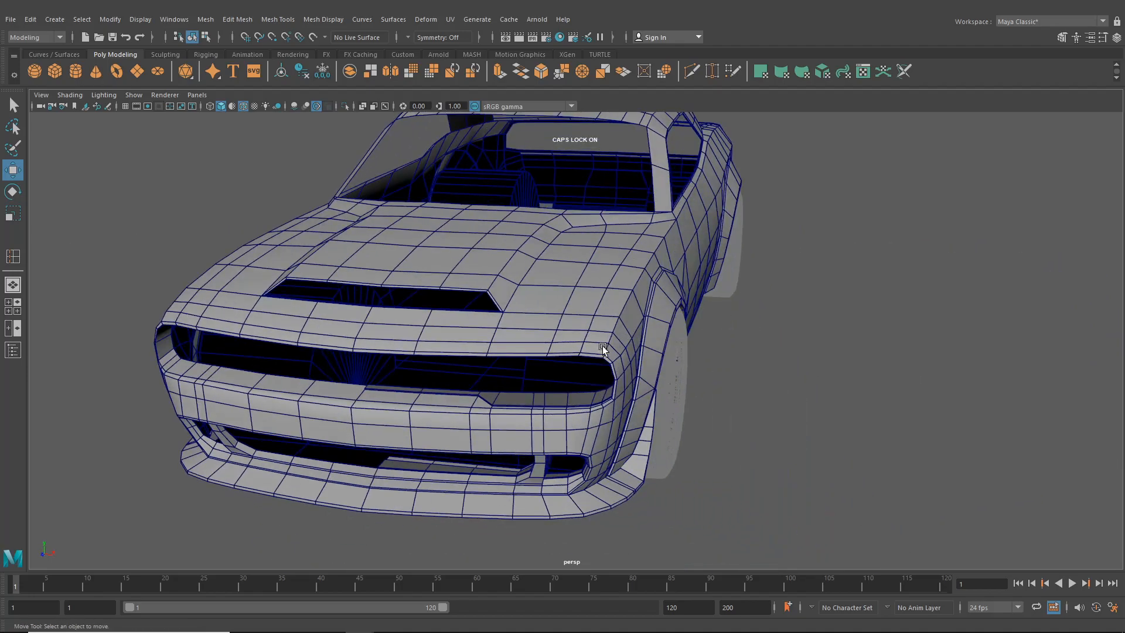
alt+drag(533, 409, 514, 350)
alt+drag(451, 327, 478, 327)
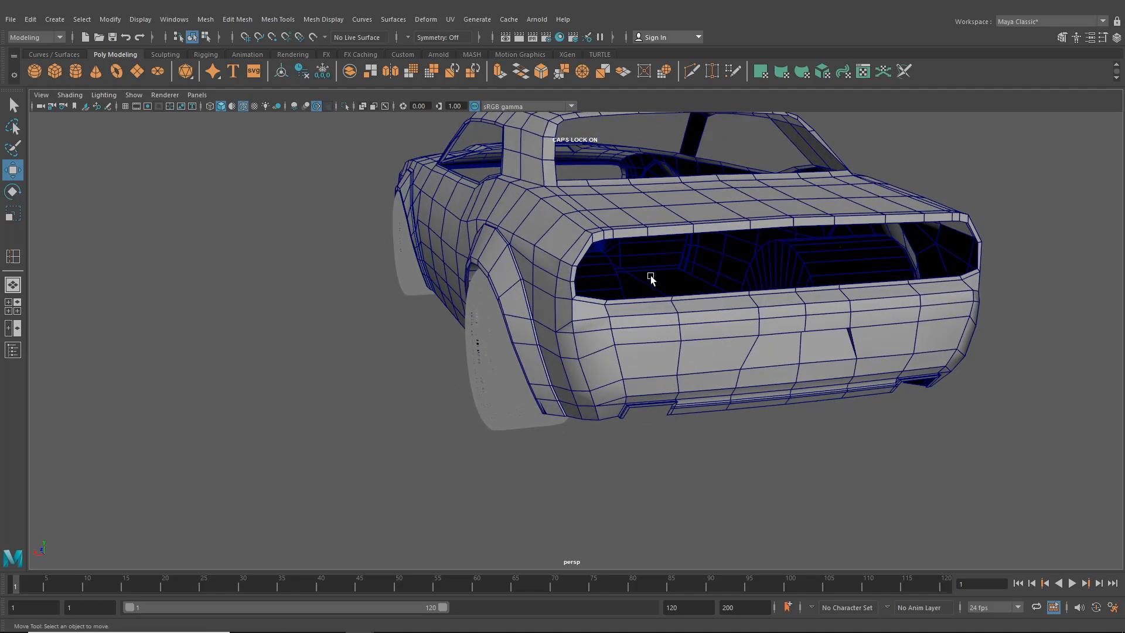
alt+drag(795, 268, 897, 269)
alt+drag(664, 294, 851, 289)
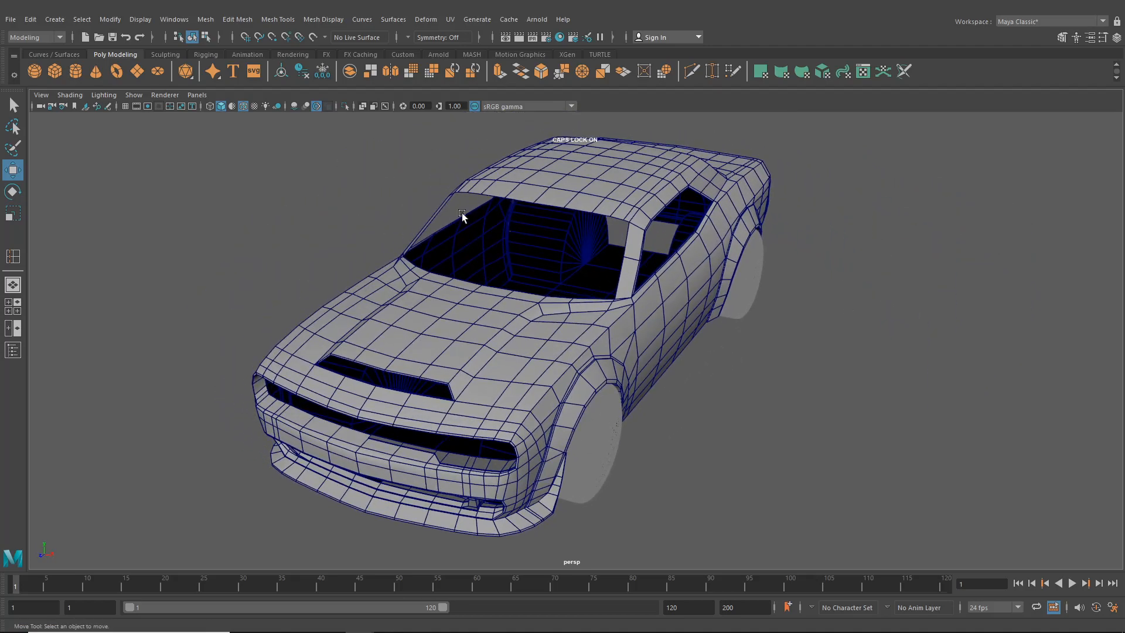
alt+drag(462, 215, 749, 323)
scroll(773, 294, up, 3)
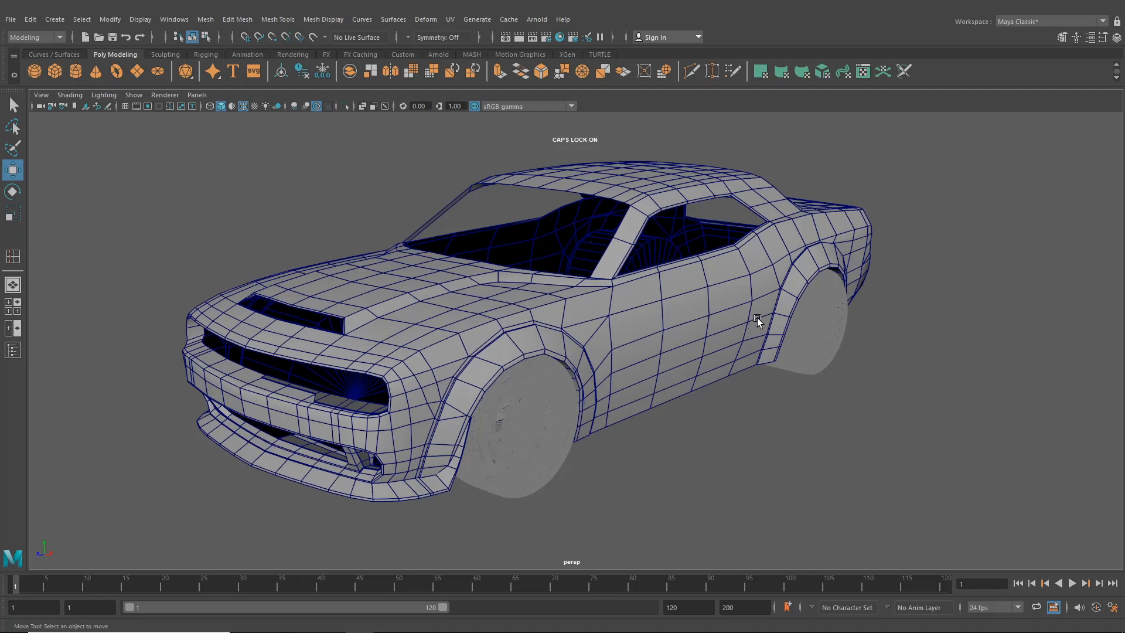